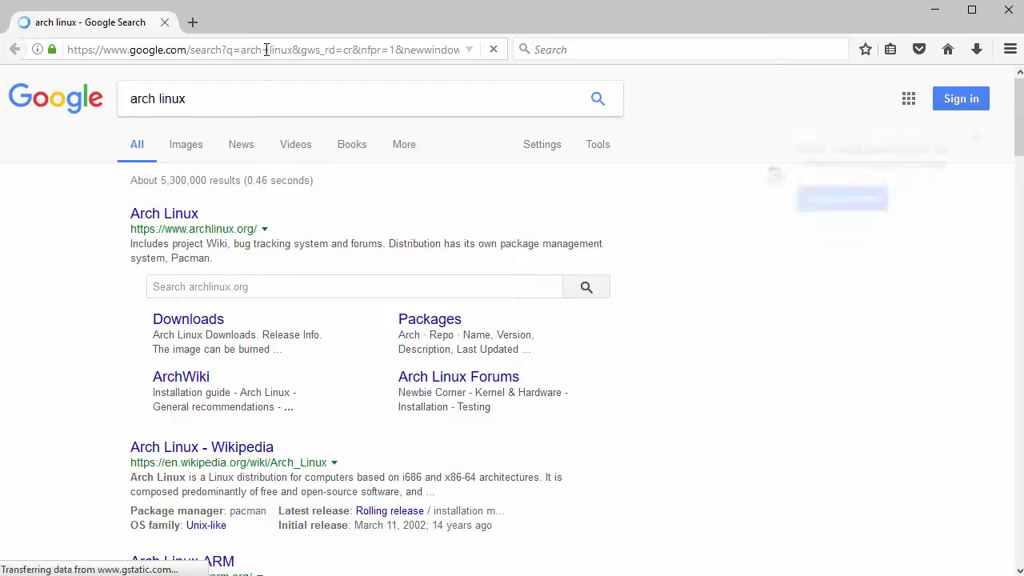
- Open archlinux.org from the Google results, then go to its Downloads page for release 2017.03.01
drag(120, 221, 208, 222)
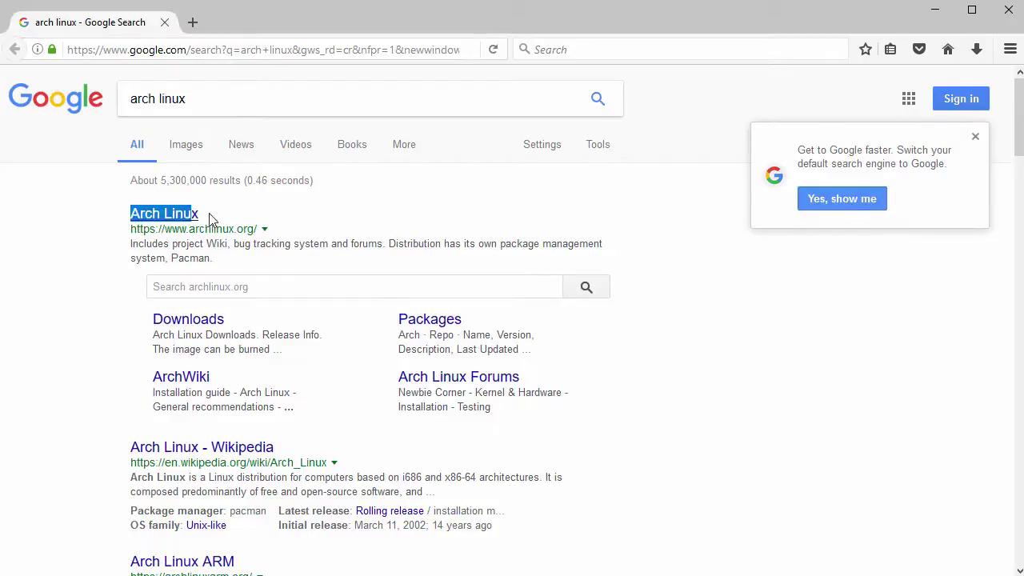
click(174, 220)
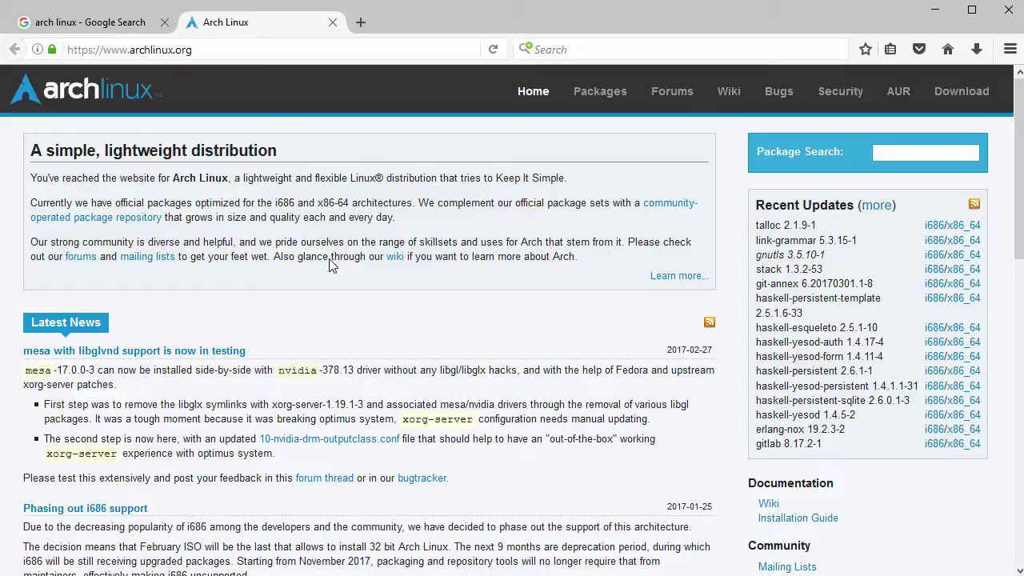
drag(33, 149, 279, 168)
click(325, 167)
click(962, 93)
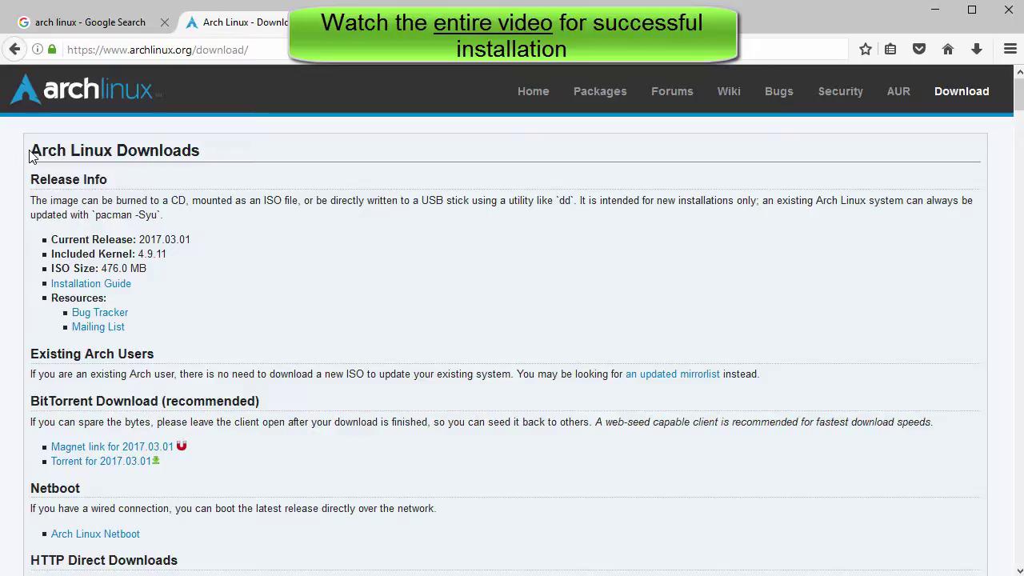
- Scroll down to HTTP Direct Downloads and open the dotsrc.org mirror listed under Denmark
drag(31, 150, 218, 152)
click(194, 182)
drag(50, 239, 223, 246)
click(222, 245)
scroll(223, 245, down, 6)
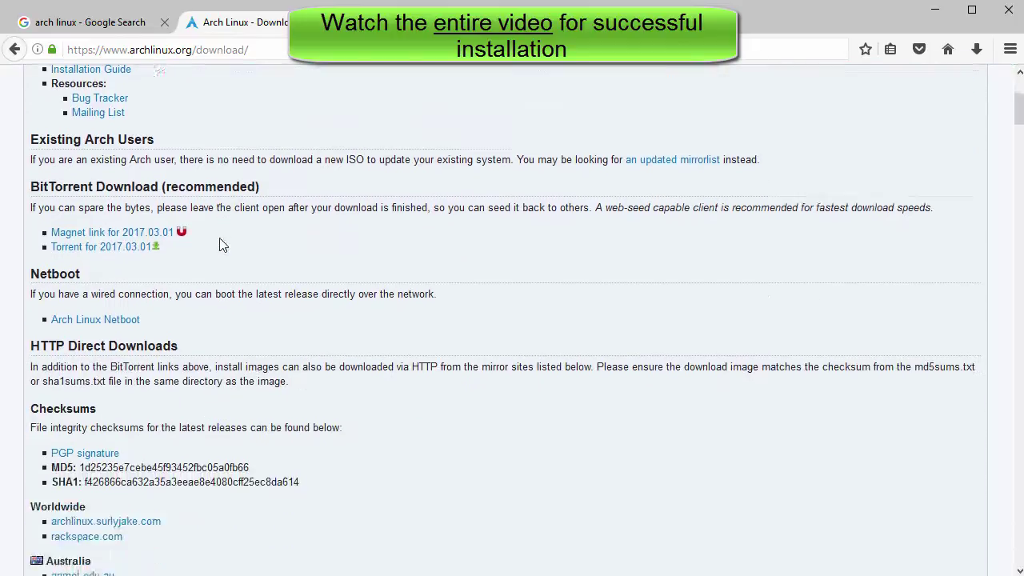
drag(32, 74, 178, 76)
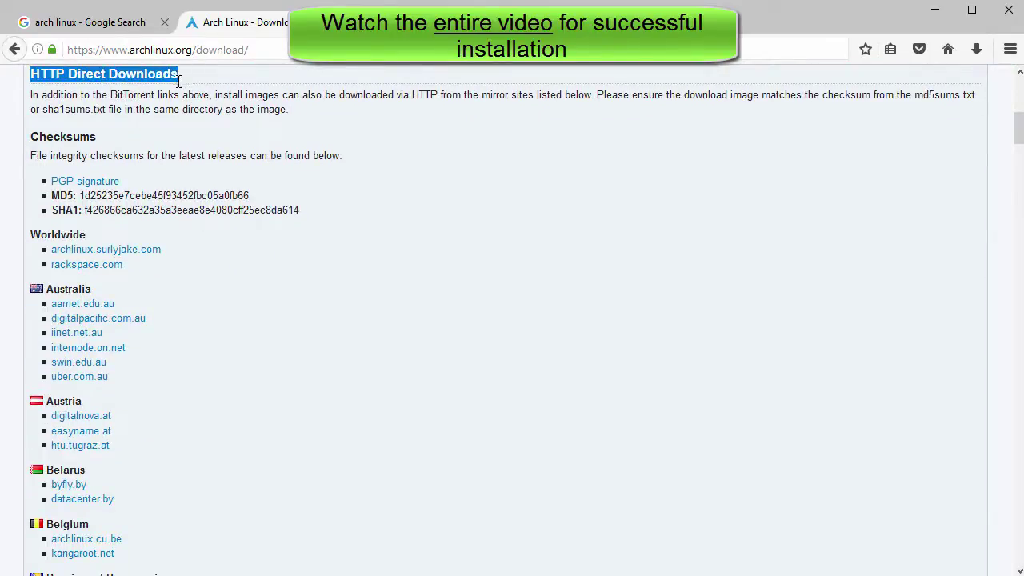
click(144, 130)
scroll(141, 146, down, 6)
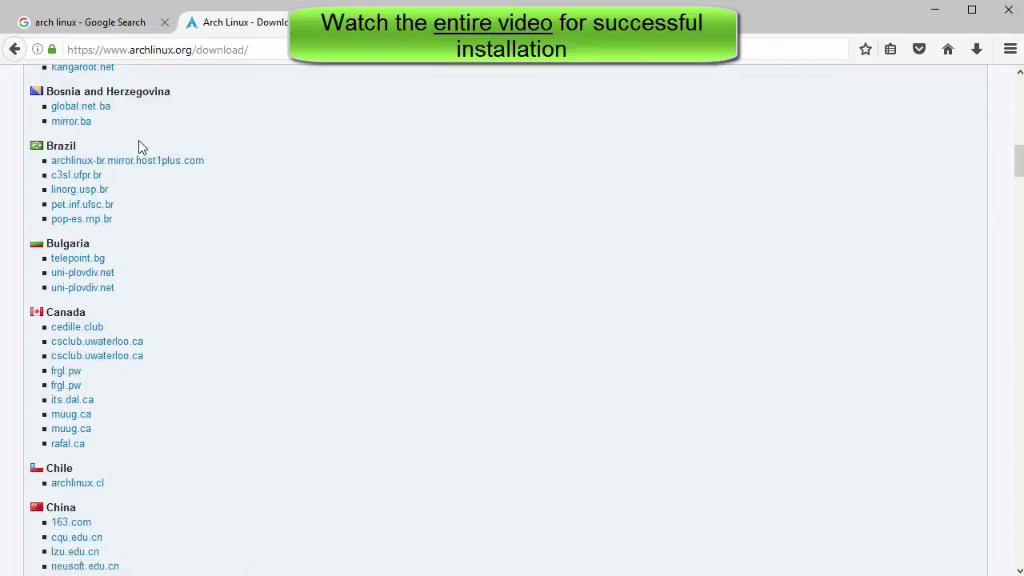
scroll(140, 152, down, 8)
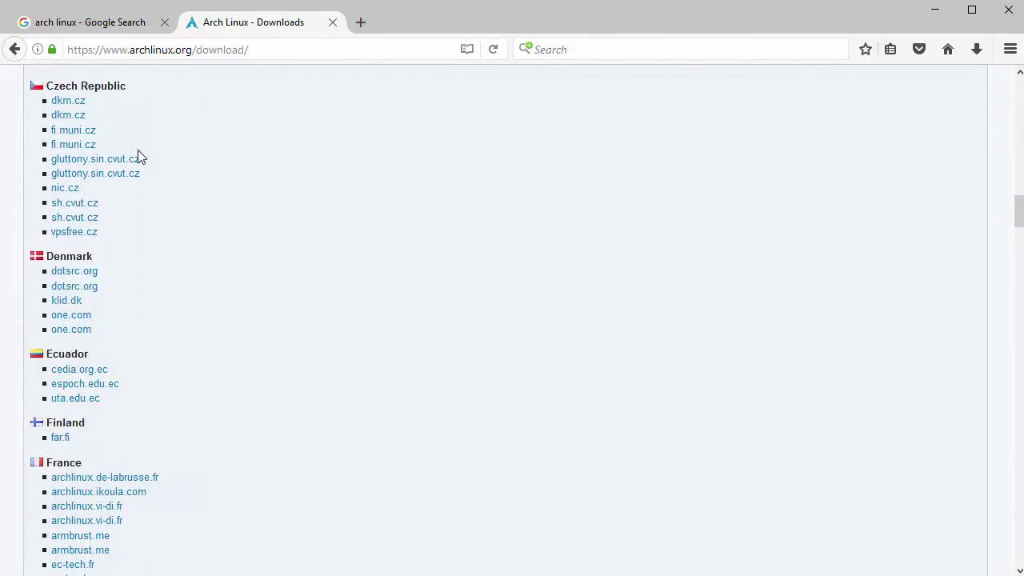
click(82, 288)
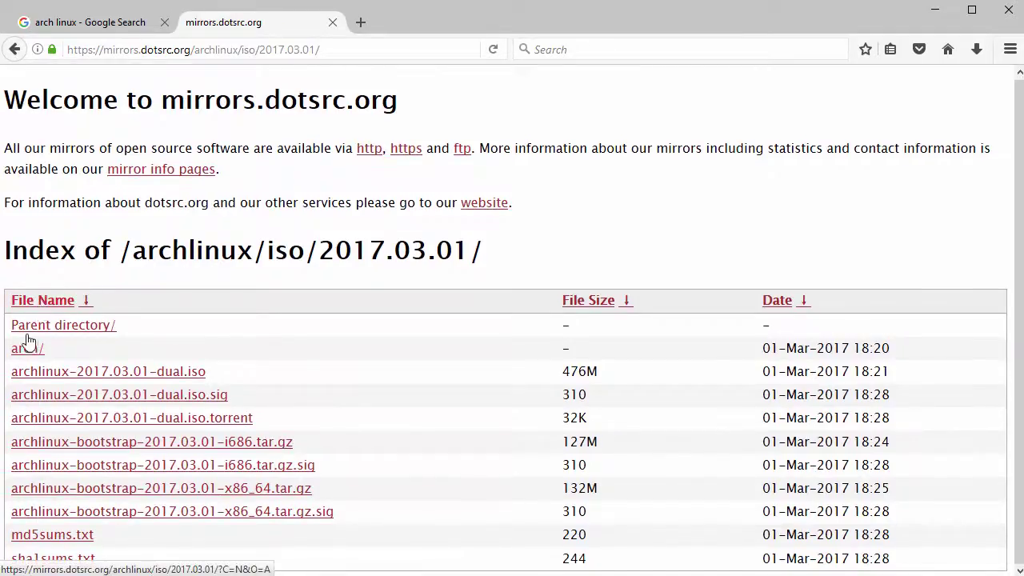
- Try saving archlinux-2017.03.01-dual.iso to Downloads, keep the existing copy, and cancel
drag(13, 377, 214, 382)
click(148, 377)
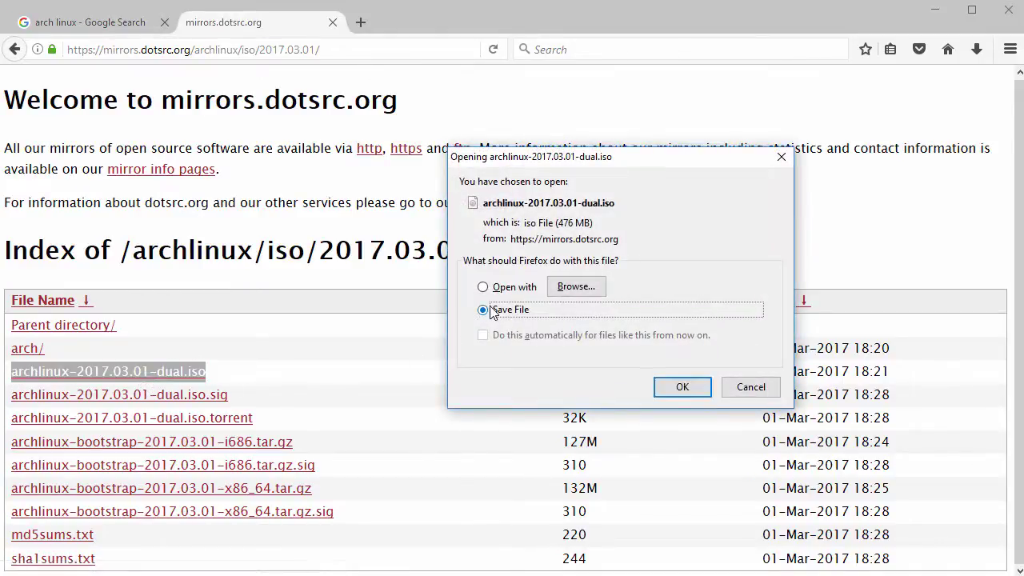
click(680, 387)
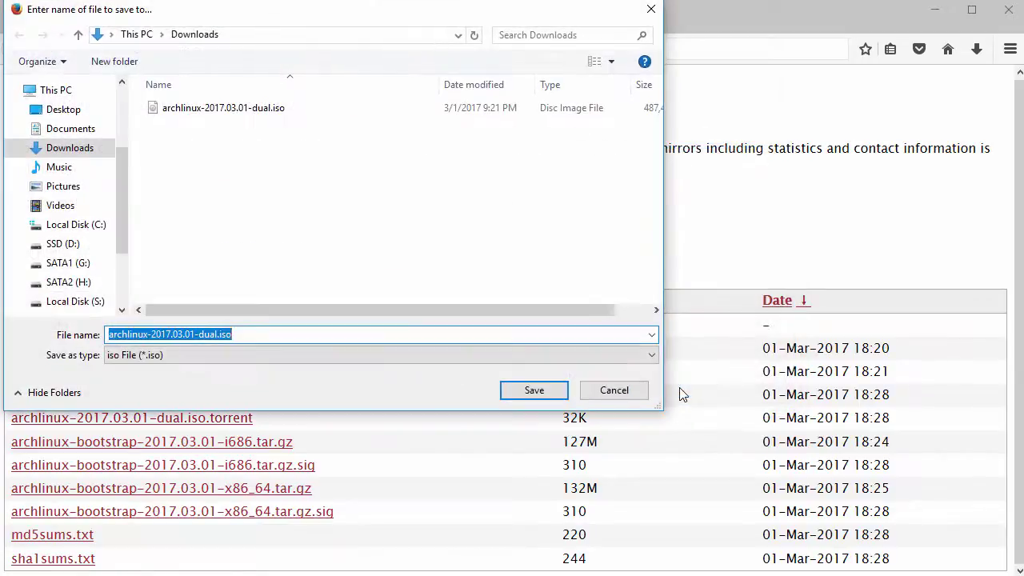
click(532, 390)
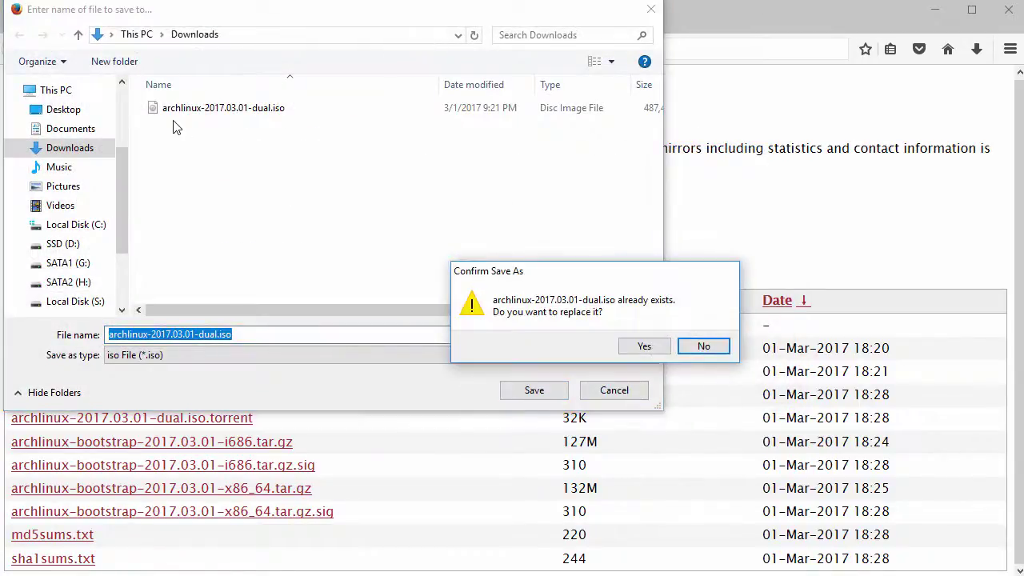
click(703, 345)
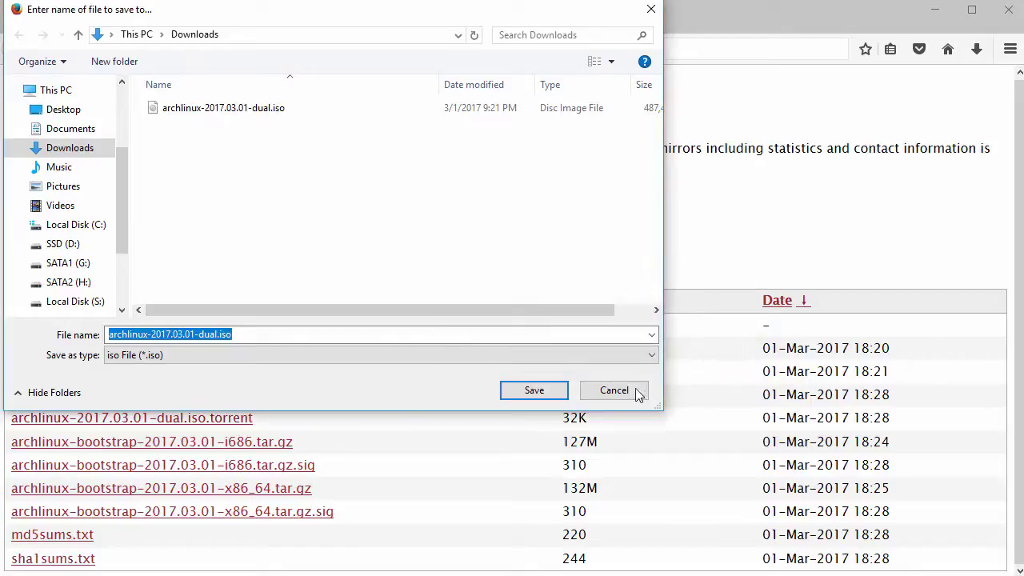
click(629, 392)
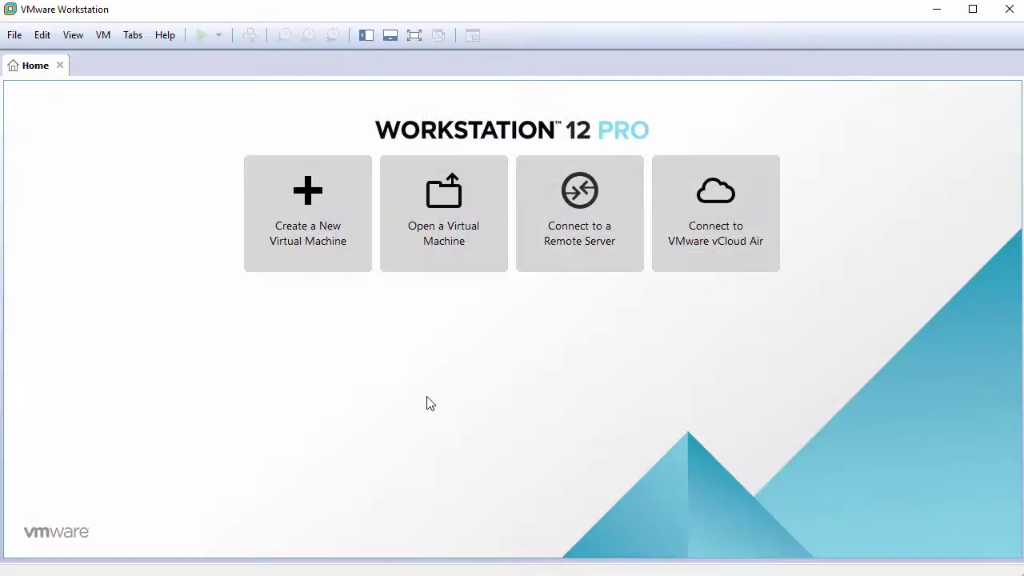
- Start a Typical new VM, install the OS later, with guest Other Linux 3.x kernel 64-bit
click(318, 220)
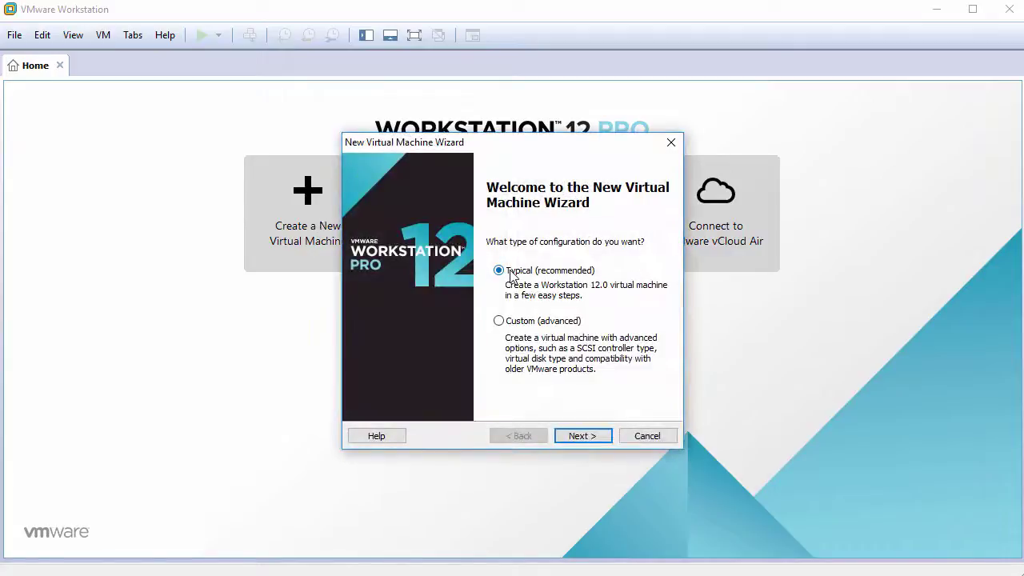
click(589, 437)
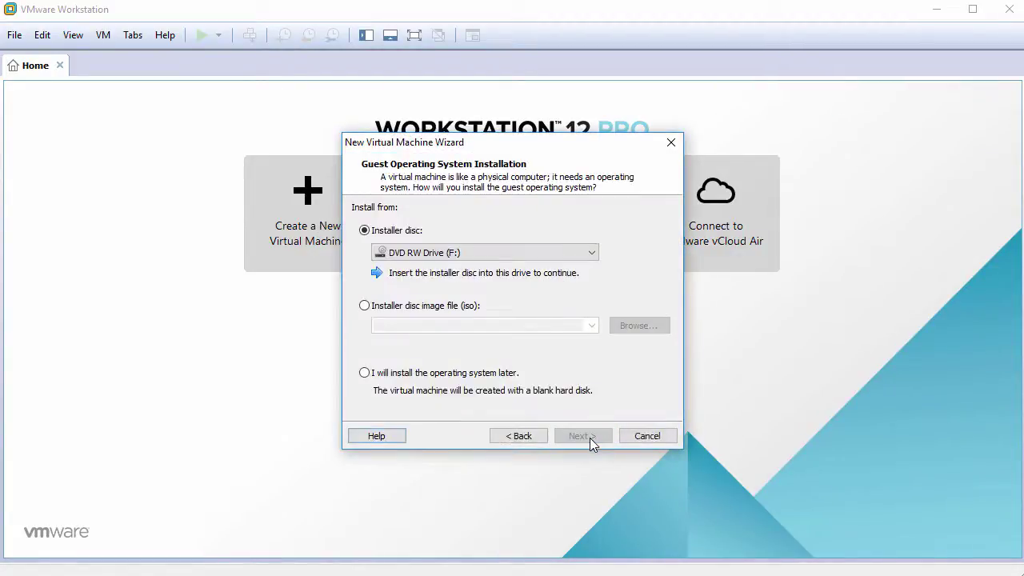
click(426, 378)
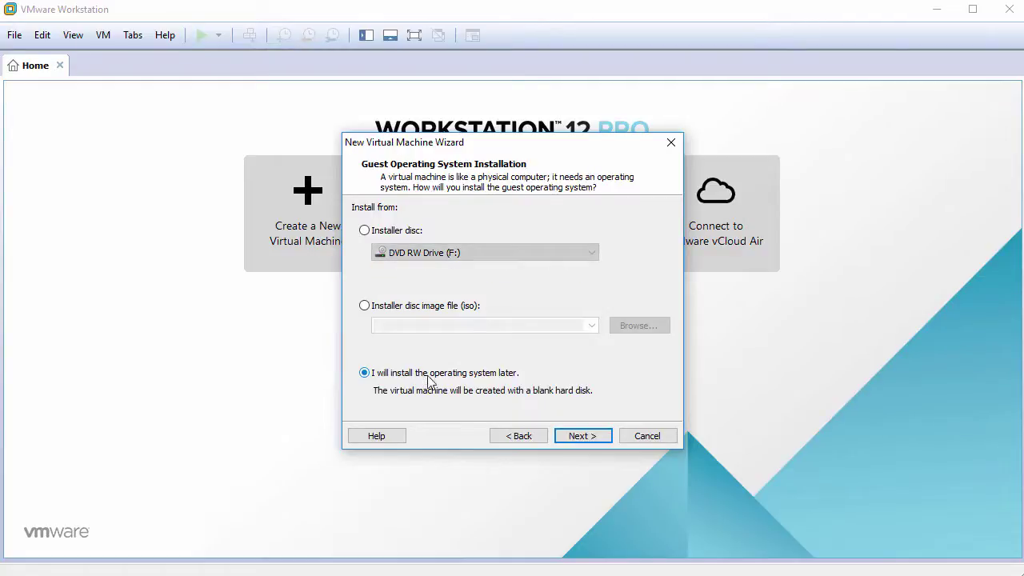
click(576, 443)
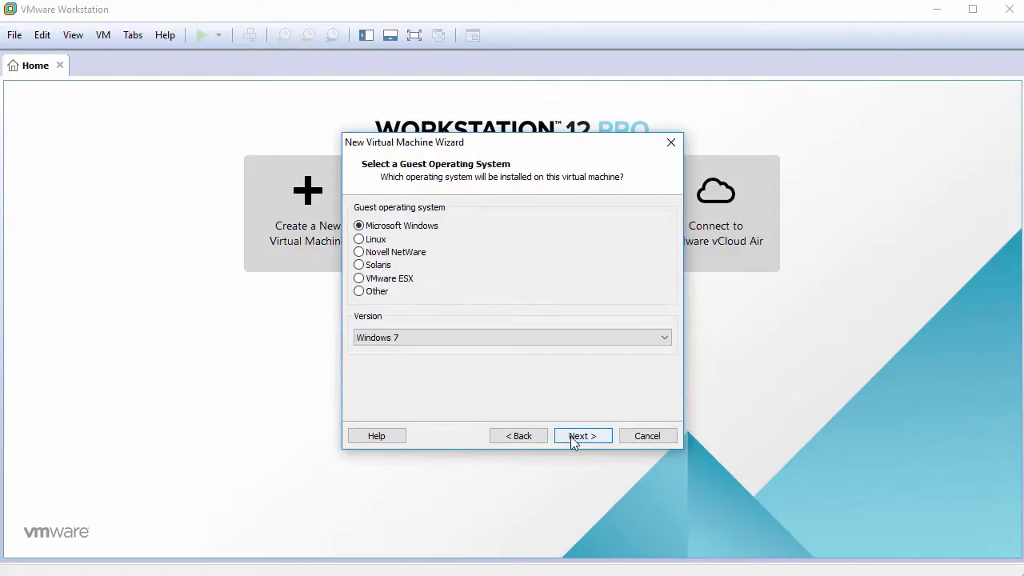
click(378, 240)
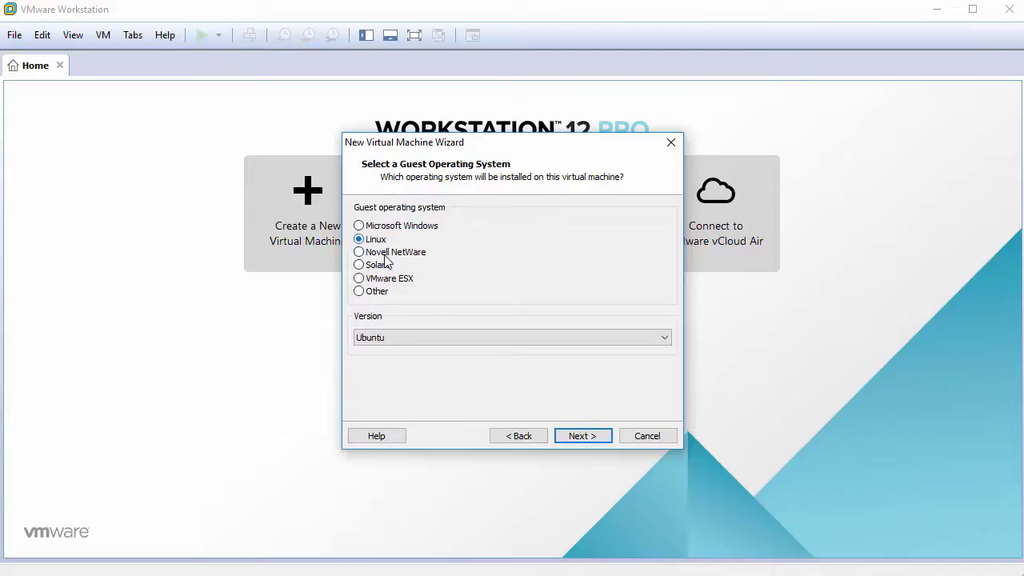
click(404, 335)
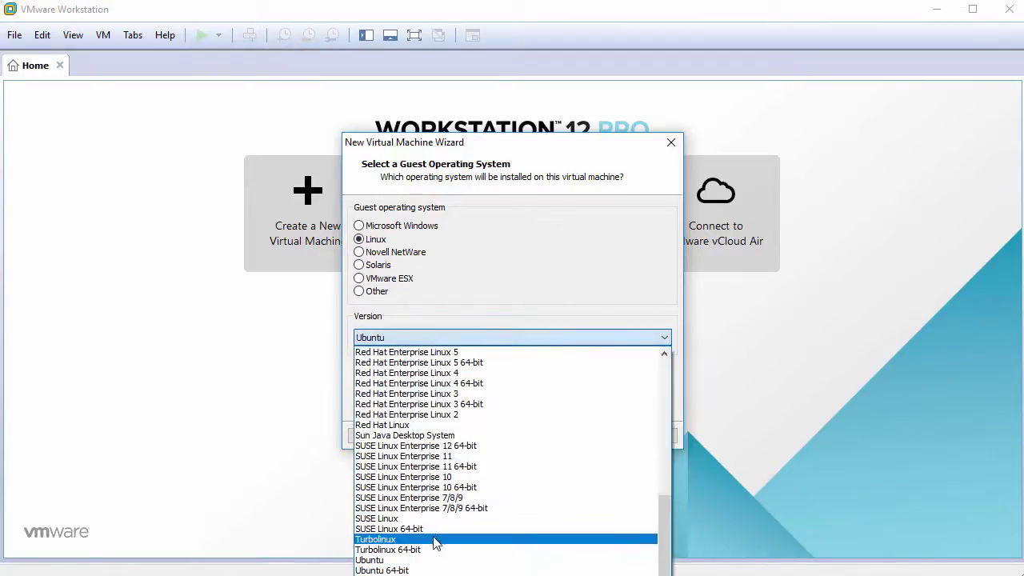
click(435, 567)
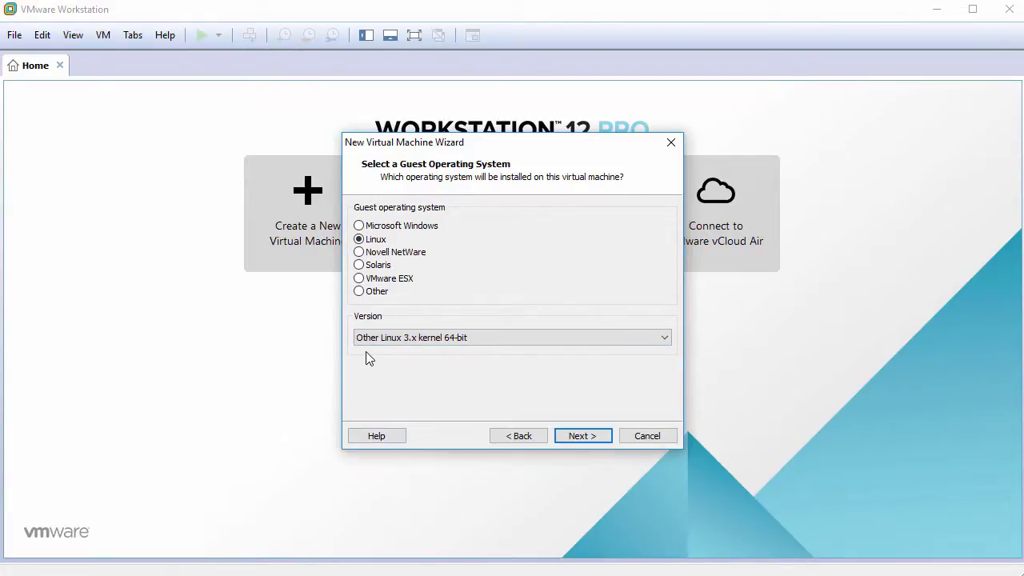
- Name the VM ArchLinux2017 with a 60 GB single-file disk and open Customize Hardware
click(580, 435)
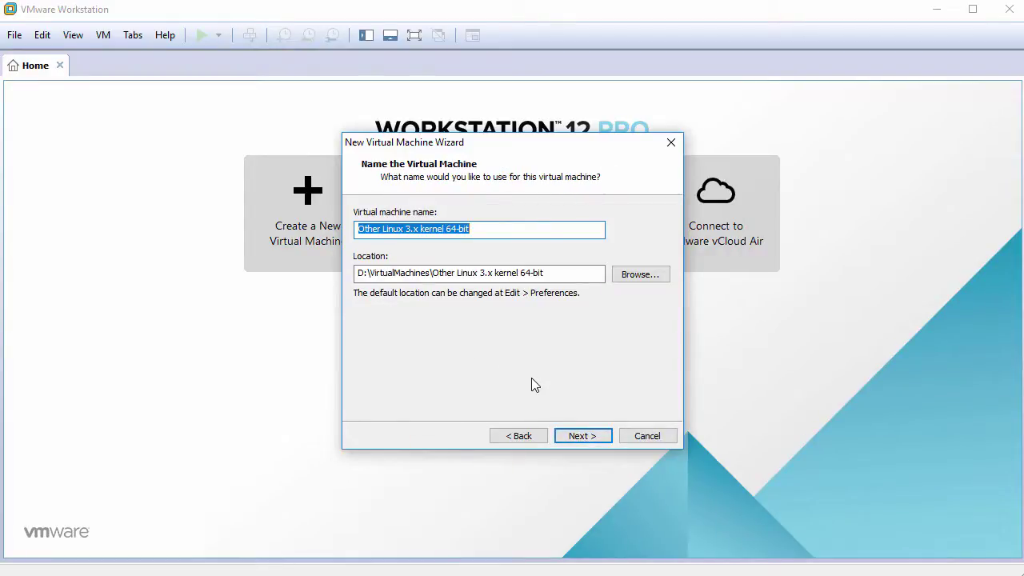
text(ArchLinux2017)
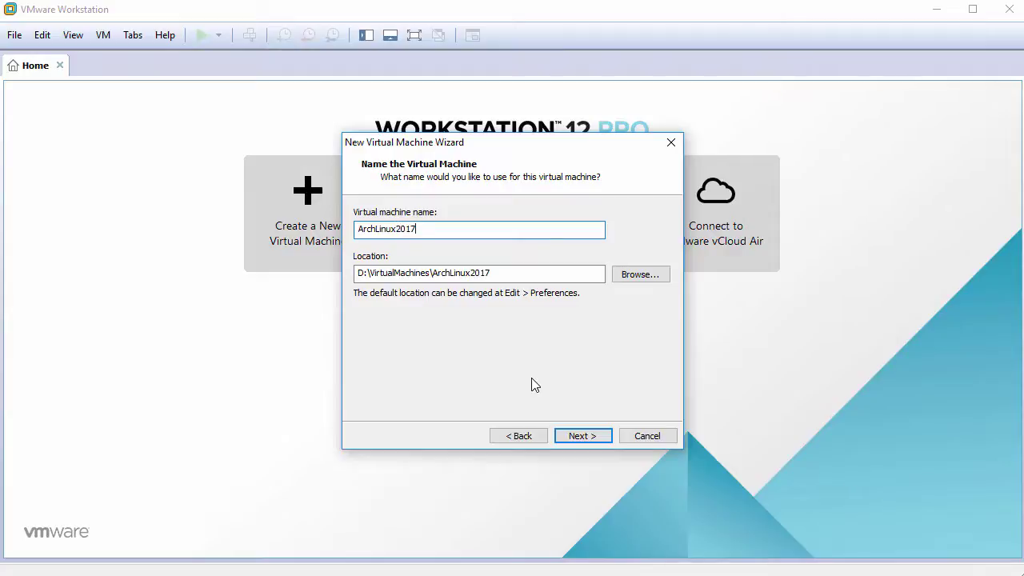
click(581, 436)
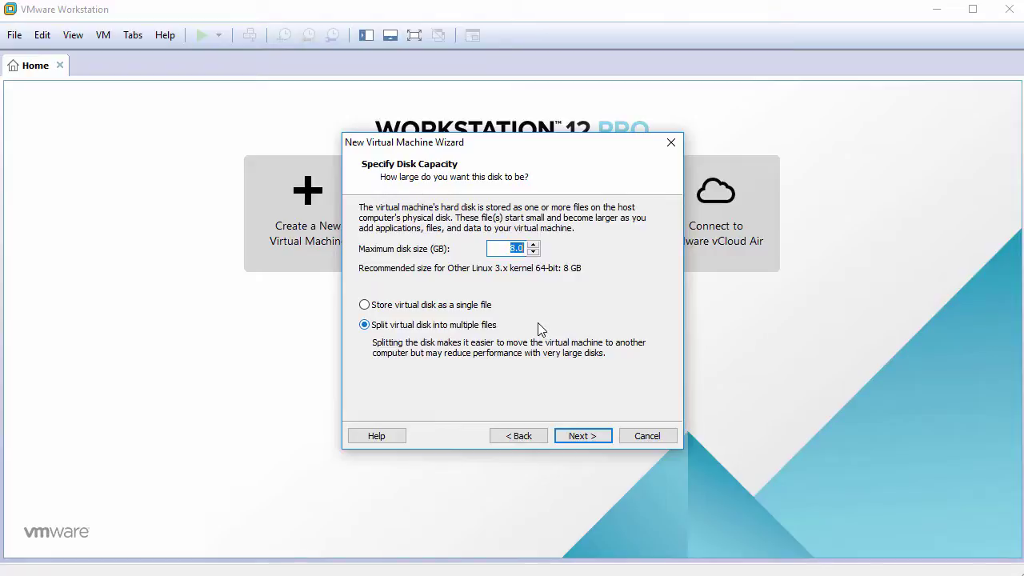
text(60)
click(456, 306)
click(580, 435)
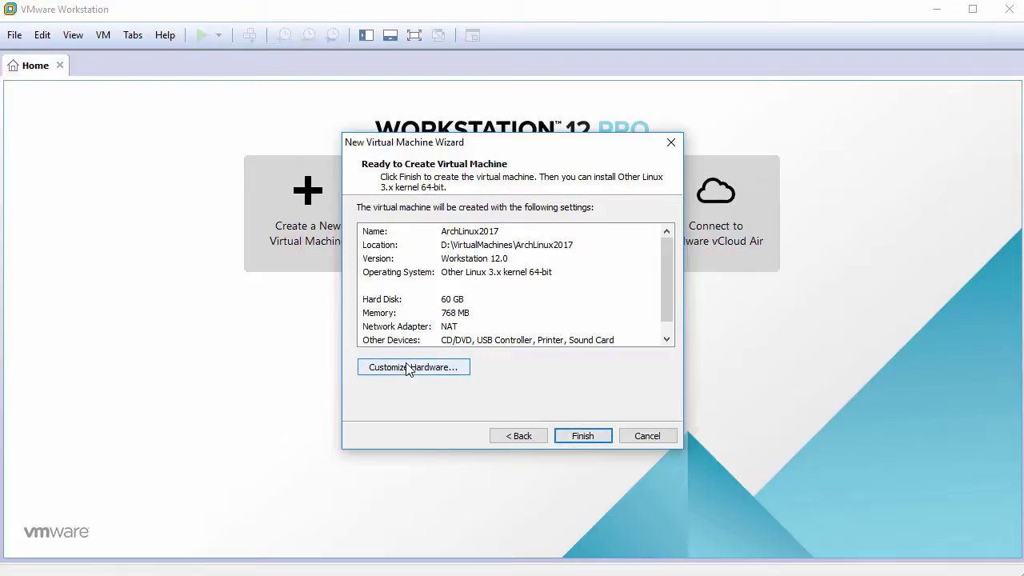
click(410, 367)
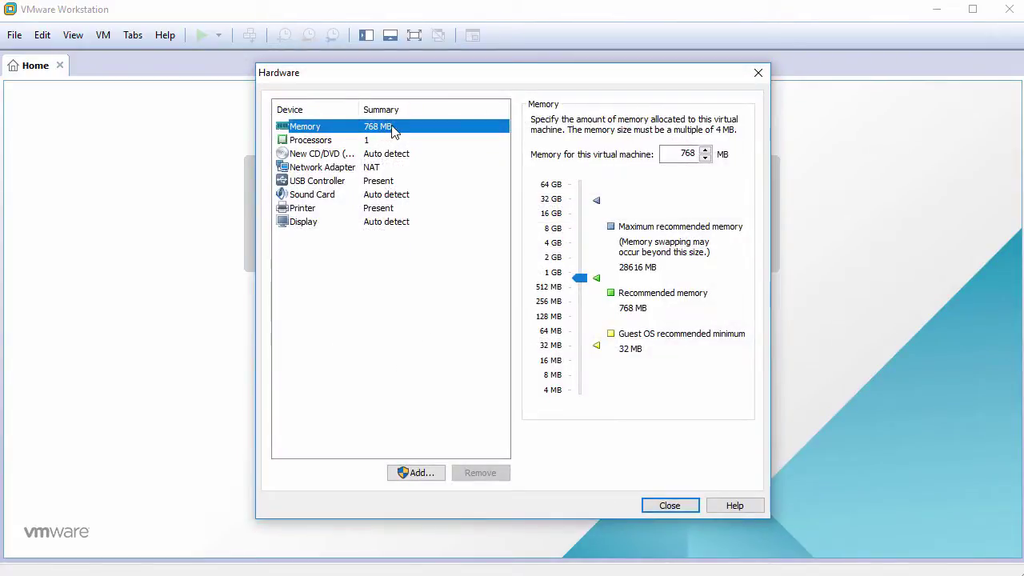
- Give the VM 2048 MB of memory and 2 cores per processor
double_click(683, 153)
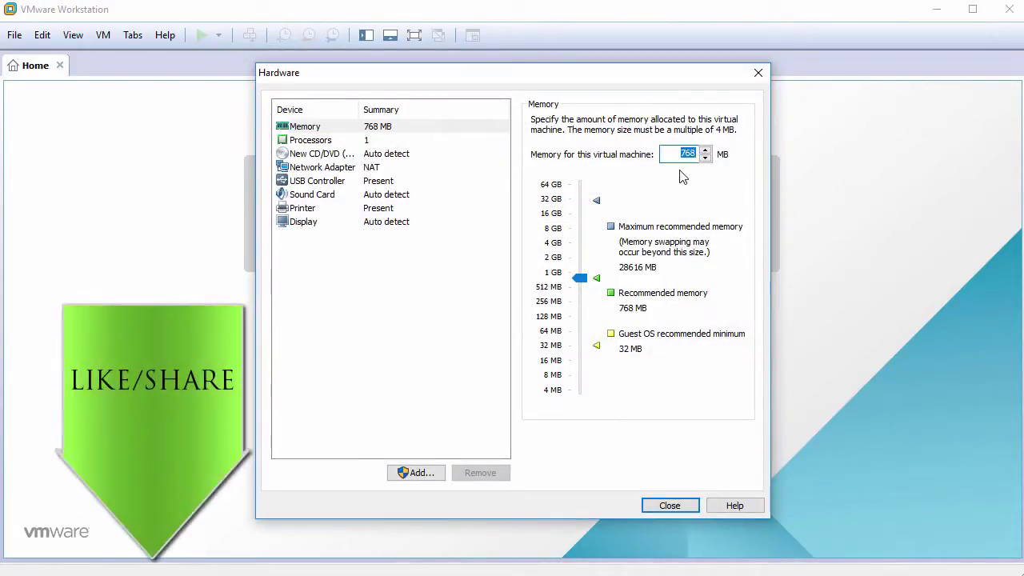
text(2048)
click(382, 142)
click(680, 144)
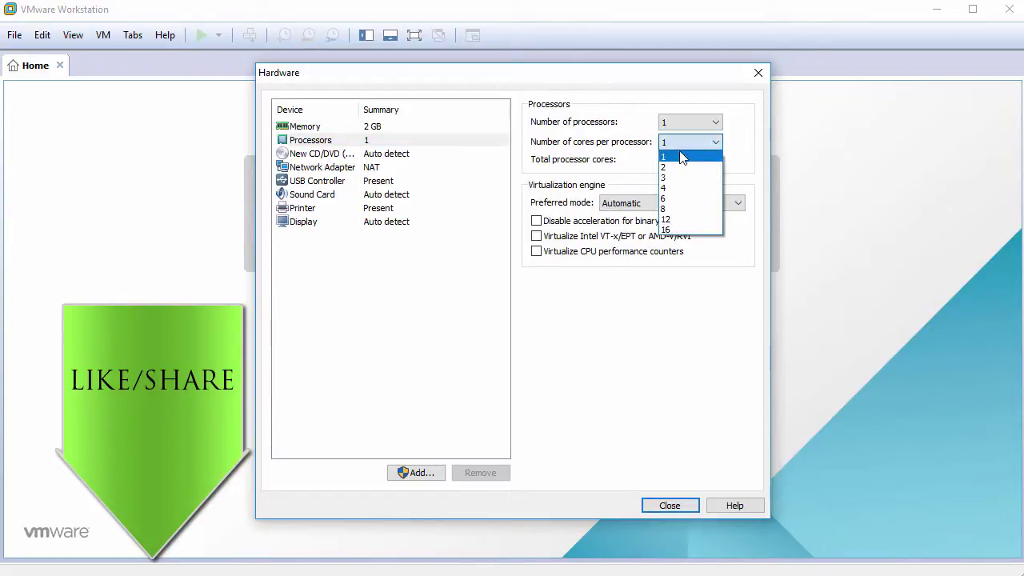
click(679, 168)
- Point the CD/DVD drive at the archlinux-2017.03.01-dual.iso image file
click(375, 156)
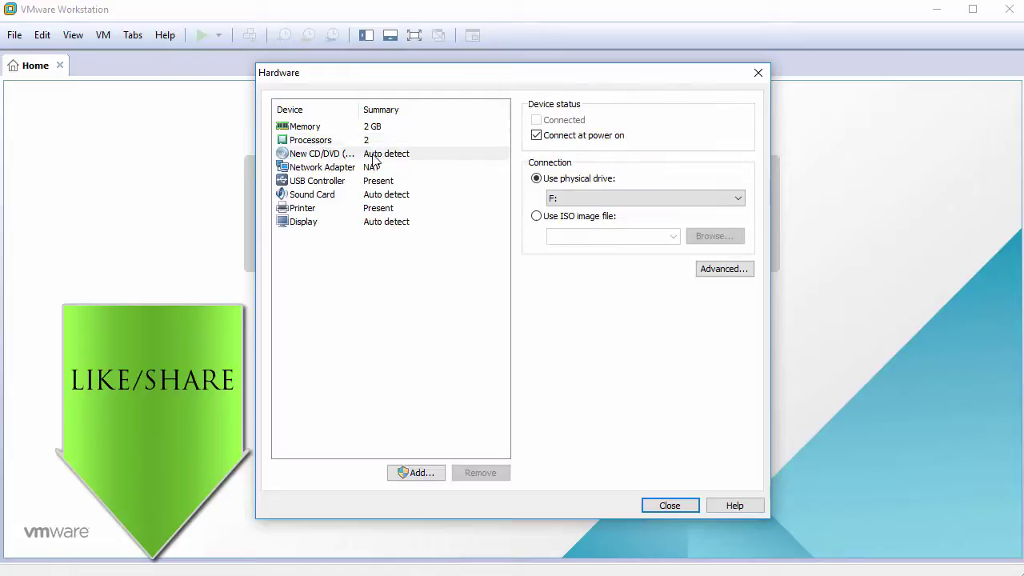
click(536, 216)
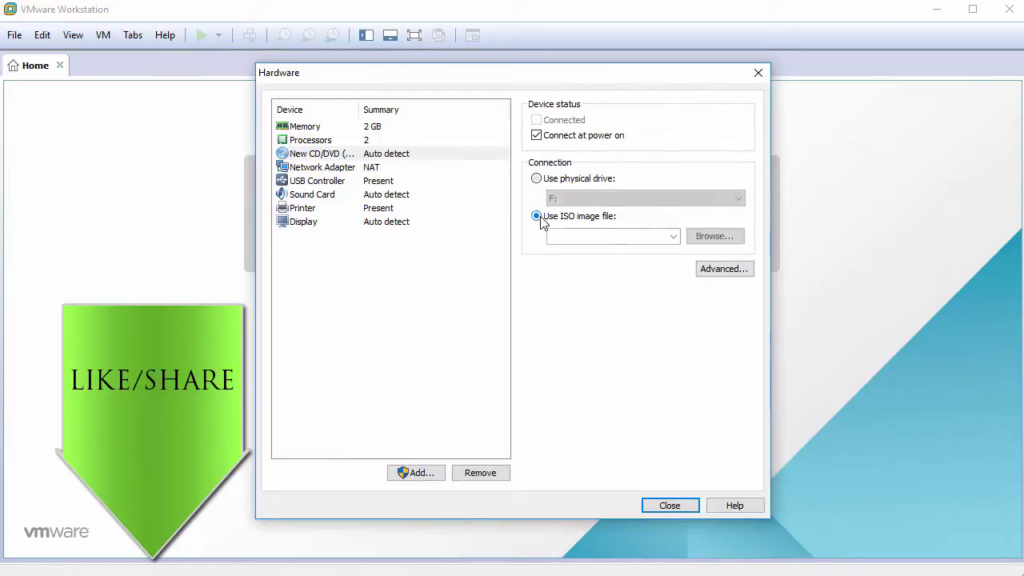
click(713, 236)
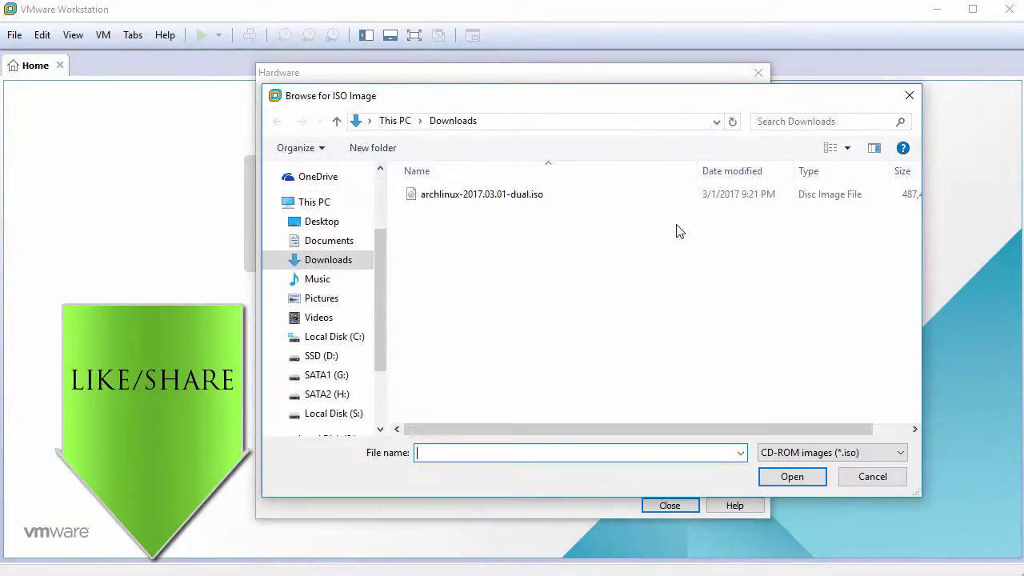
click(559, 197)
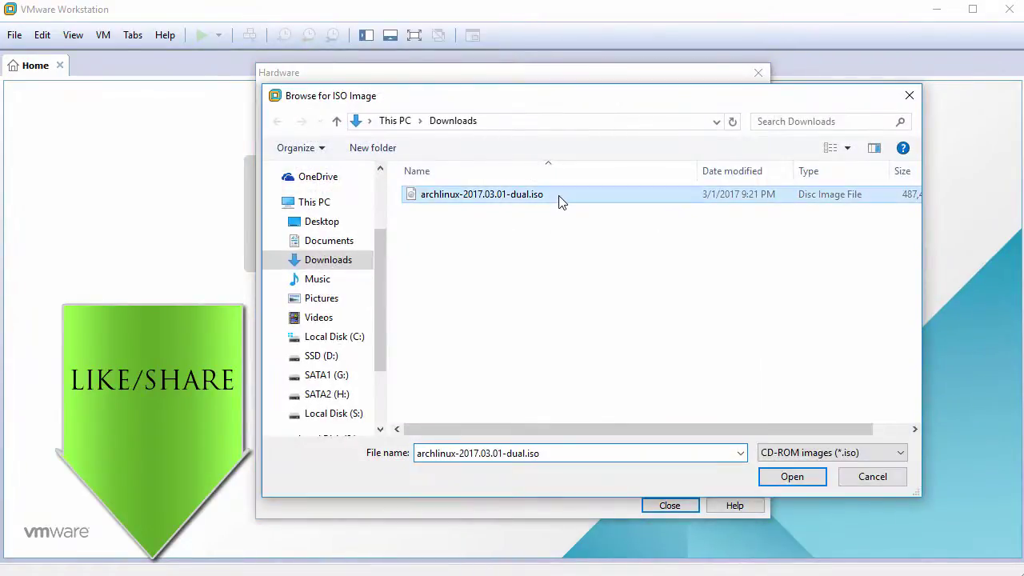
click(790, 476)
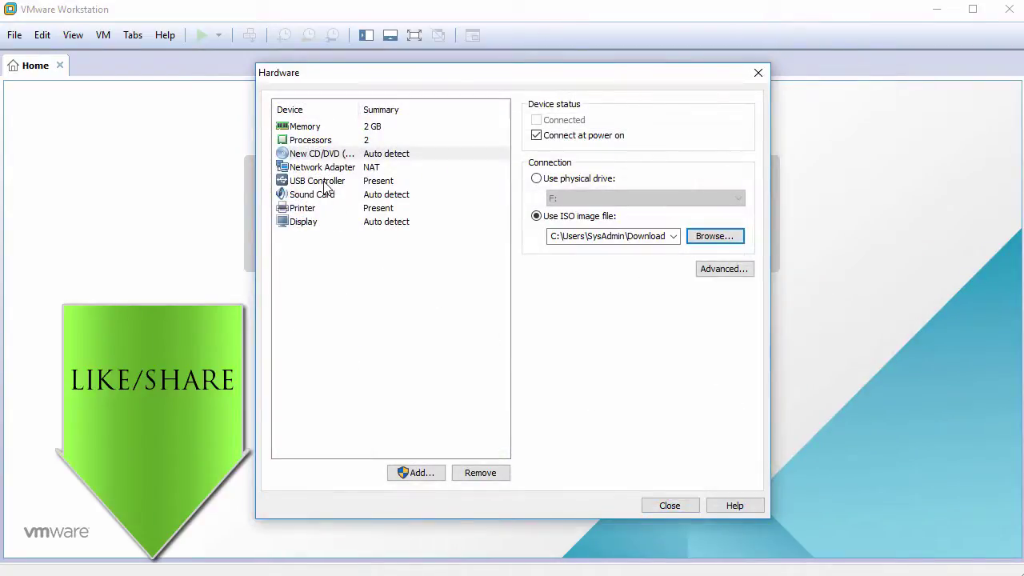
- Remove the USB controller, sound card and printer, then finish creating the VM
click(324, 182)
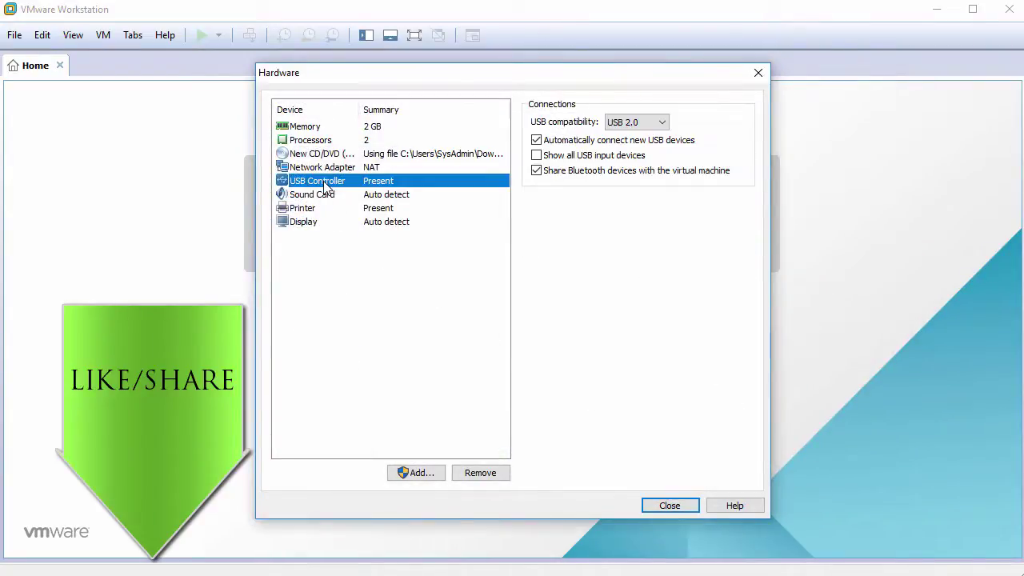
click(481, 474)
click(481, 473)
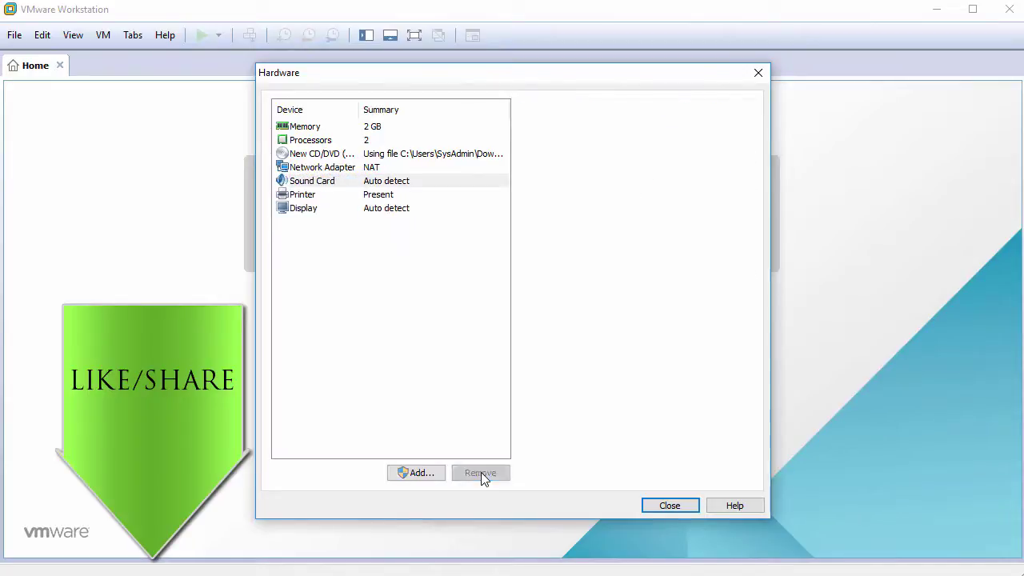
click(481, 473)
click(434, 328)
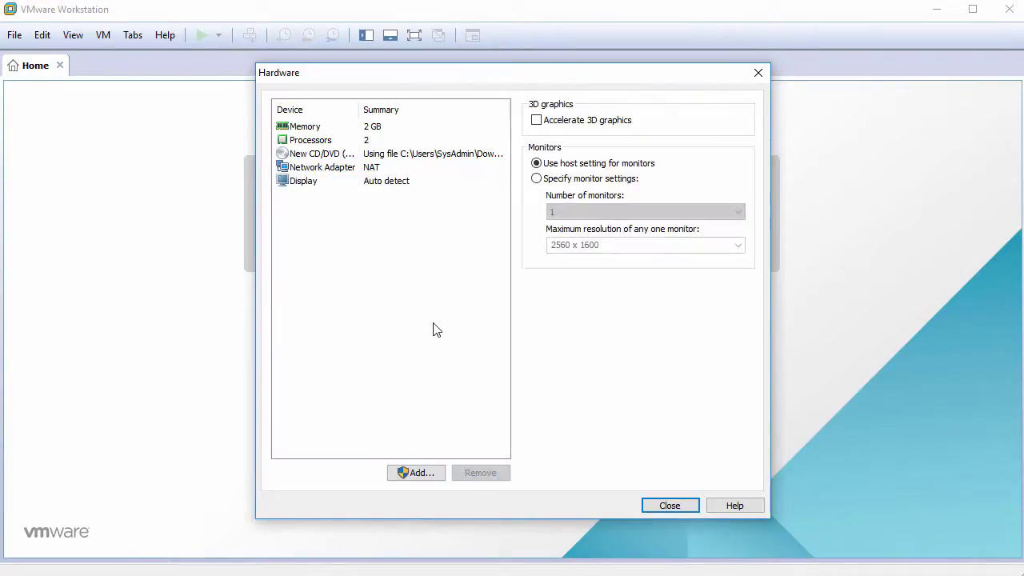
click(667, 506)
click(581, 436)
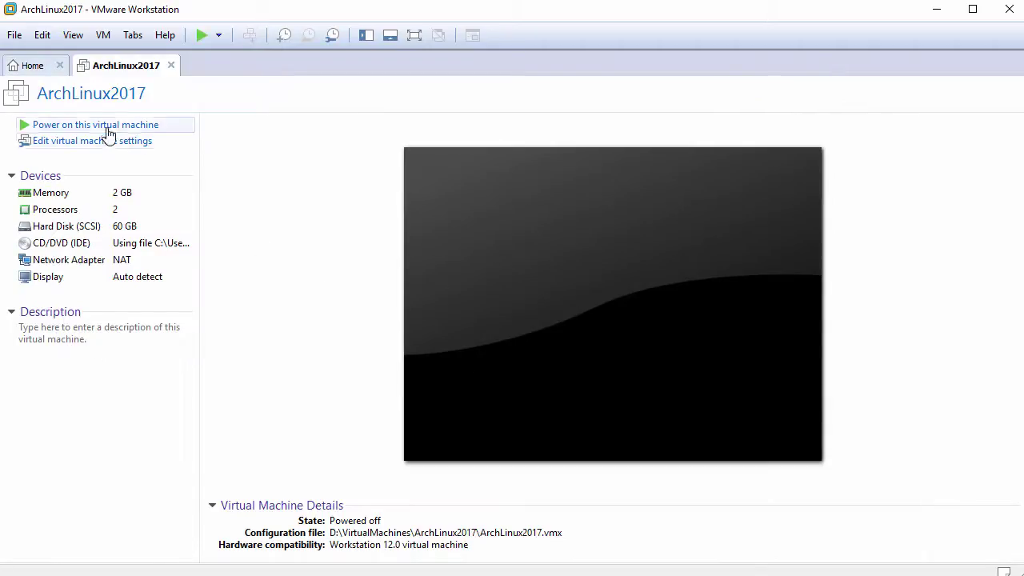
- Power on ArchLinux2017 and boot 'Boot Arch Linux (x86_64)' to the root shell prompt
click(106, 131)
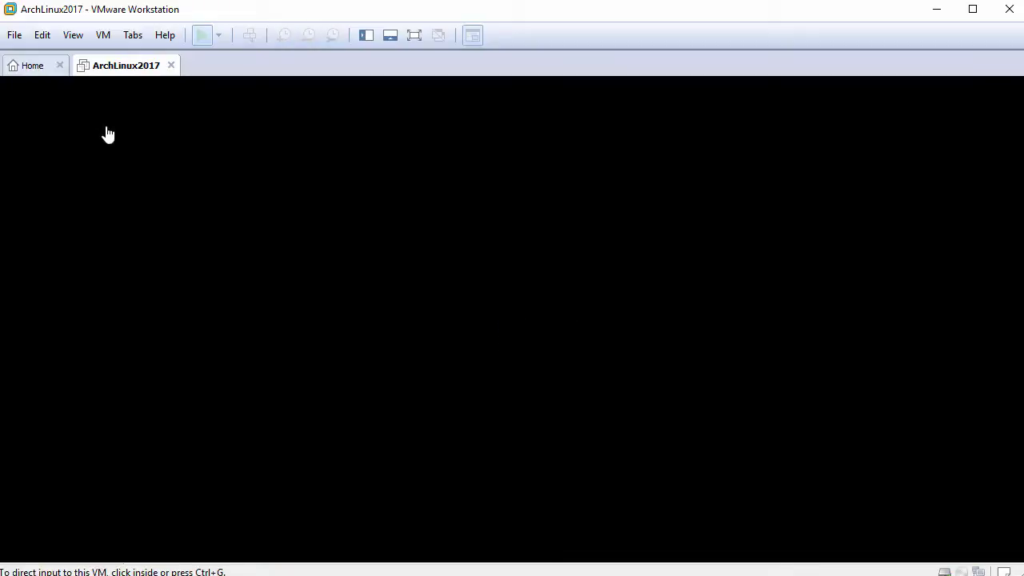
click(907, 507)
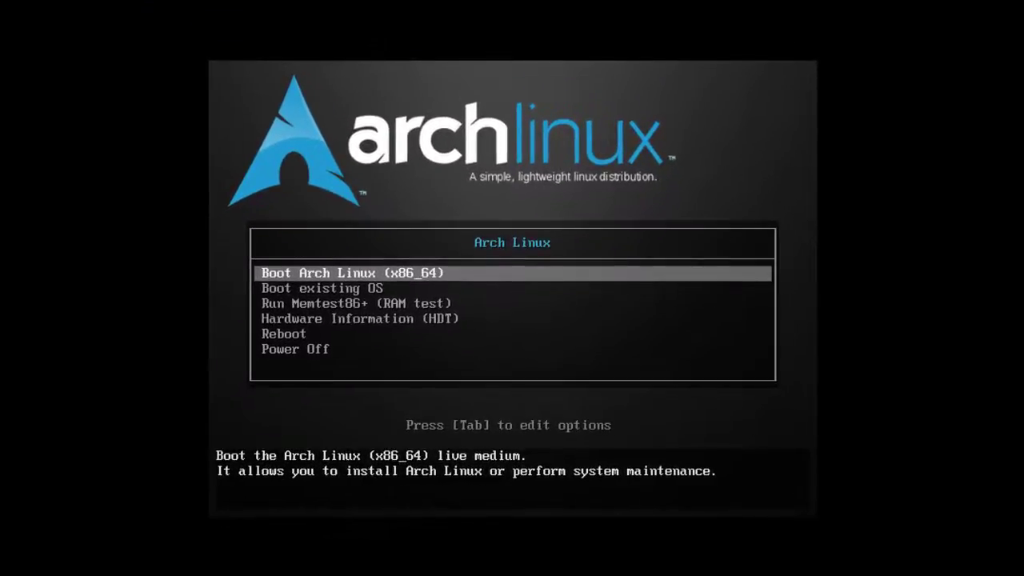
key(Return)
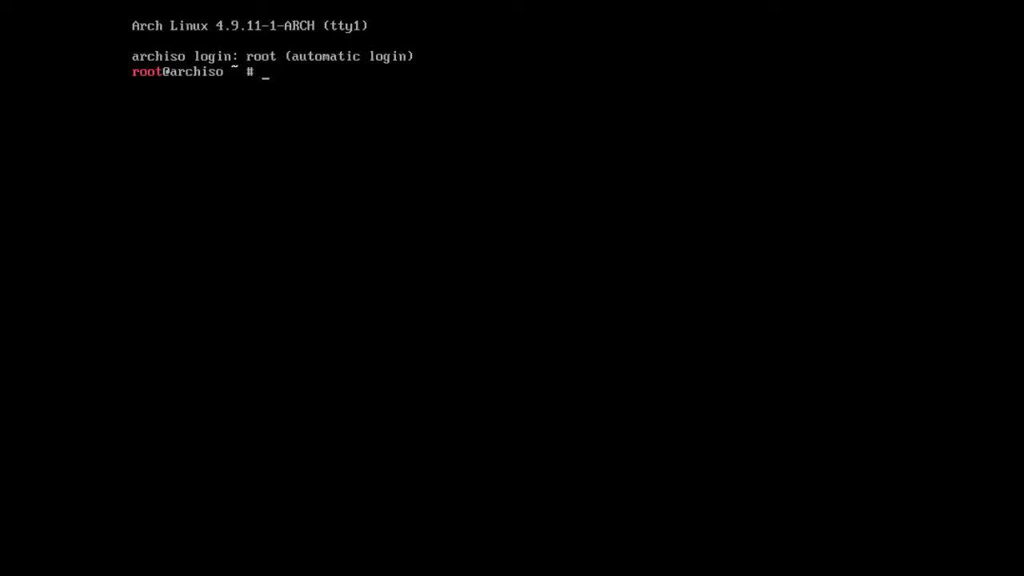
- Run whoami and fdisk -l to confirm root and the 60 GiB /dev/sda, then type cfdisk /dev/sda
key(Return)
text(whoami)
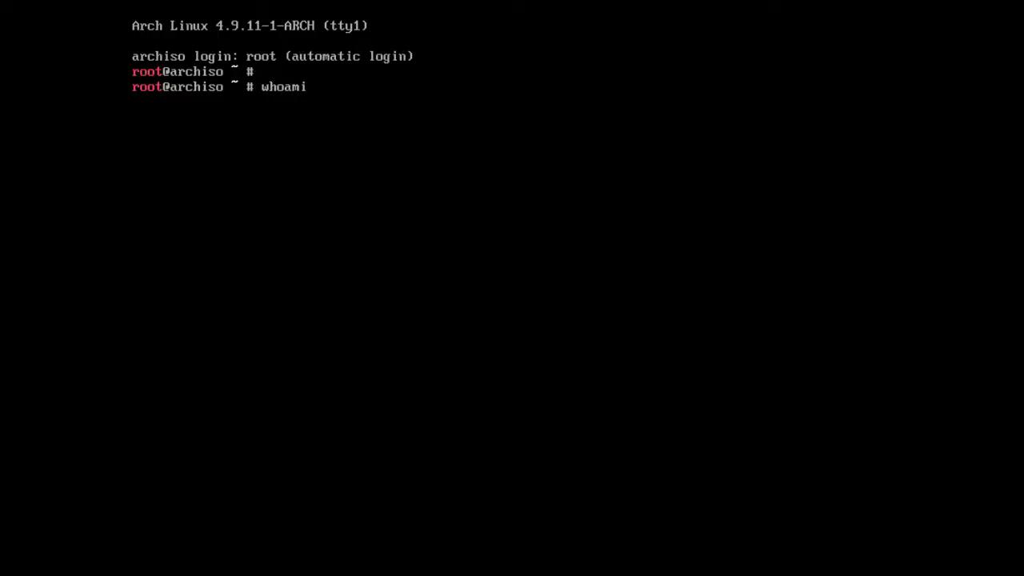
key(Return)
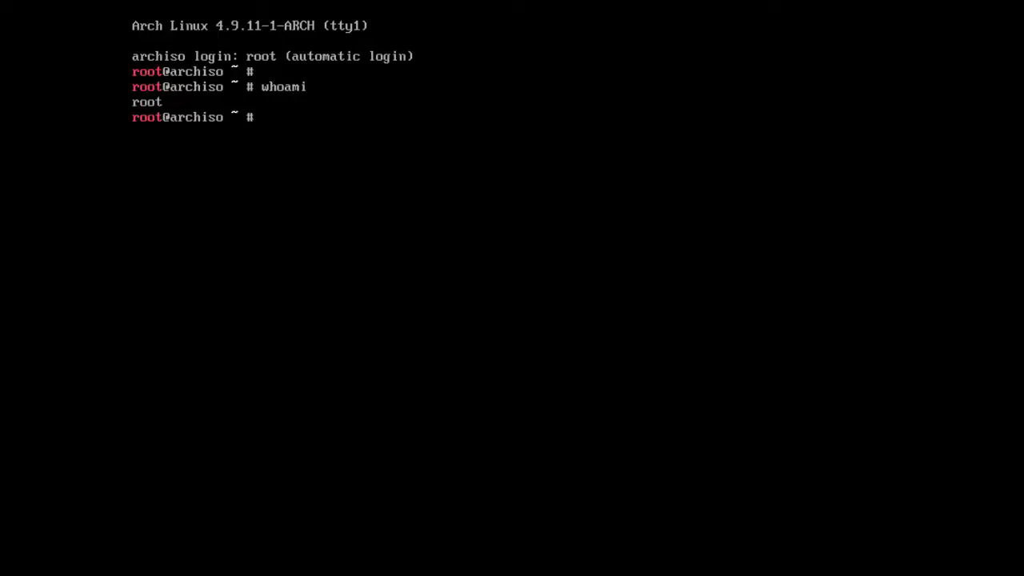
key(Return)
text(fdis)
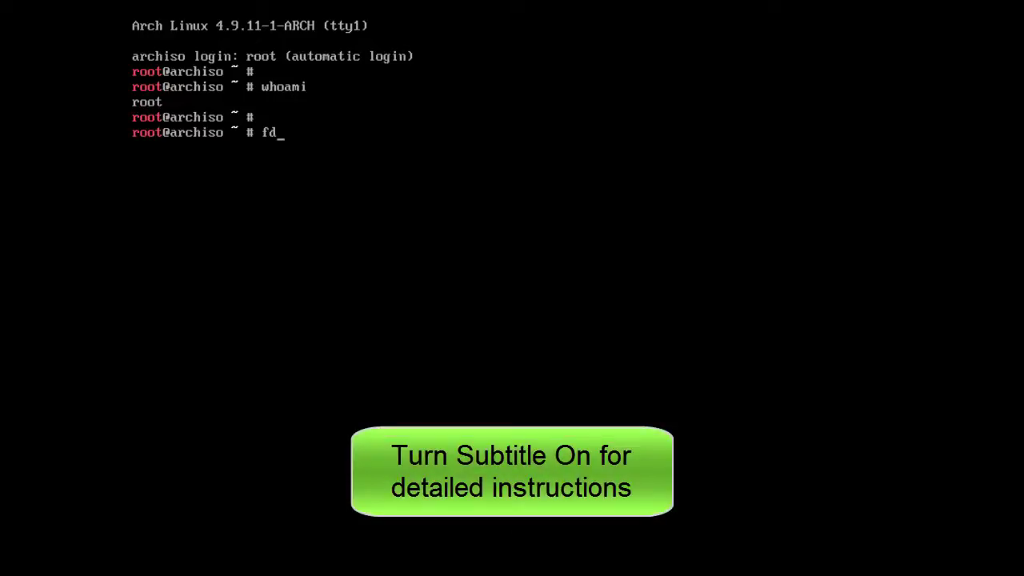
text(k -l)
key(Return)
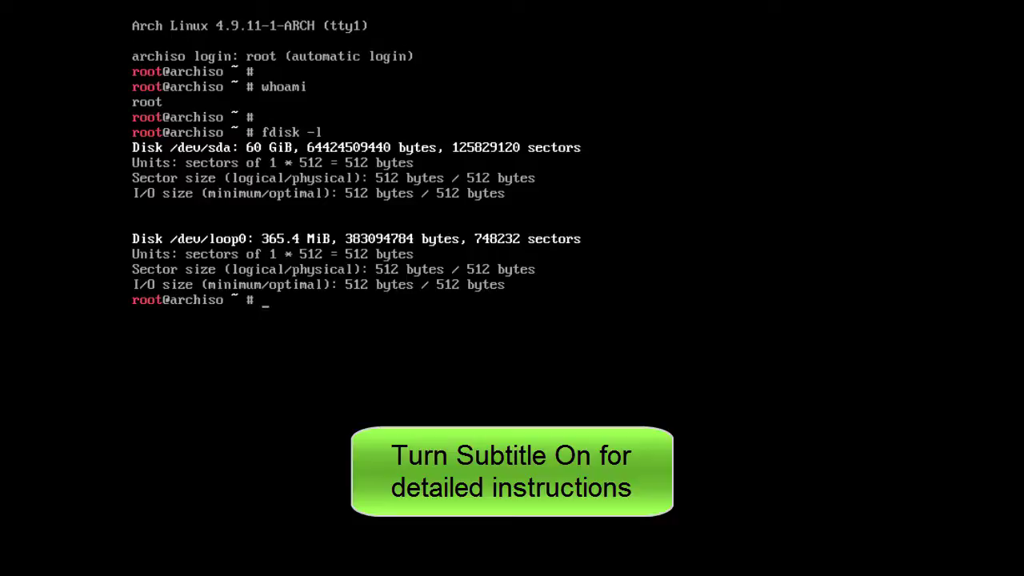
key(Return)
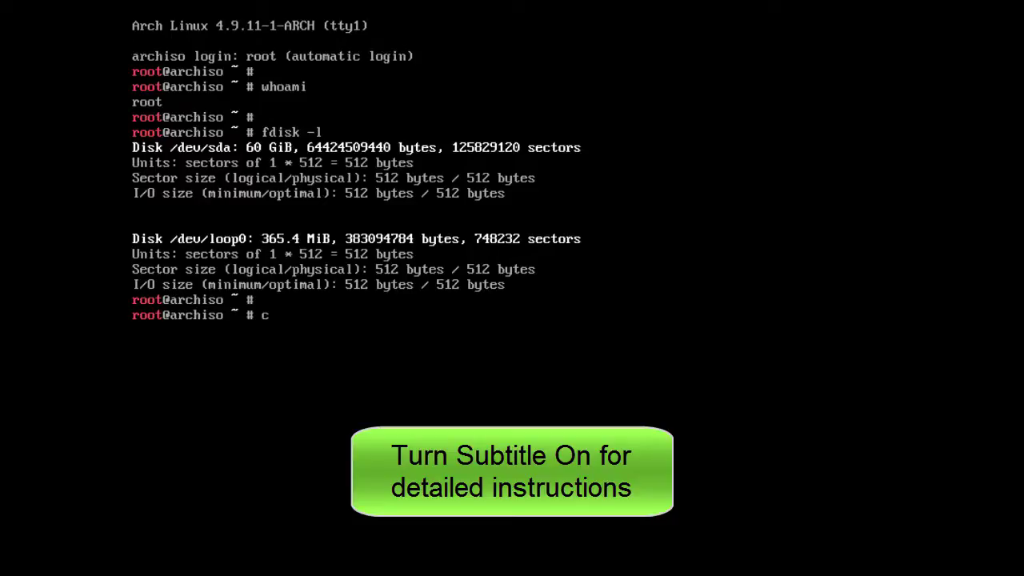
text(cfdisk /)
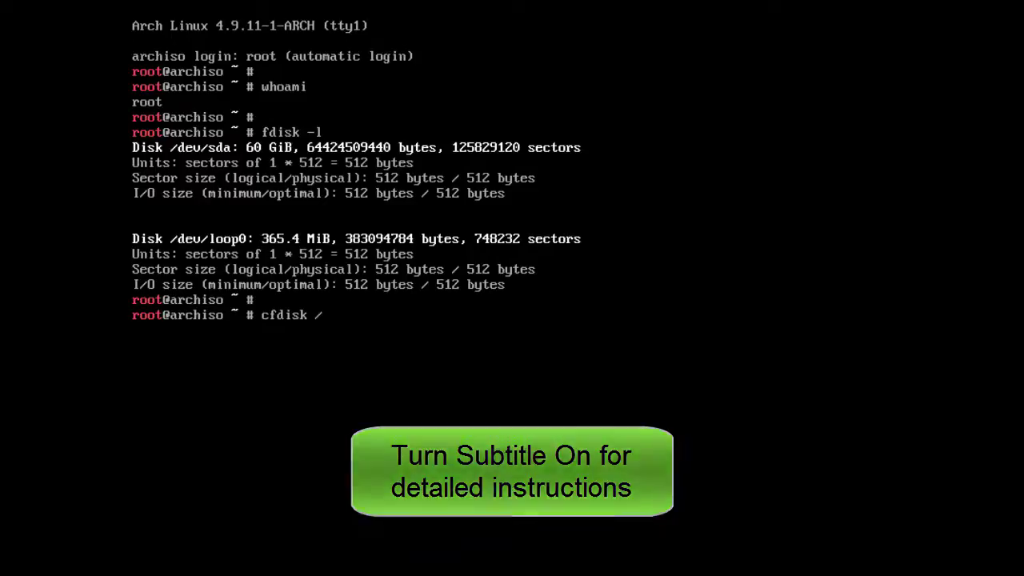
text(dev/sda)
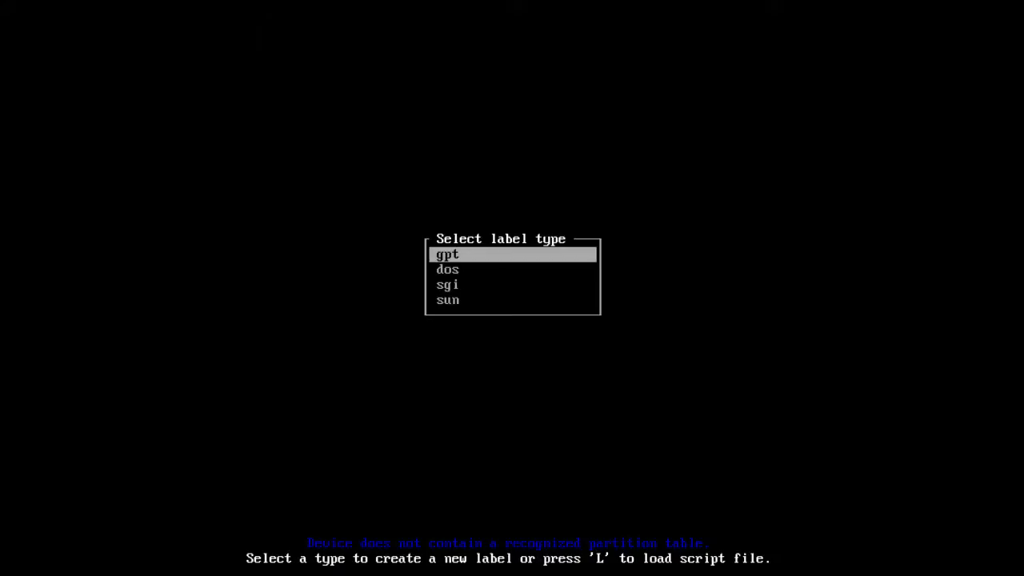
- Create a dos partition table and a 1G primary partition /dev/sda1
key(Down)
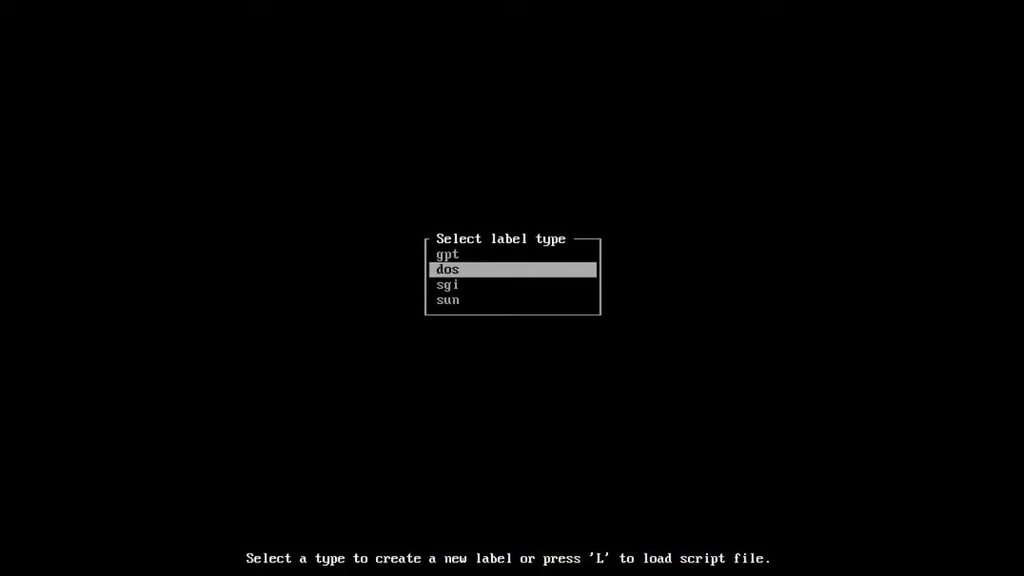
key(Return)
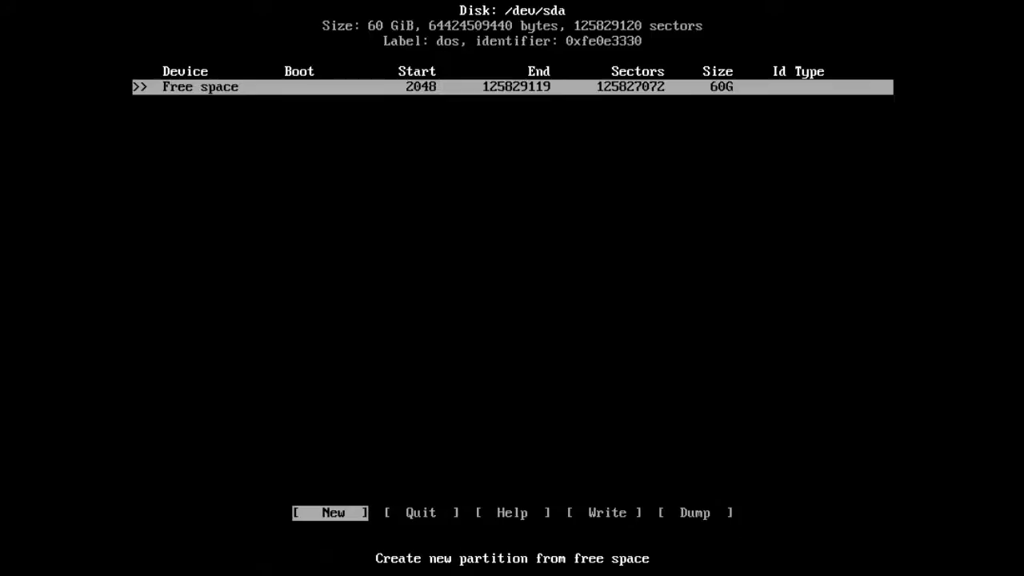
key(Return)
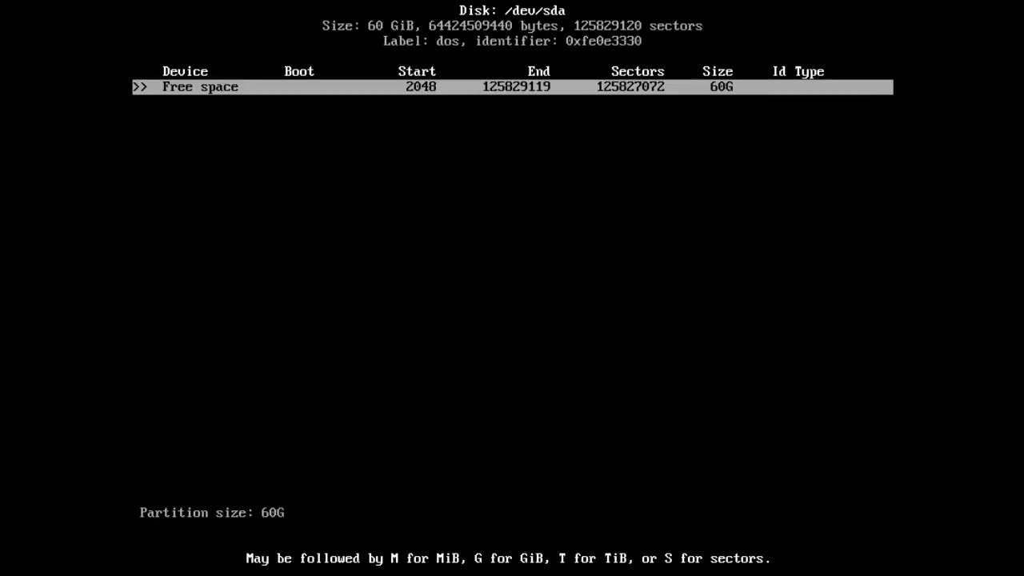
key(BackSpace)
key(BackSpace)
key(BackSpace)
text(1G)
key(Return)
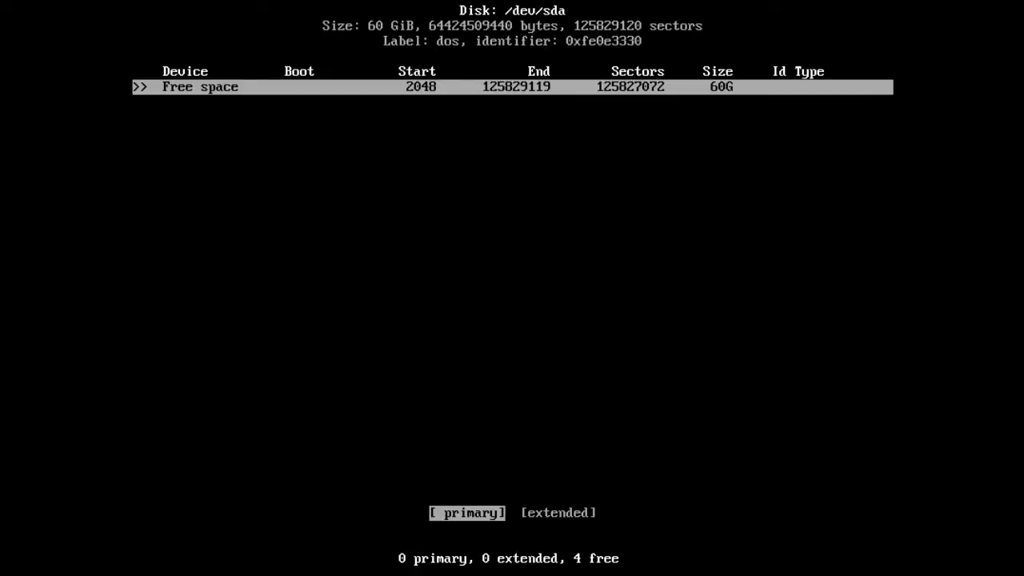
key(Return)
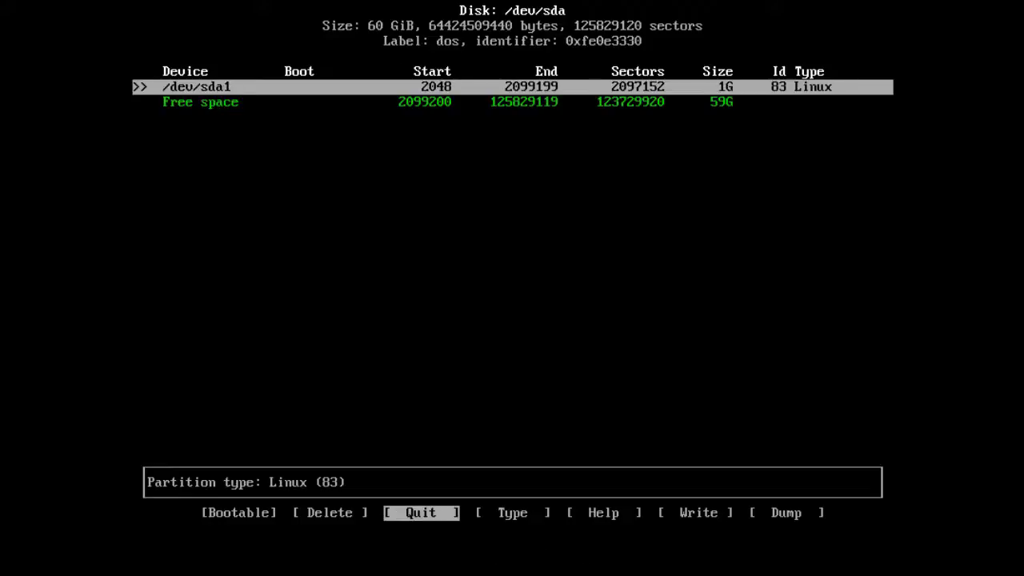
- Add a 2G primary partition /dev/sda2 with type 82 Linux swap / Solaris
key(Down)
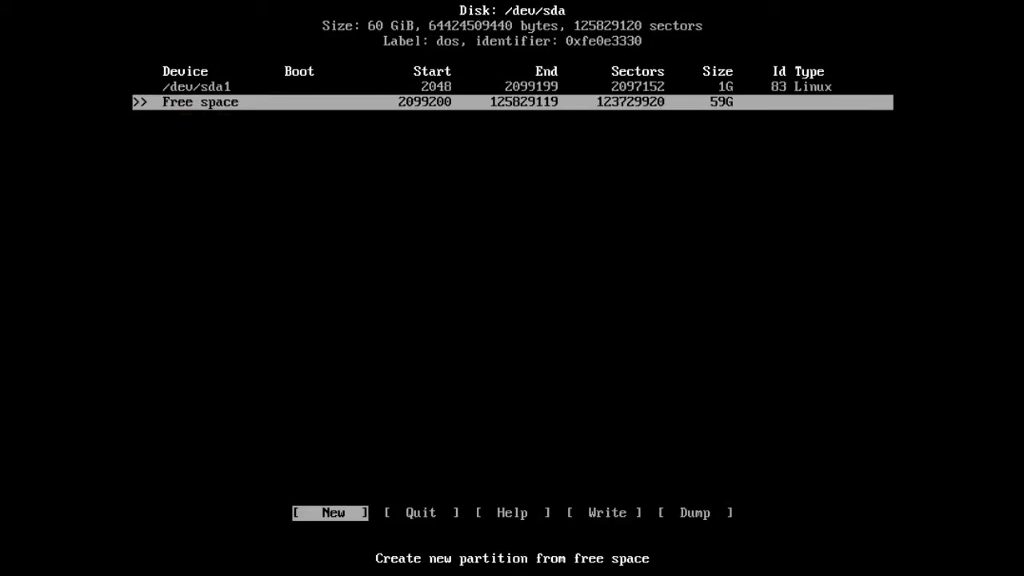
key(Return)
key(BackSpace)
key(BackSpace)
key(BackSpace)
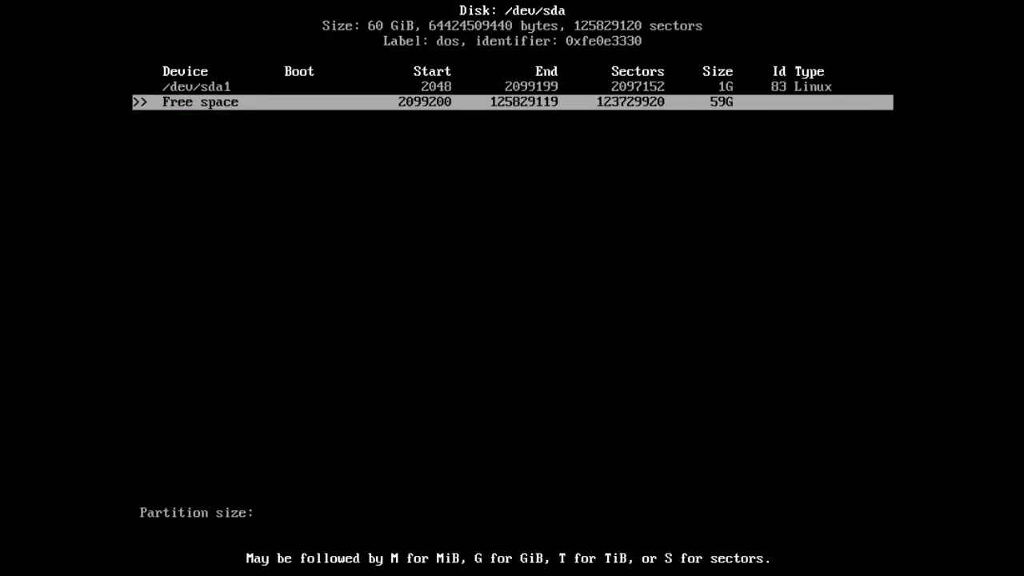
text(2G)
key(Return)
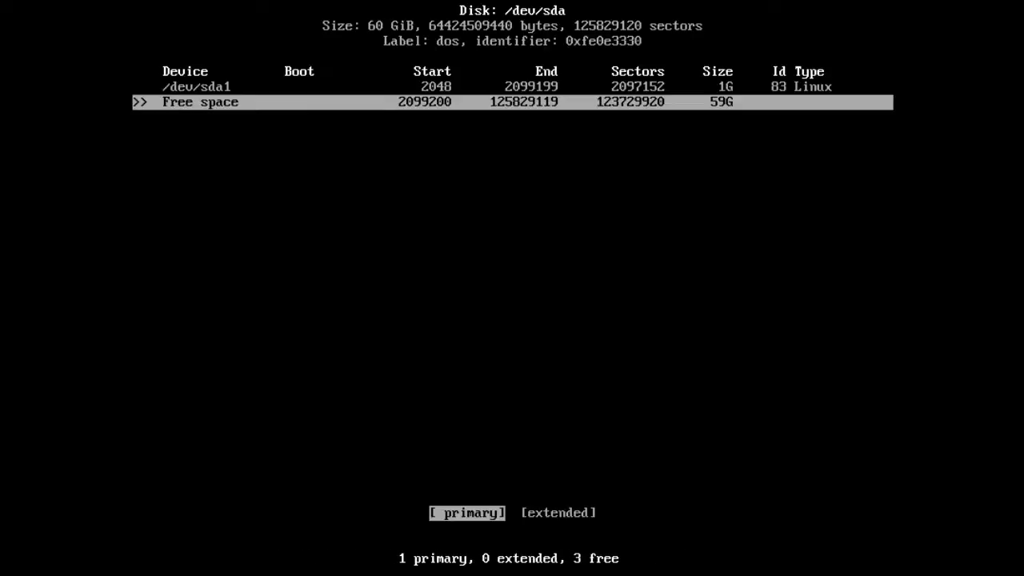
key(Return)
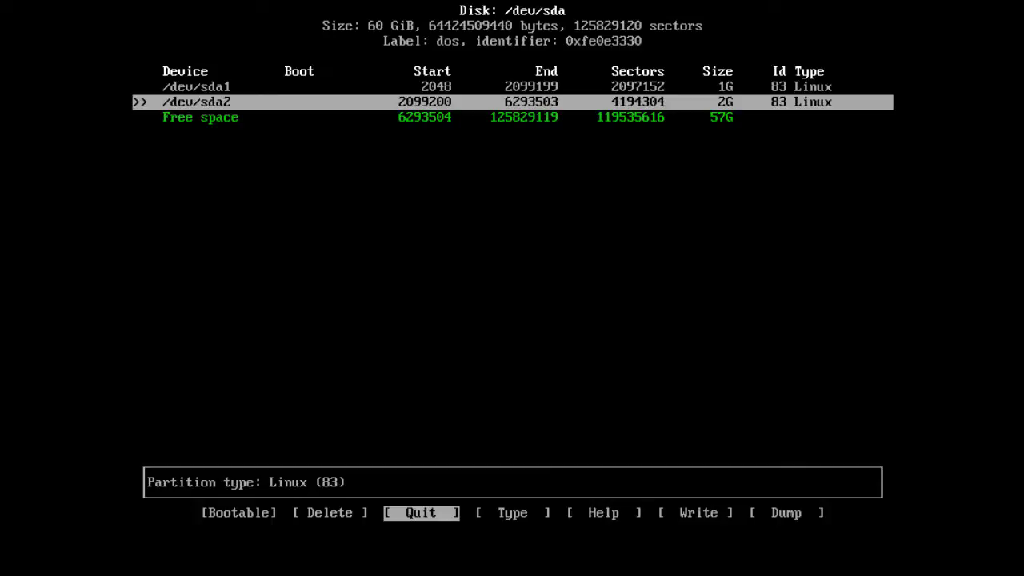
key(Right)
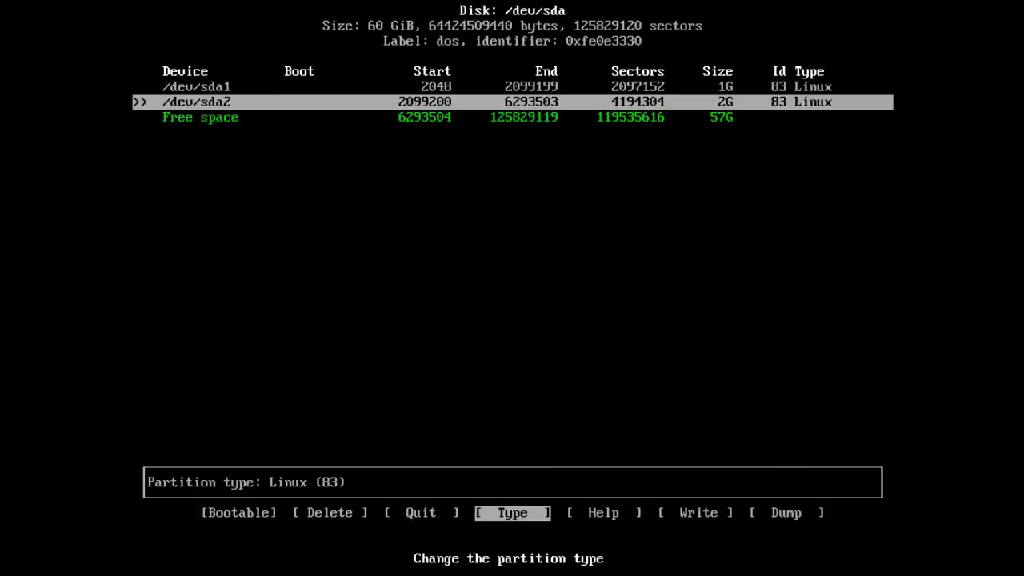
key(Return)
key(Up)
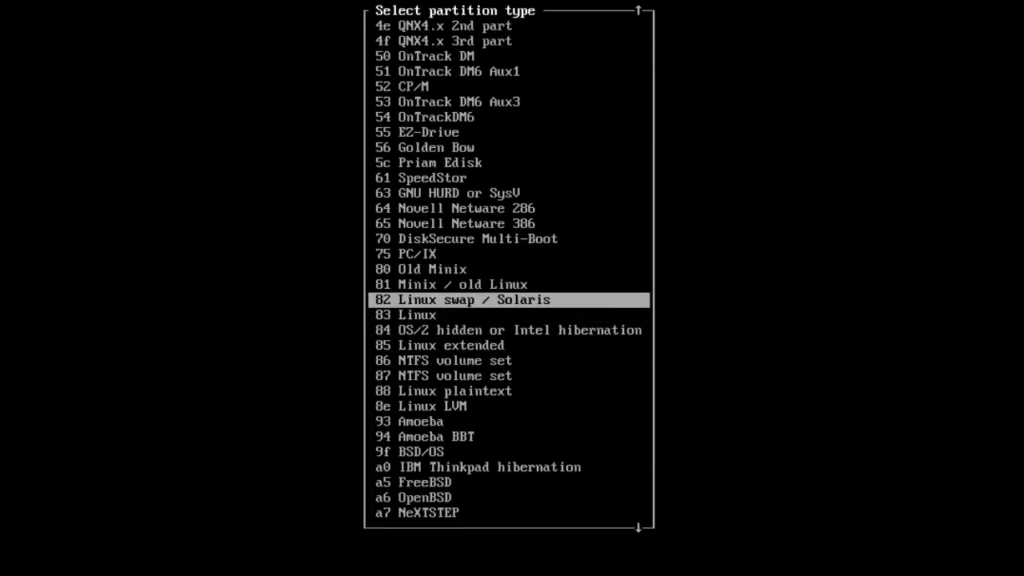
key(Return)
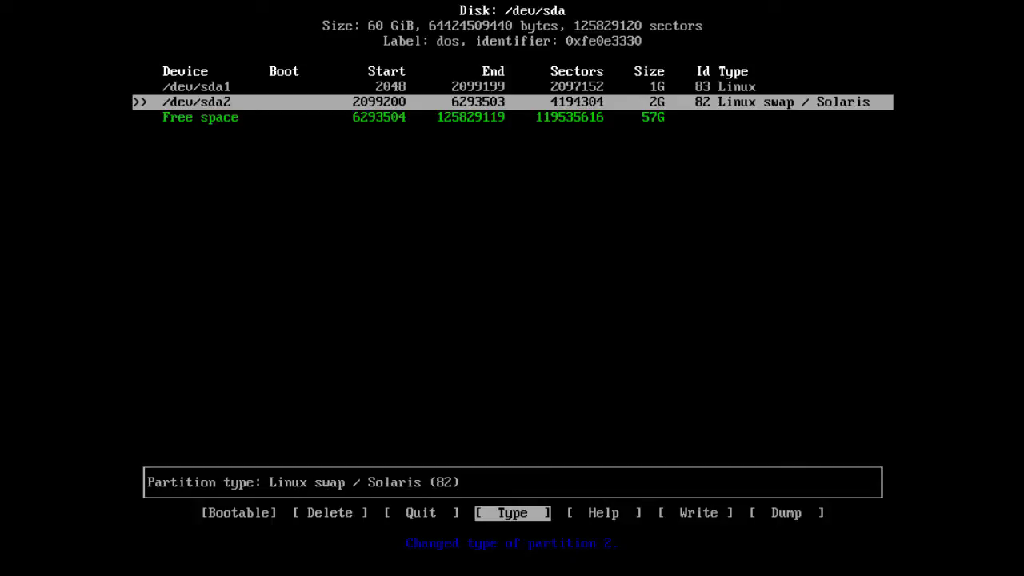
- Create /dev/sda3 as a primary partition using the remaining 57G
key(Down)
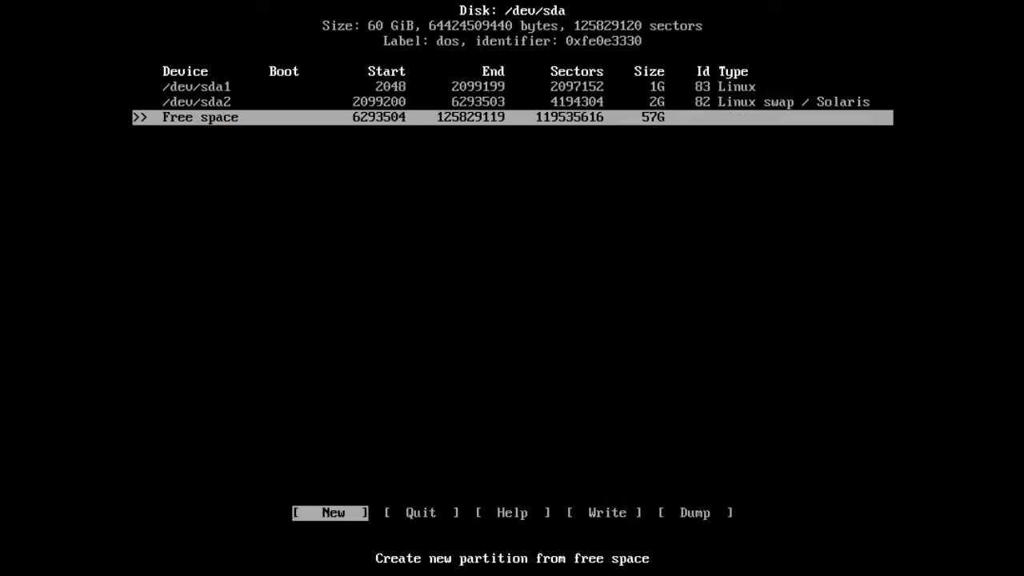
key(Return)
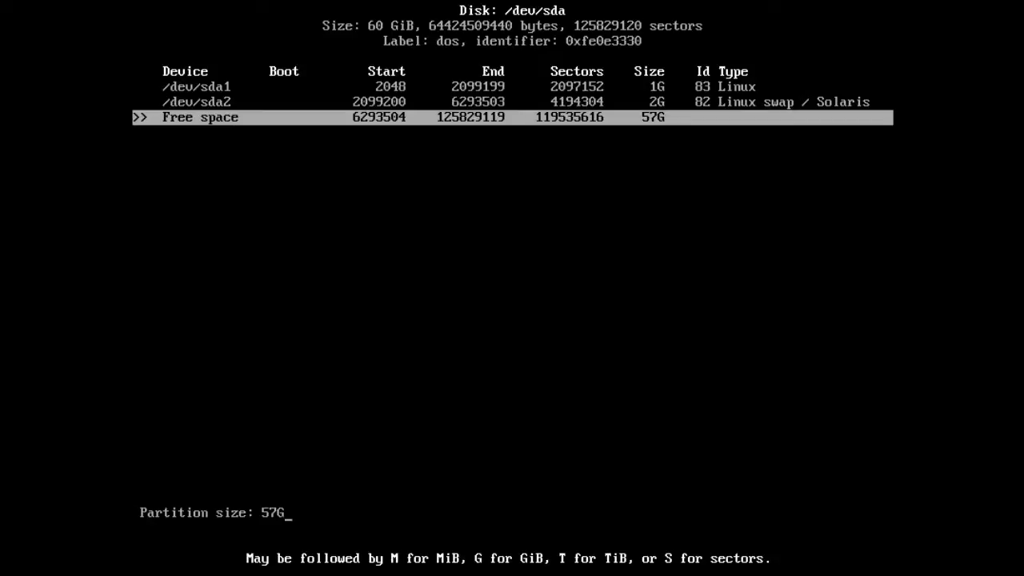
key(Return)
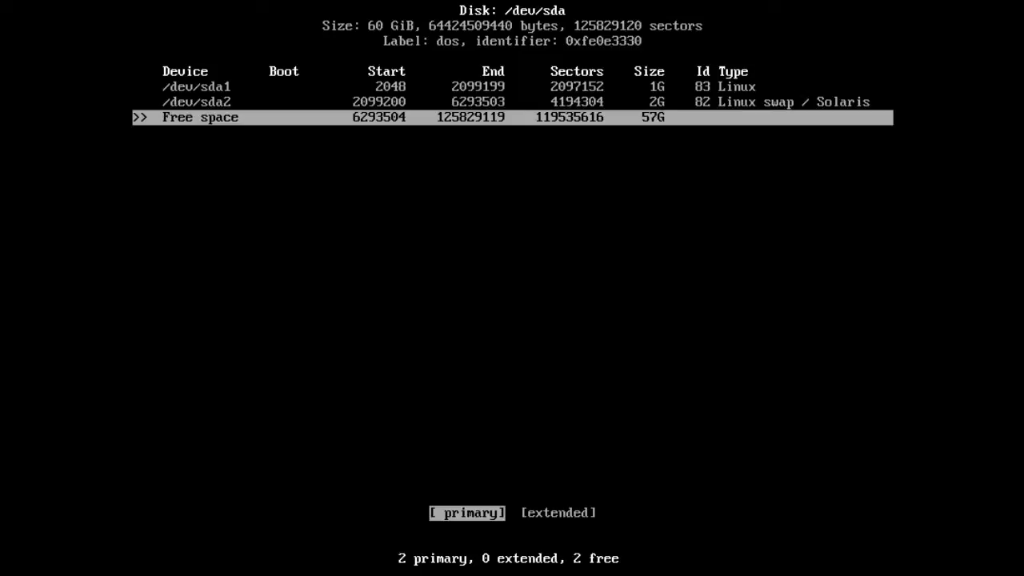
key(Return)
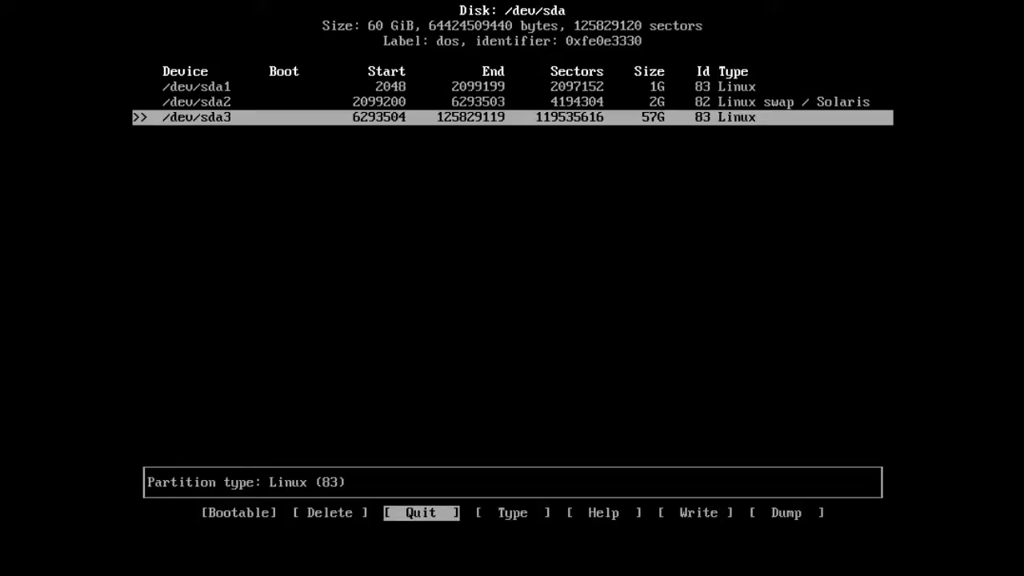
key(Up)
key(Up)
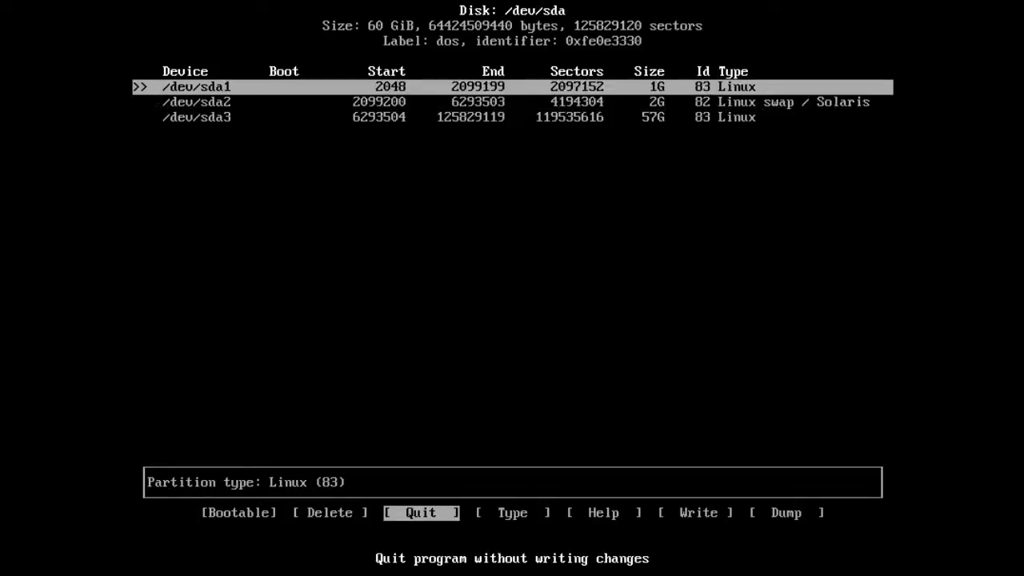
- Mark /dev/sda1 bootable, write the table confirming with 'yes', and quit cfdisk
key(Left)
key(Left)
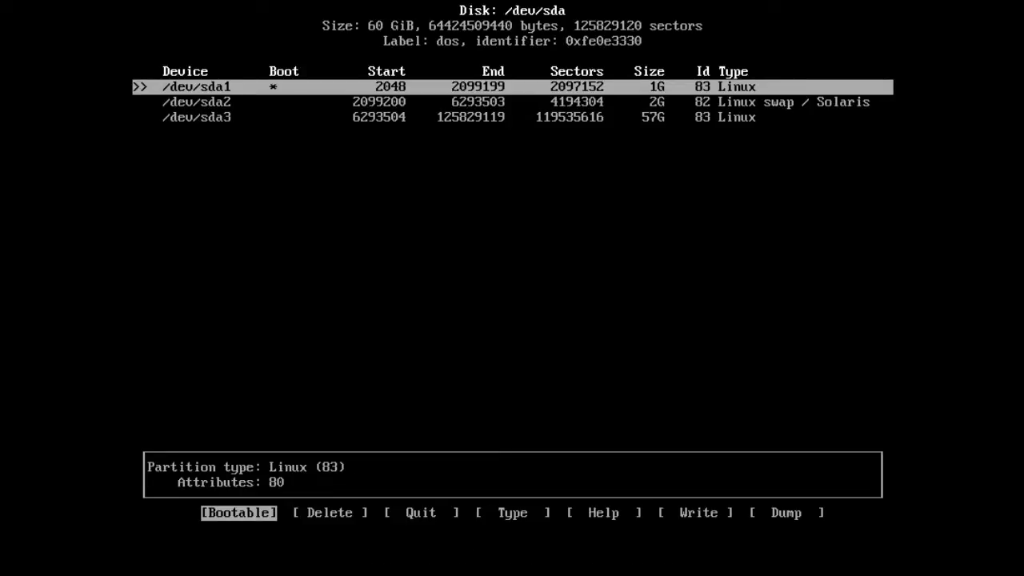
key(Right)
key(Right)
key(Right)
key(Right)
key(Right)
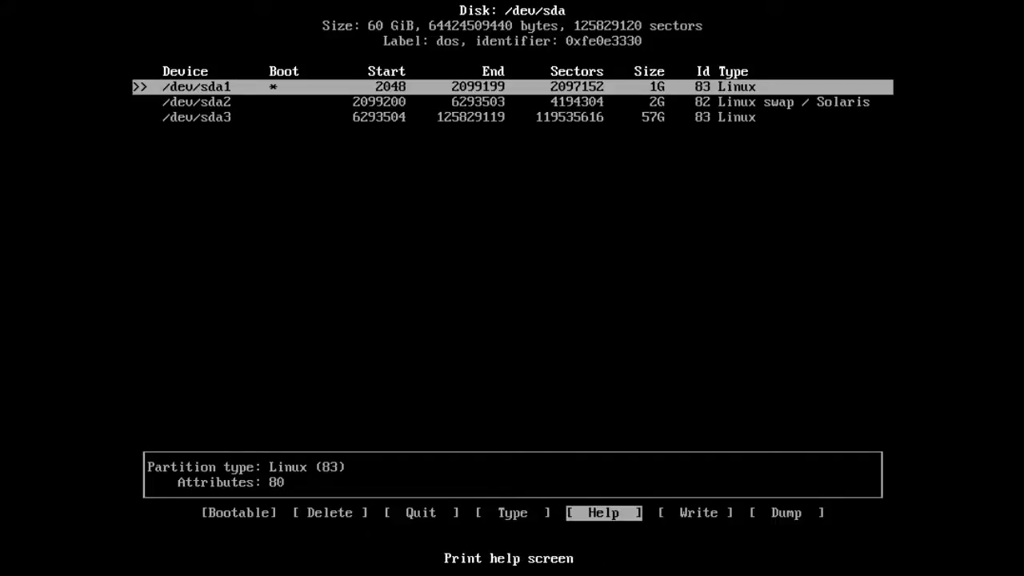
key(Return)
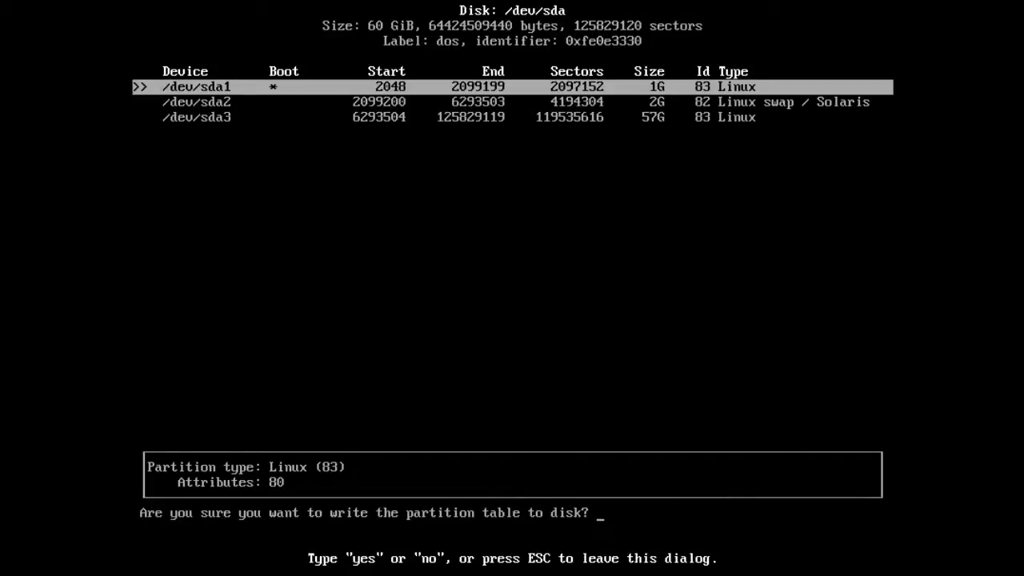
text(yes)
key(Return)
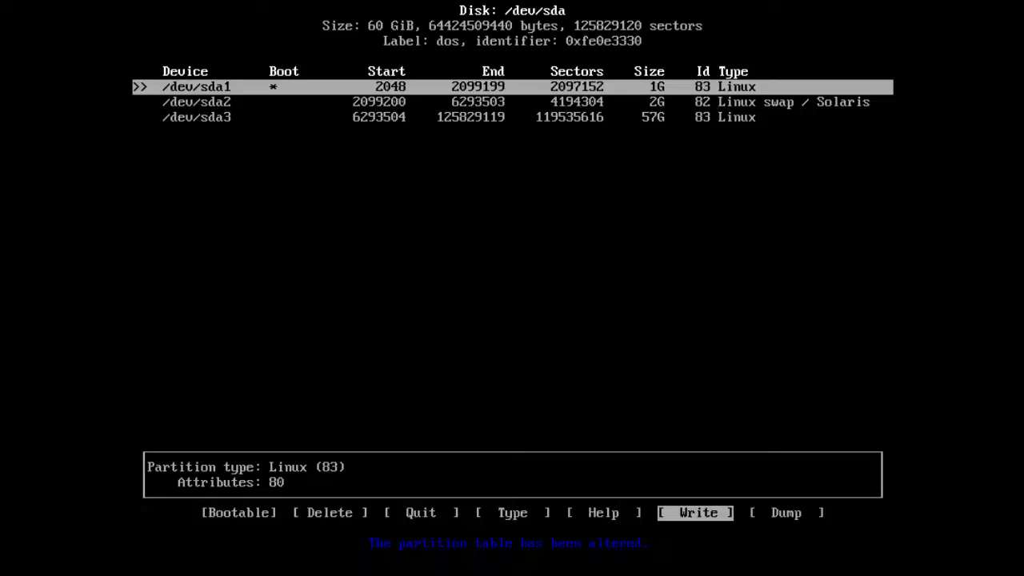
key(Left)
key(Left)
key(Left)
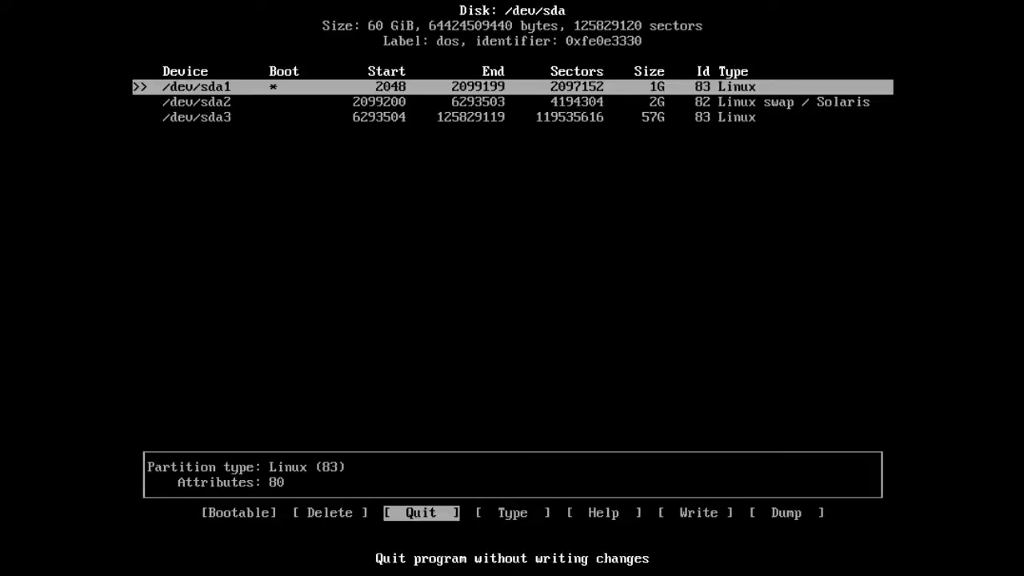
key(Return)
key(Return)
- Run mkfs.ext4 on /dev/sda1 and /dev/sda3, and mkswap plus swapon on /dev/sda2
text(mkfs.)
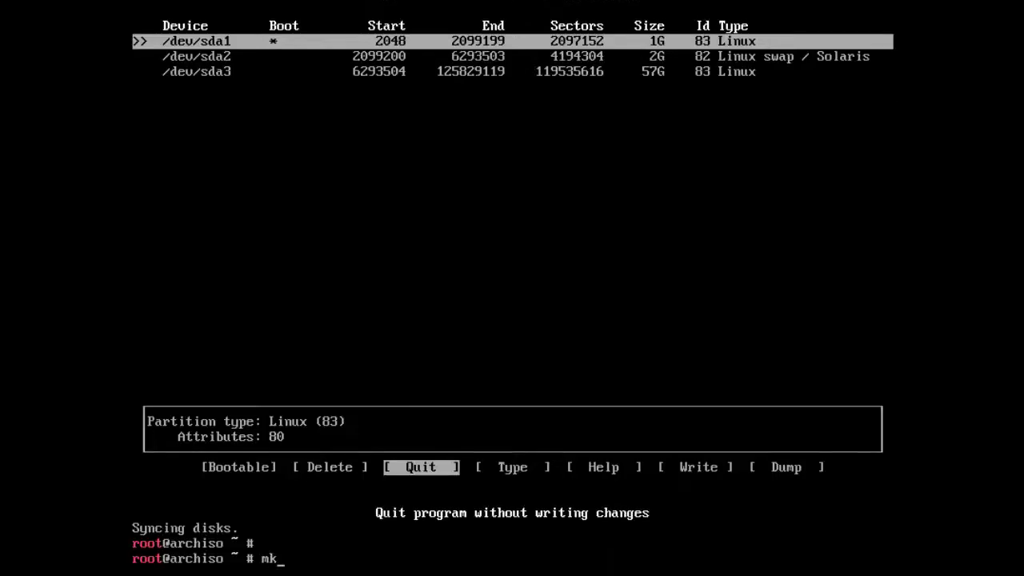
text(ext4 /dev/sda1)
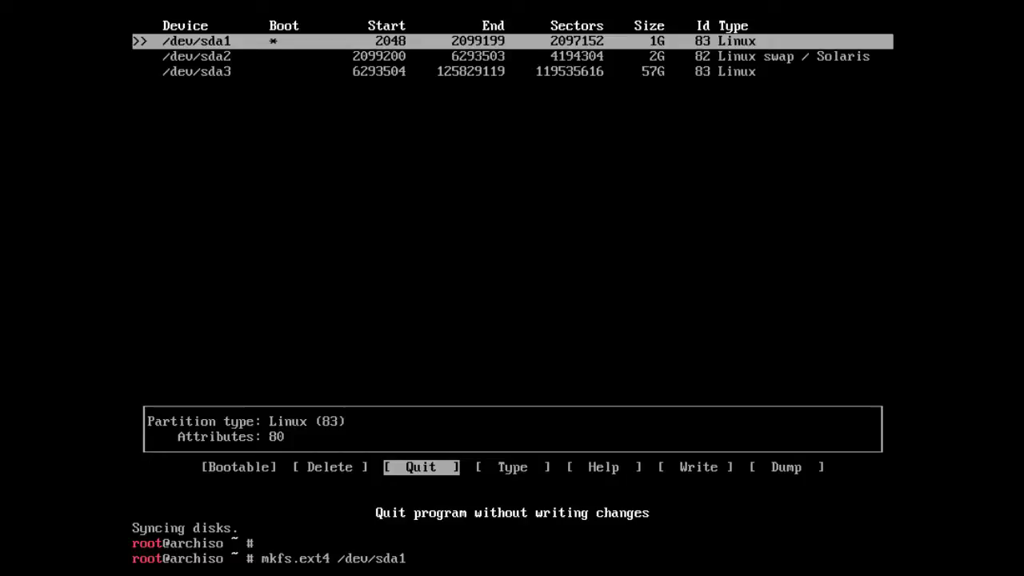
key(Return)
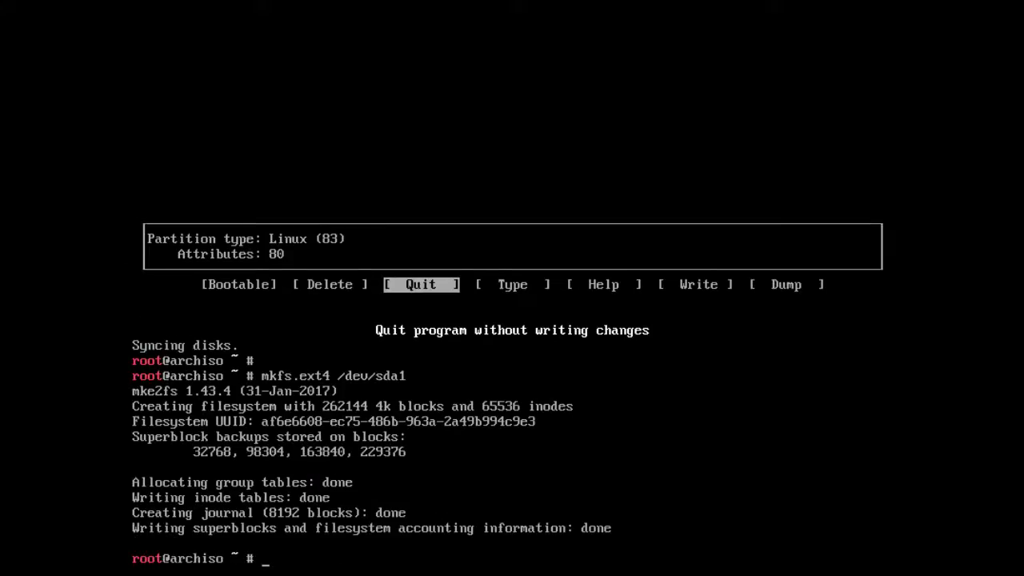
text(mkswap /dev/sd)
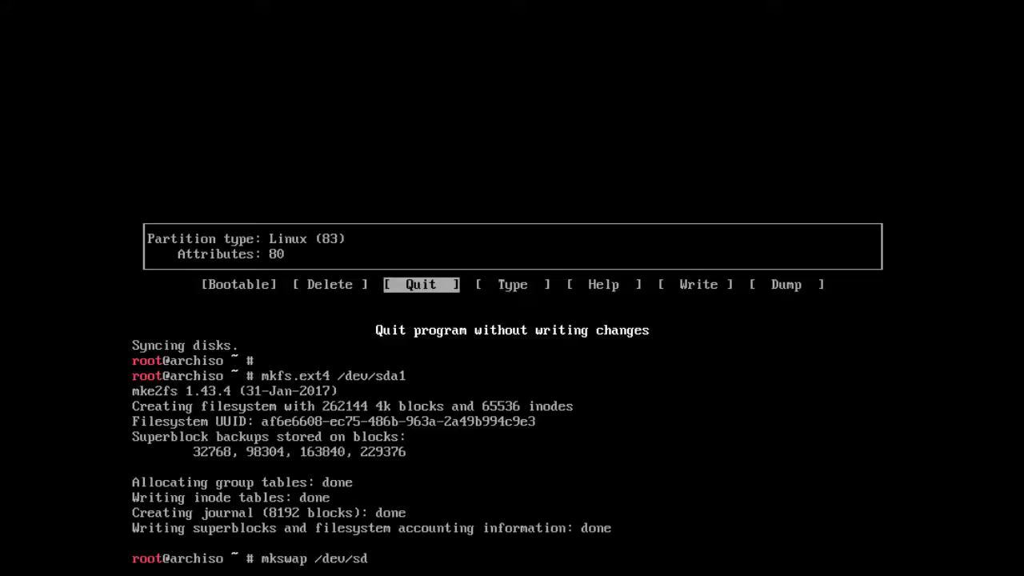
text(a2)
key(Return)
key(Return)
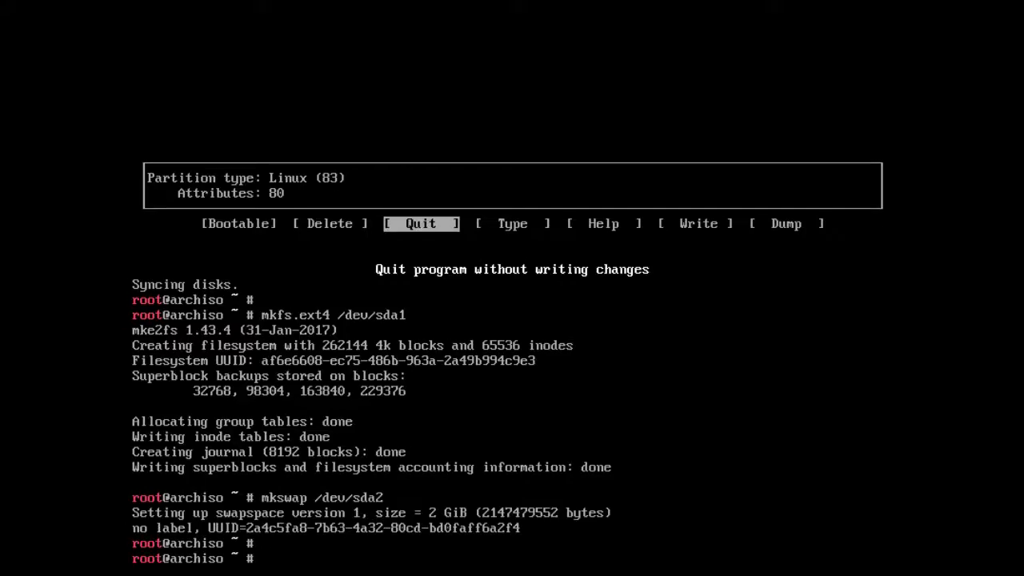
text(swapon /dev/sda2)
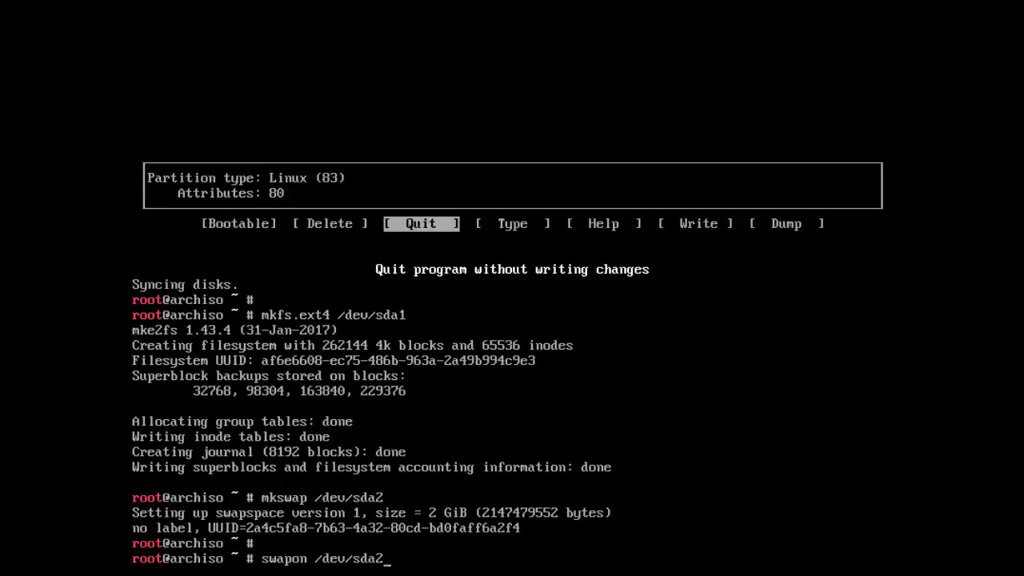
key(Return)
key(Return)
text(mkfs)
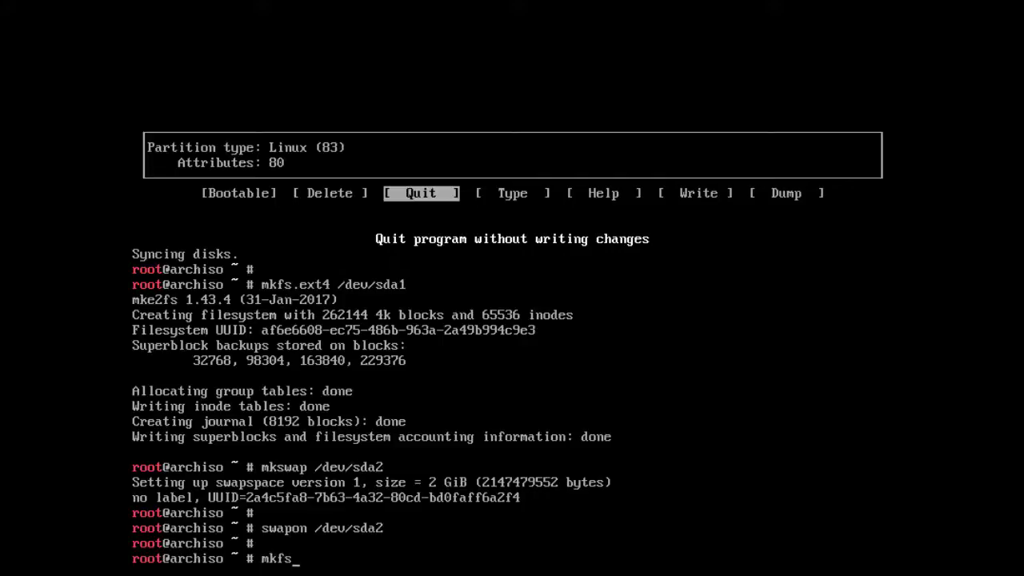
text(.ext4 /dev/sd)
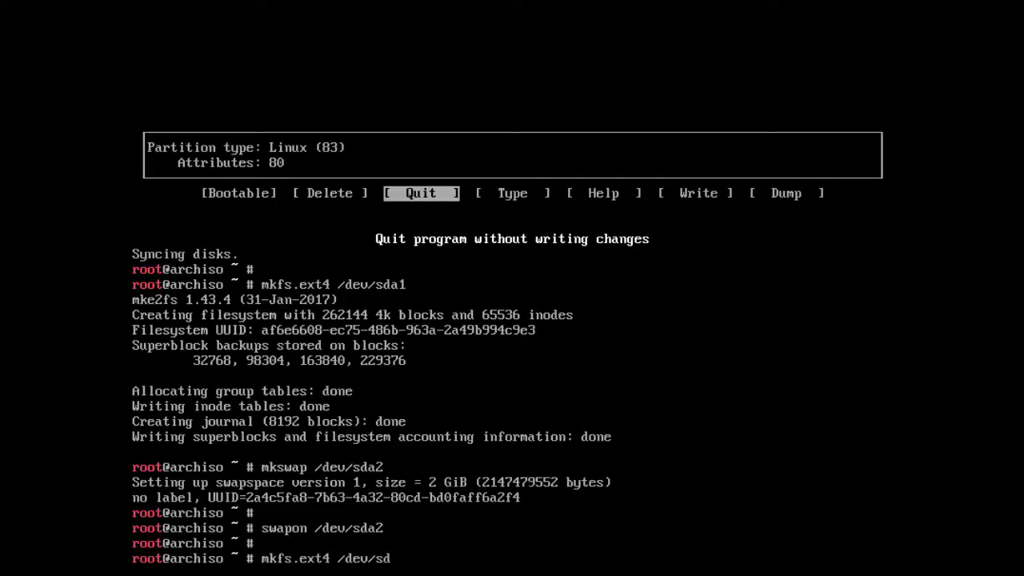
text(a3)
key(Return)
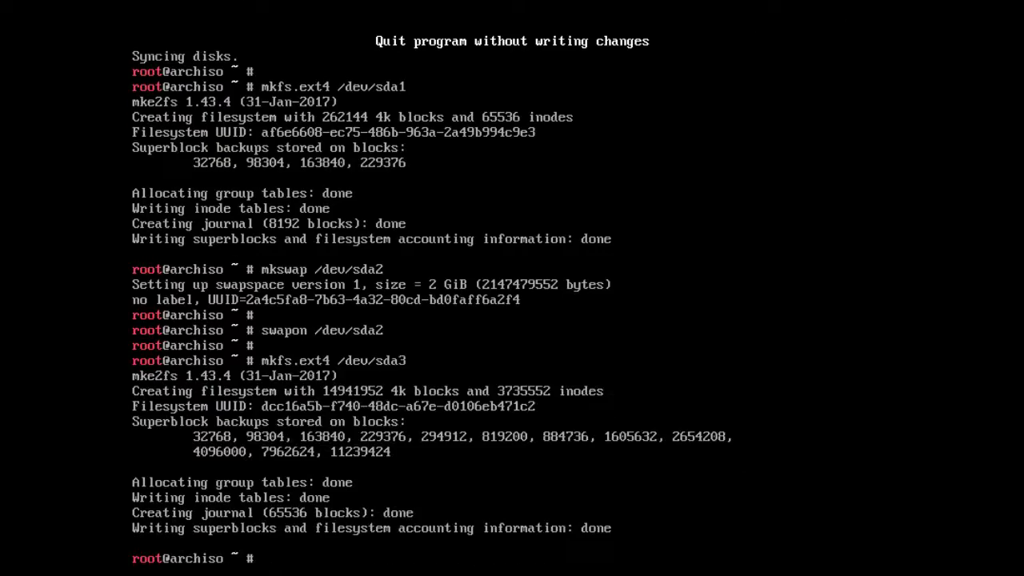
key(Return)
- Mount /dev/sda3 as the root filesystem at /mnt
text(moun)
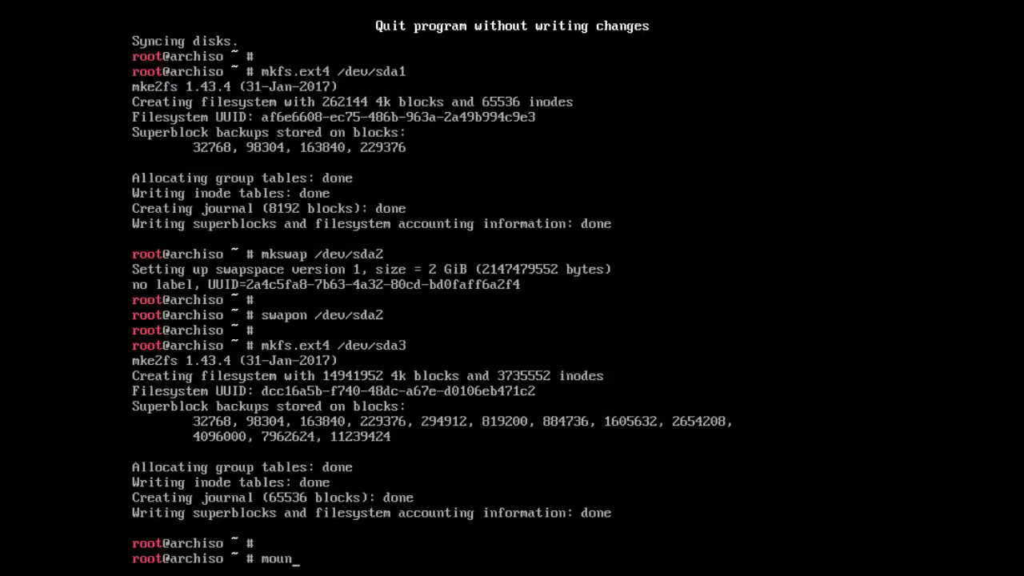
text(t /dev/sda3 /mnt)
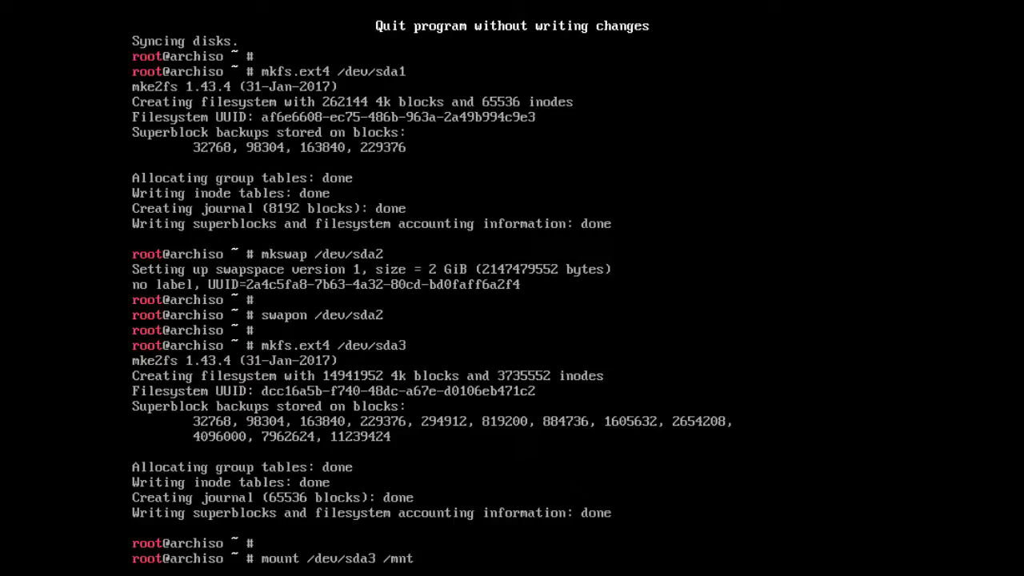
key(Return)
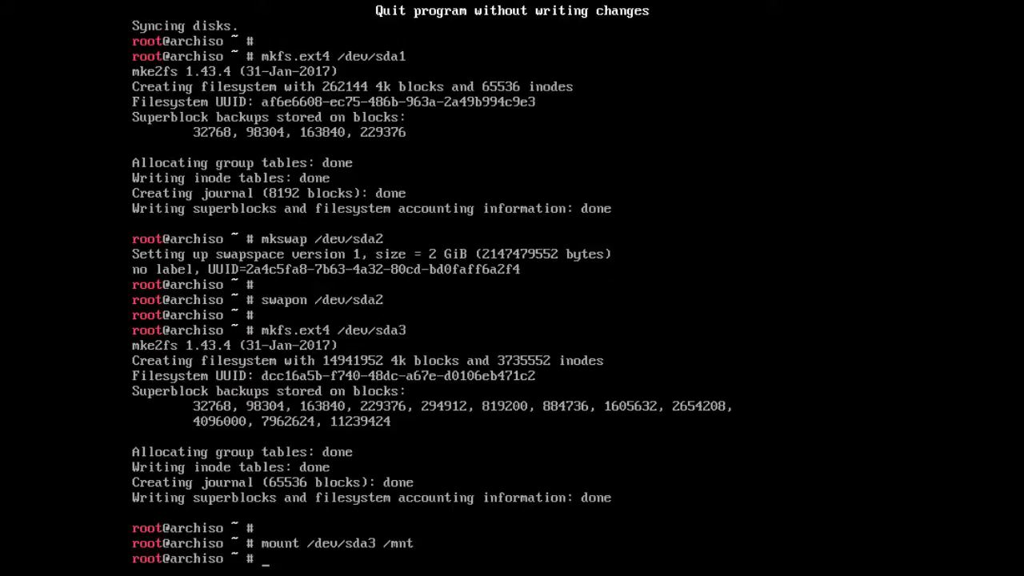
key(Return)
- Create /mnt/boot, /mnt/var and /mnt/home, then mount /dev/sda1 at /mnt/boot
text(mkdir)
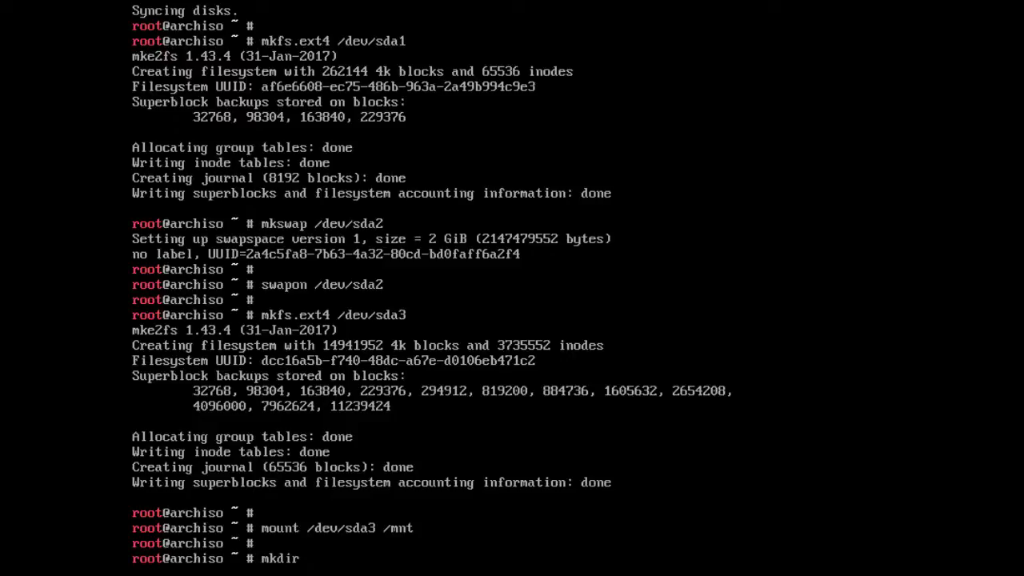
text( /mnt/boot /mnt/)
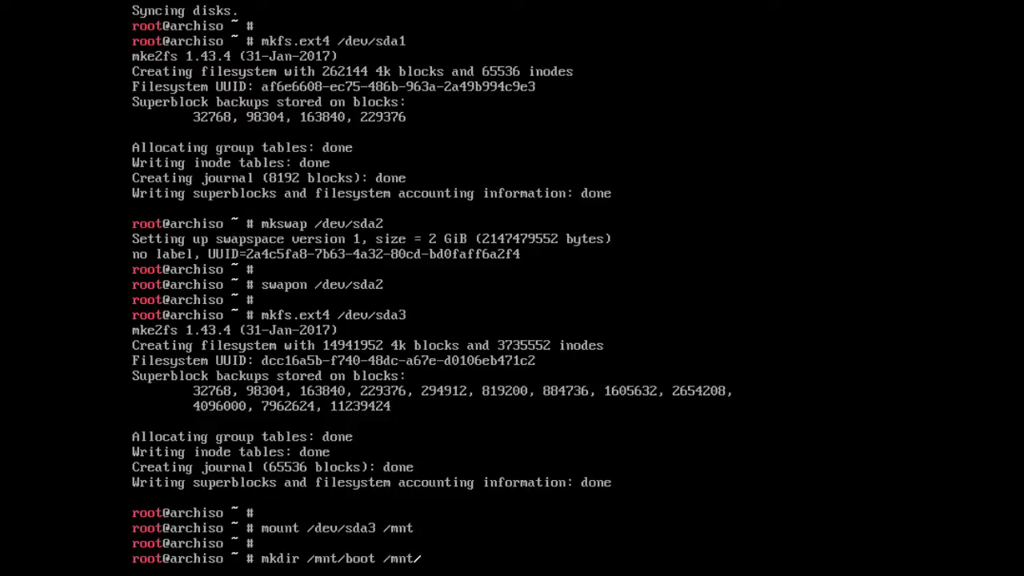
text(var /mnt/home)
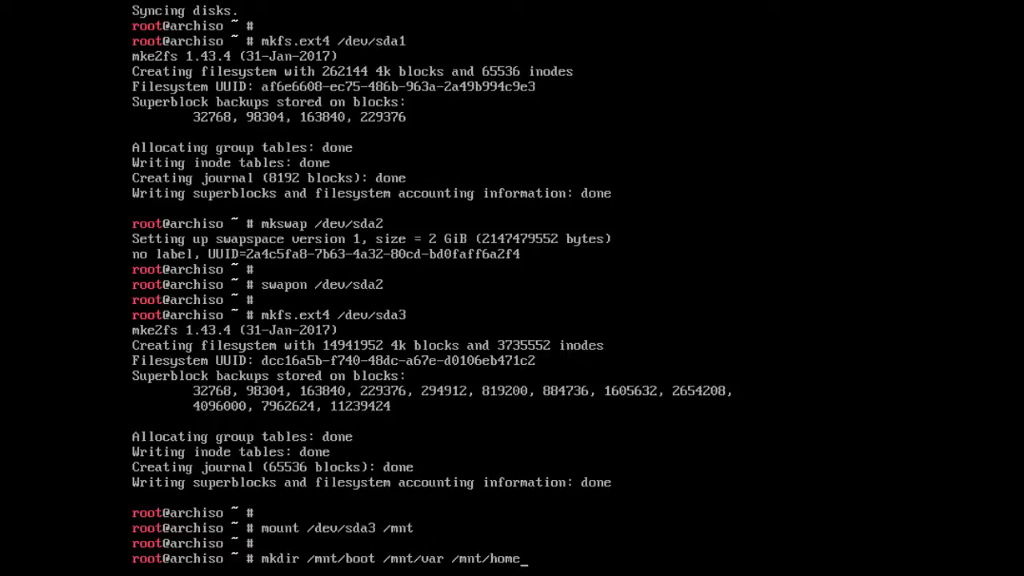
key(Return)
key(Return)
text(mo)
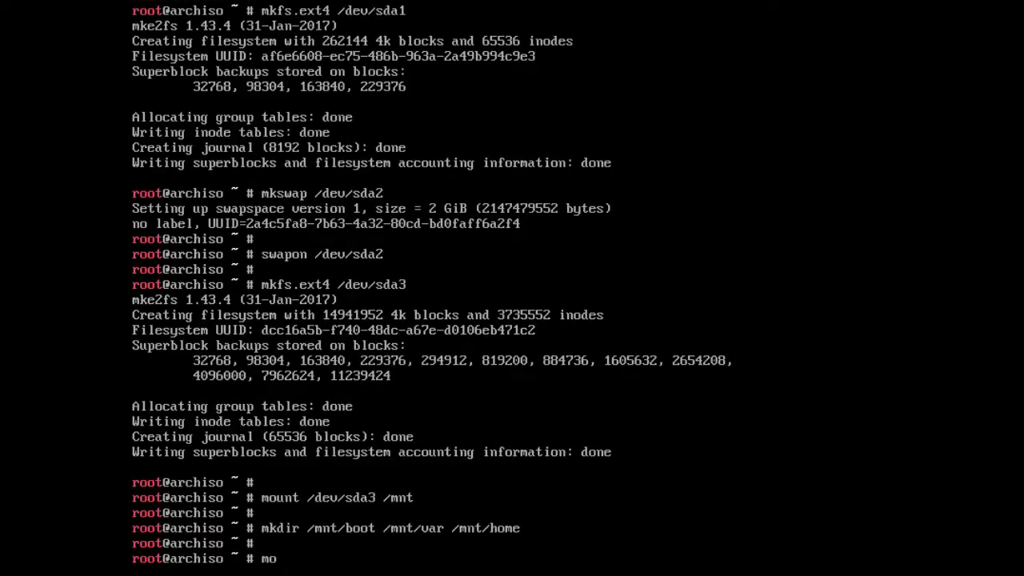
text(unt /dev/sda1)
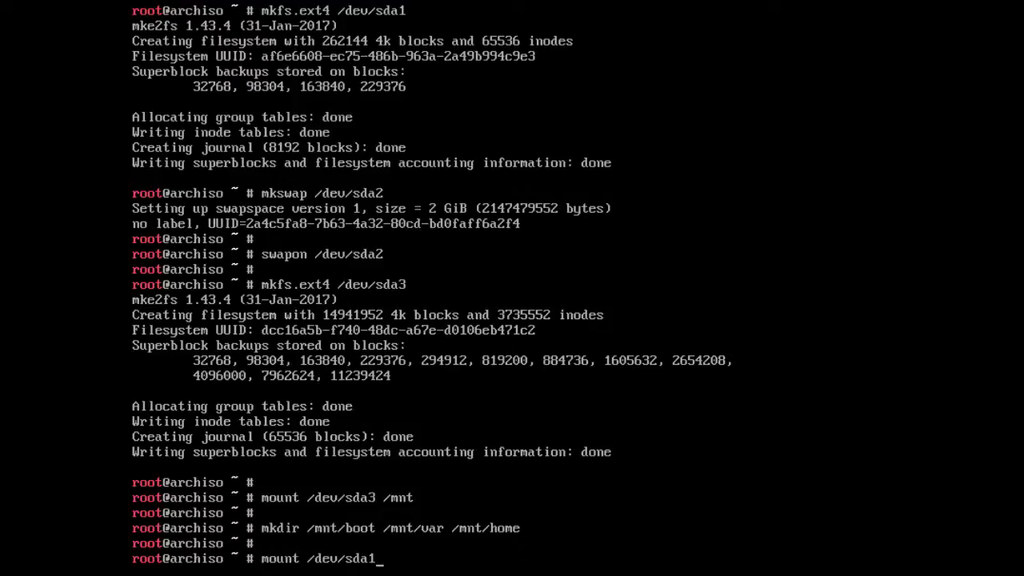
text( /mnt/boot)
key(Return)
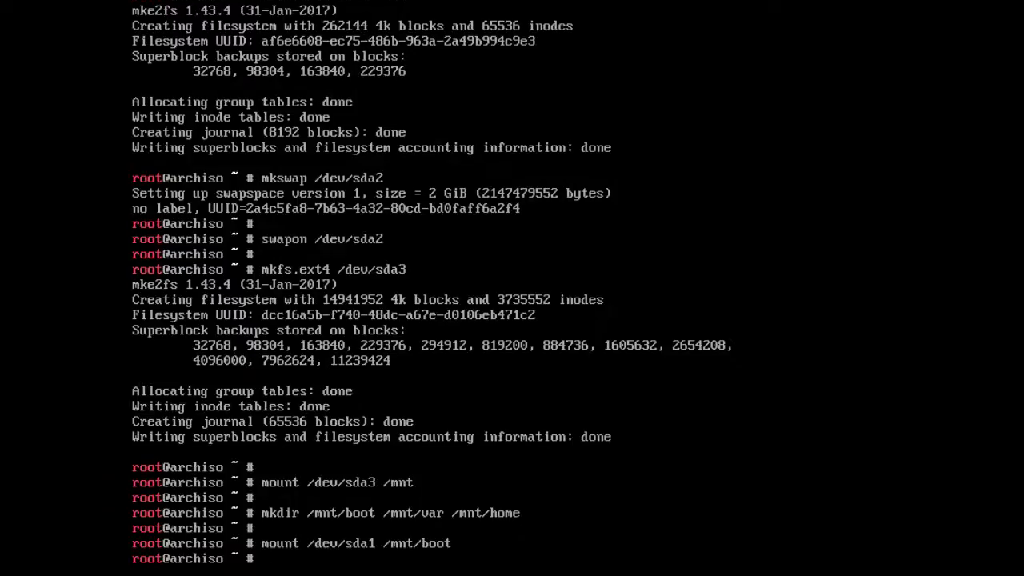
key(Return)
text(ping)
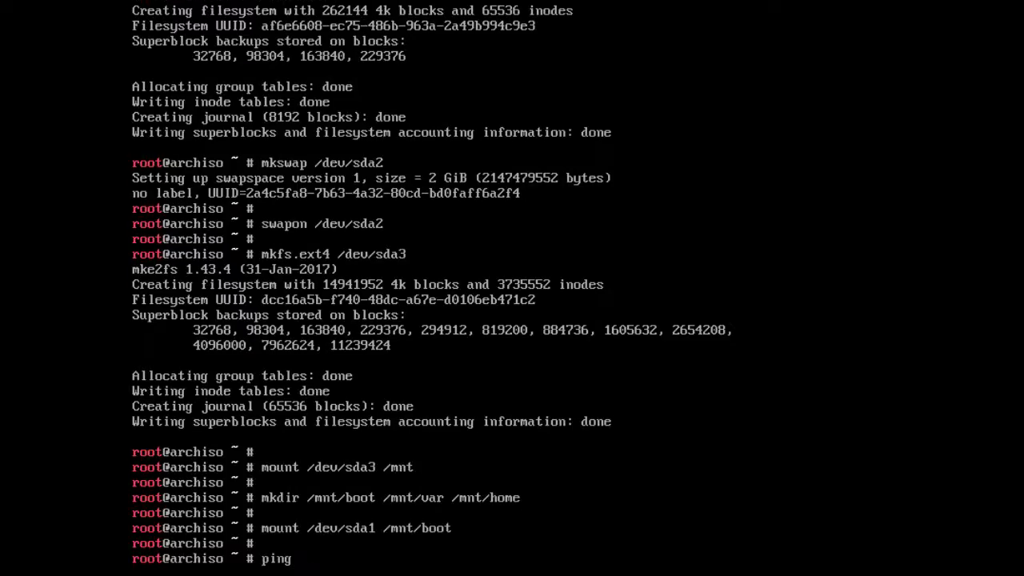
text( -c 3 www.google.com)
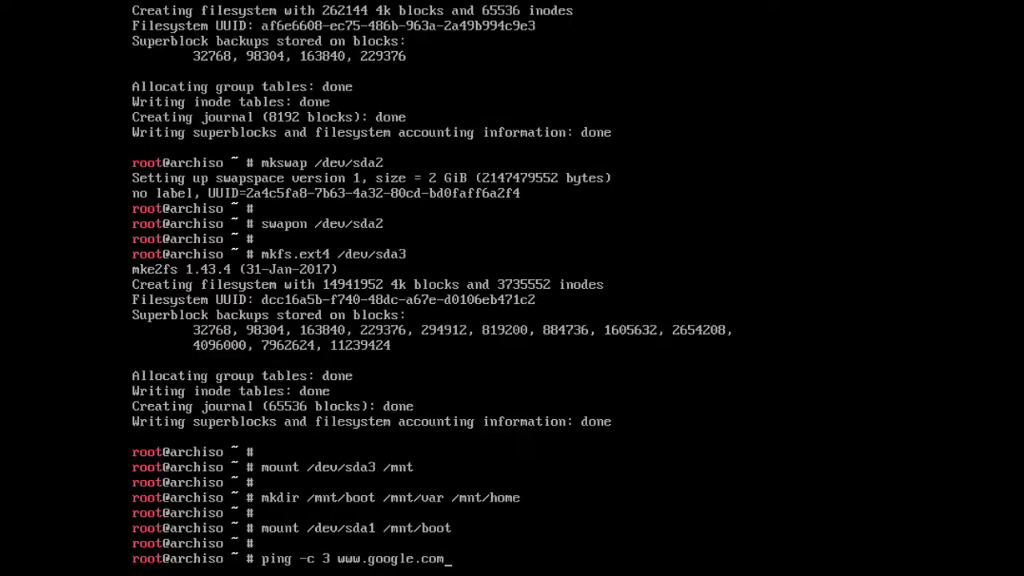
key(Return)
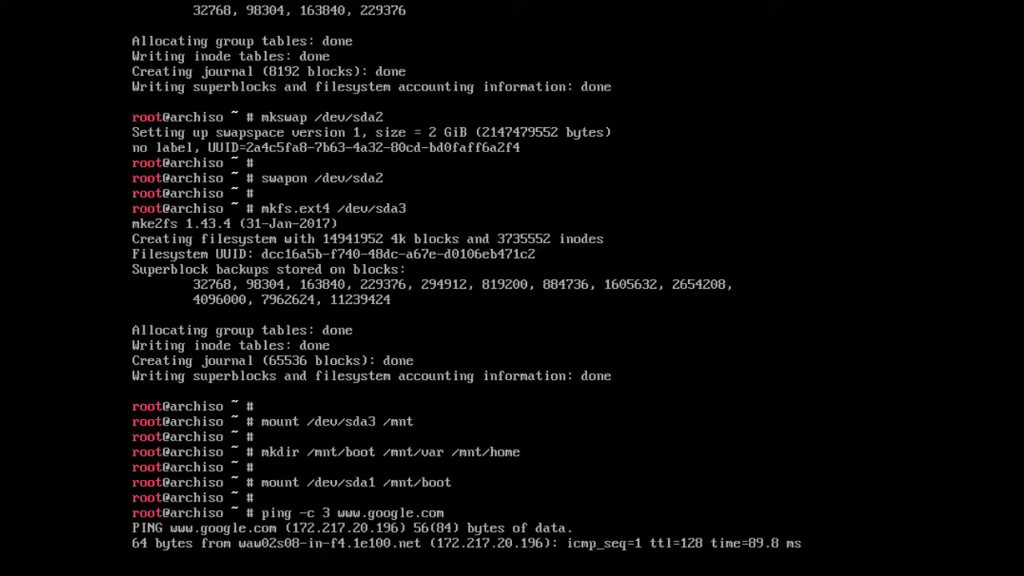
key(Return)
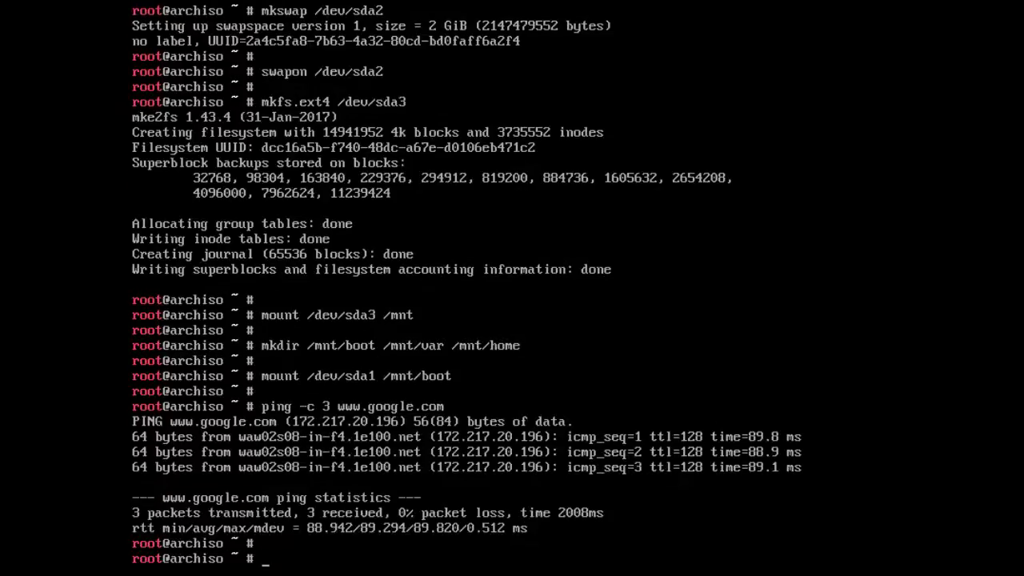
- Install the base and base-devel groups into /mnt with pacstrap, accepting the defaults
text(pacstrap /mnt bas)
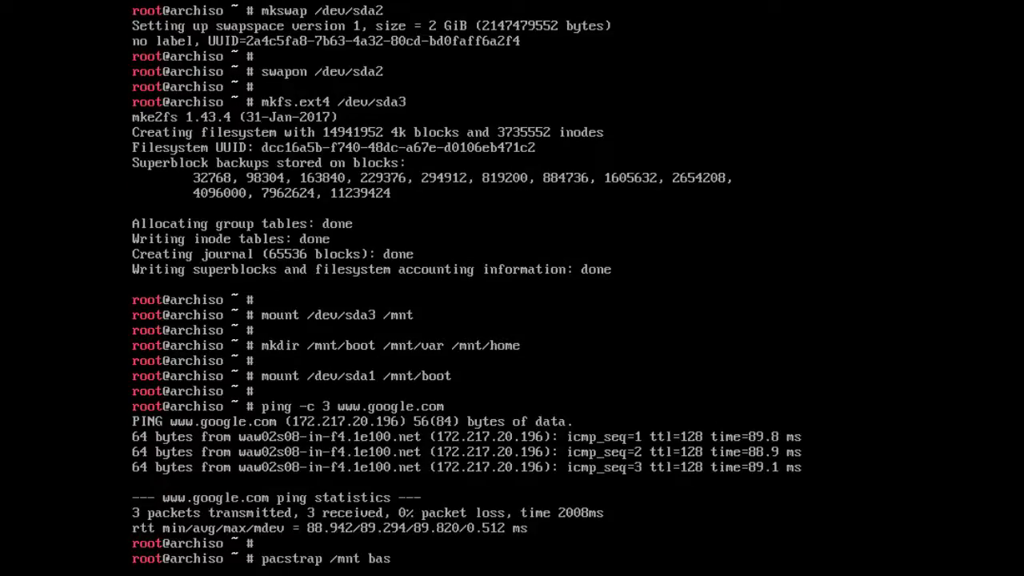
text(e base-devel)
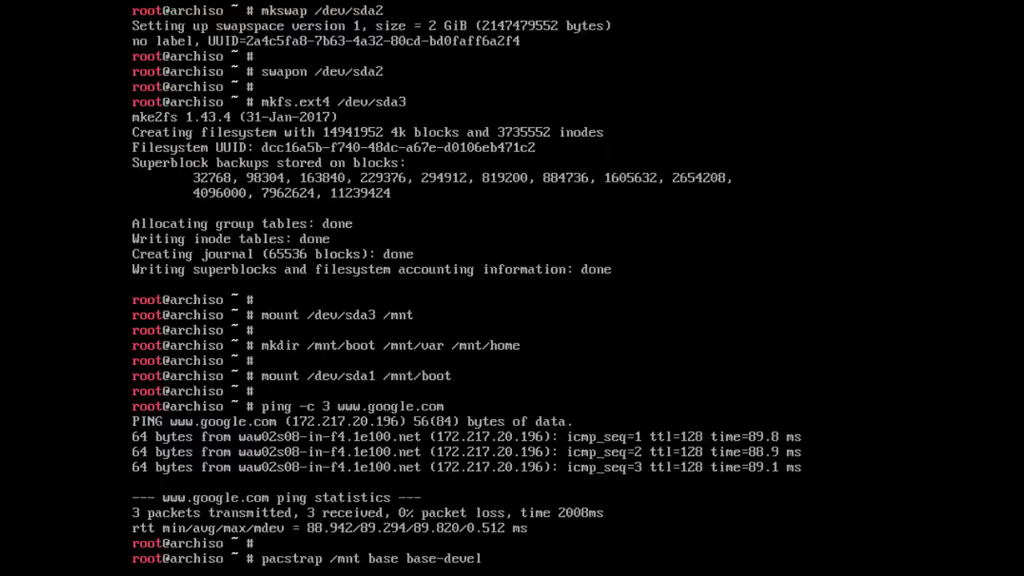
key(Return)
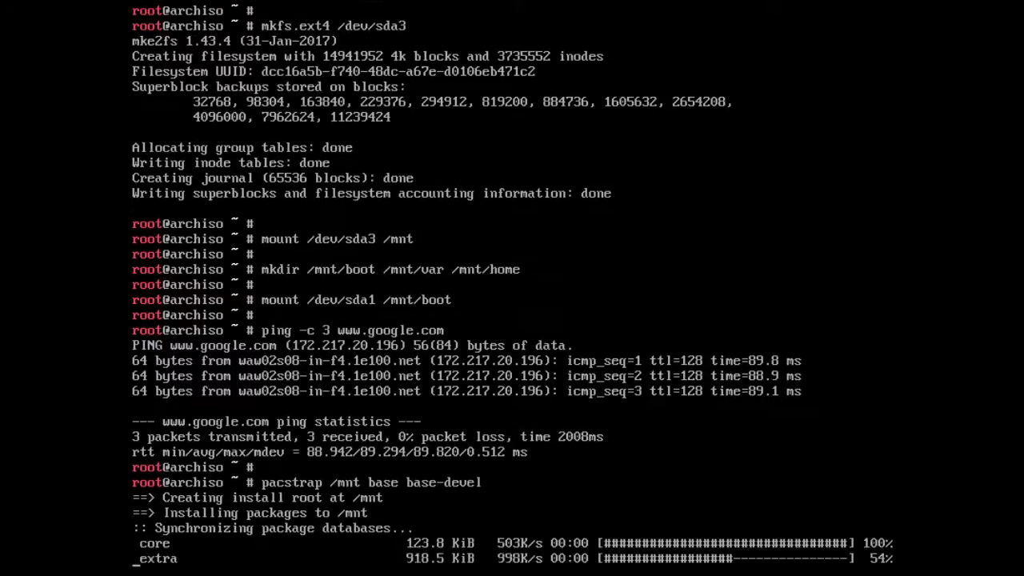
key(Return)
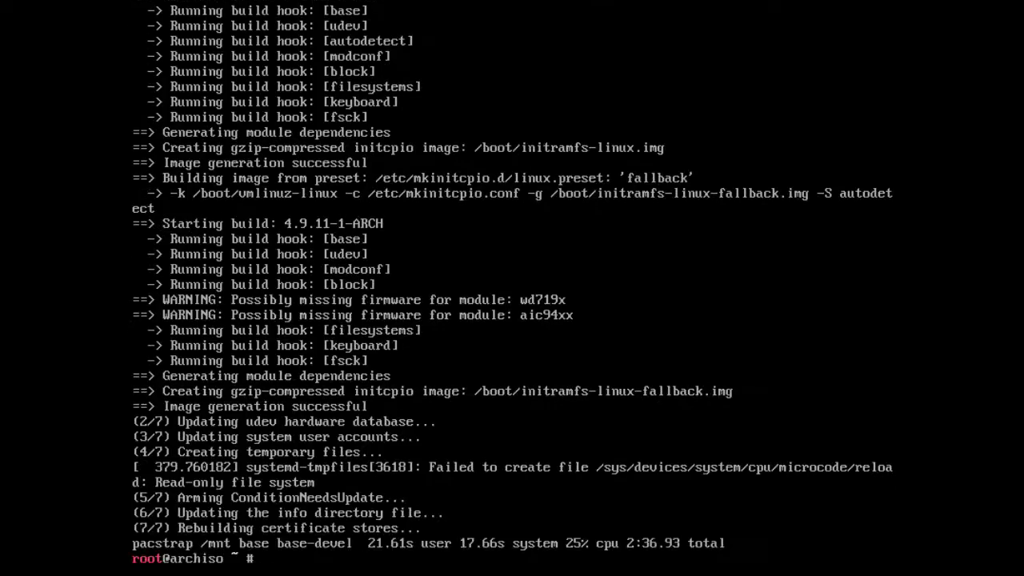
- Clear the screen and run pacman -Syu, confirming with y to upgrade the seven packages
key(Return)
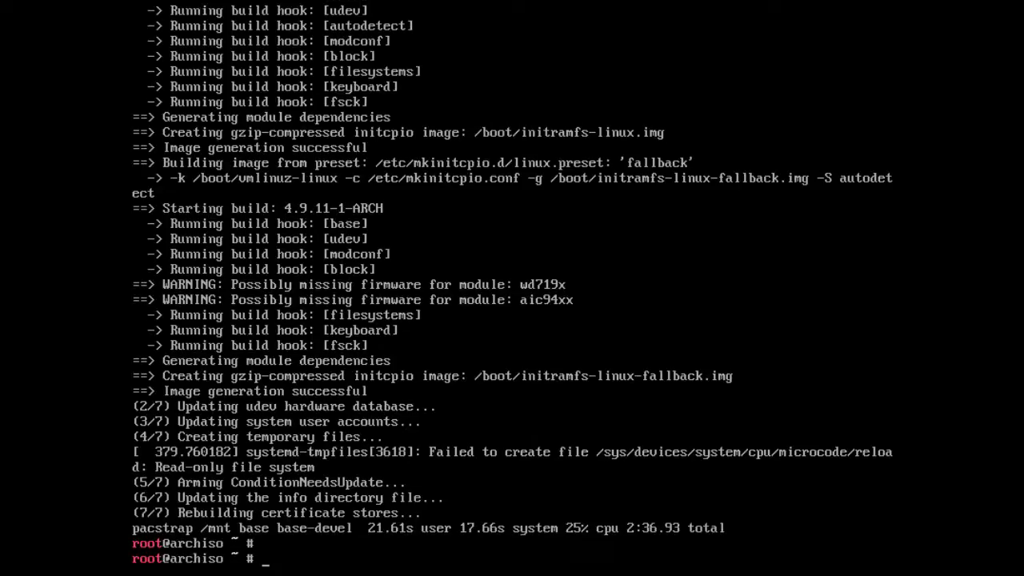
text(clear)
key(Return)
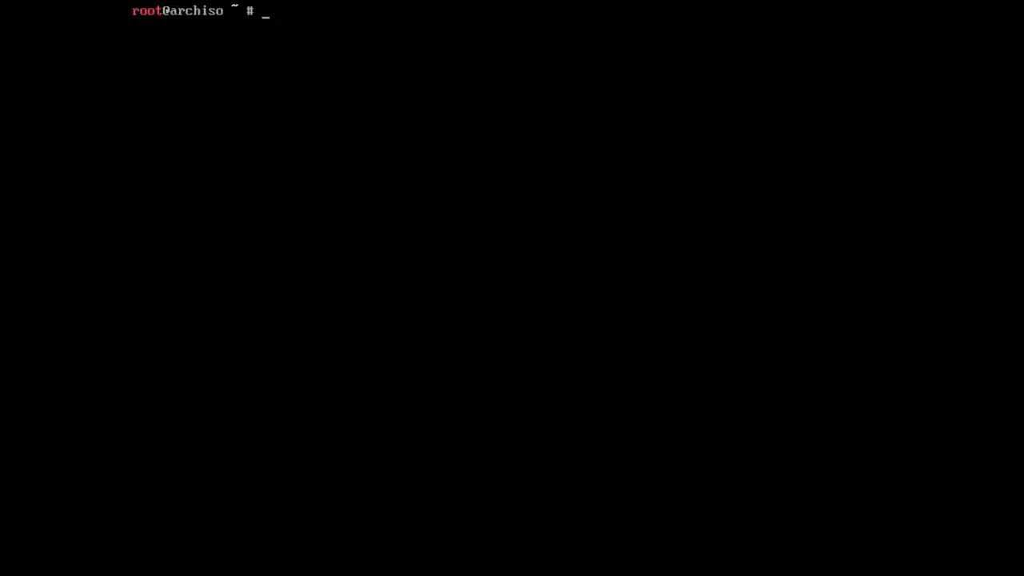
key(Return)
text(pacma)
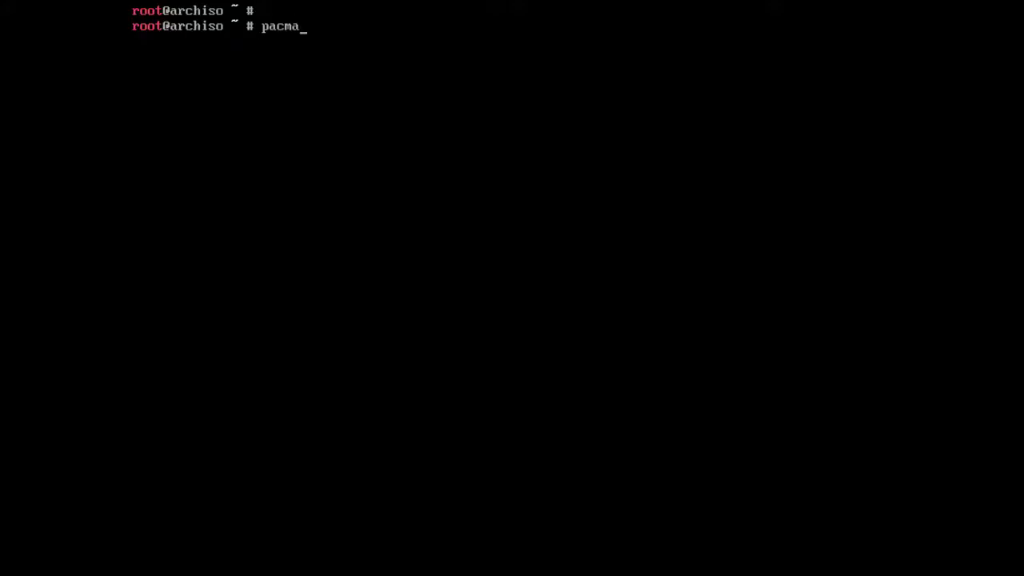
text(n -Syu)
key(Return)
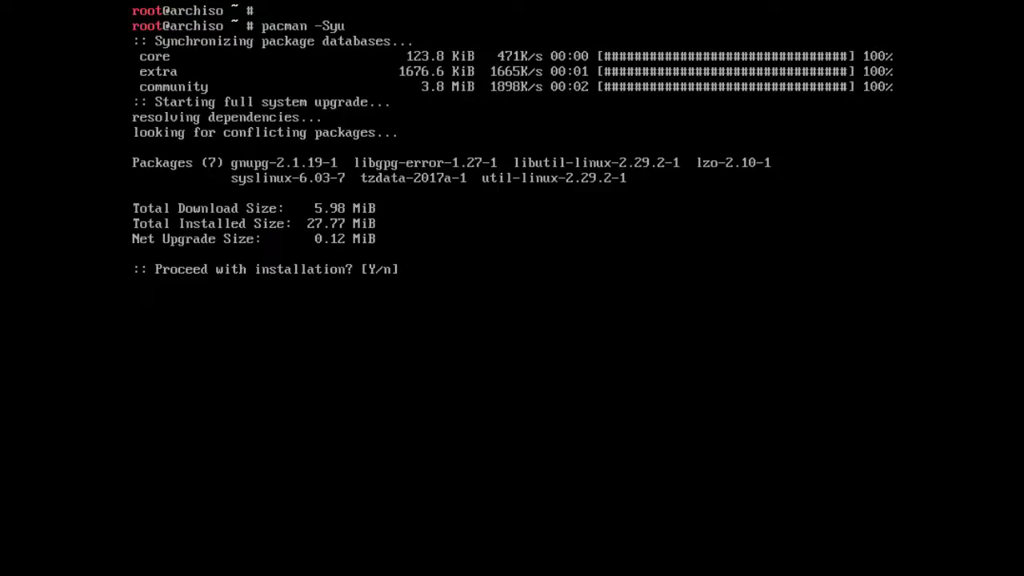
text(y)
key(Return)
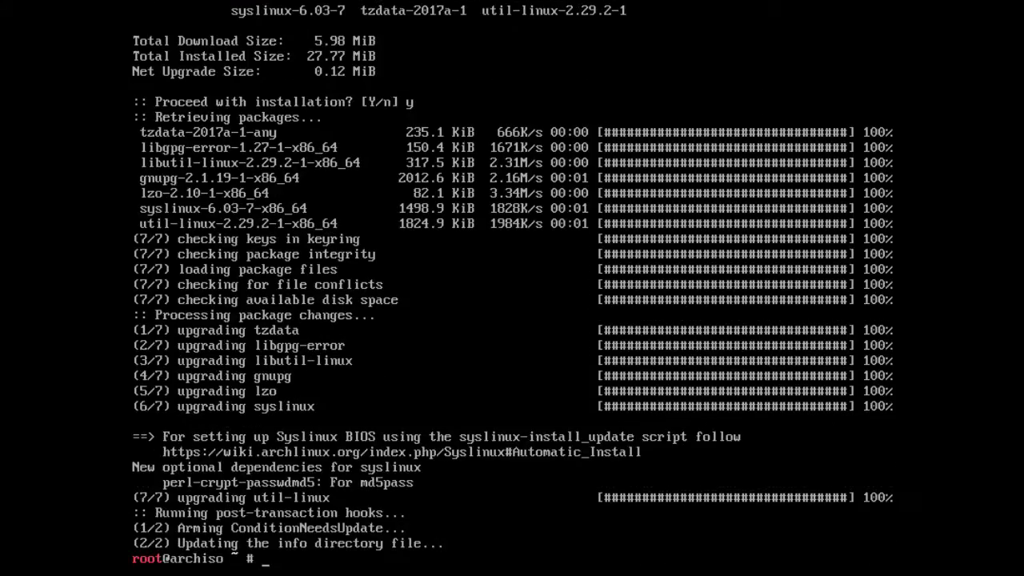
key(Return)
text(clear)
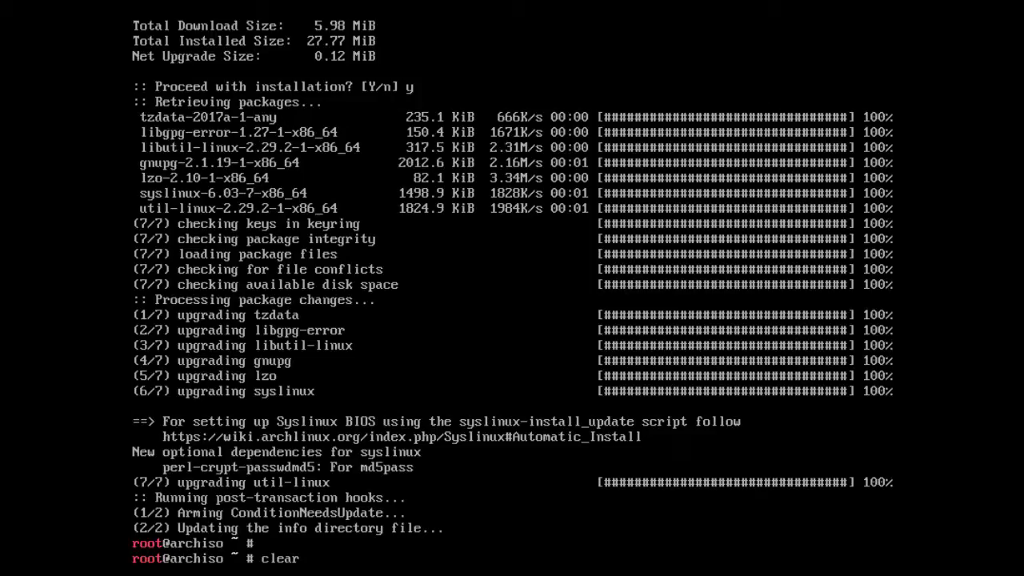
- Install the grub-bios package into the new system at /mnt with pacstrap
key(Return)
key(Return)
text(p)
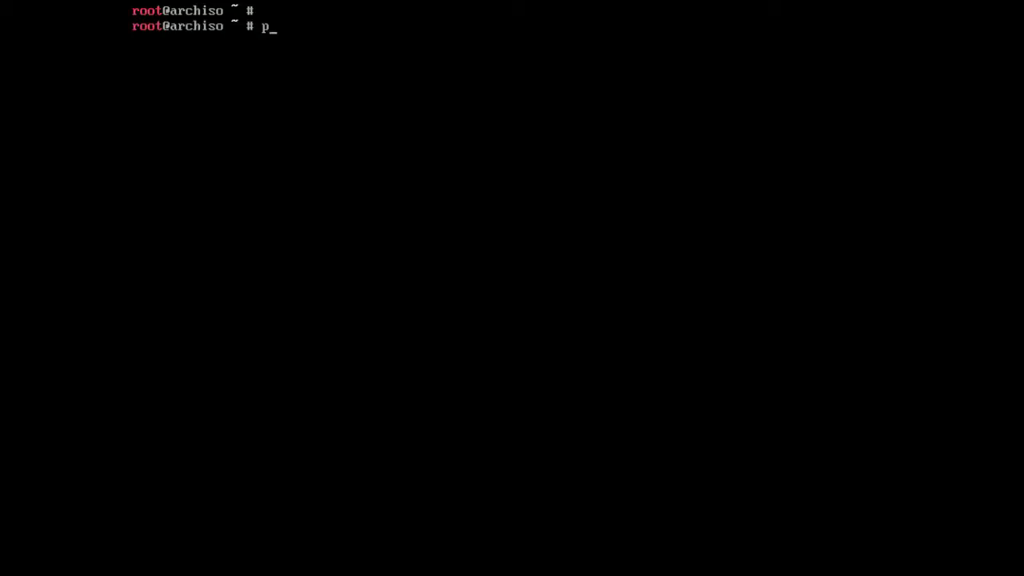
text(acstrap /mnt/)
text(gru)
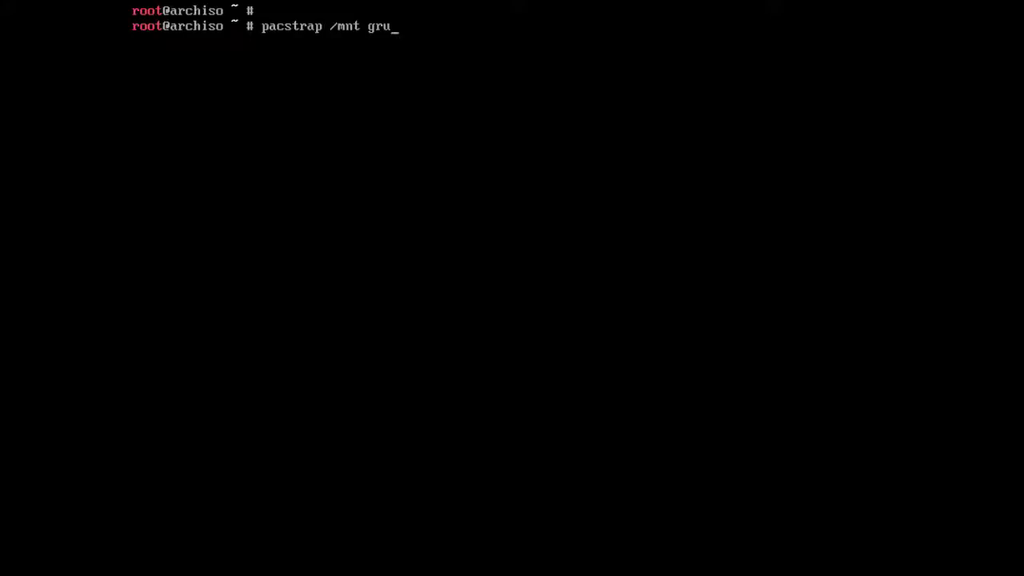
text(b-bios)
key(Return)
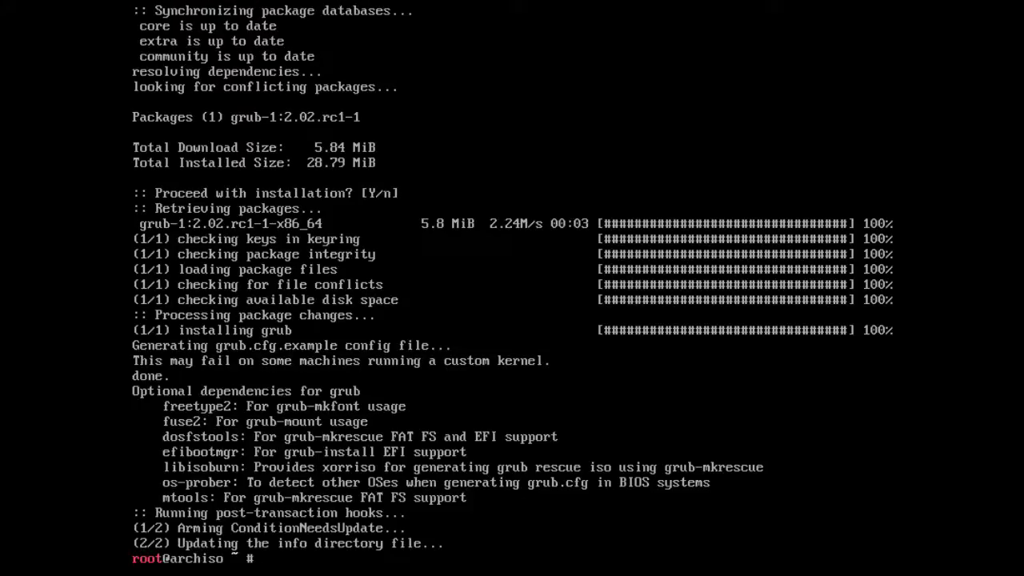
key(Return)
text(clear)
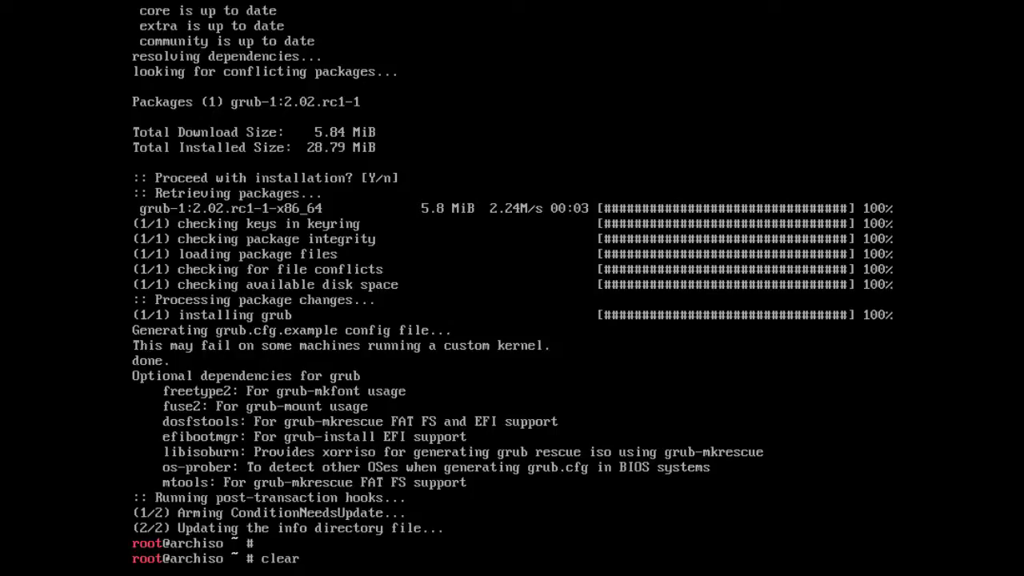
- Generate the new system's fstab with genfstab -p /mnt >> /mnt/etc/fstab
key(Return)
key(Return)
text(genfstab -)
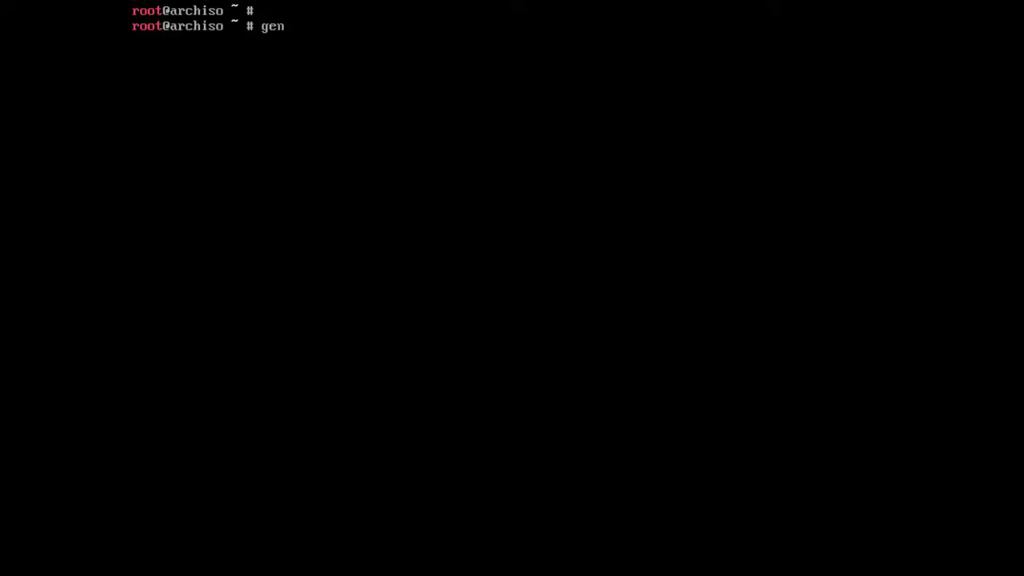
text(/mnt >> /mnt/)
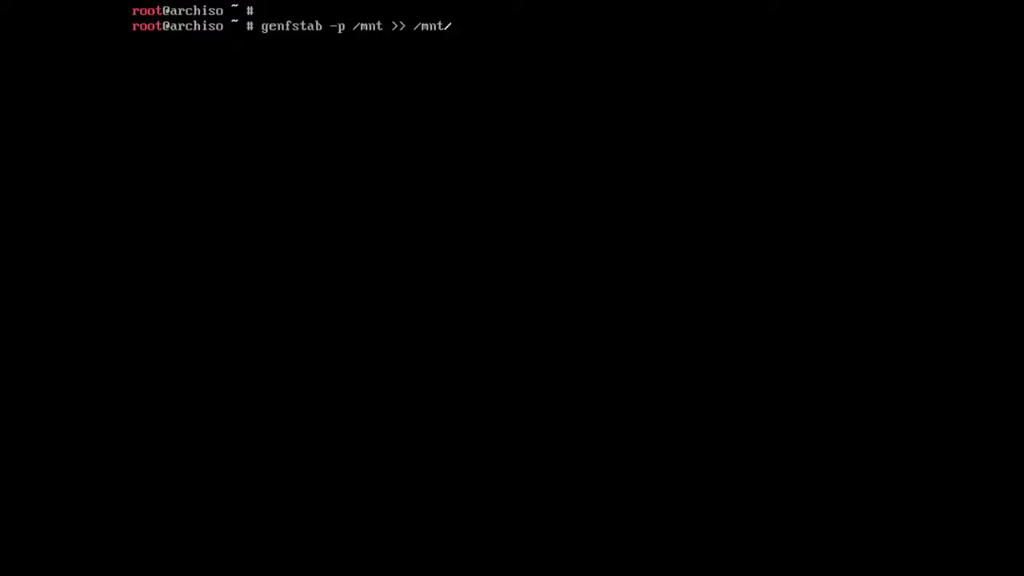
text(etc/fstab)
key(Return)
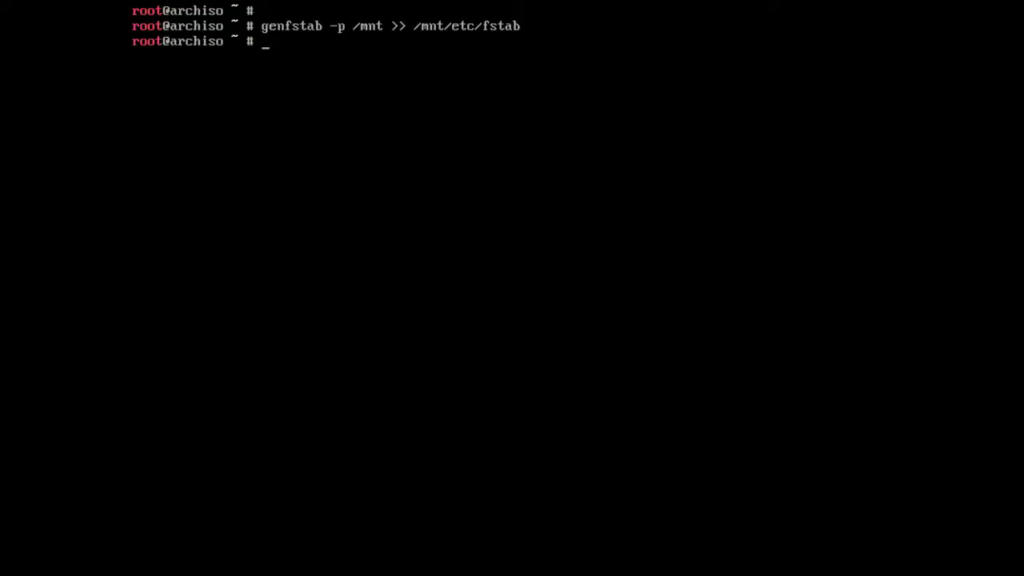
- Enter a bash root shell in the new system with arch-chroot /mnt /bin/bash
key(Return)
key(Return)
text(arch-)
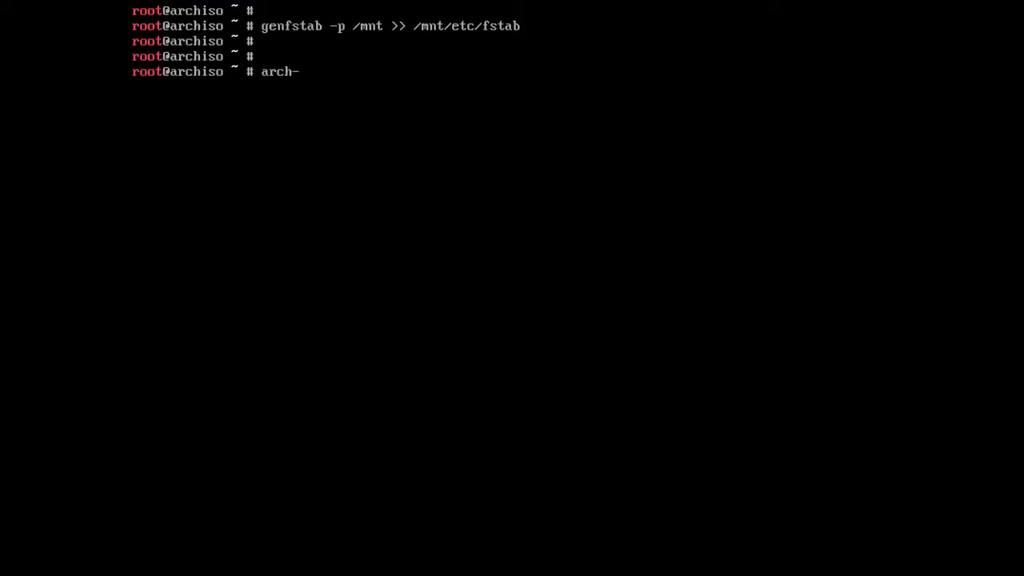
text(chroot /mnt /bin/bash)
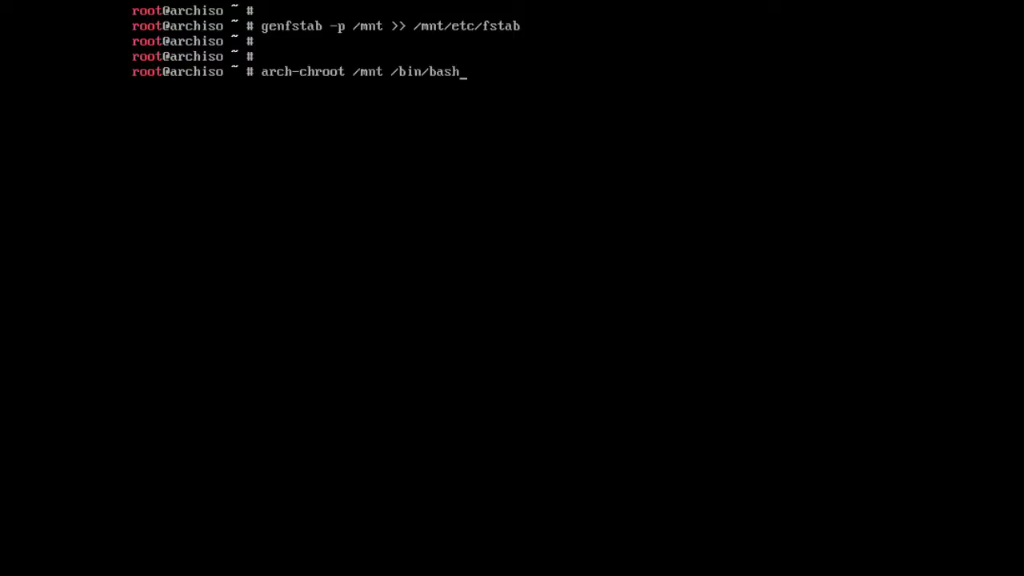
key(Return)
key(Return)
- Uncomment the en_US.UTF-8 UTF-8 line in /etc/locale.gen in nano and save the file
text(nano /)
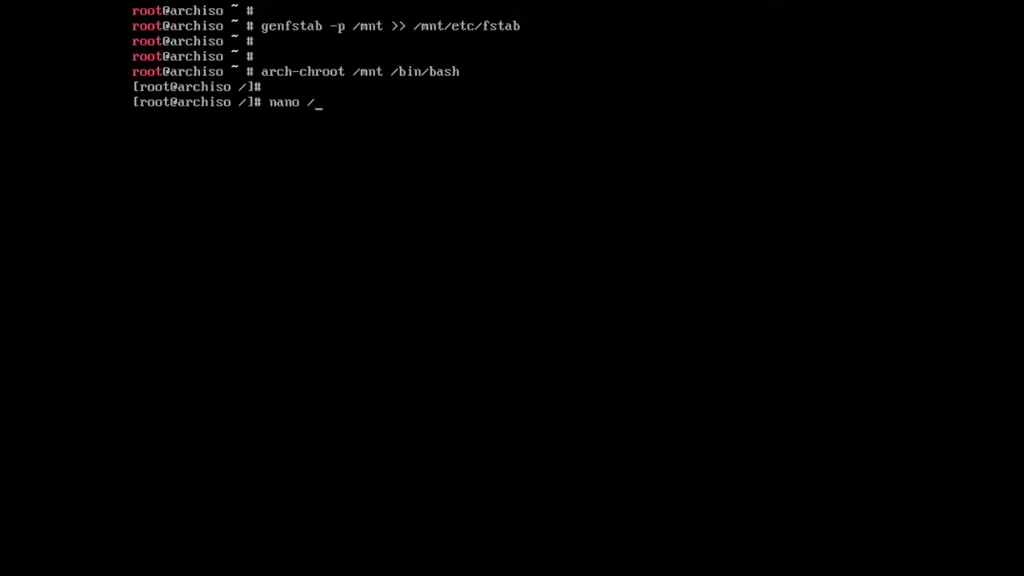
text(etc/locale)
key(Tab)
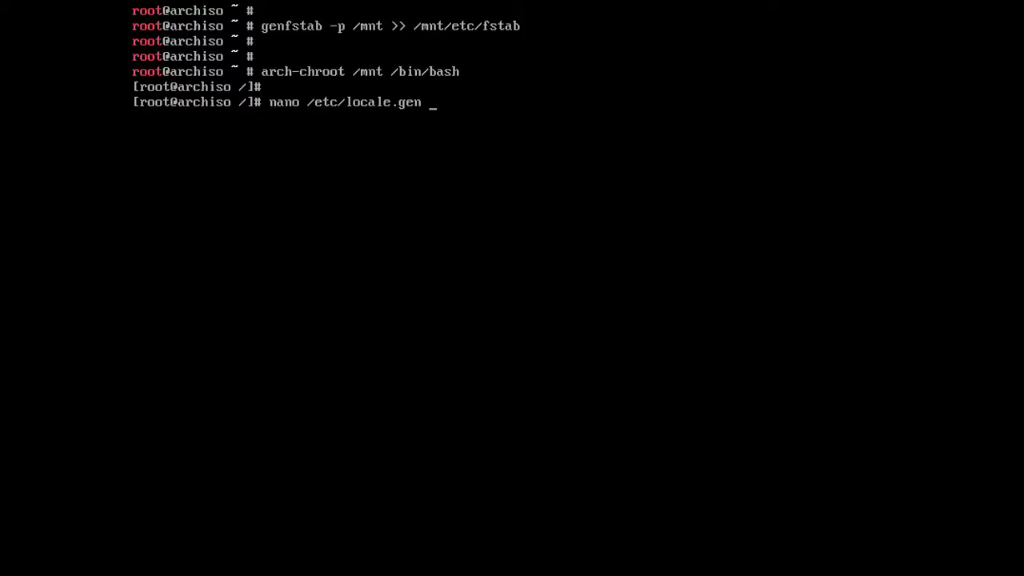
key(Return)
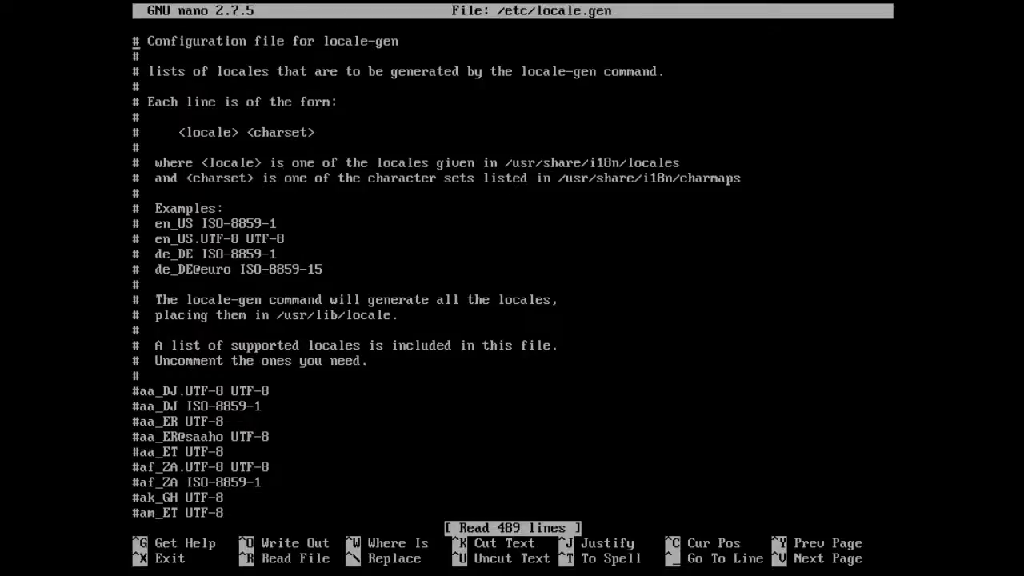
key(Page_Down)
key(Page_Down)
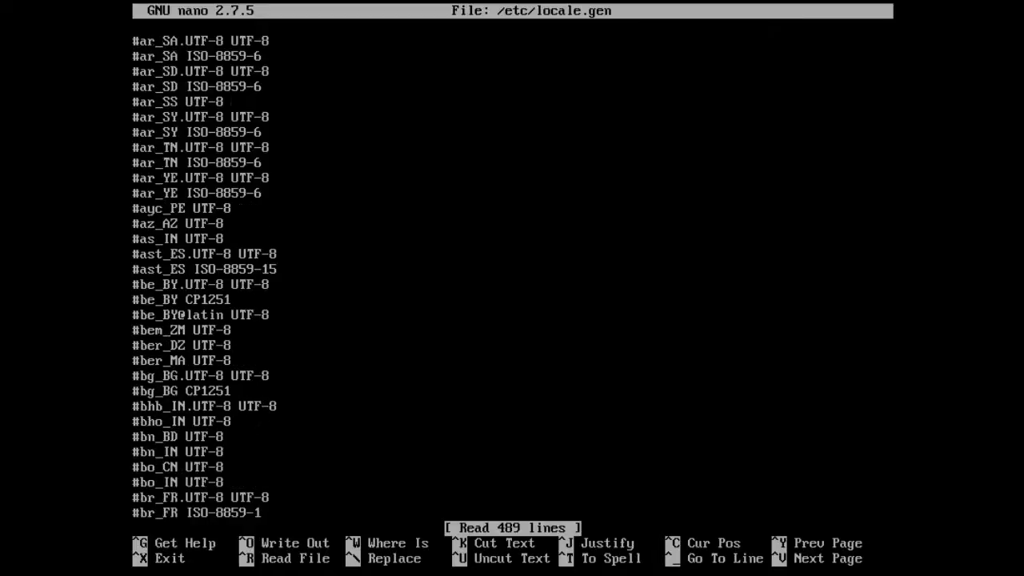
key(Page_Down)
key(Page_Down)
key(Page_Down)
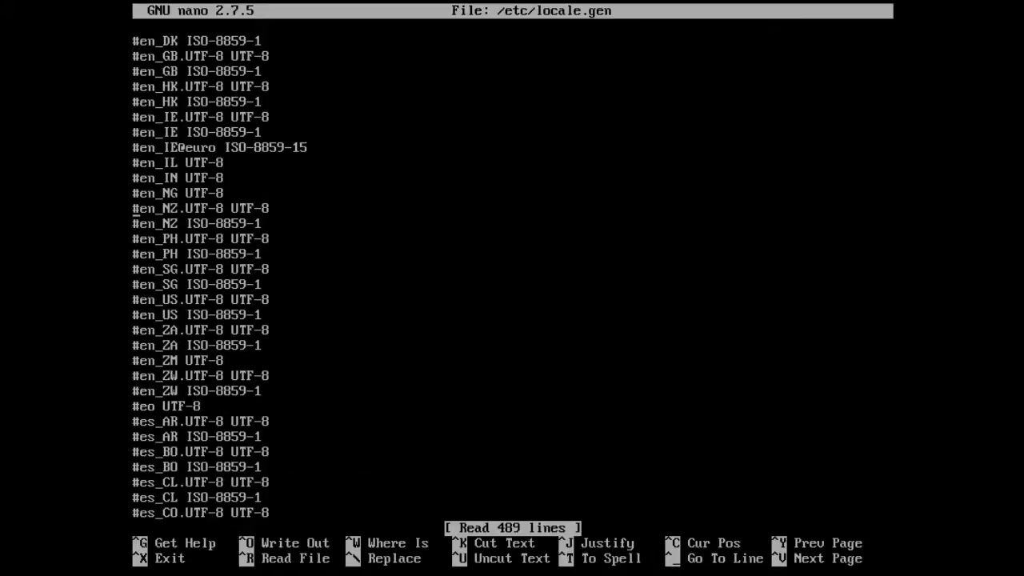
key(Down)
key(Down)
key(Down)
key(Down)
key(Down)
key(Delete)
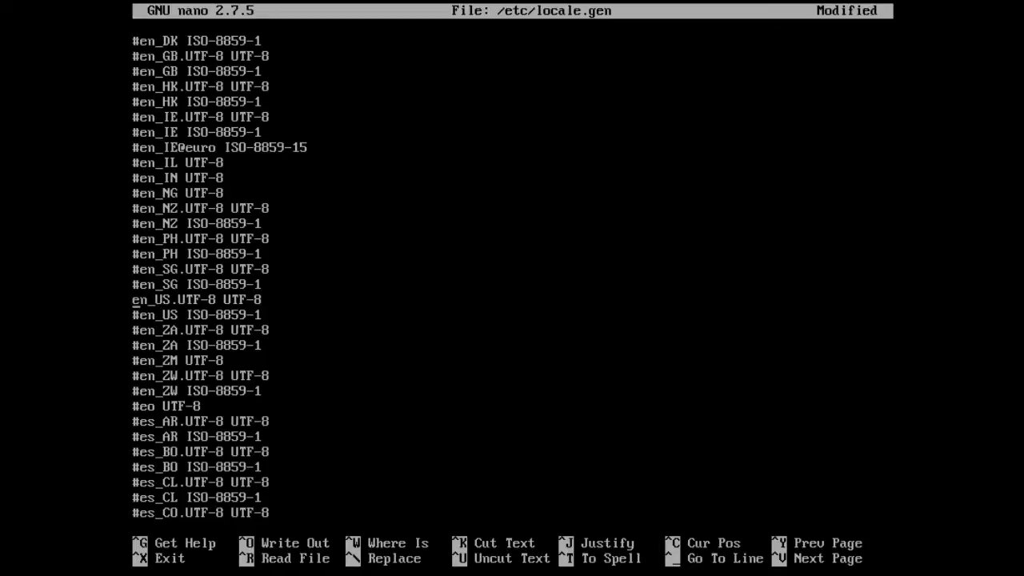
key(Right)
key(Right)
key(Right)
key(Right)
key(Right)
key(Right)
key(Right)
key(Right)
key(Right)
key(Right)
key(Right)
key(Right)
key(Right)
key(Right)
key(ctrl+x)
key(y)
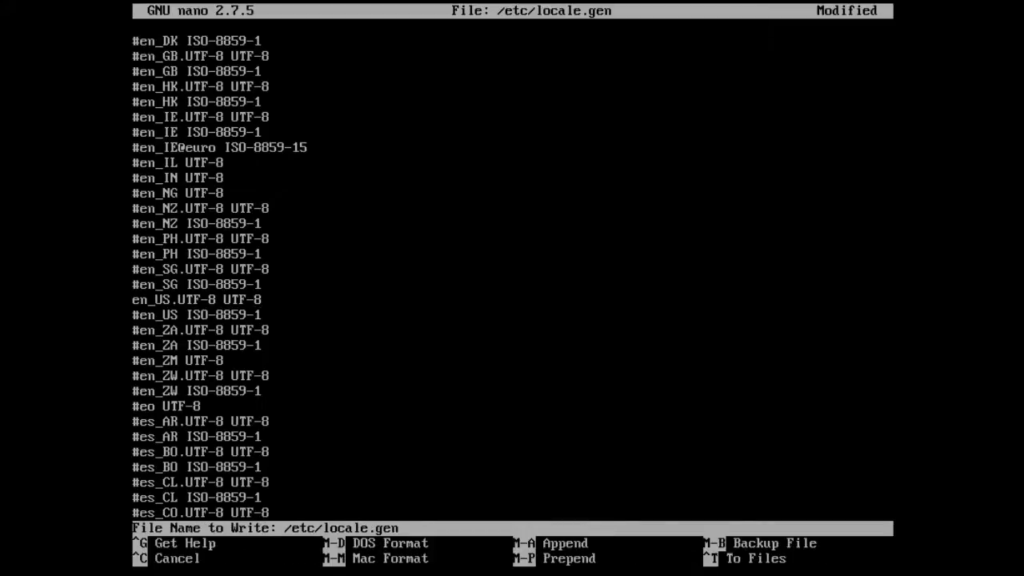
key(Return)
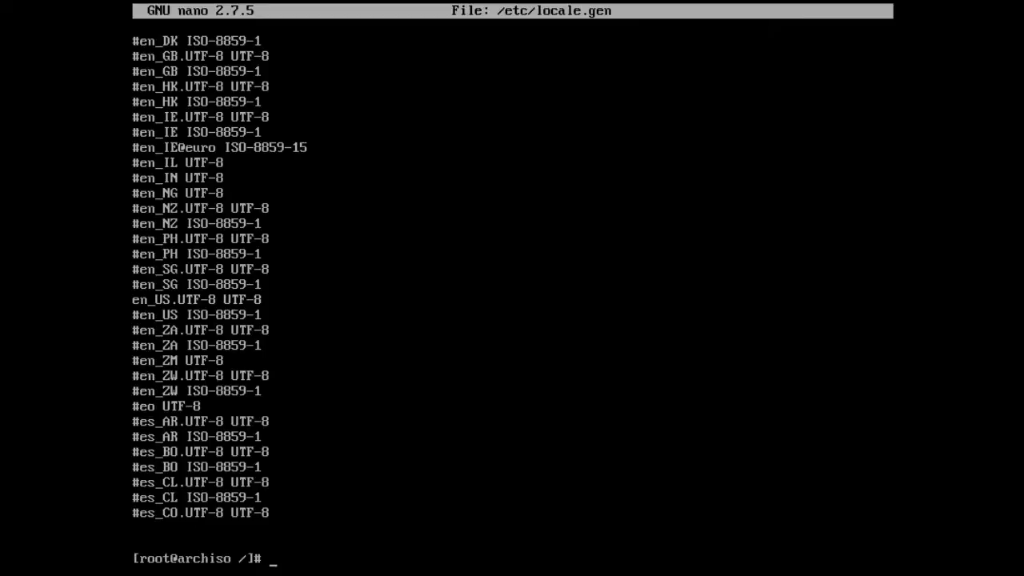
- Generate the en_US.UTF-8 locale with locale-gen
key(Return)
text(locale)
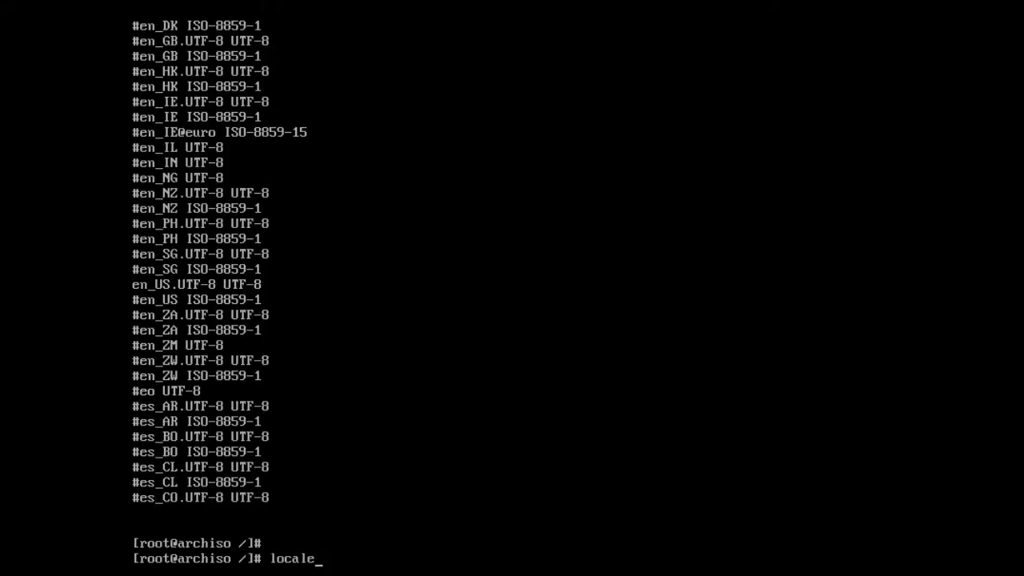
text(-gen)
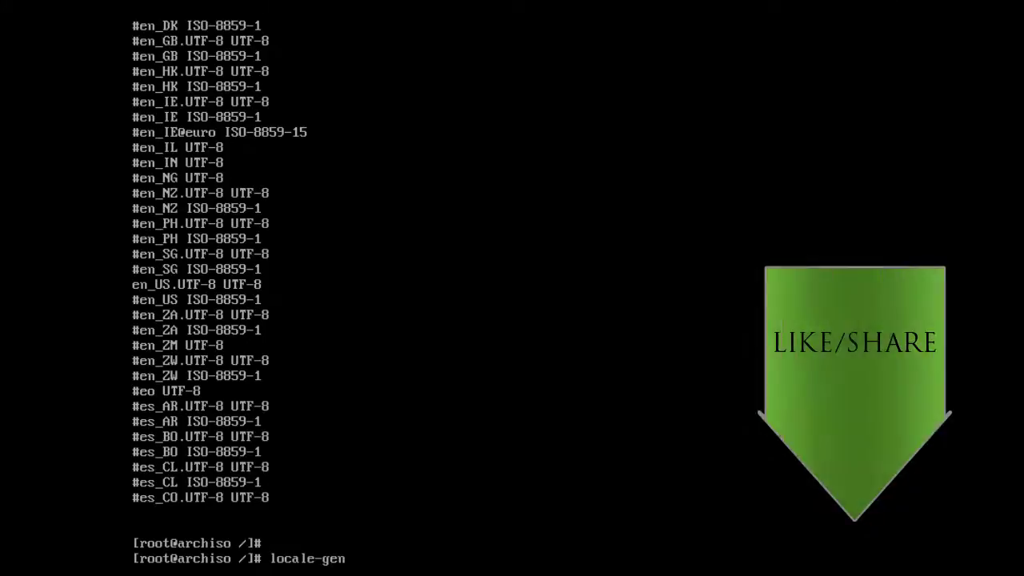
key(Return)
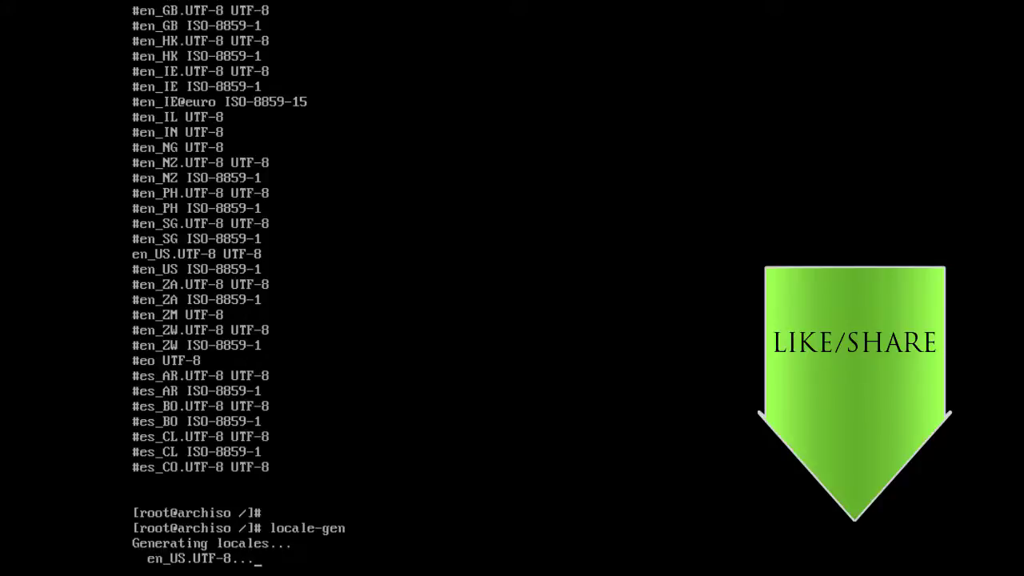
- Write LANG=en_US.UTF-8 to /etc/locale.conf and export it for the current session
key(Return)
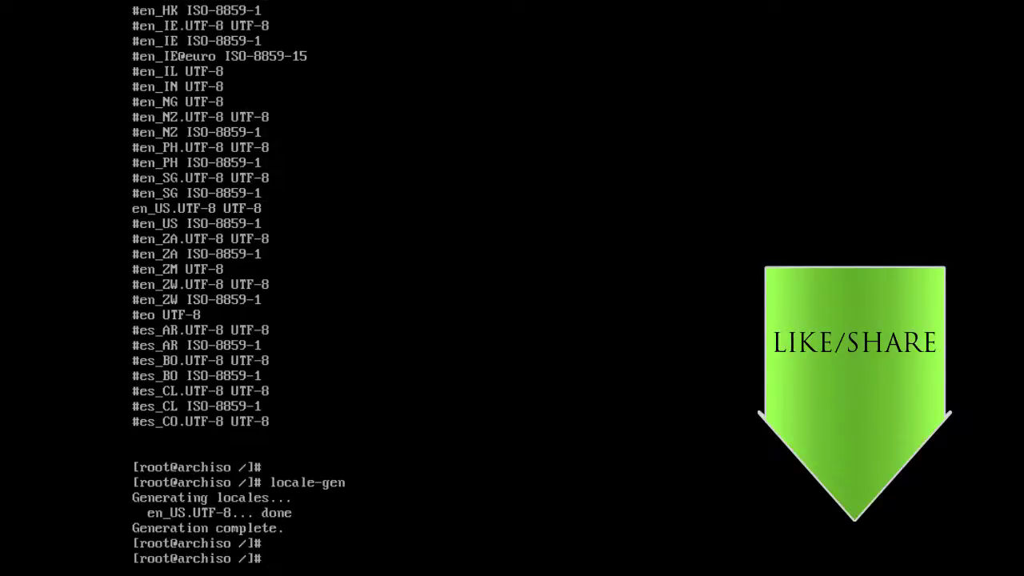
text(echo LANG=en_)
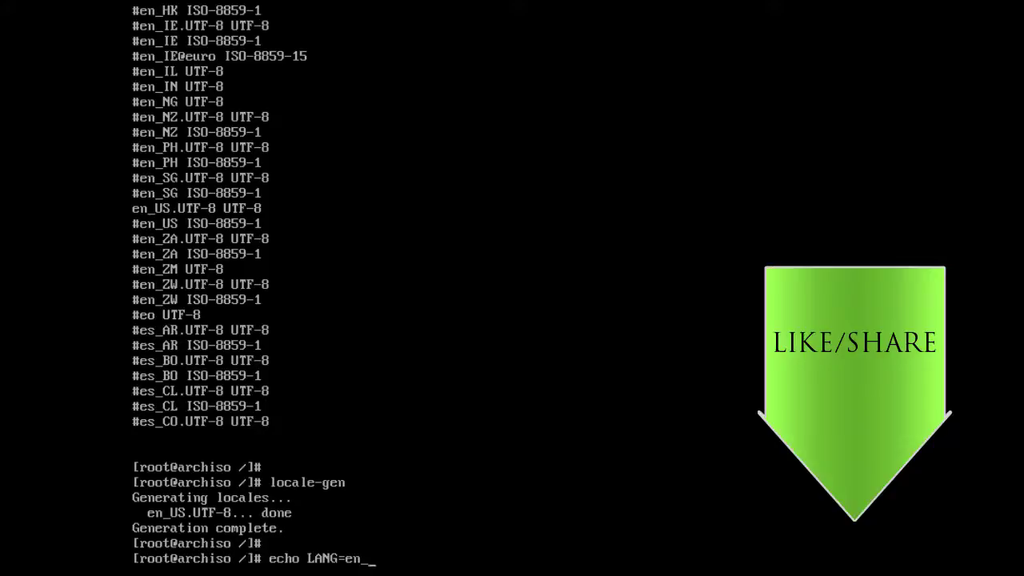
text(US.UTF-8 > /etc/loca)
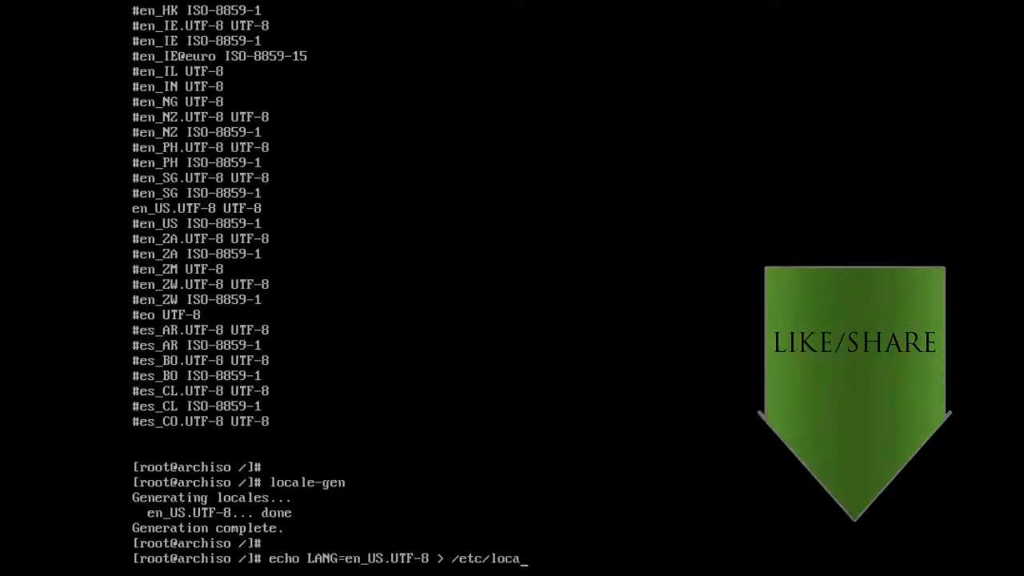
text(le.conf)
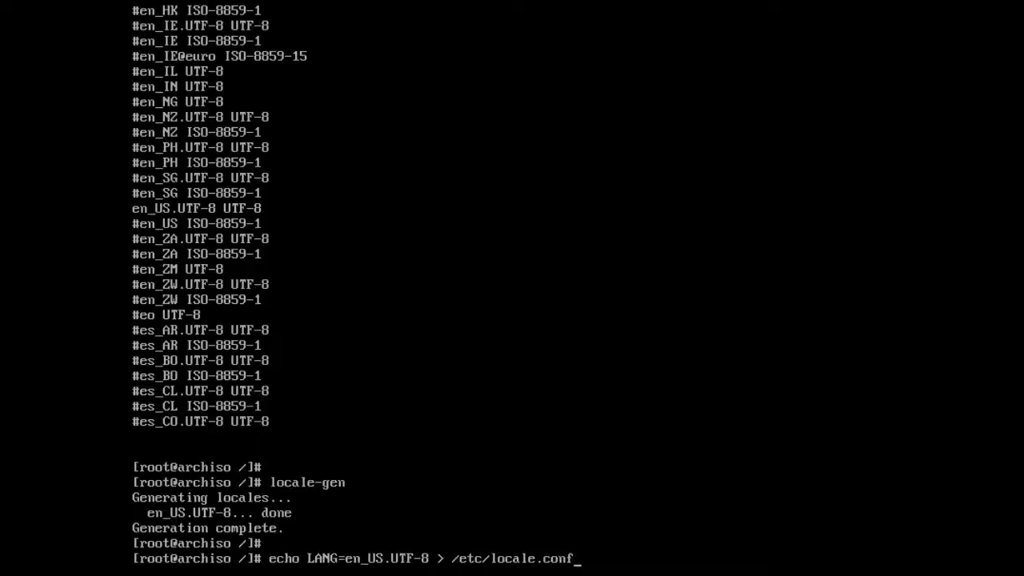
key(Return)
key(Return)
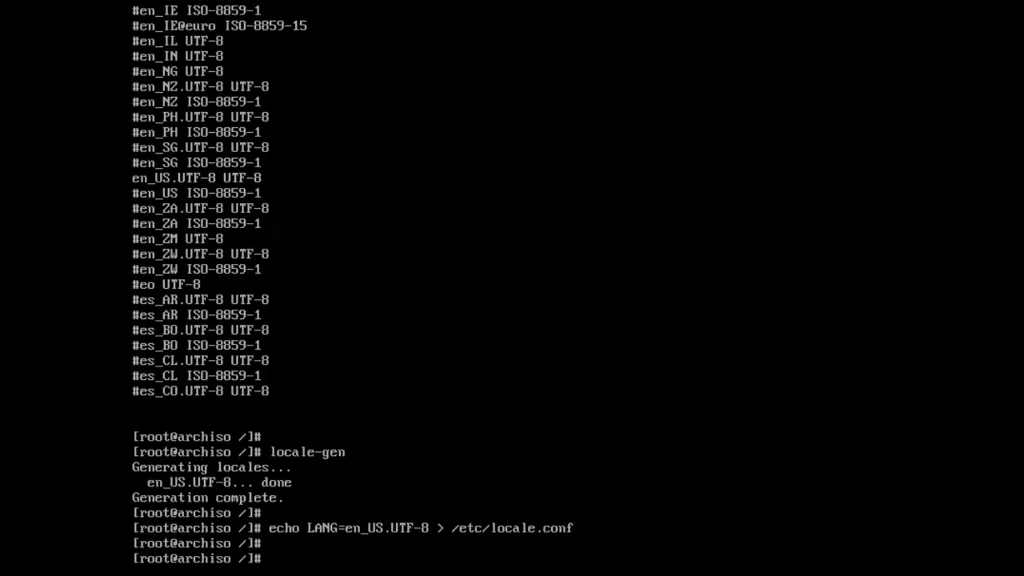
text(export LANG=en_)
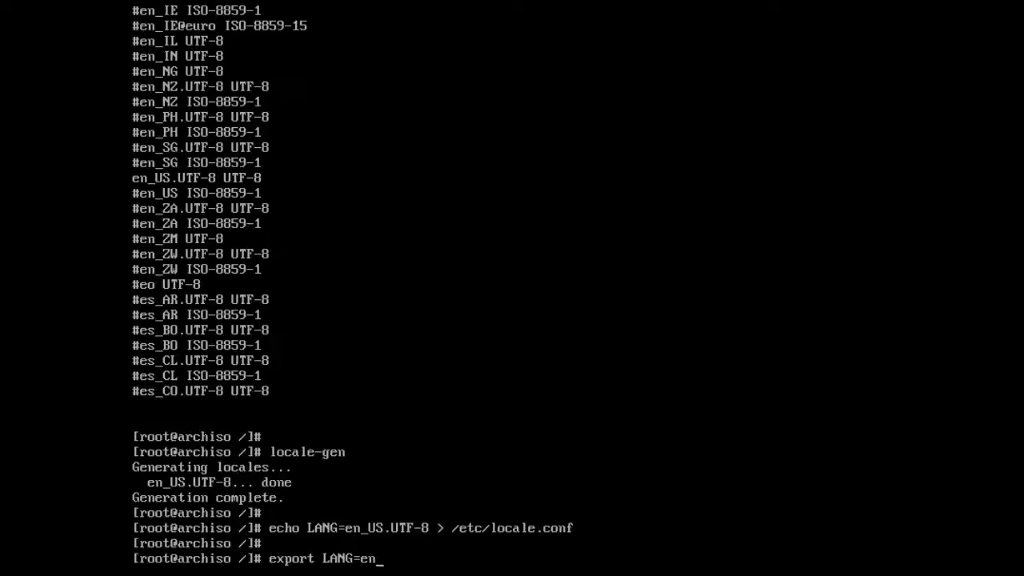
text(US.UTF-8)
key(Return)
key(Return)
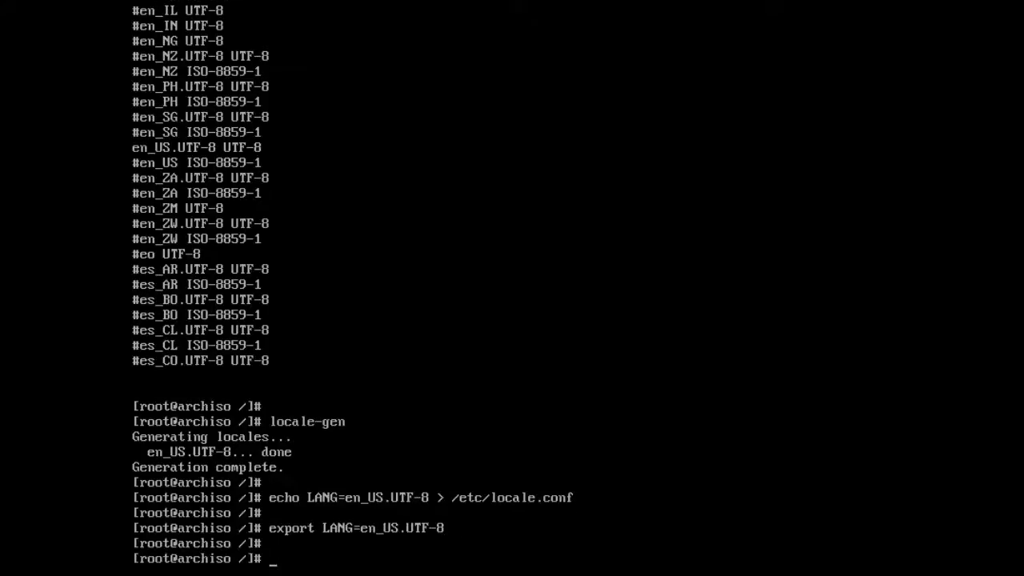
text(ls /usr/sha)
- List the time zone regions in /usr/share/zoneinfo and delete the existing /etc/localtime
key(Tab)
text(zone)
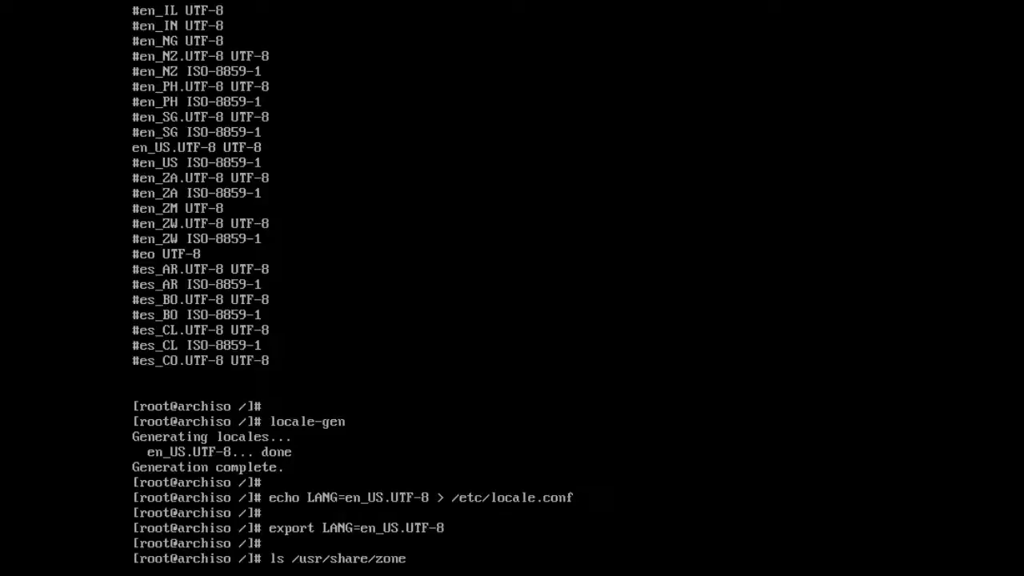
key(Tab)
key(Return)
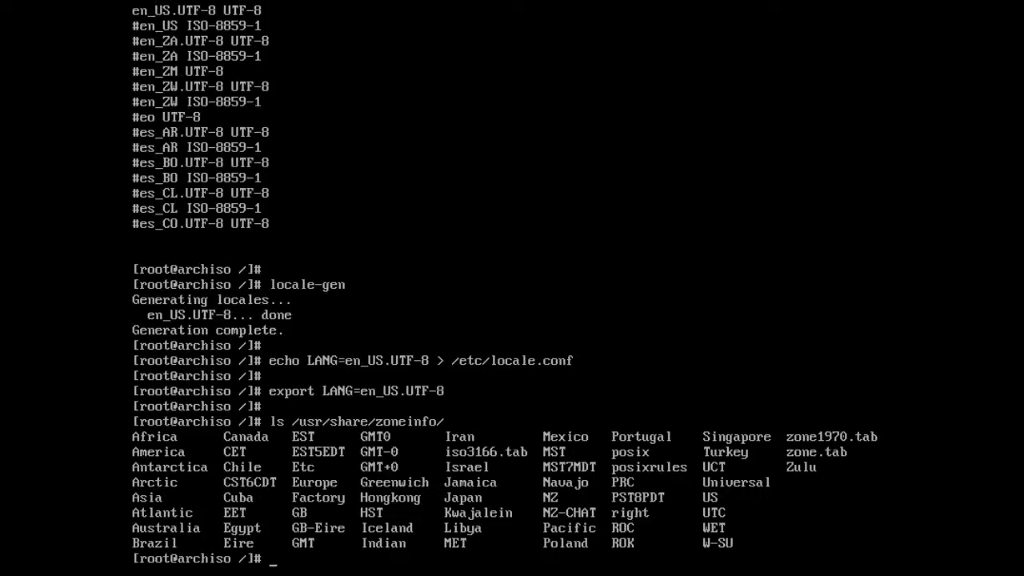
text(rm )
text(-rf /etc/)
text(-rf /etc/localtime)
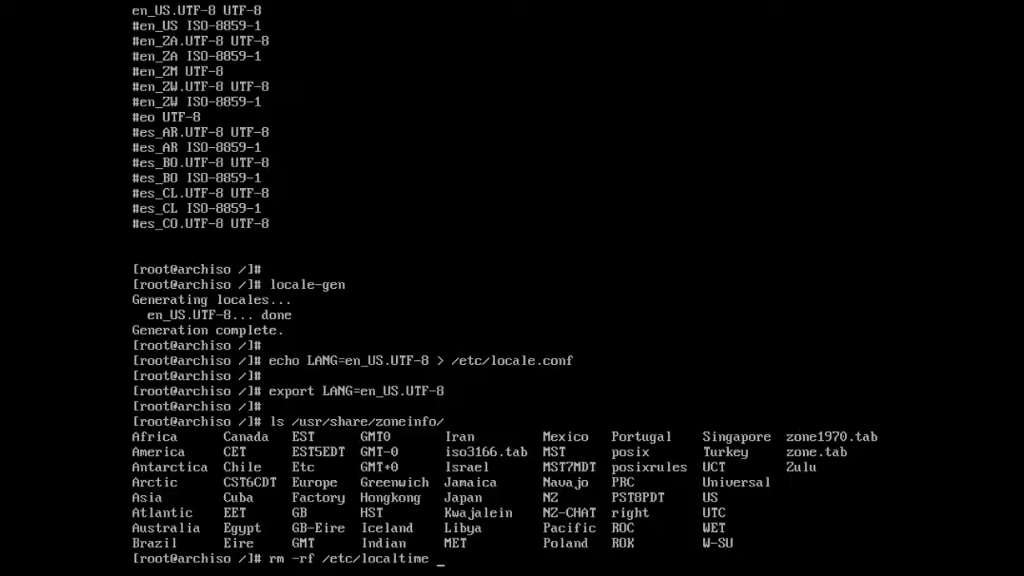
key(Return)
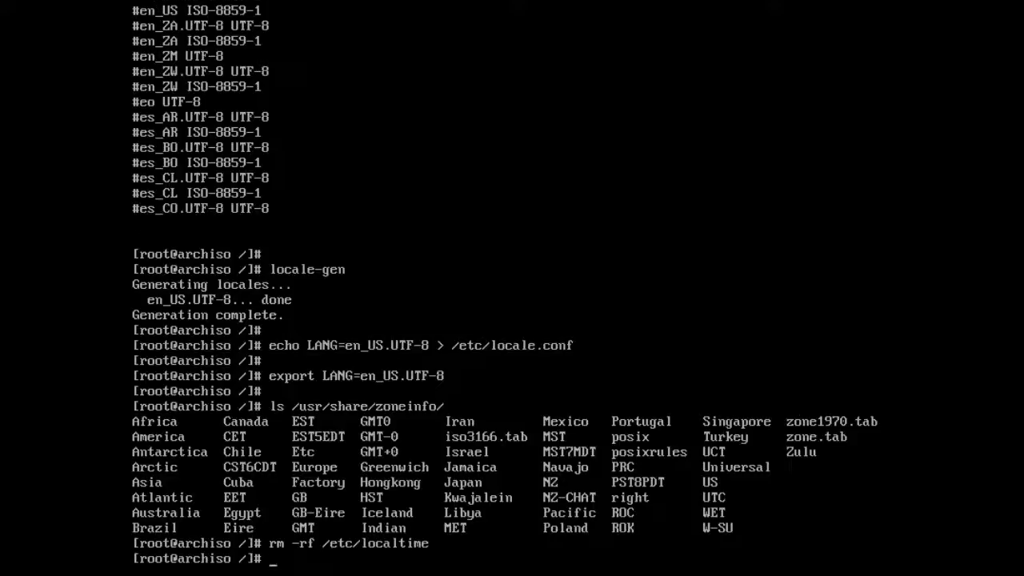
key(Return)
- Symlink /etc/localtime to /usr/share/zoneinfo/Europe/Copenhagen
text(ln -s /)
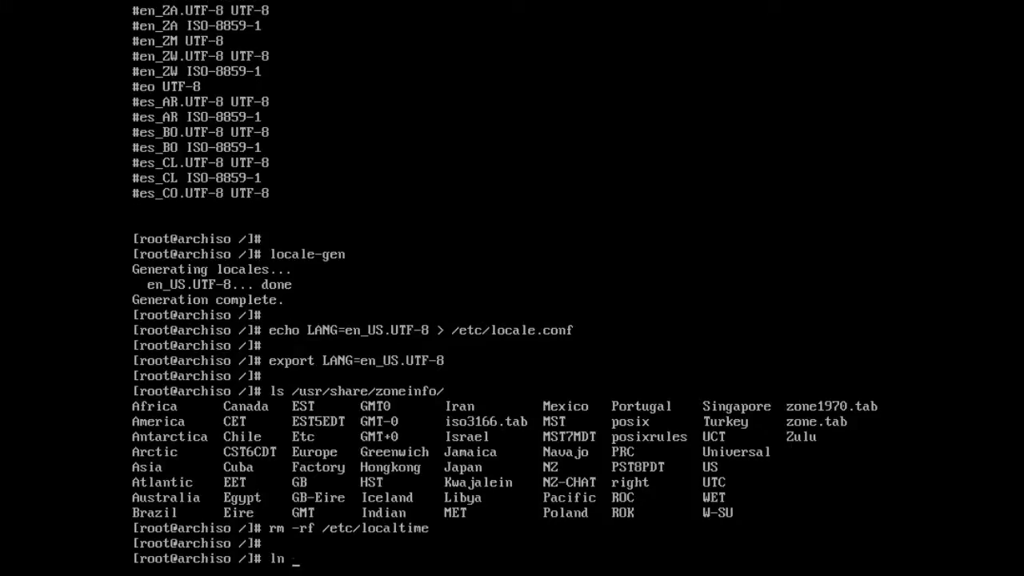
text(usr/share/zo)
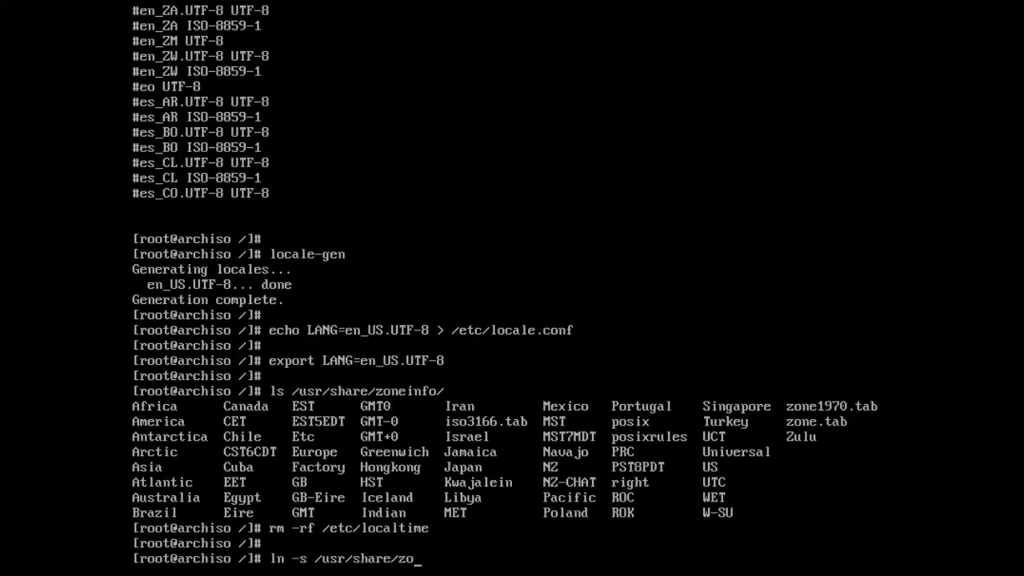
key(Tab)
text(Eu)
key(Tab)
text(Co)
key(Tab)
text(/etc/localtime)
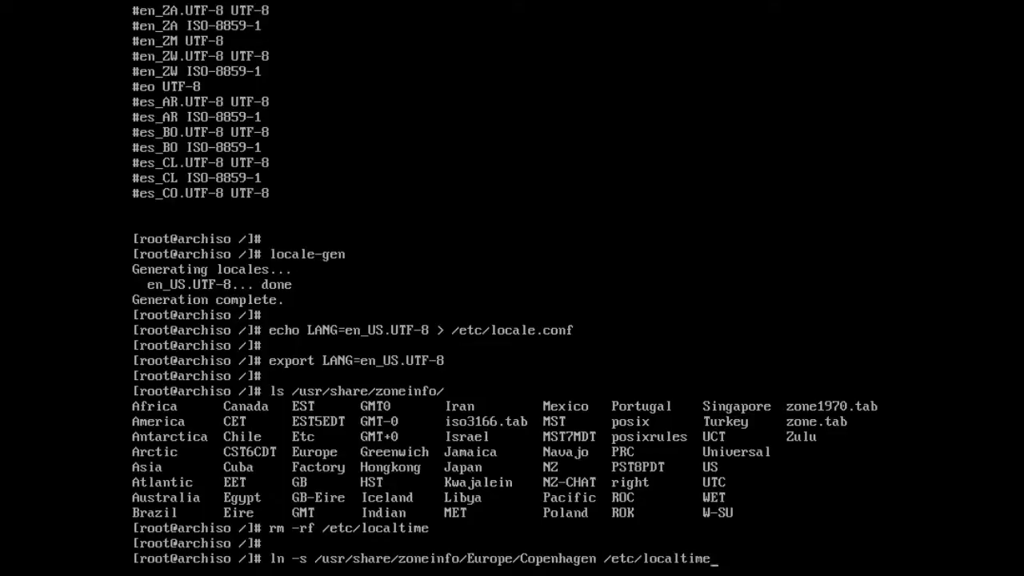
key(Return)
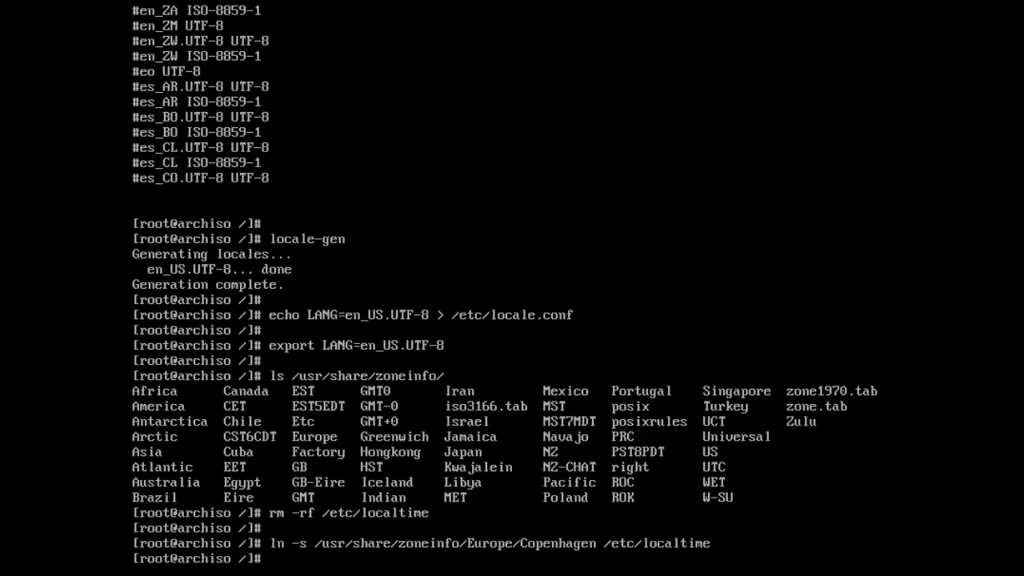
- Set the hardware clock from system time in UTC with hwclock --systohc --utc
key(Return)
text(hwclock)
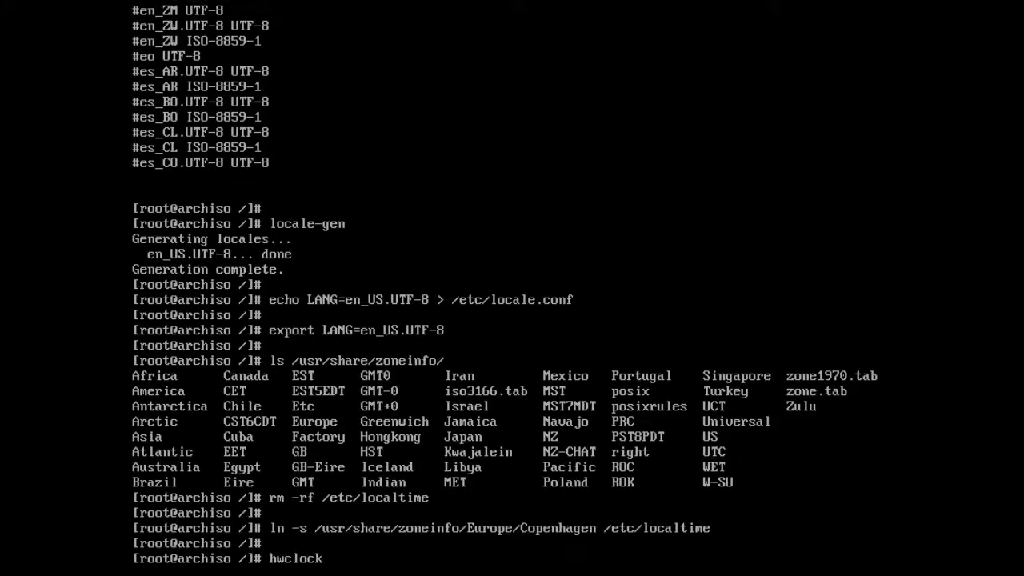
text( --systohc --utc)
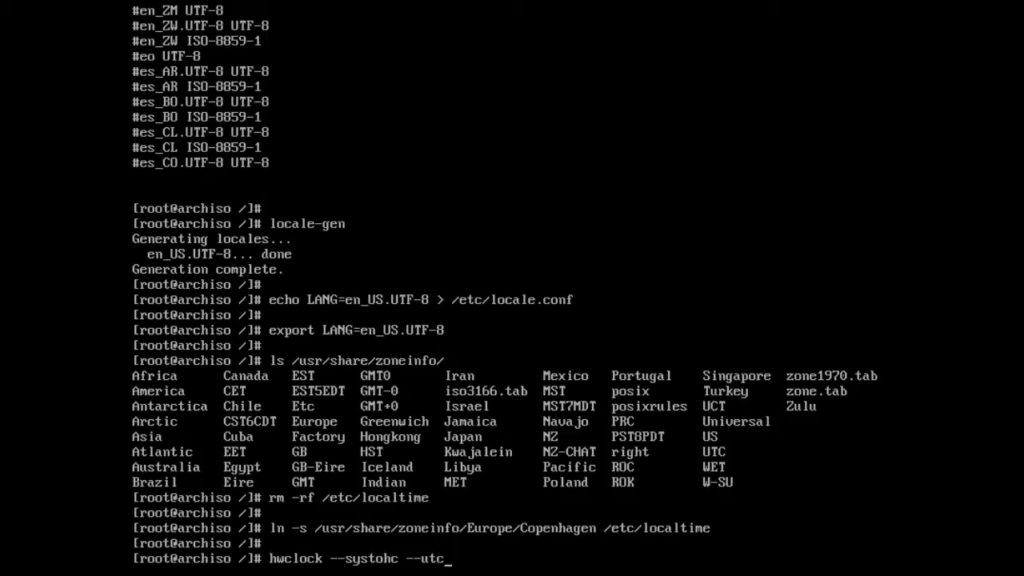
key(Return)
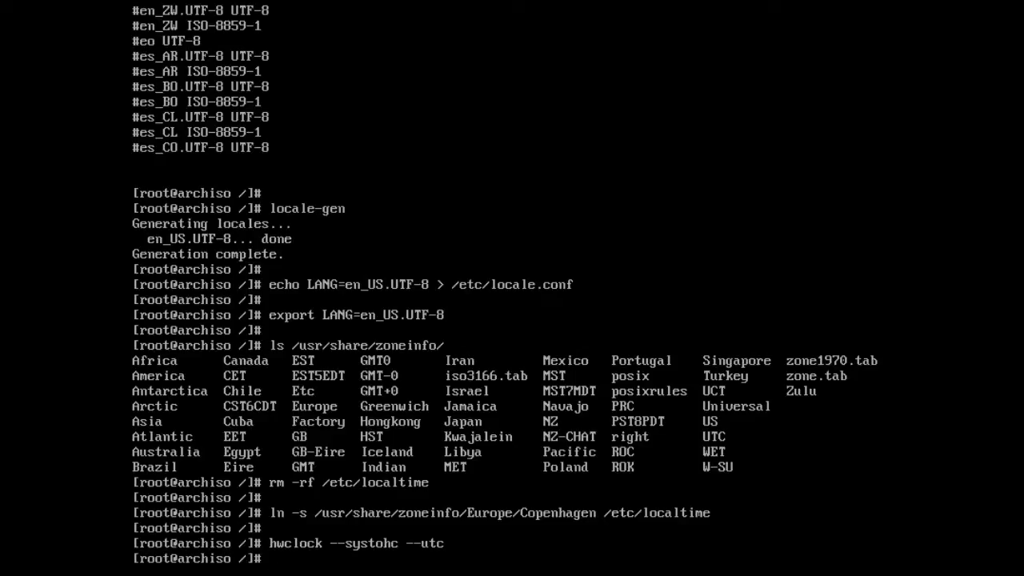
- Write arch2017 to /etc/hostname as the machine's hostname
key(Return)
text(echo )
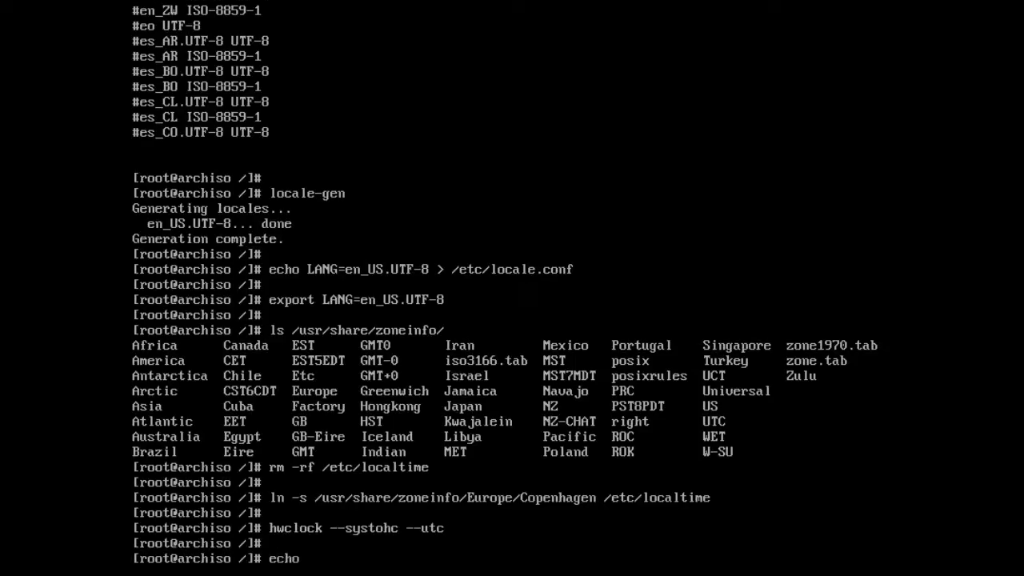
text(arch2017 > /etc/hostname)
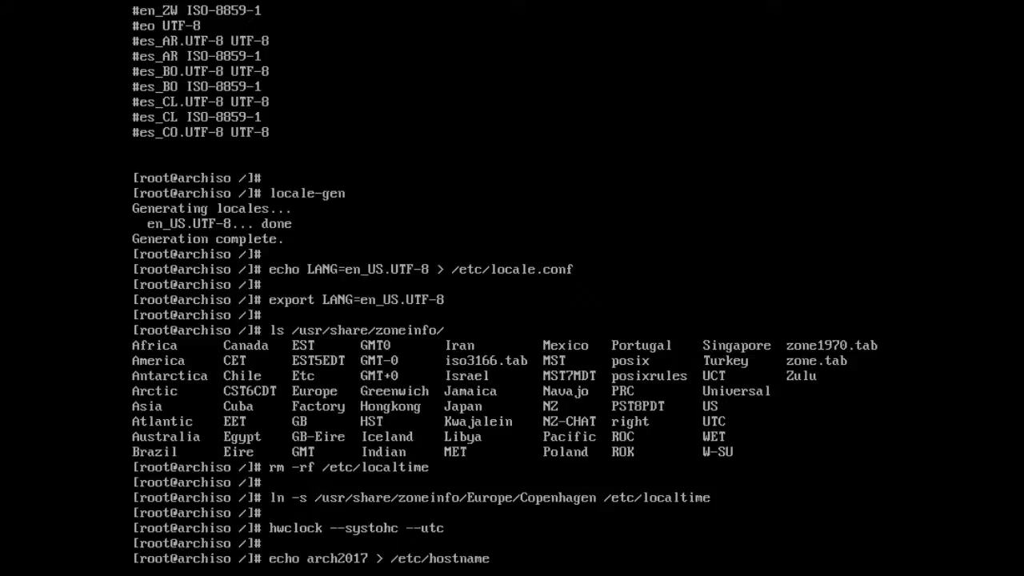
key(Return)
key(Return)
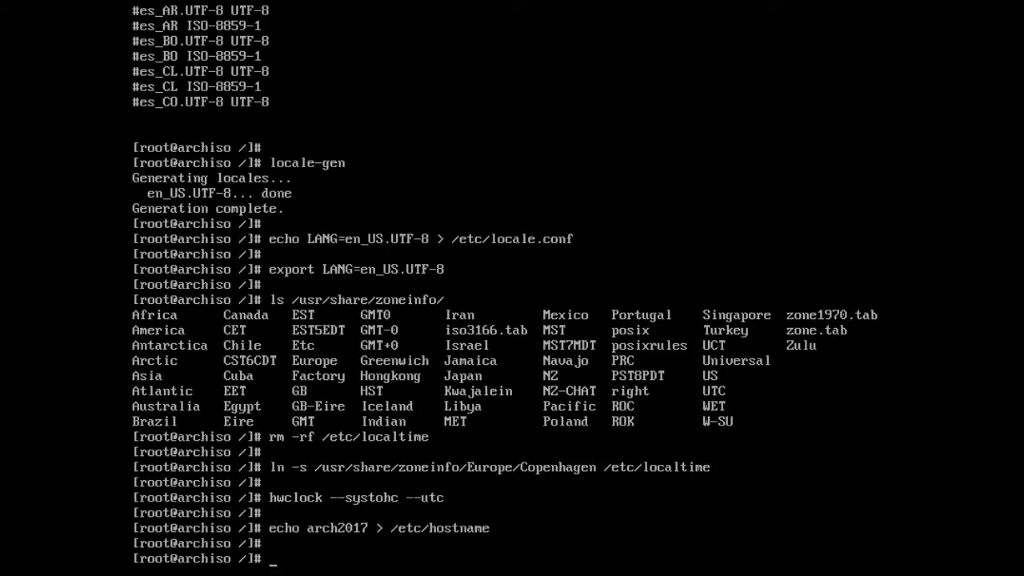
- Enable dhcpcd.service so networking starts at boot
text(systemctl )
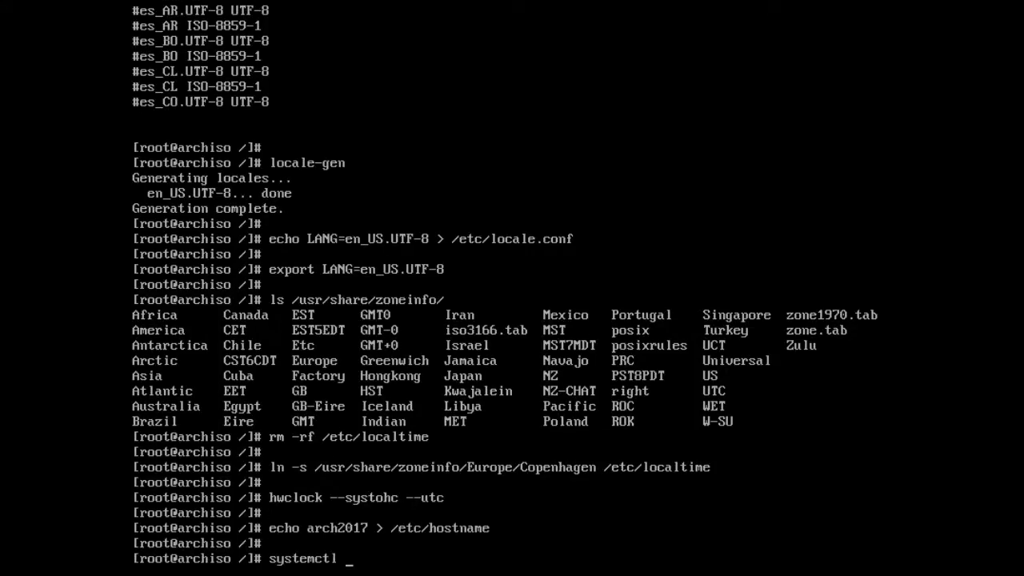
text(enable dhcpcd.)
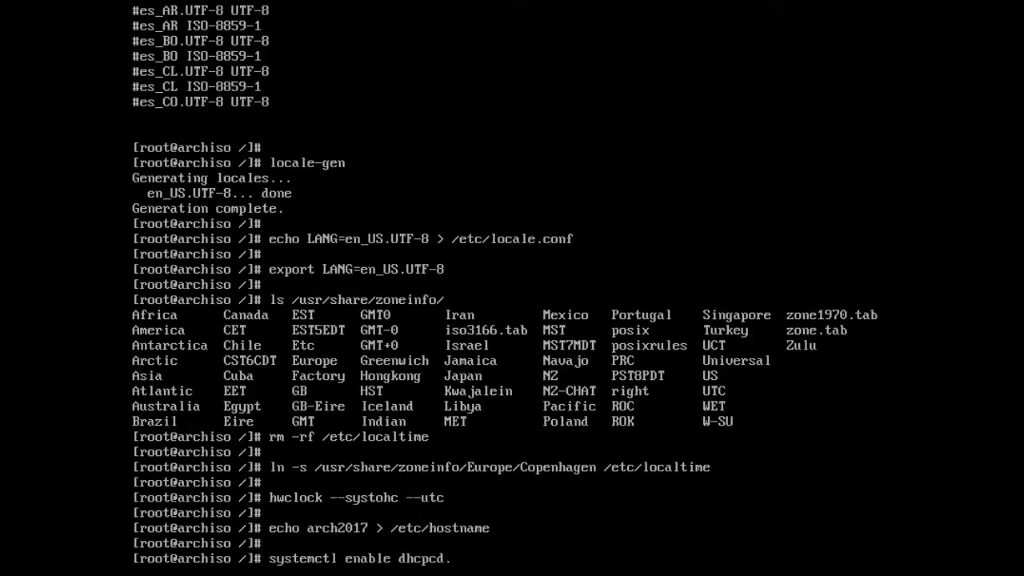
text(service)
key(Return)
key(Return)
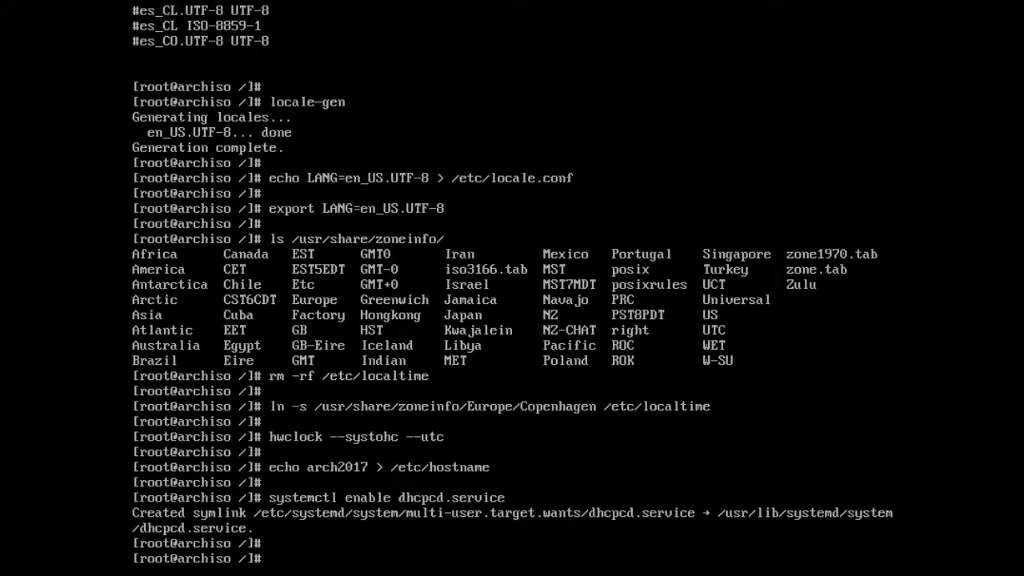
text(pacman -S openssh)
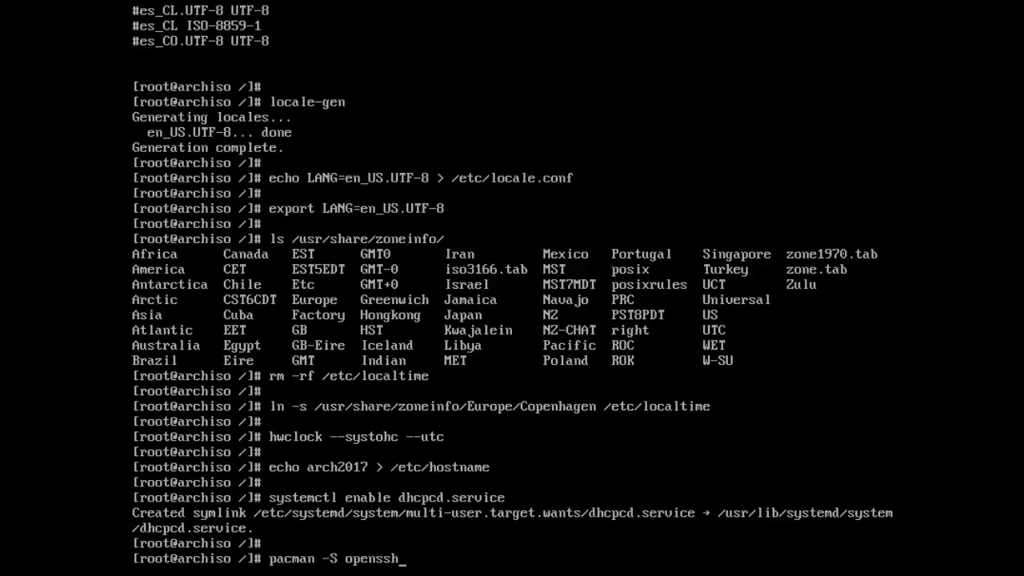
- Install the openssh package and its dependencies with pacman, confirming with y
key(Return)
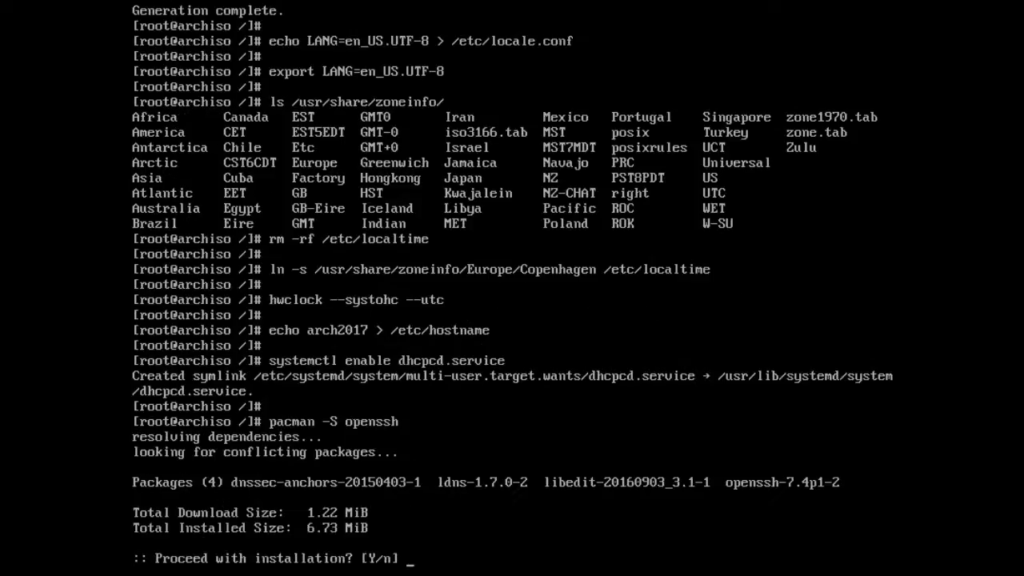
text(y)
key(Return)
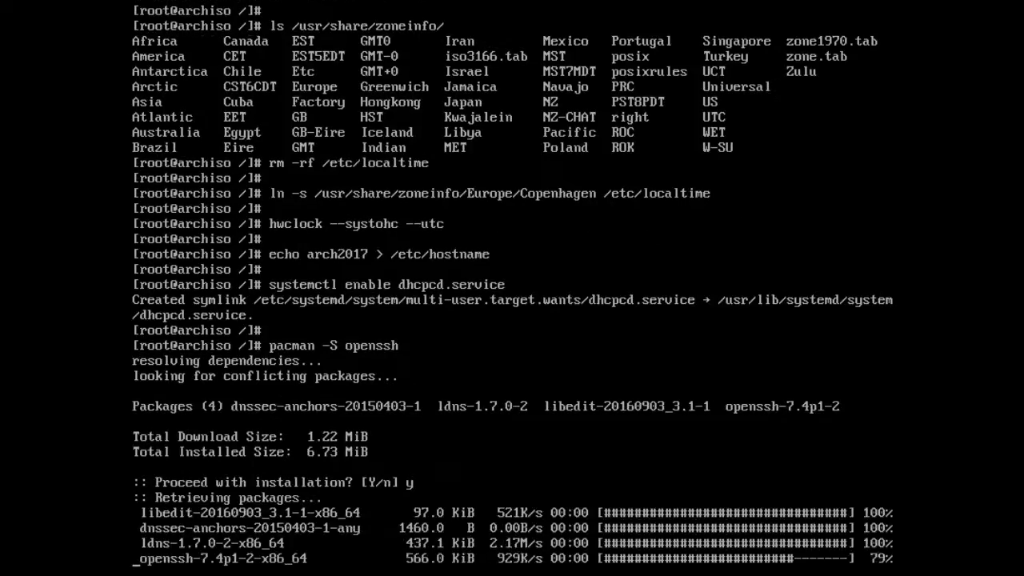
key(Return)
- Enable sshd.service so the SSH server starts at boot
text(s)
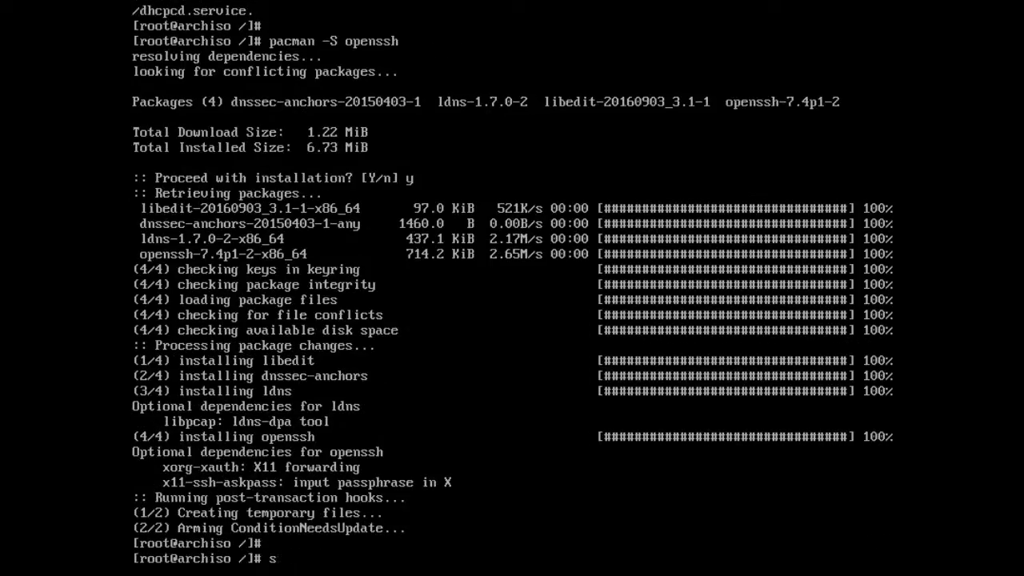
text(ystemctl enable ssh)
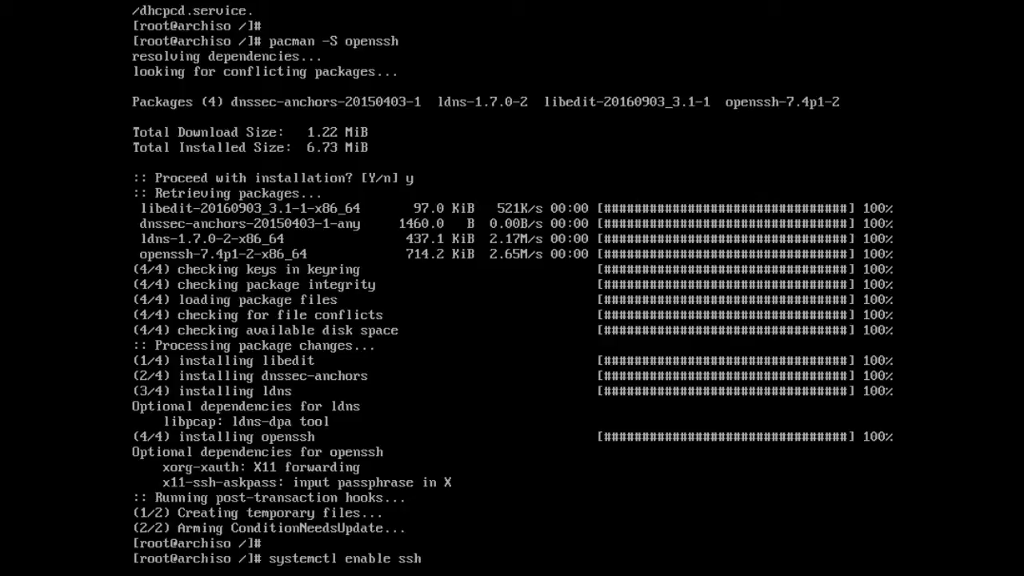
text(d.service)
key(Return)
key(Return)
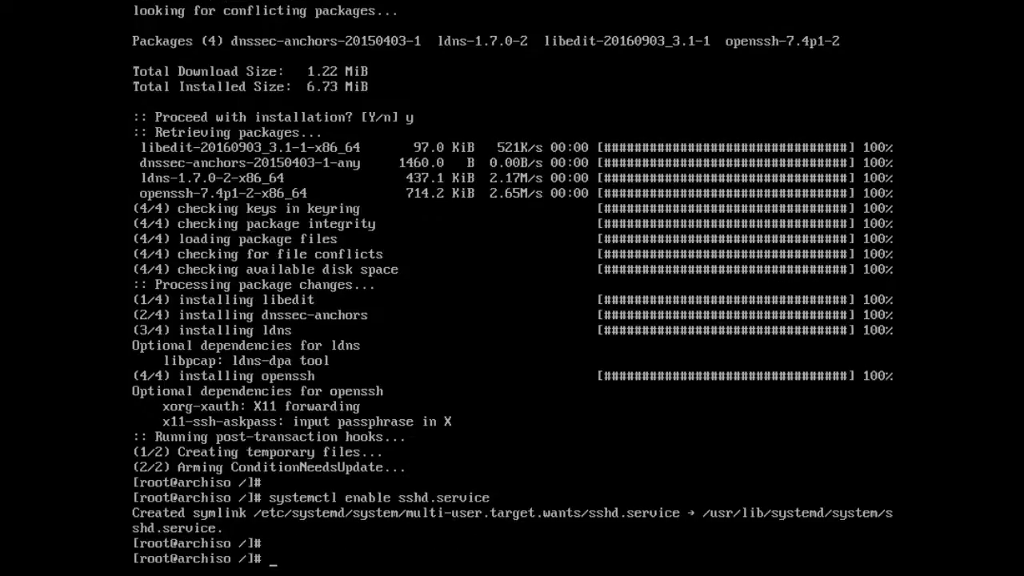
text(passwd root)
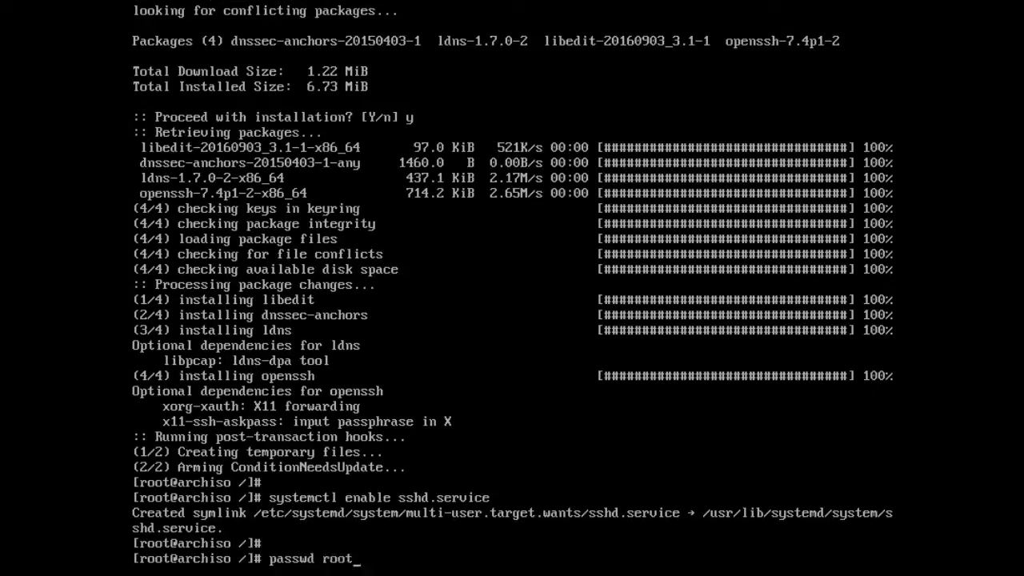
- Set the root password with passwd root, entering it twice
key(Return)
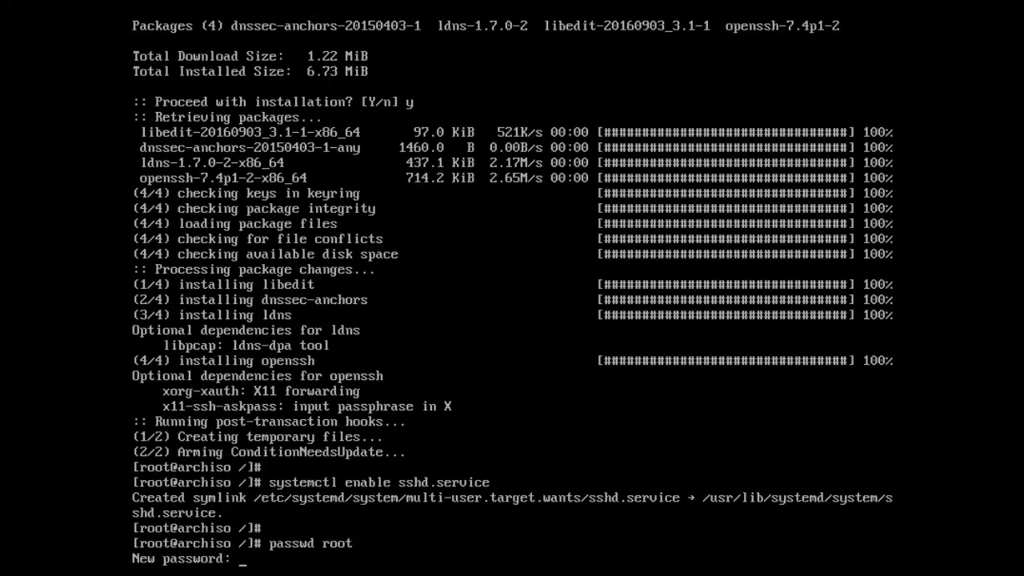
key(Return)
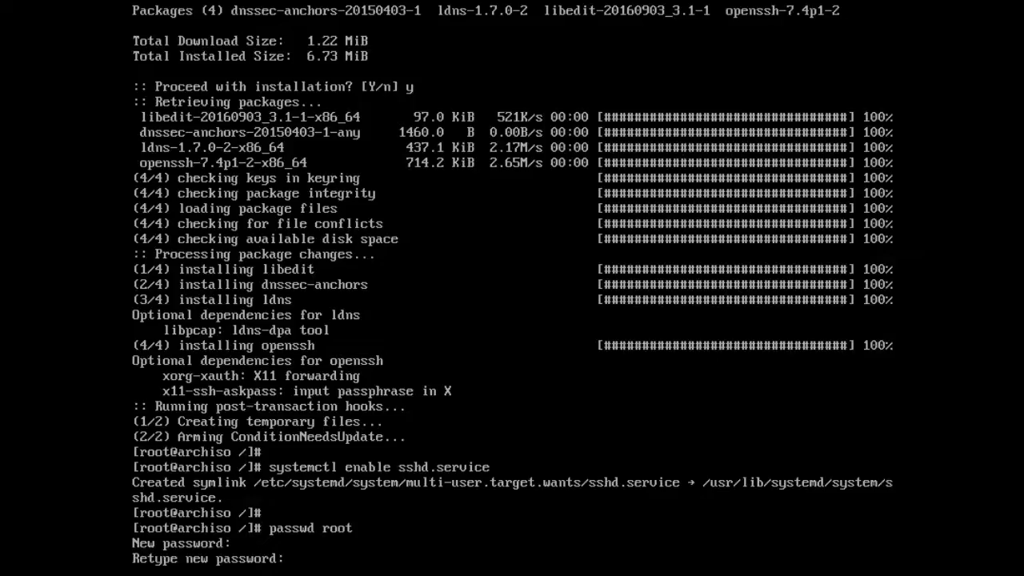
key(Return)
key(Return)
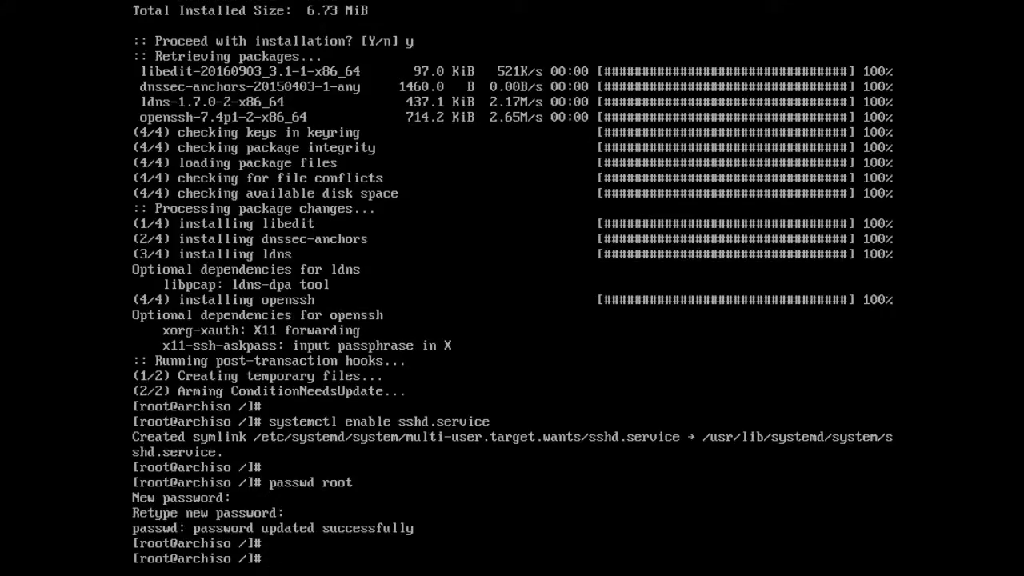
- Create a wheel-group user in group users with a home directory and /bin/bash shell, and set its password
text(useradd -m -g u)
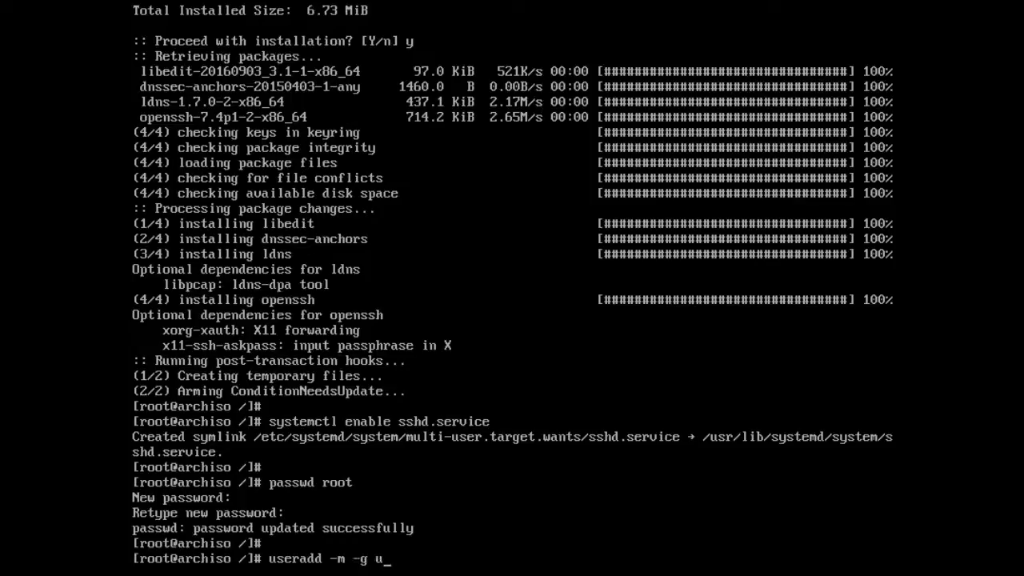
text(sers -G wheel -s)
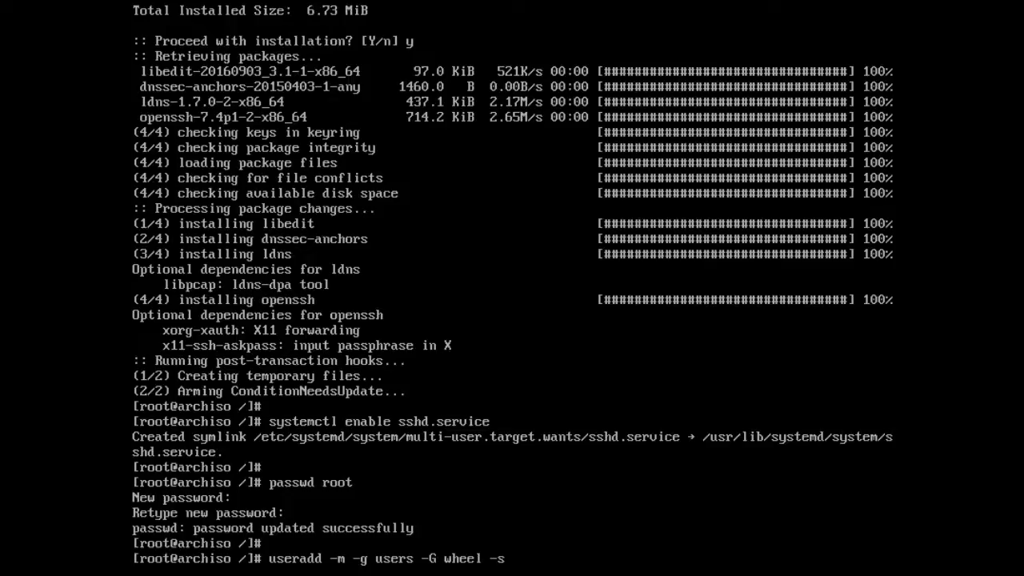
text( /bin/bash john)
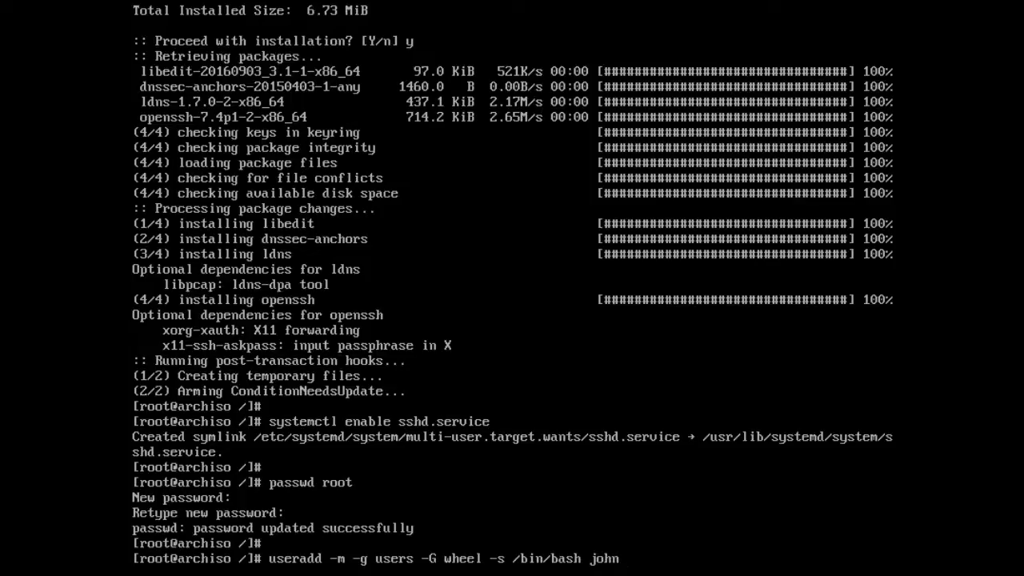
key(Return)
key(Return)
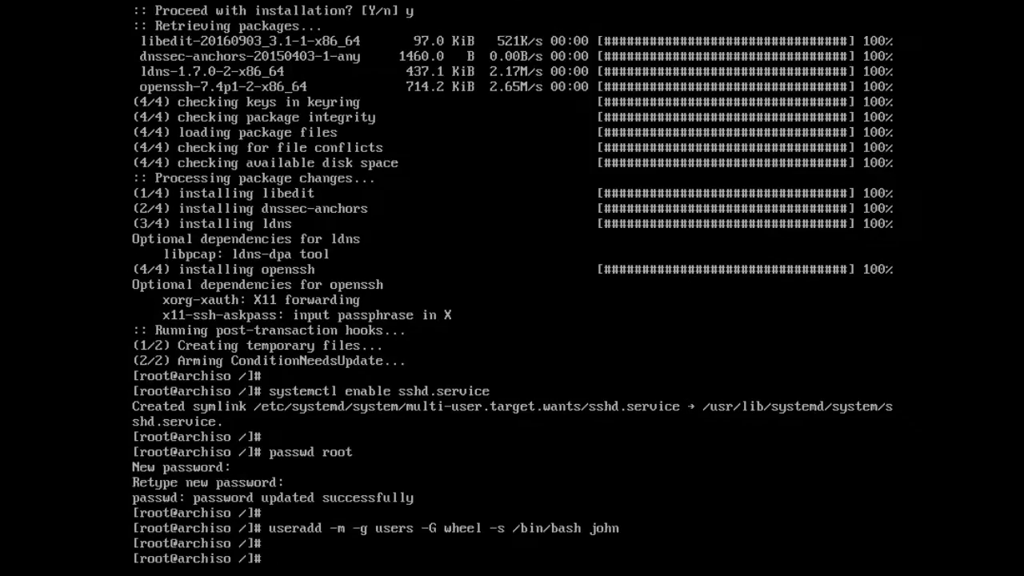
text(passwd john)
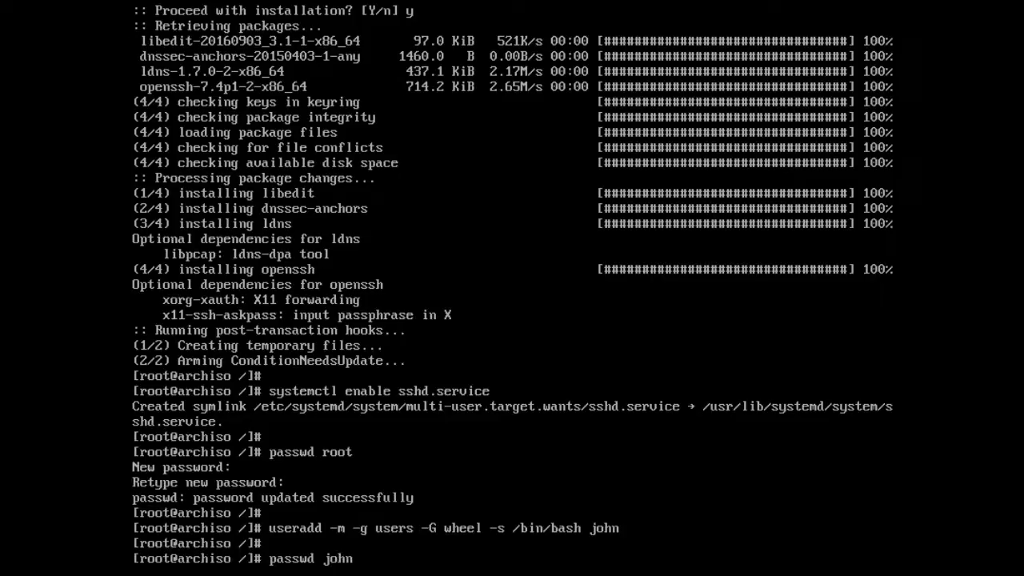
key(Return)
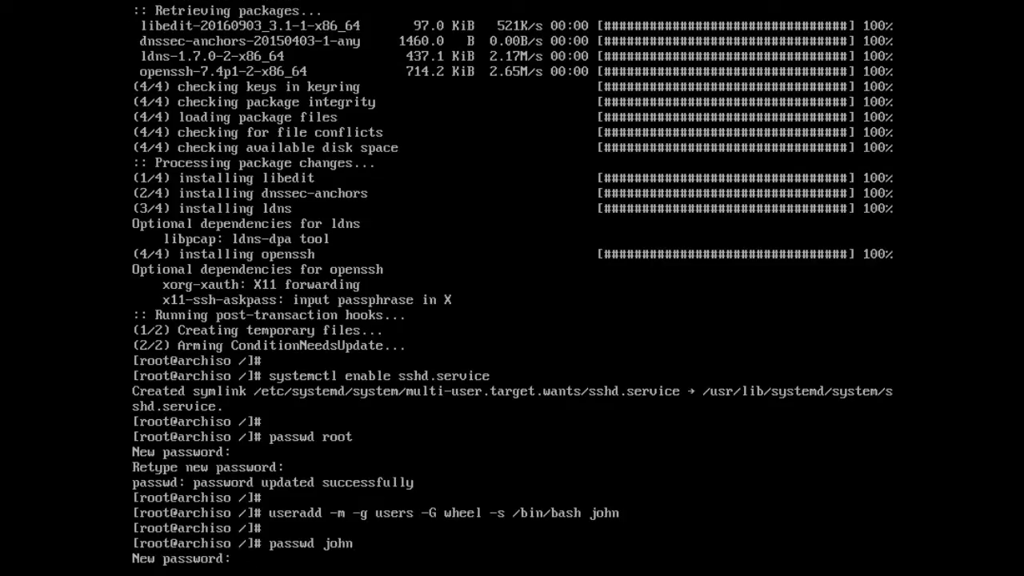
key(Return)
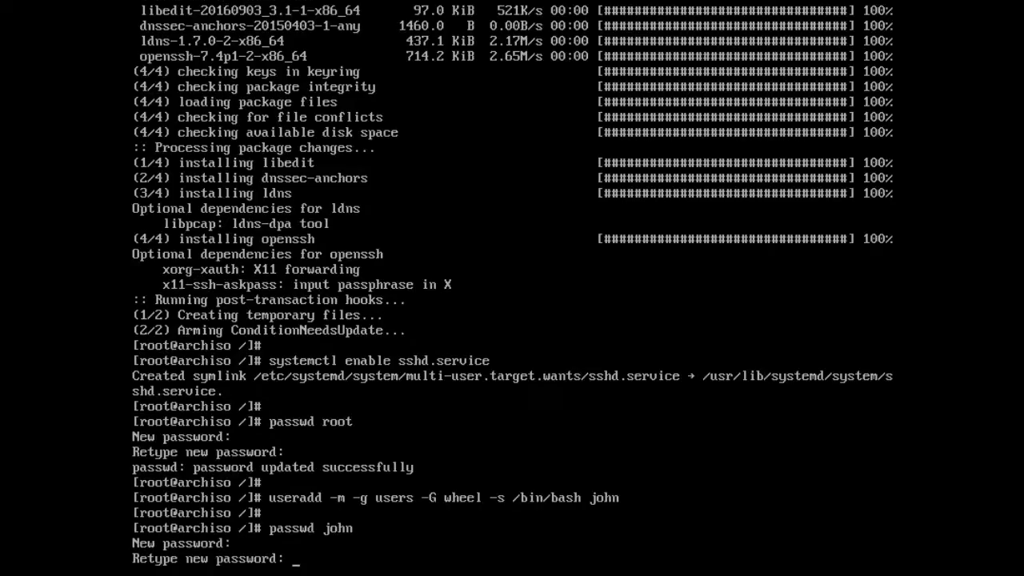
key(Return)
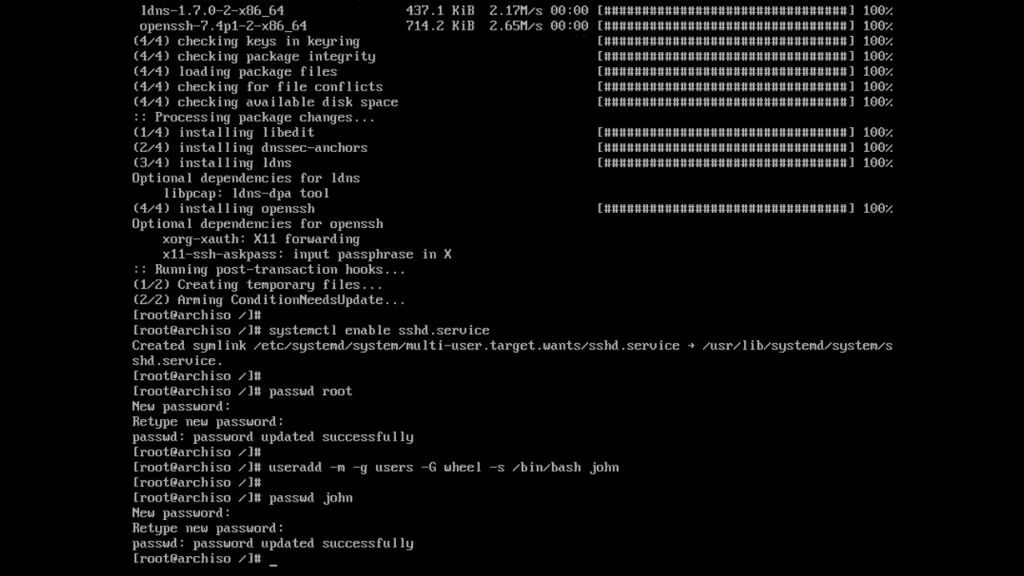
key(Return)
text(nano)
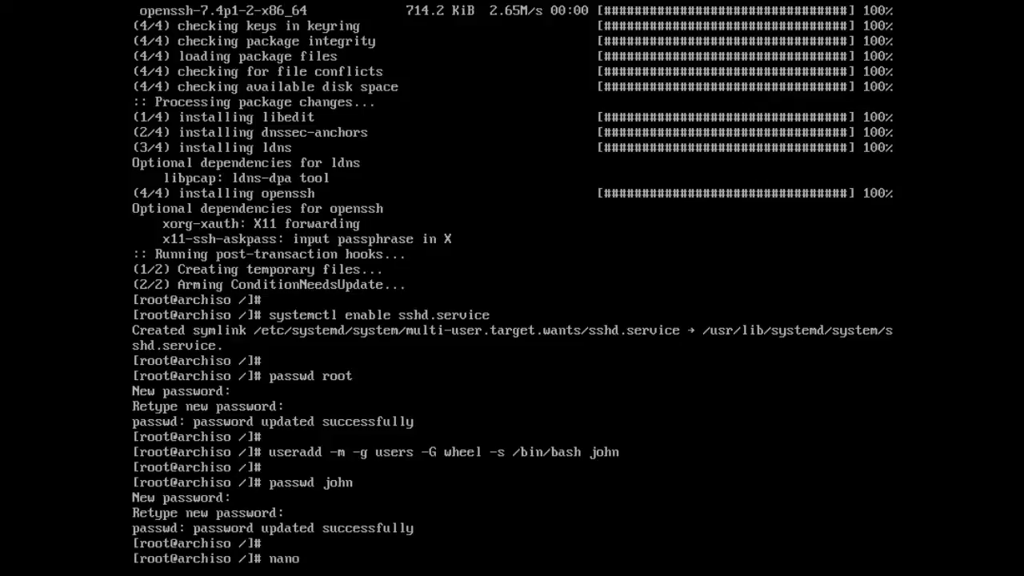
text( /etc/sudoers)
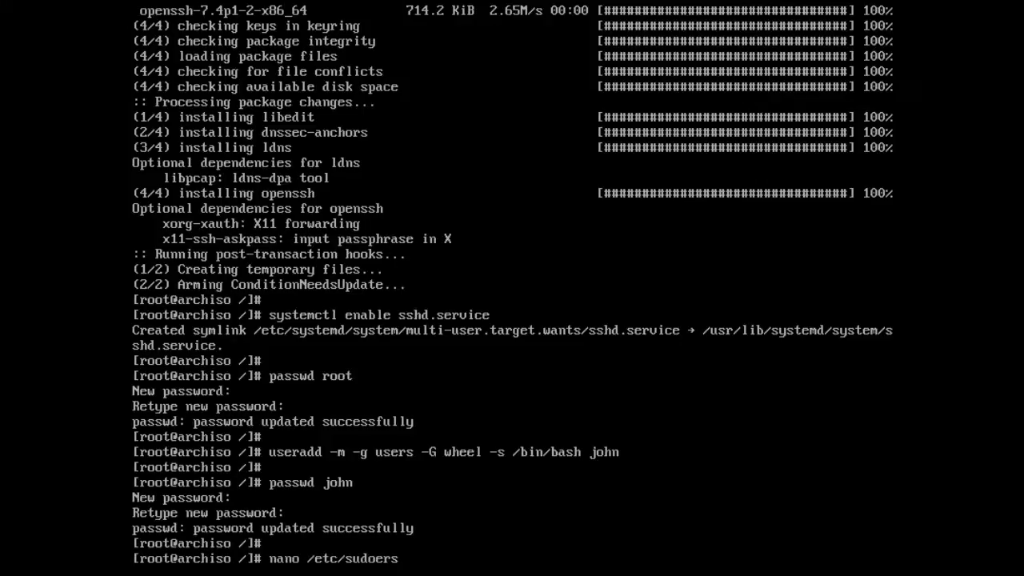
- Duplicate the 'root ALL=(ALL) ALL' line in /etc/sudoers for the new user and save
key(Return)
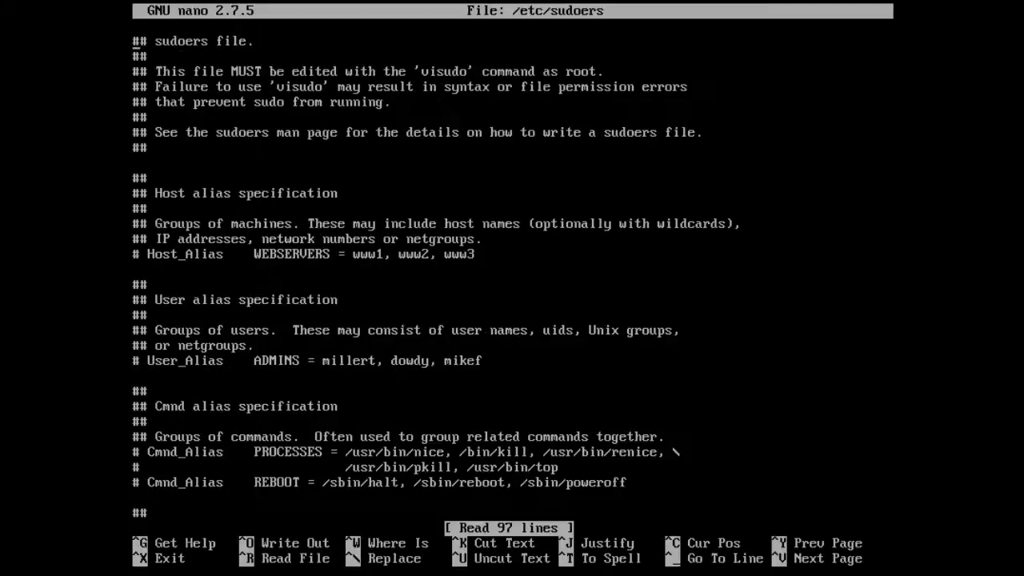
key(ctrl+v)
key(ctrl+v)
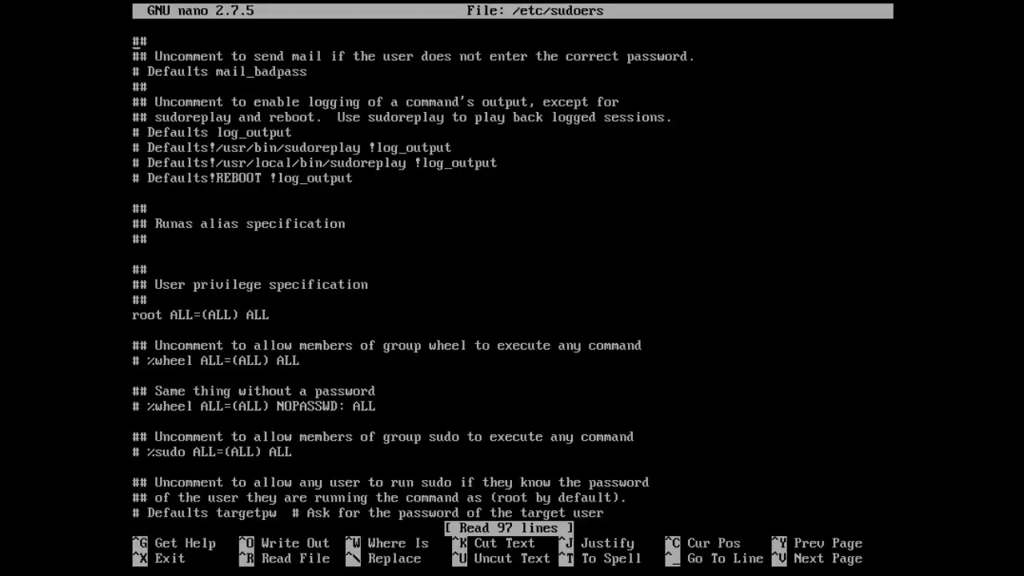
key(Down)
key(Down)
key(Down)
key(Down)
key(Down)
key(Down)
key(Down)
key(Down)
key(Down)
key(Down)
key(Down)
key(Down)
key(Down)
key(Down)
key(Down)
key(Down)
key(Down)
key(ctrl+k)
key(ctrl+u)
key(ctrl+u)
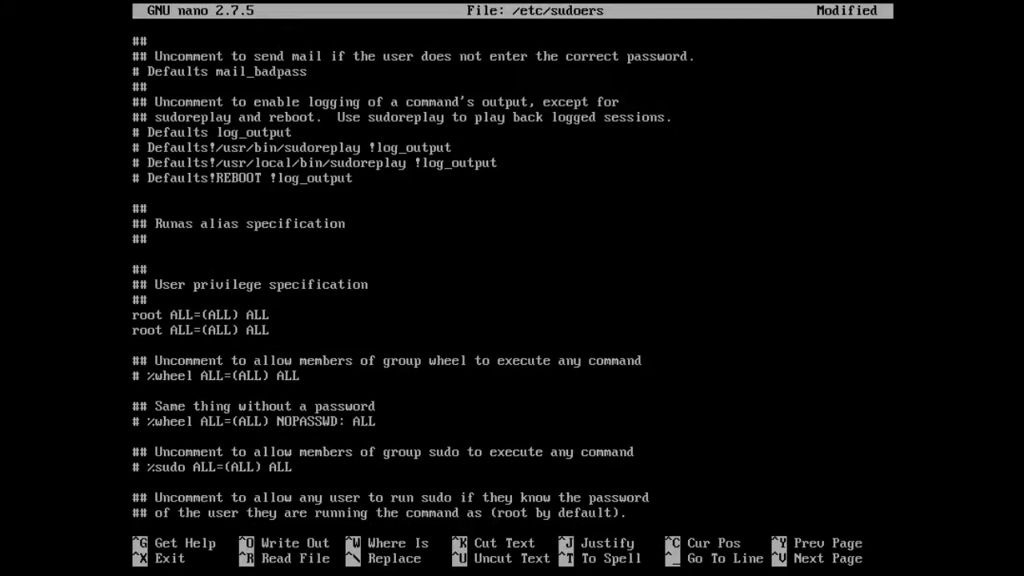
key(Right)
key(BackSpace)
key(BackSpace)
key(BackSpace)
key(BackSpace)
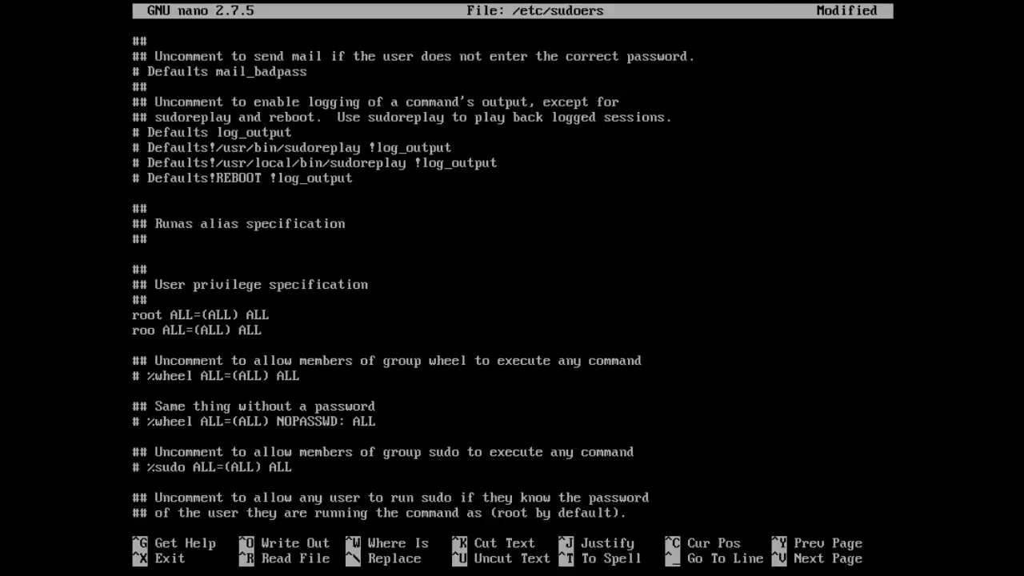
text(john)
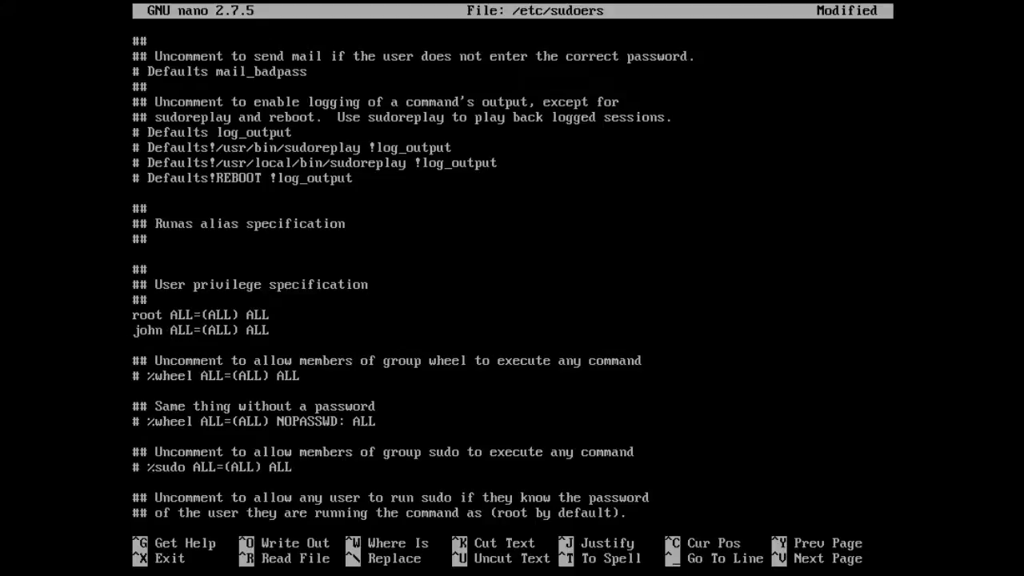
key(ctrl+x)
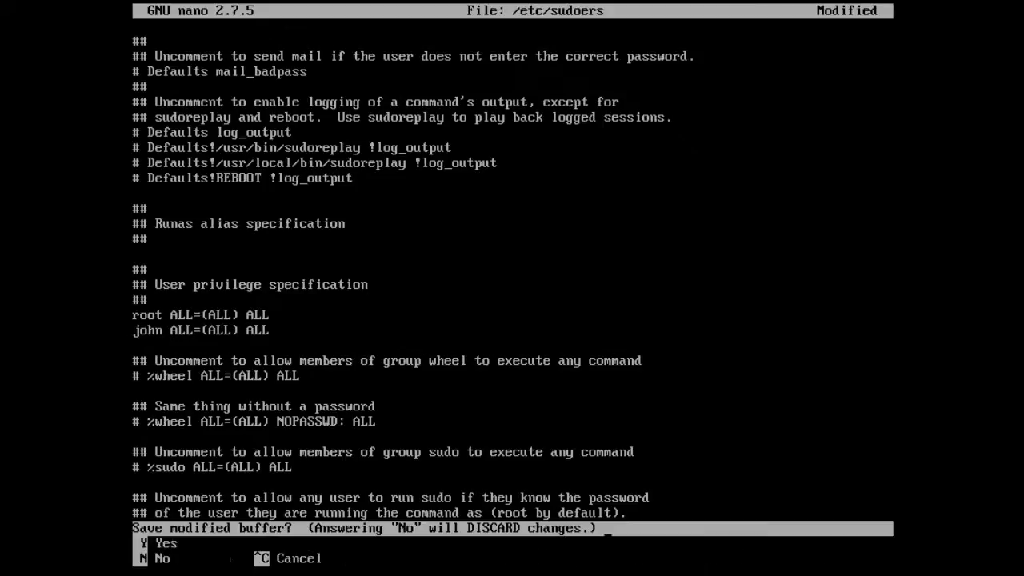
key(y)
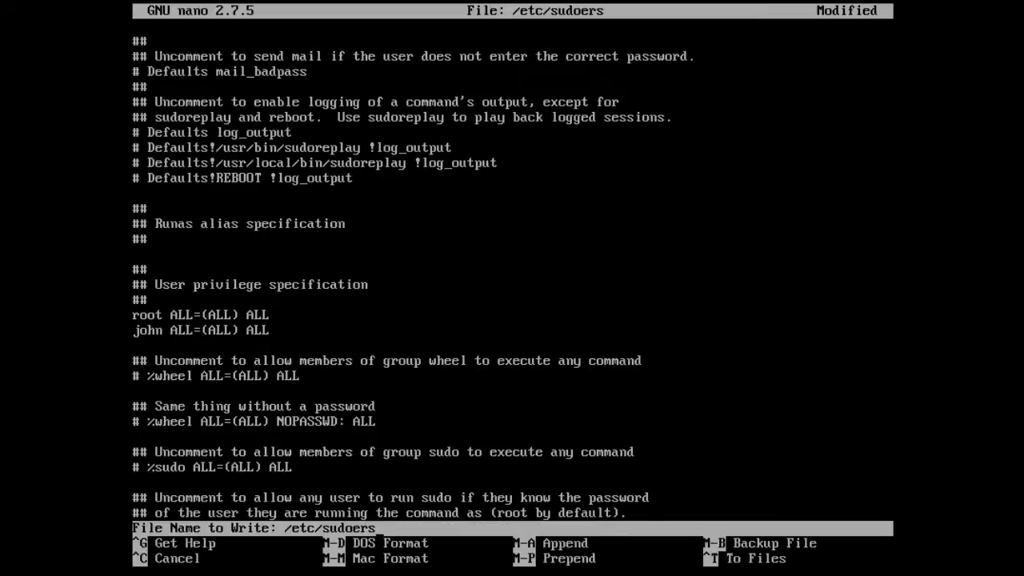
key(Return)
key(Return)
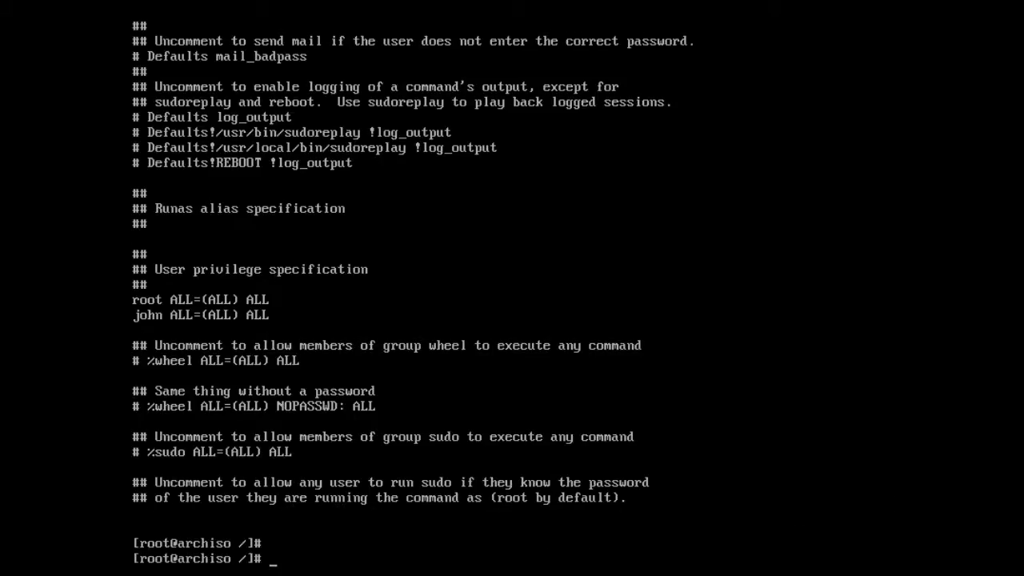
- Install GRUB to /dev/sda and generate /boot/grub/grub.cfg with grub-mkconfig
text(grub-install /dev/s)
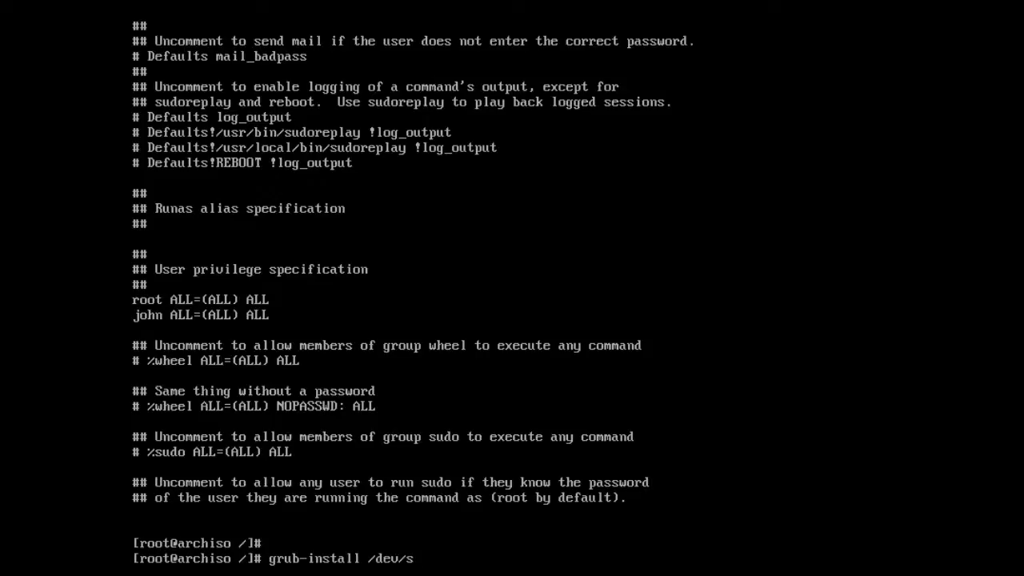
text(da)
key(Return)
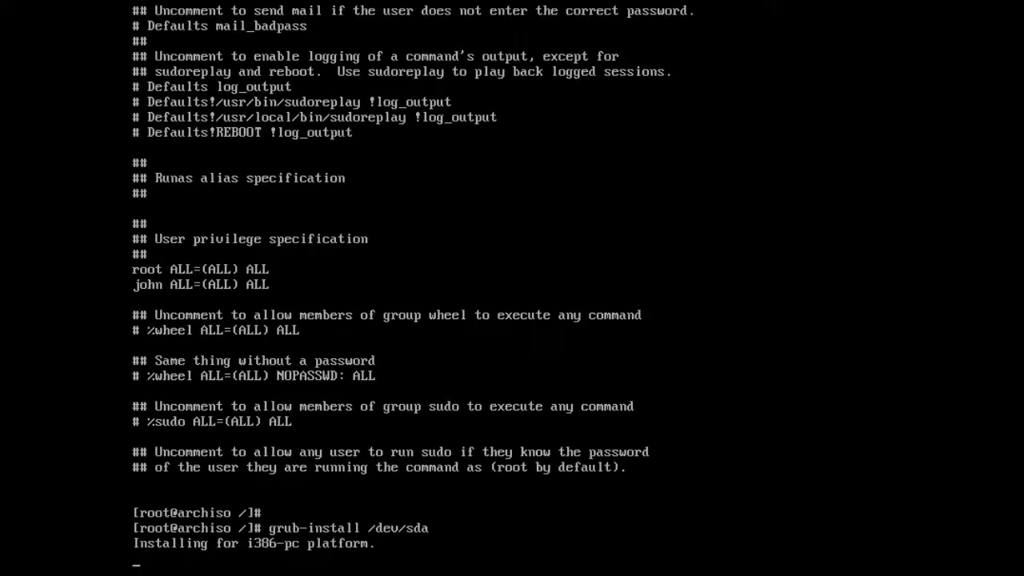
key(Return)
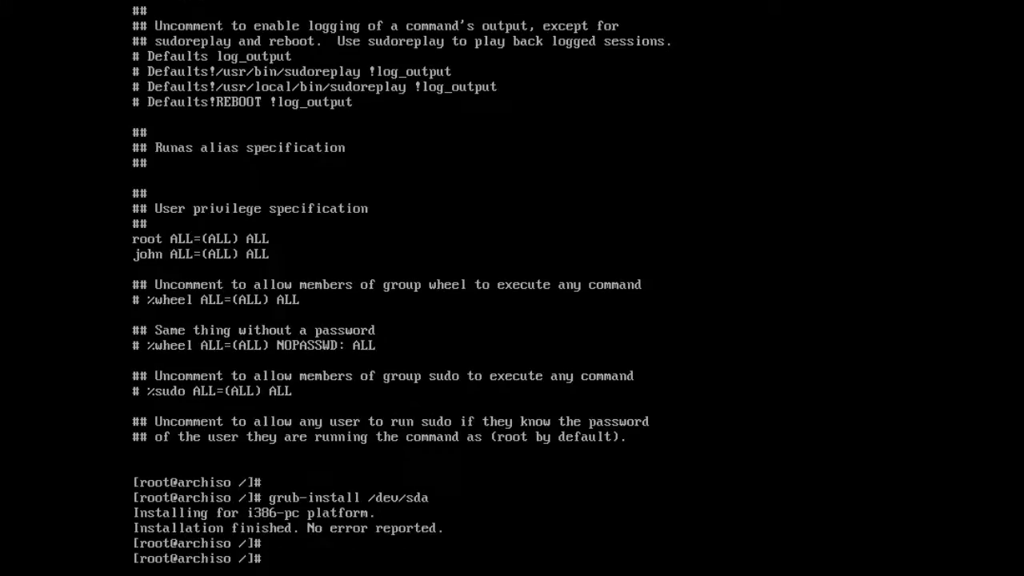
text(grub-mkconfig -o /b)
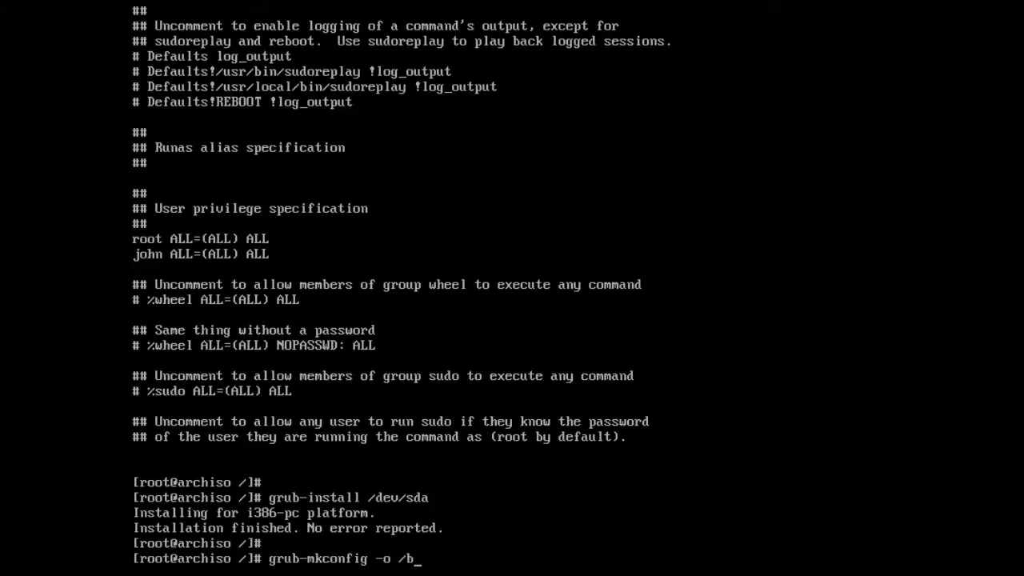
text(oot/grub/grub.cfg)
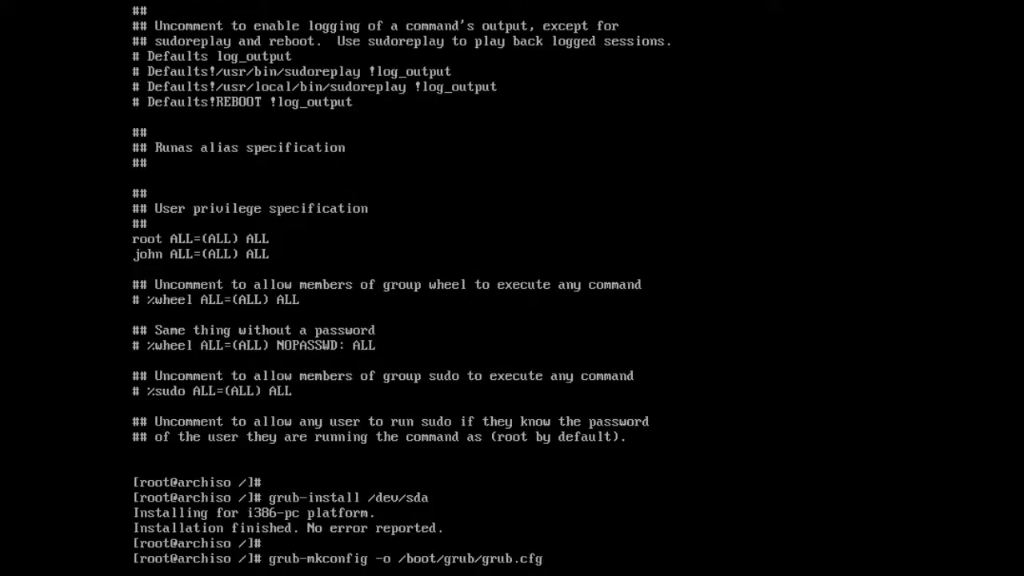
key(Return)
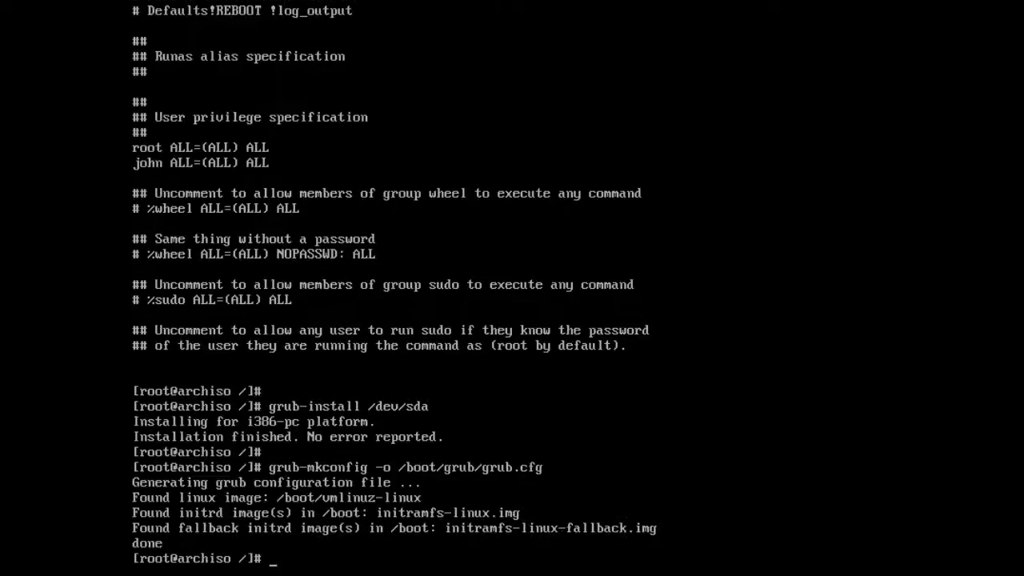
key(Return)
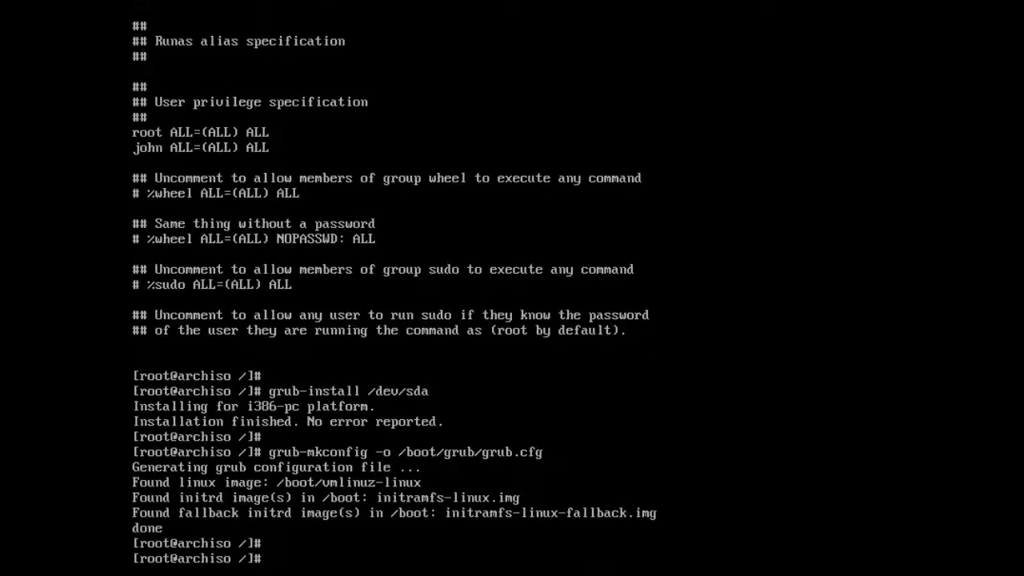
- Build the default and fallback initramfs images with mkinitcpio -p linux
text(mkinitcpio -p)
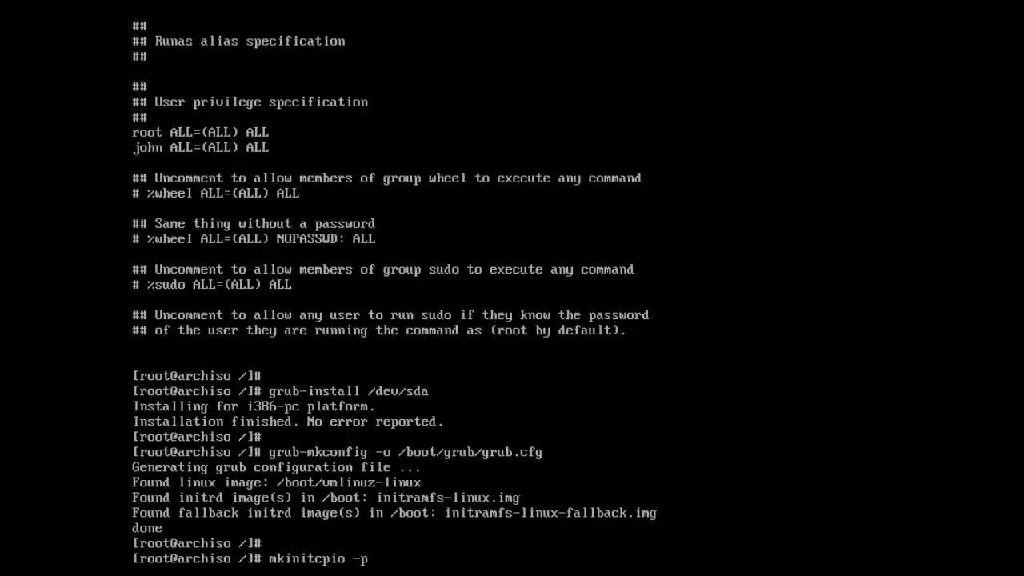
text( linux)
key(Return)
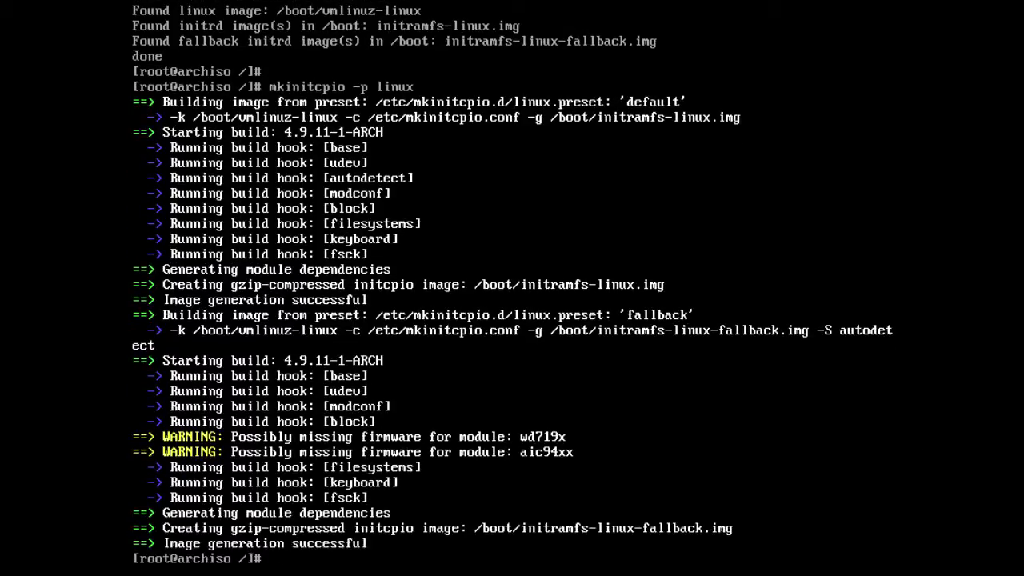
key(Return)
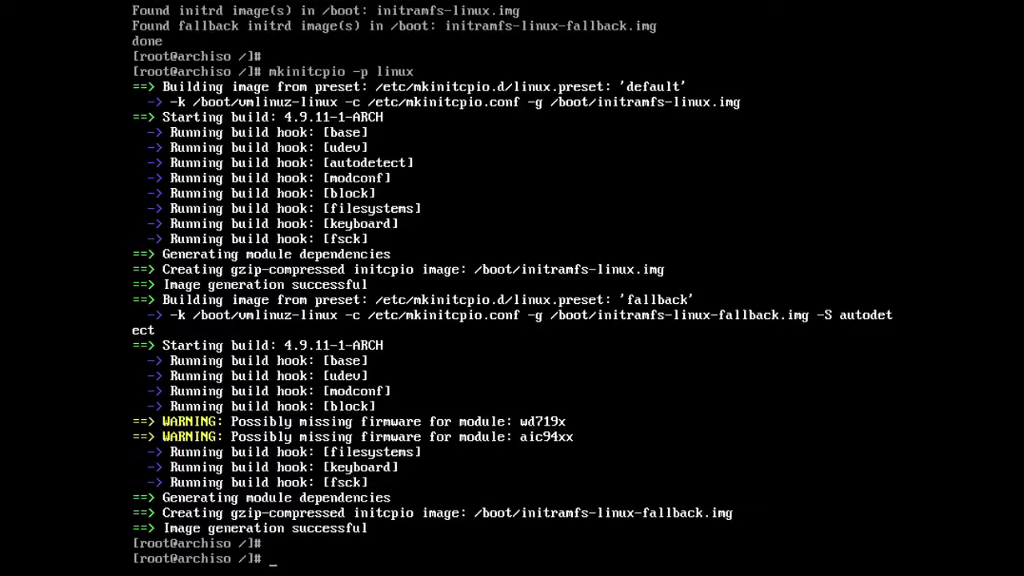
- Exit the chroot, unmount /mnt/boot and then /mnt, and enter the reboot command
text(exit)
key(Return)
key(Return)
key(Return)
key(Return)
key(Return)
key(Return)
key(Return)
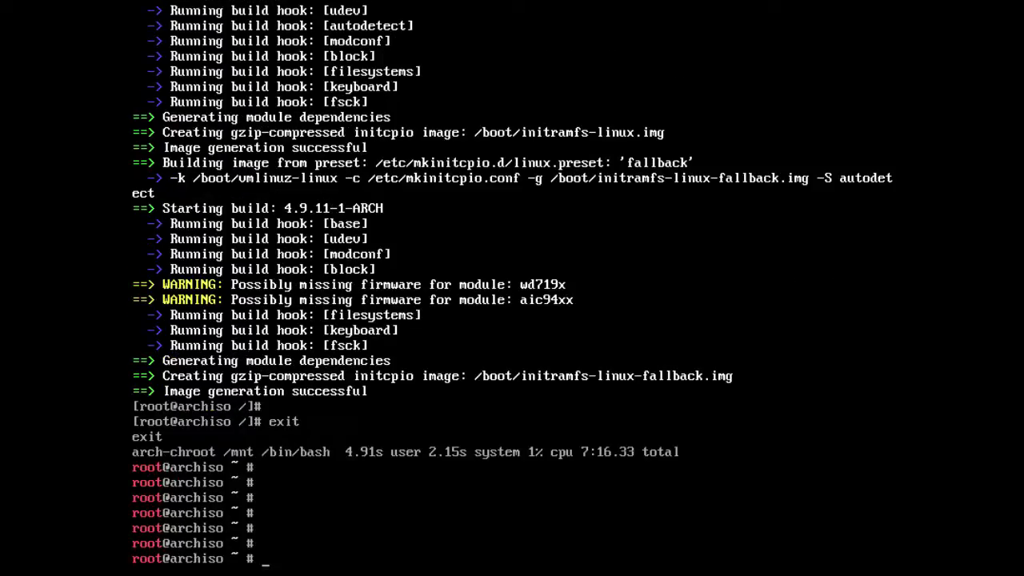
text(umount /mnt/boot)
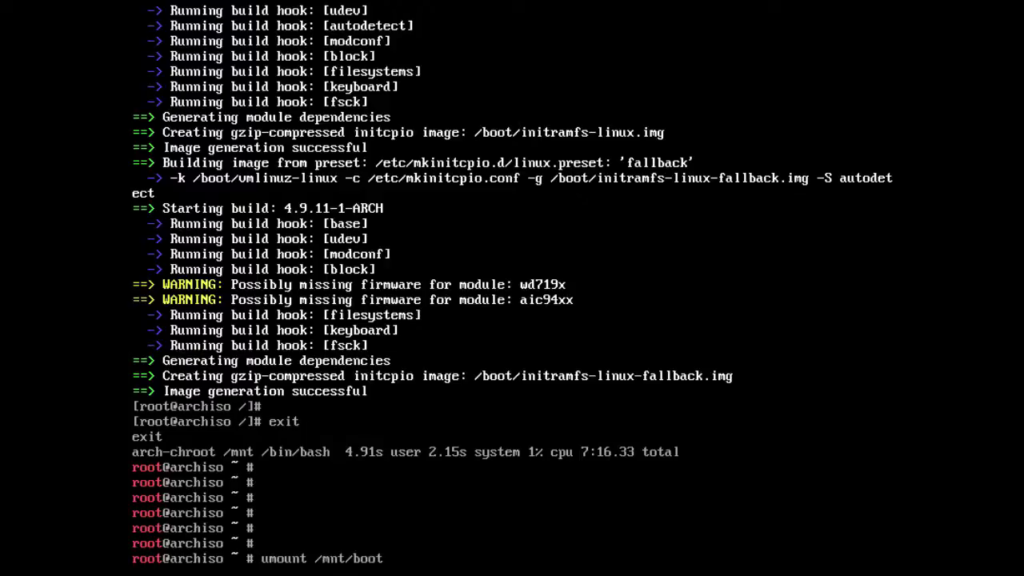
key(Return)
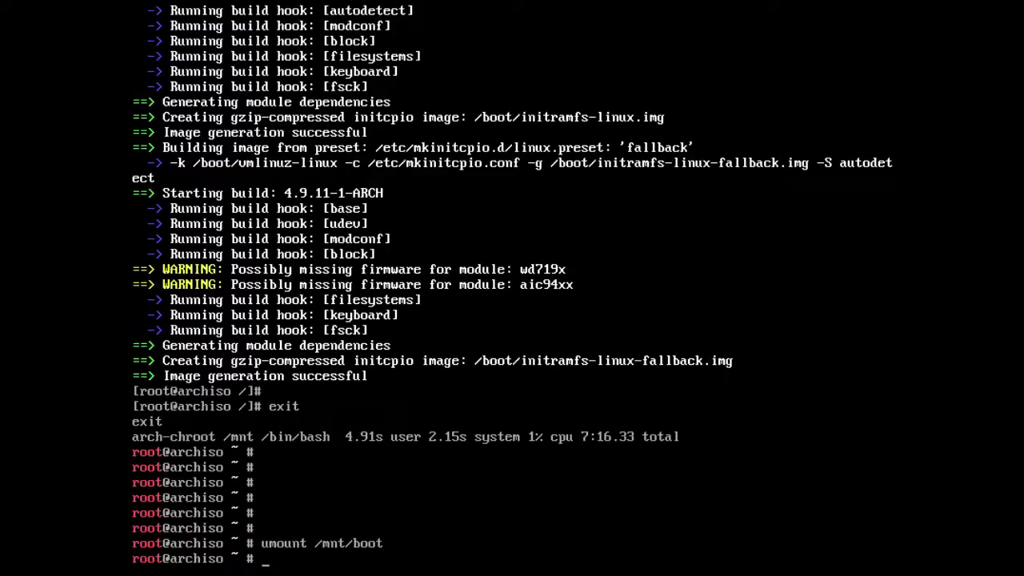
key(Up)
key(BackSpace)
key(BackSpace)
key(BackSpace)
key(BackSpace)
key(BackSpace)
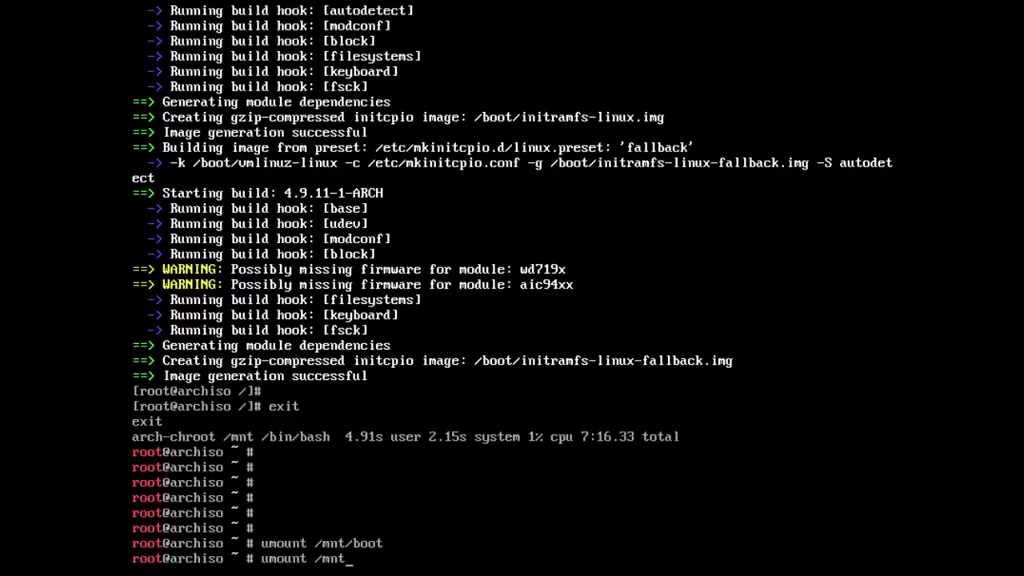
key(Return)
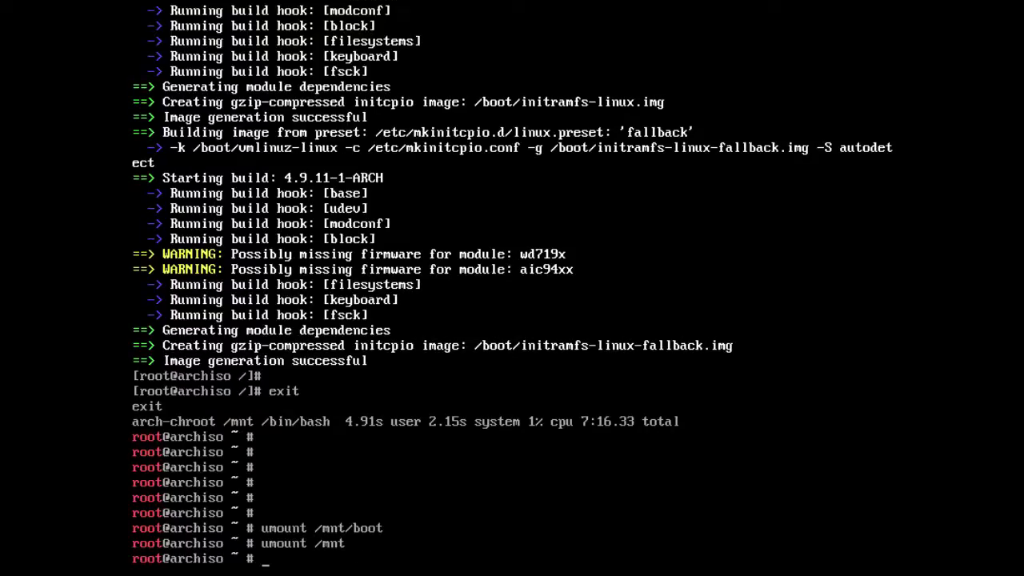
text(reboot)
- Reboot, boot the Arch Linux GRUB entry, and log in as root
key(Return)
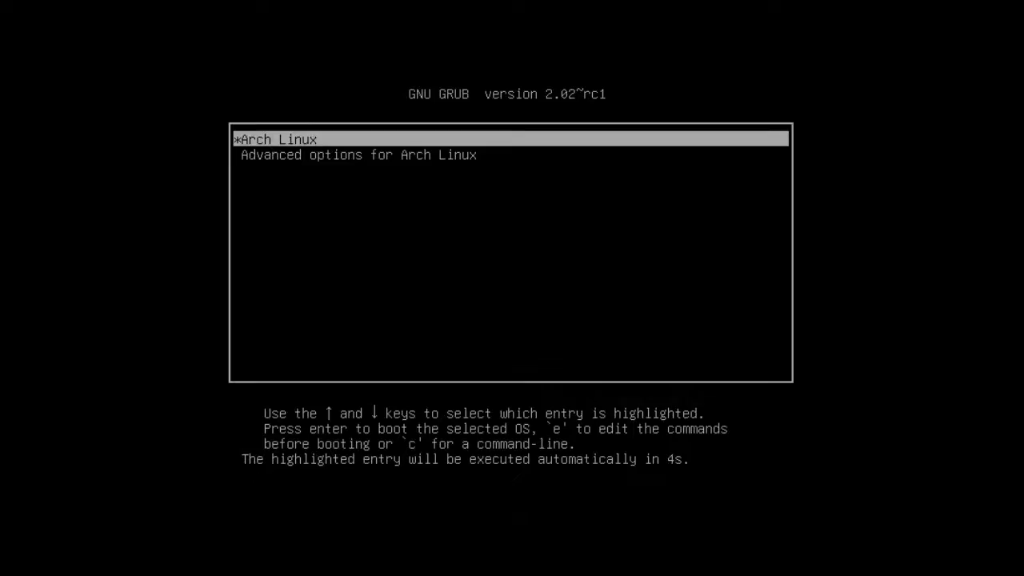
key(Return)
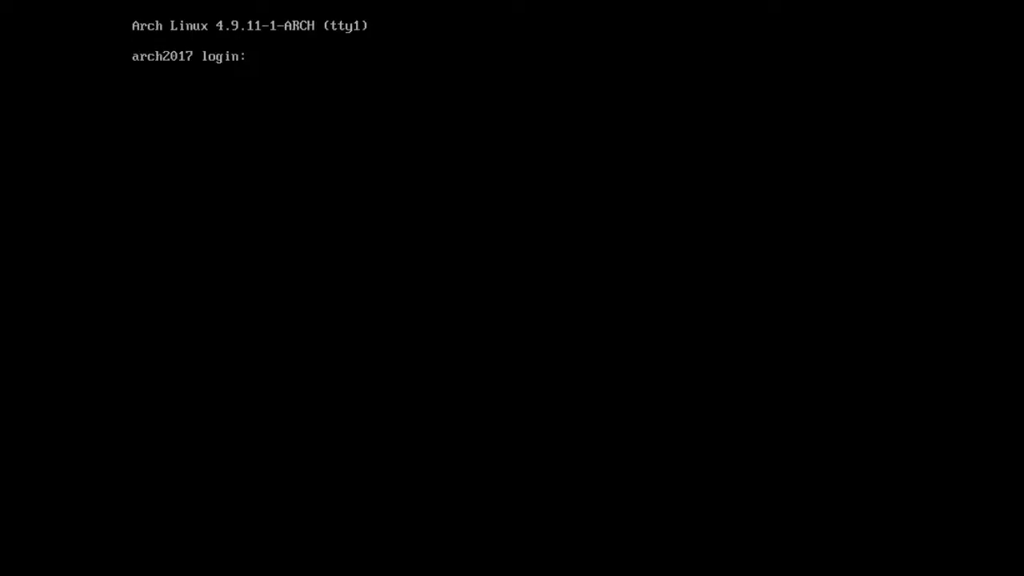
text(root)
key(Return)
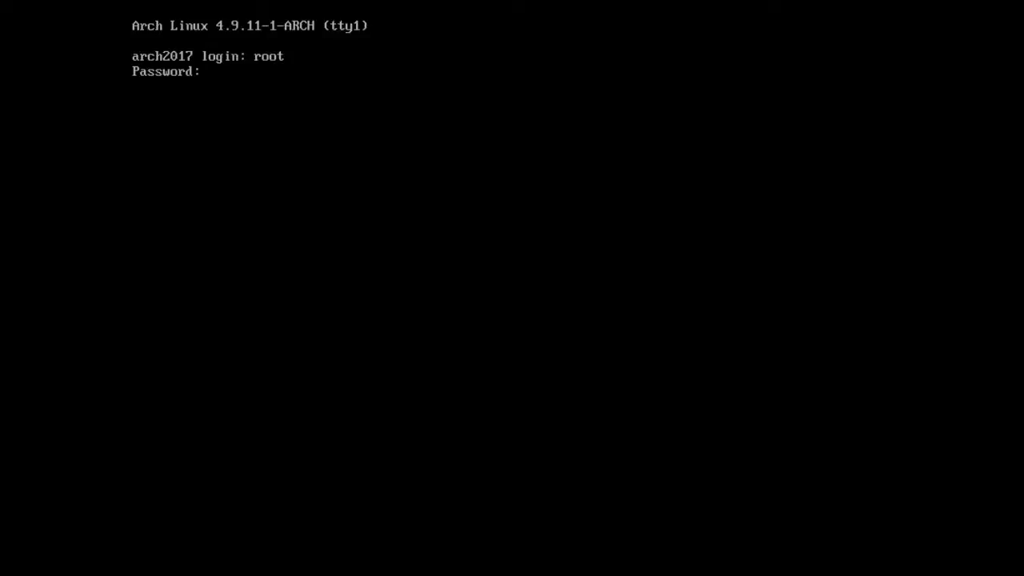
key(Return)
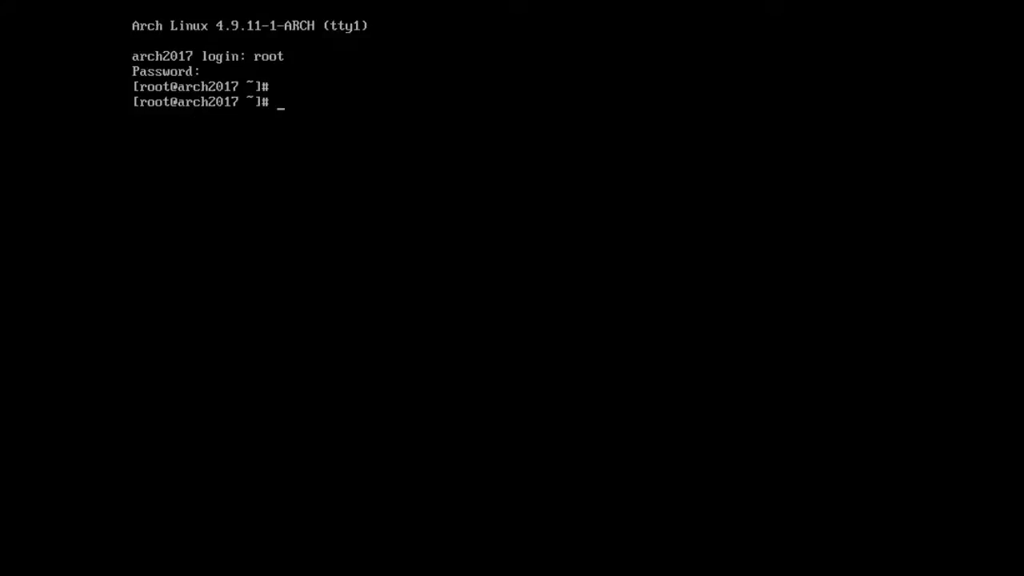
text(ping -c 3 www.google.com)
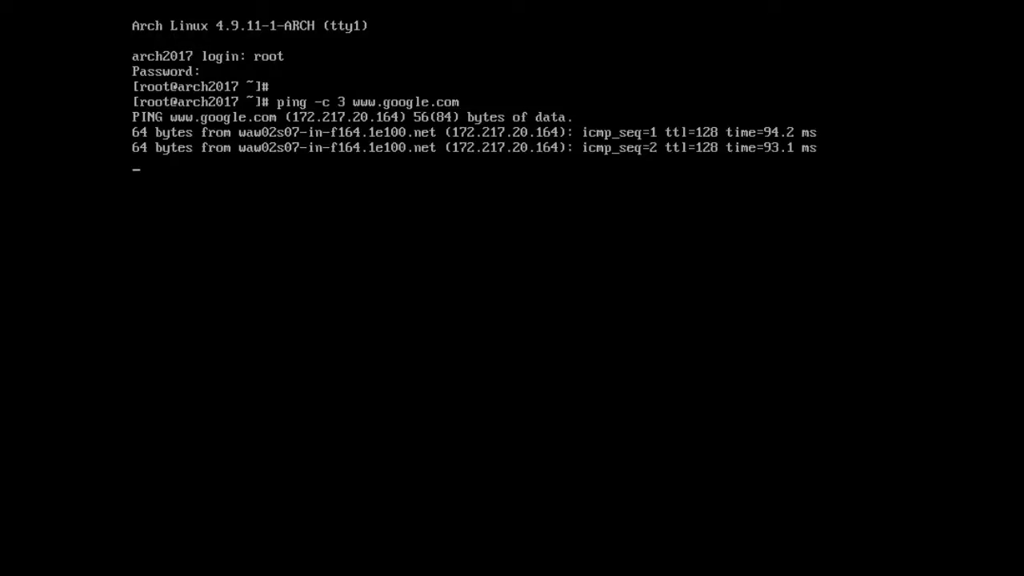
key(Return)
text(p)
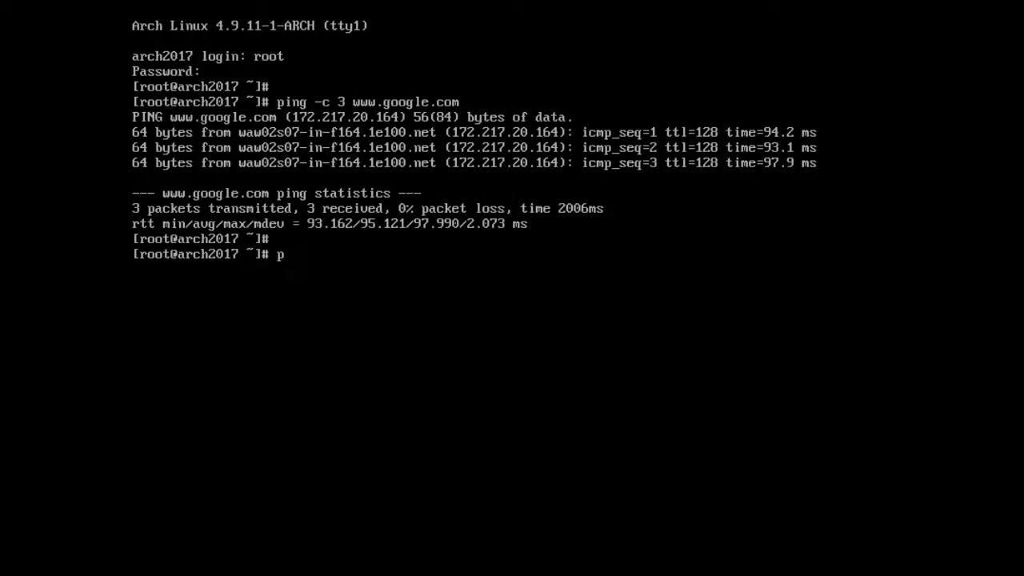
text(acman -Syu)
key(Return)
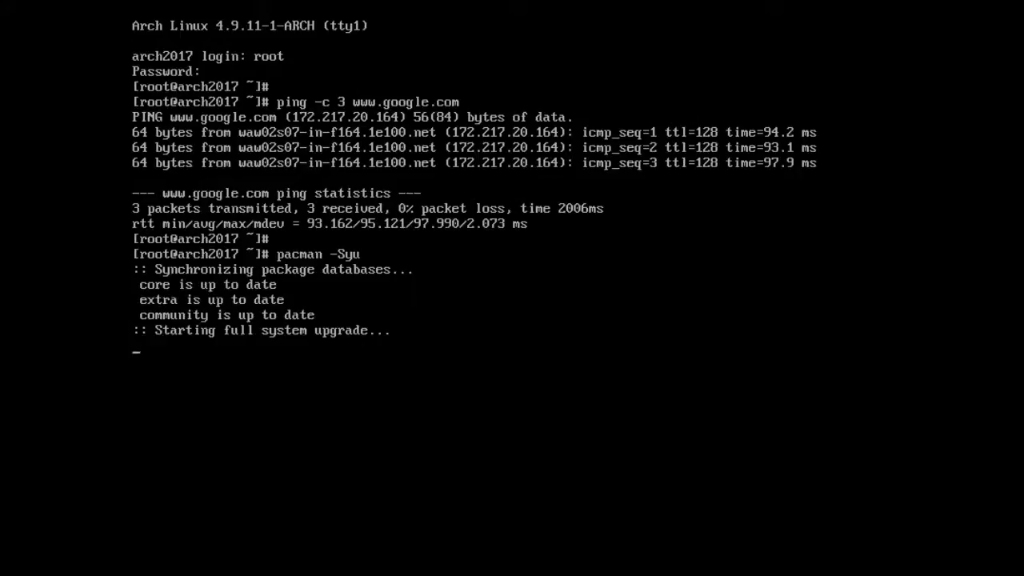
key(Return)
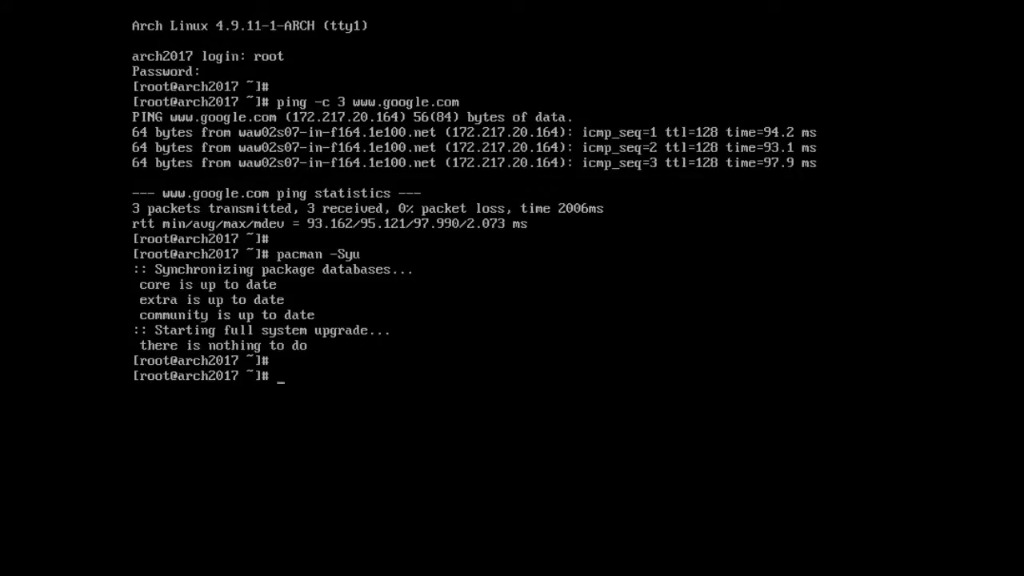
text(clear)
key(Return)
key(Return)
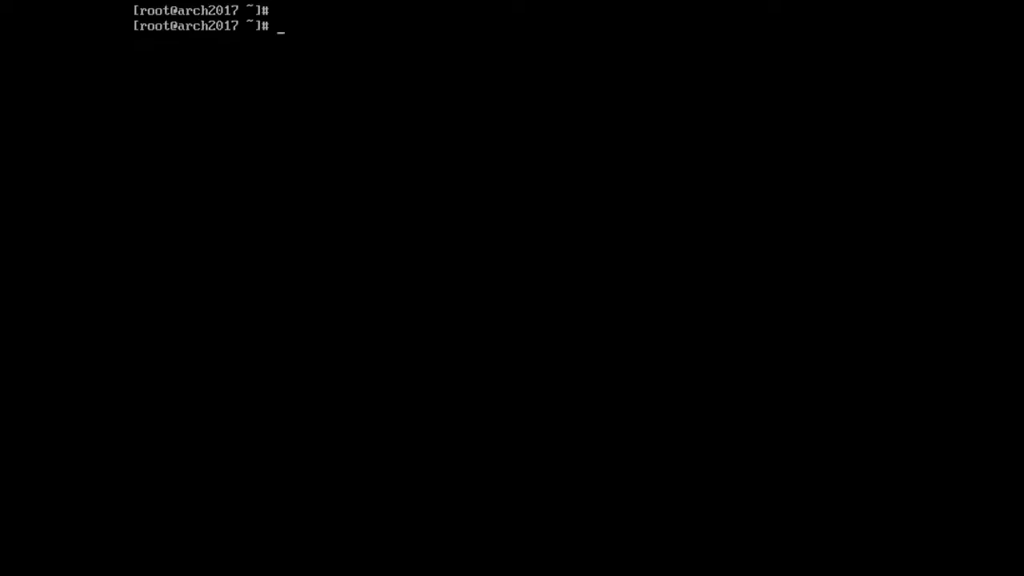
key(Return)
- Install xorg, xterm, xorg-twm, xorg-xinit and xorg-server-utils, accepting all 51 group members and mesa-libgl
text(pacman)
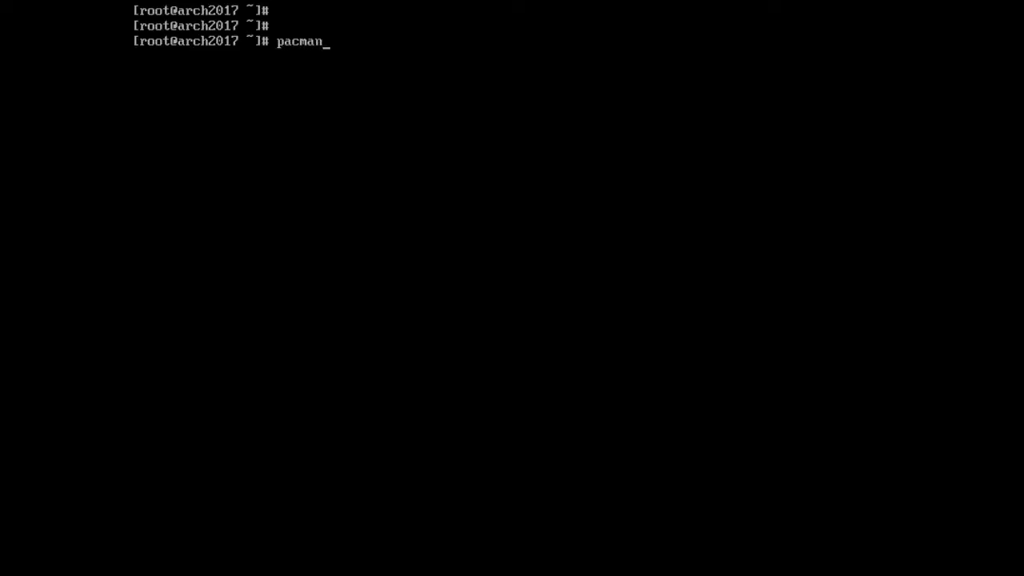
text( -Sy xorg xterm xorg)
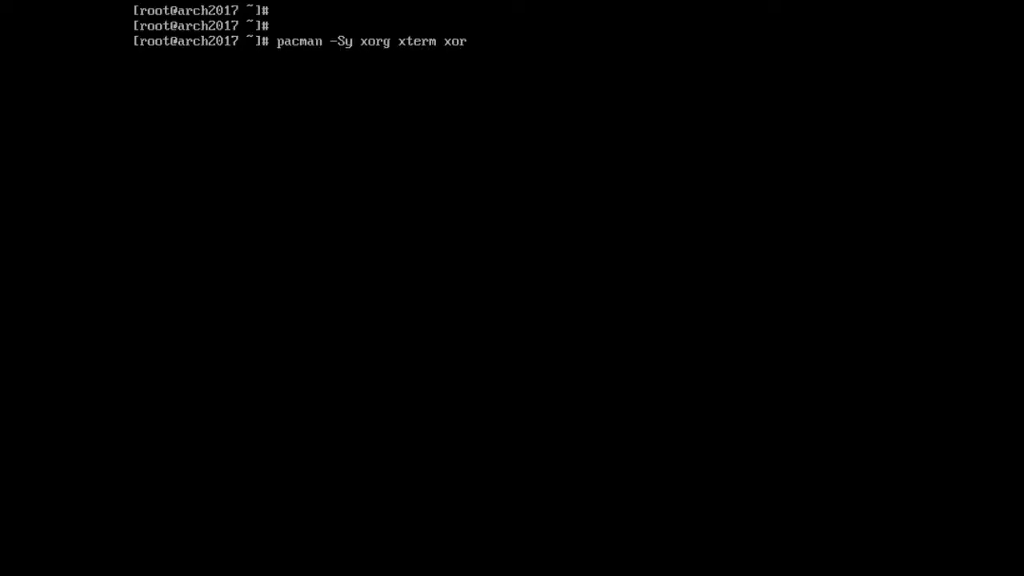
text(-twm xorg-xinit)
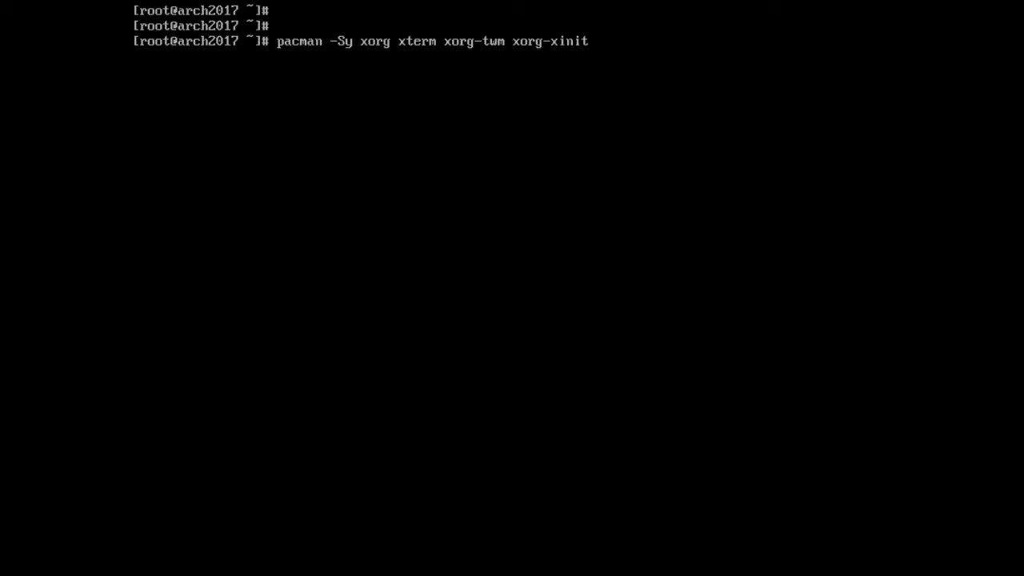
text( xorg-server-utils)
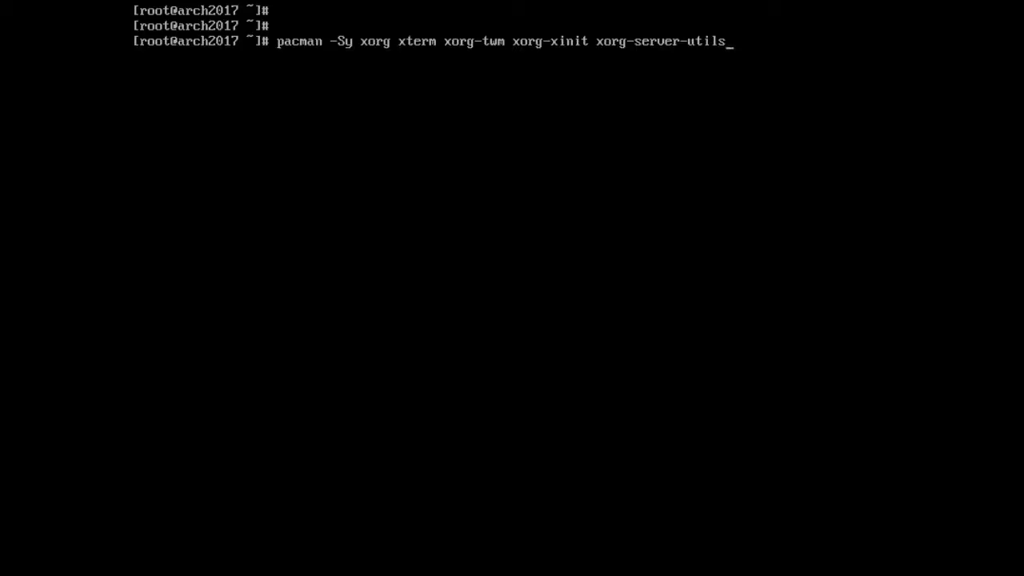
key(Return)
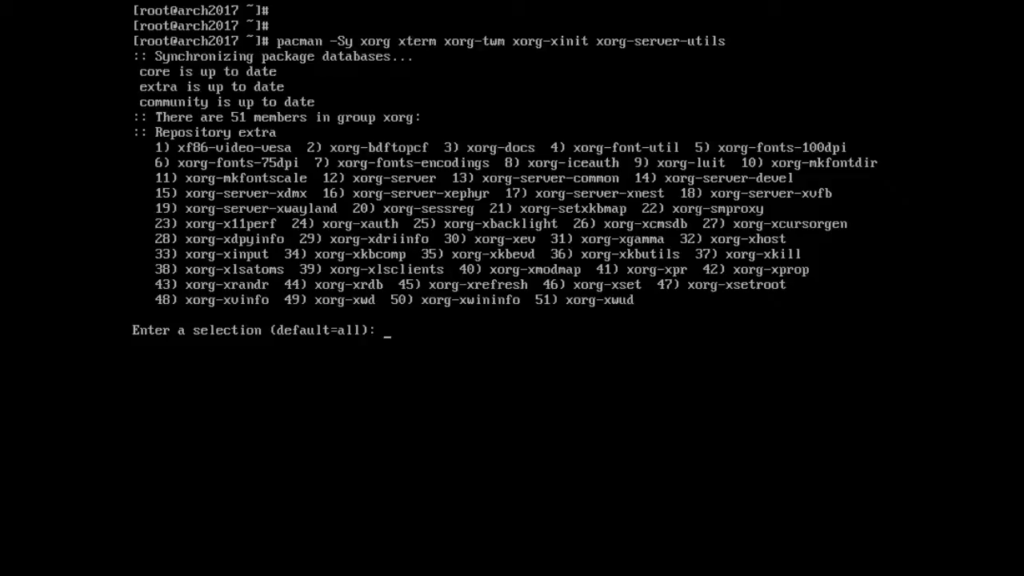
key(Return)
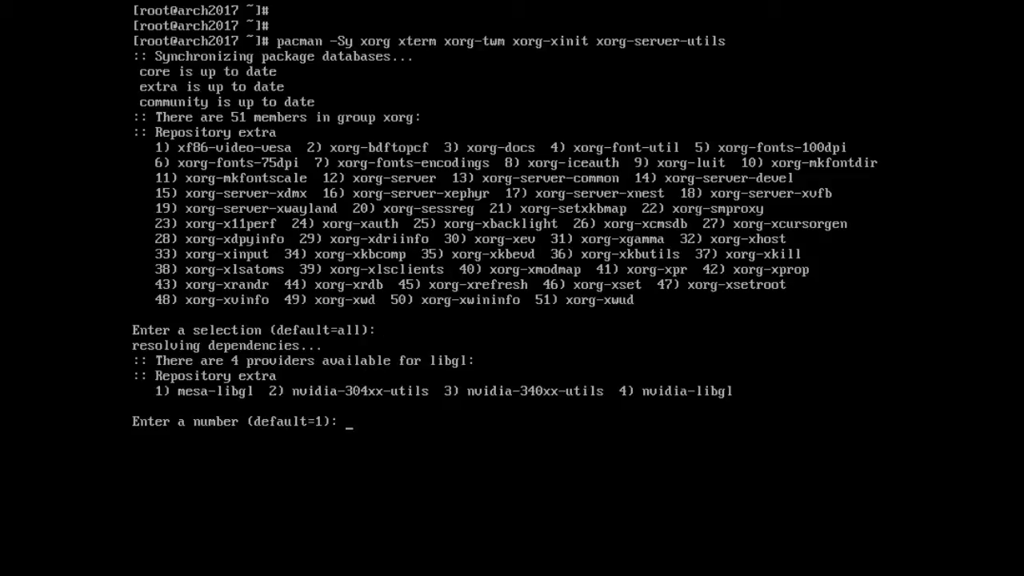
key(Return)
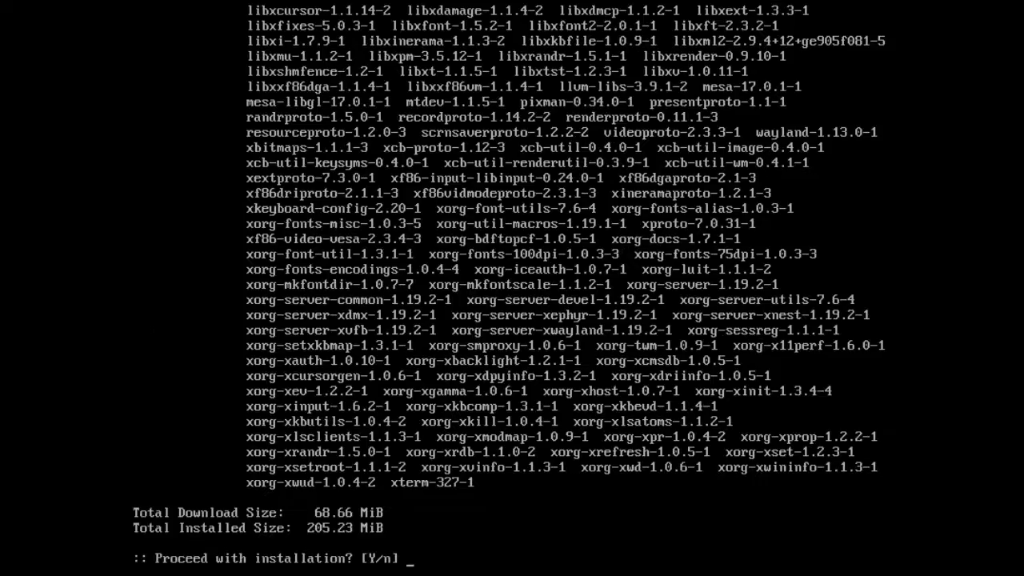
text(y)
key(Return)
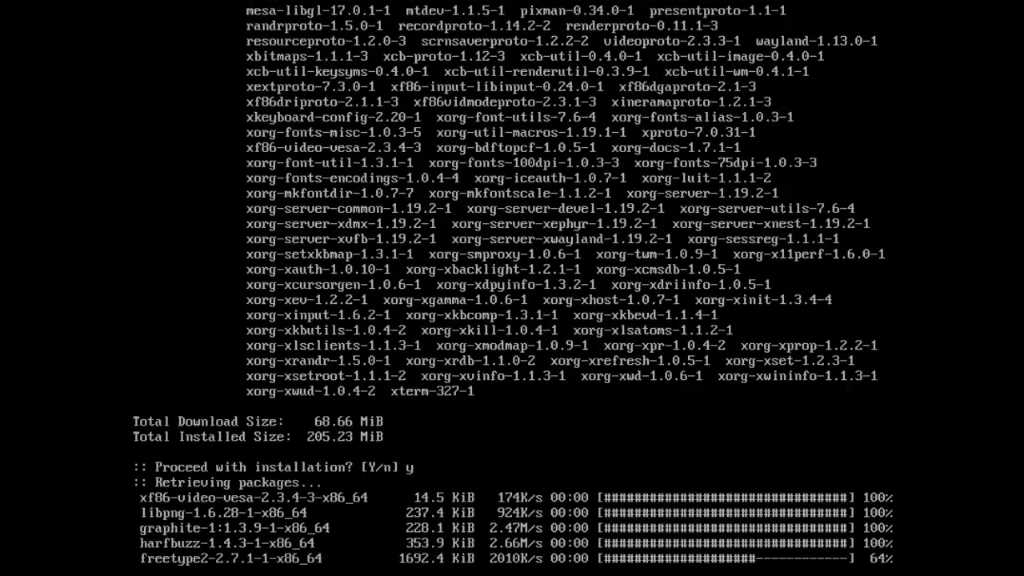
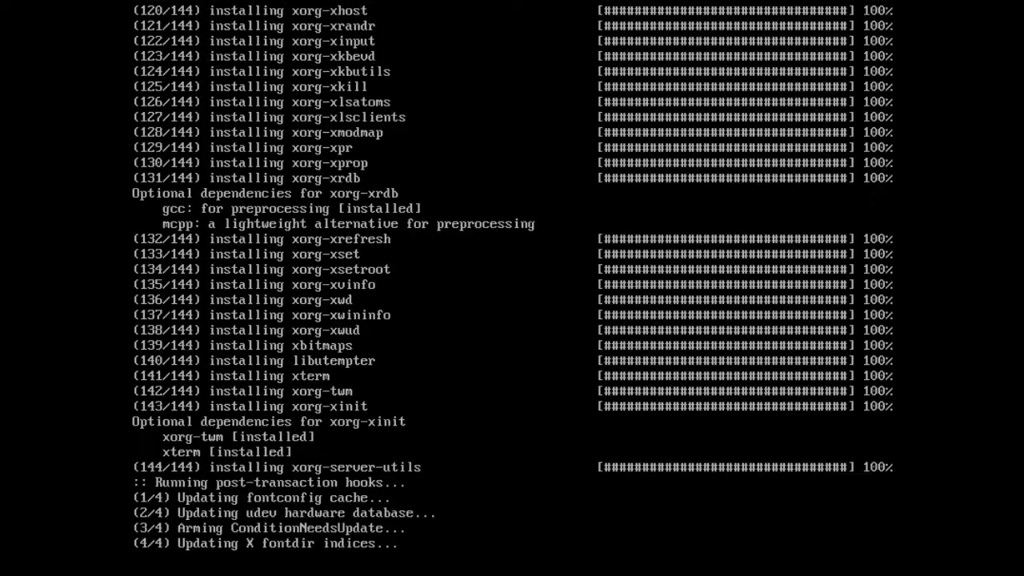
- Run pacman -Syyu, which reports nothing to do, then clear the console
key(Return)
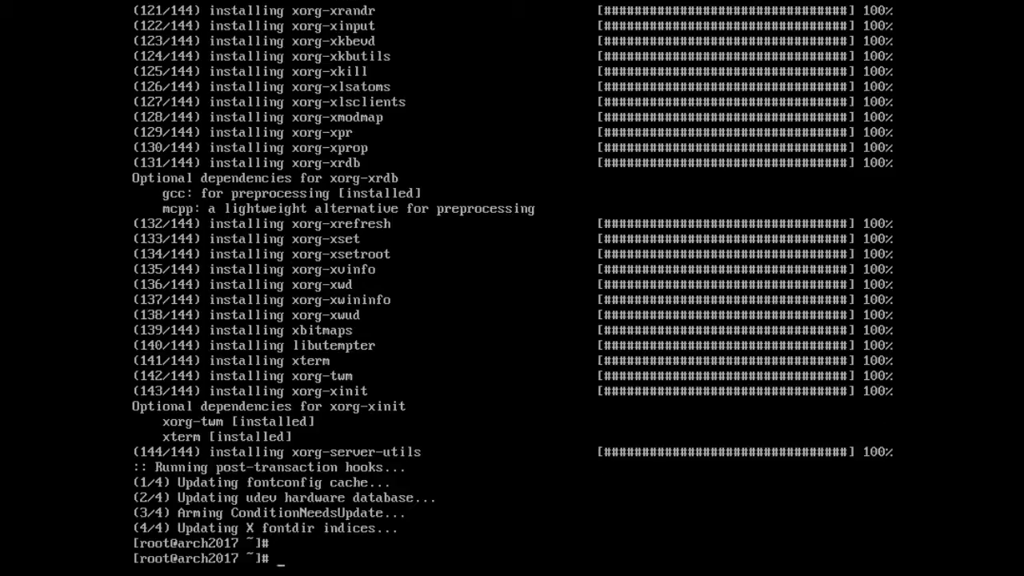
text(pacman -Syyu)
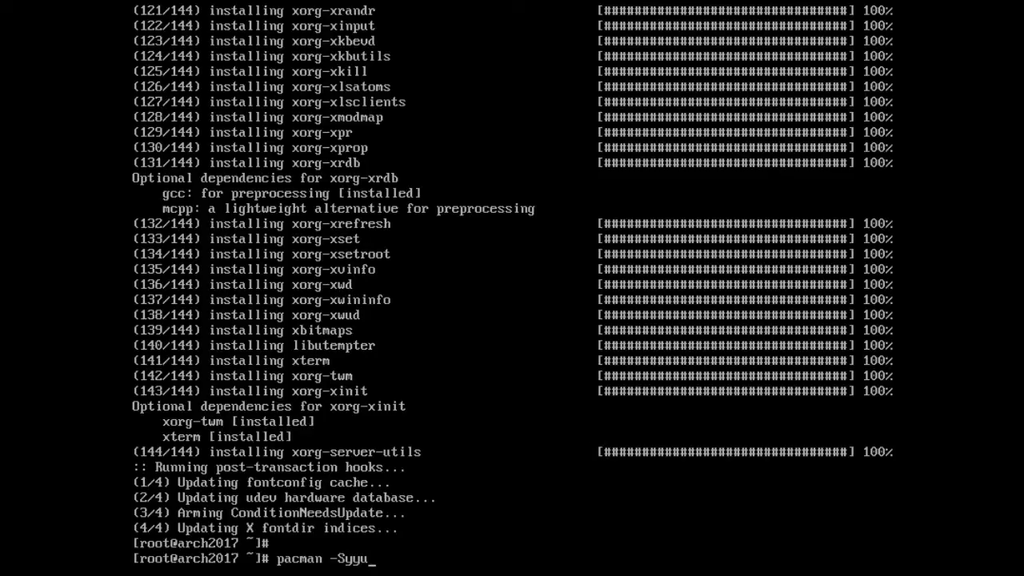
key(Return)
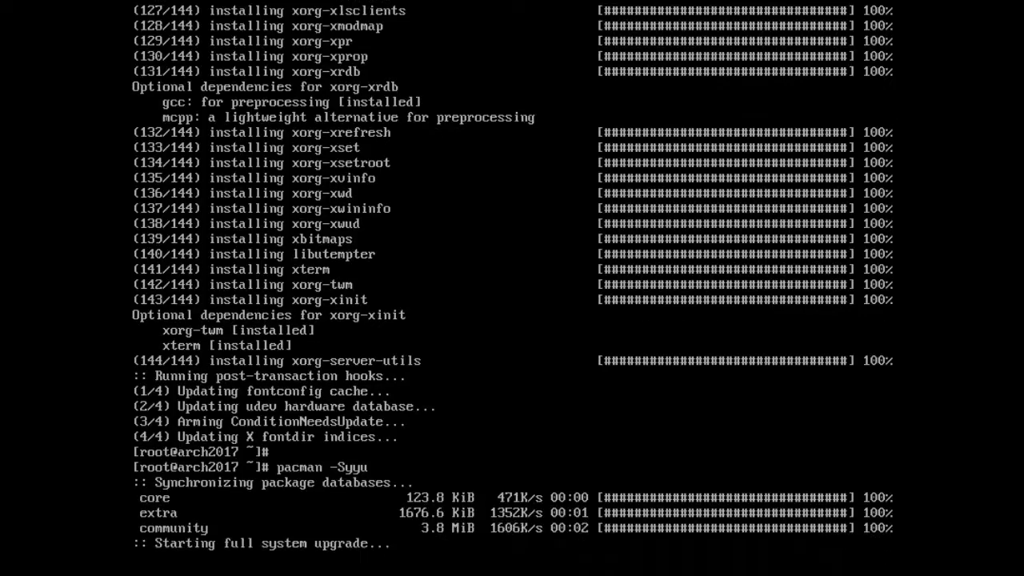
key(Return)
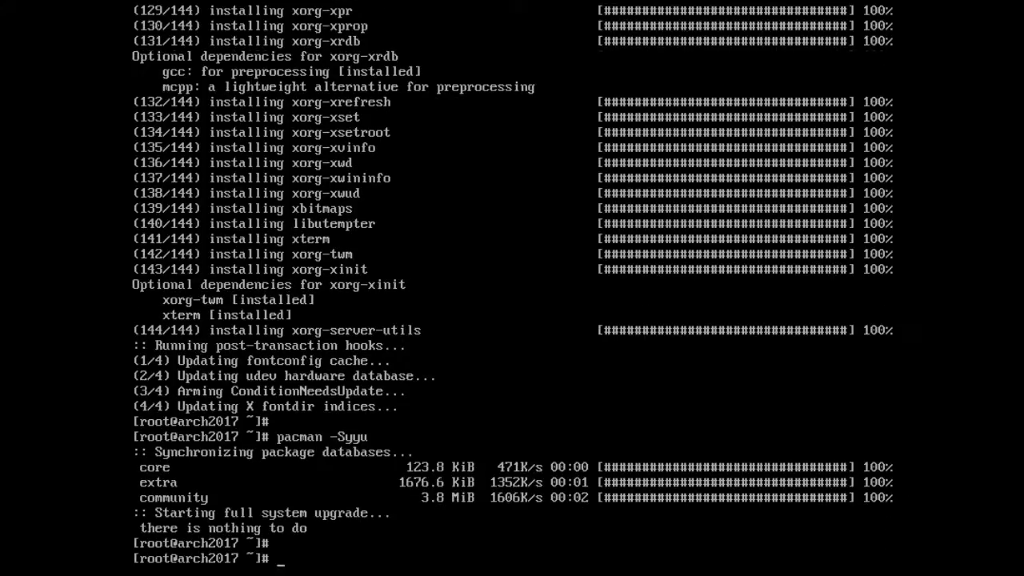
text(clear)
key(Return)
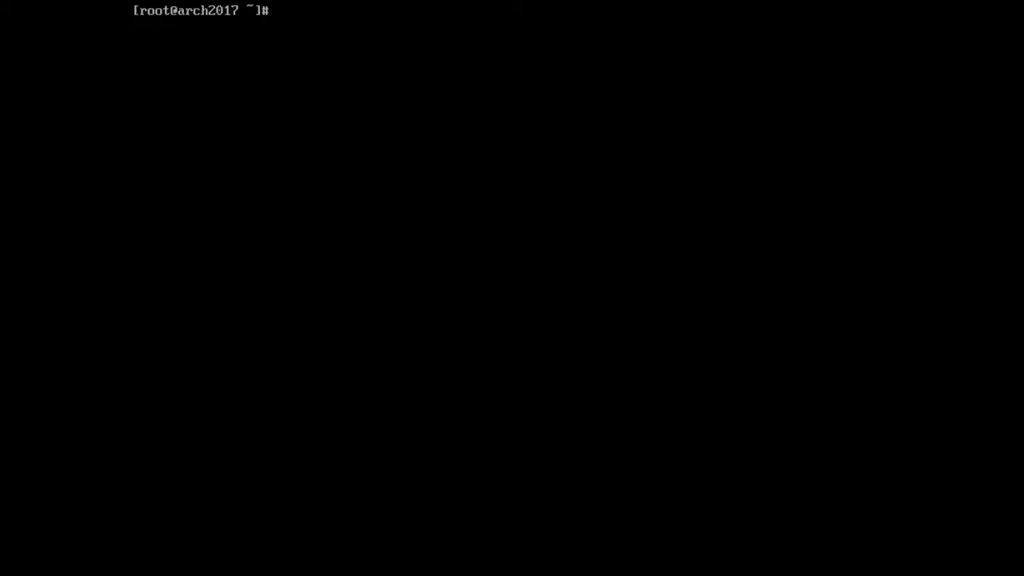
- Install all members of the xfce4 and xfce4-goodies groups, 132 packages, with pacman
key(Return)
key(Return)
text(pacman)
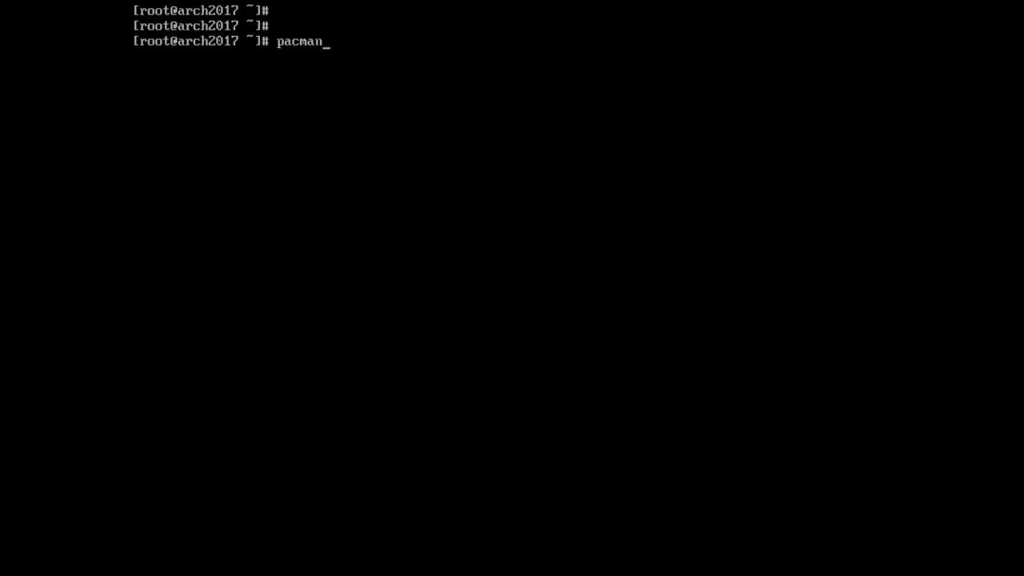
text( -Sy xfce4 xfce4)
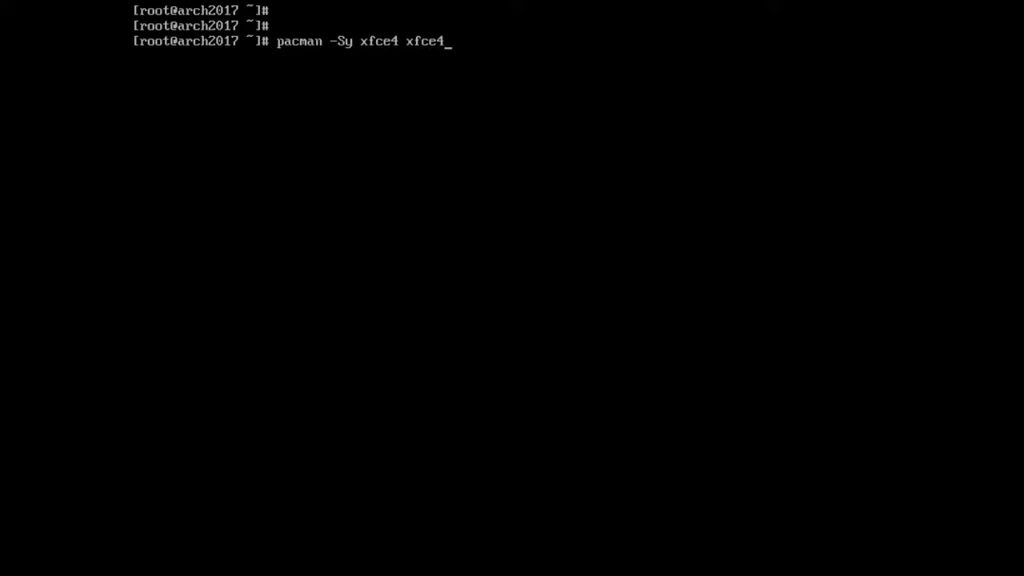
text(-goodies)
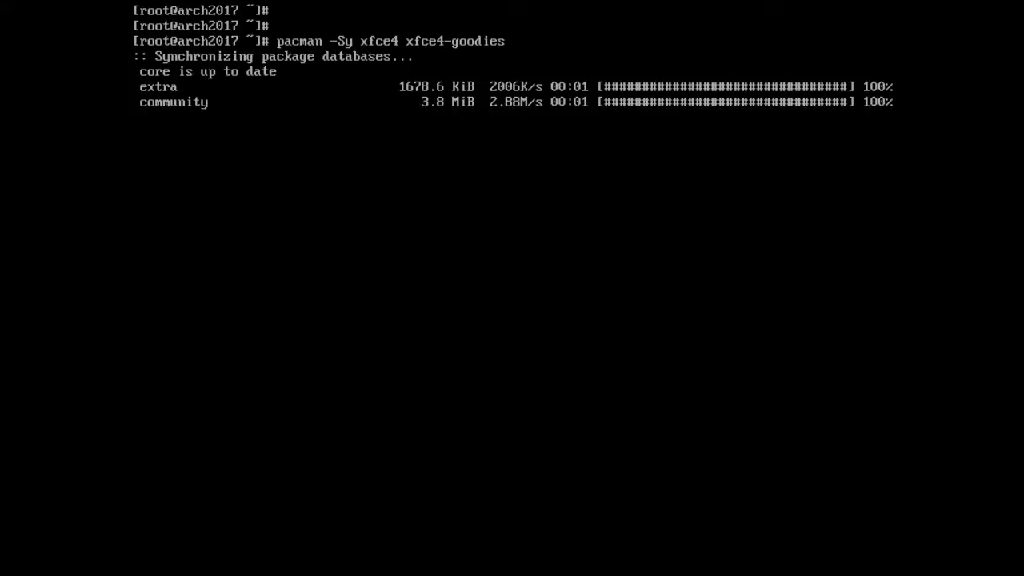
key(Return)
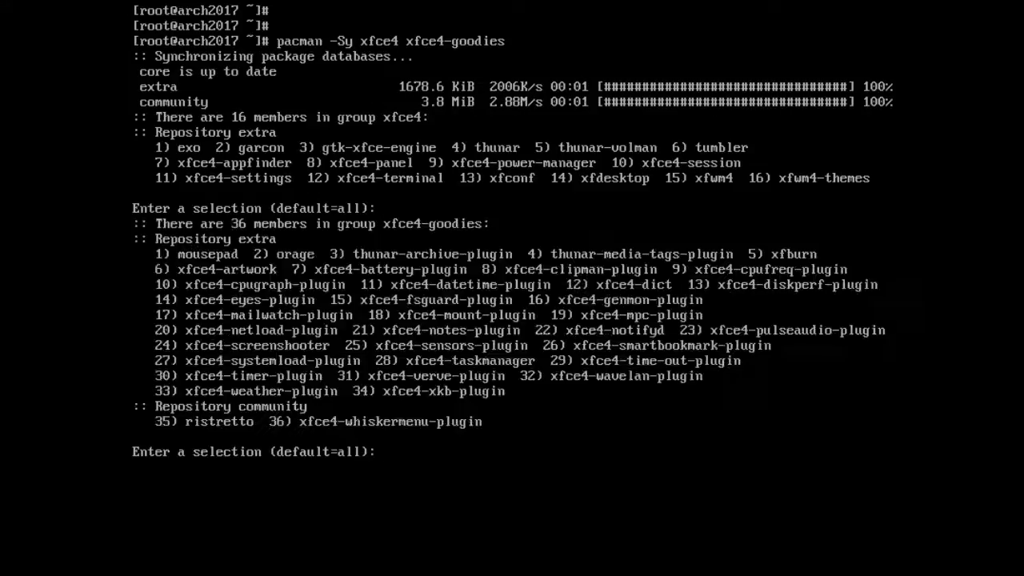
key(Return)
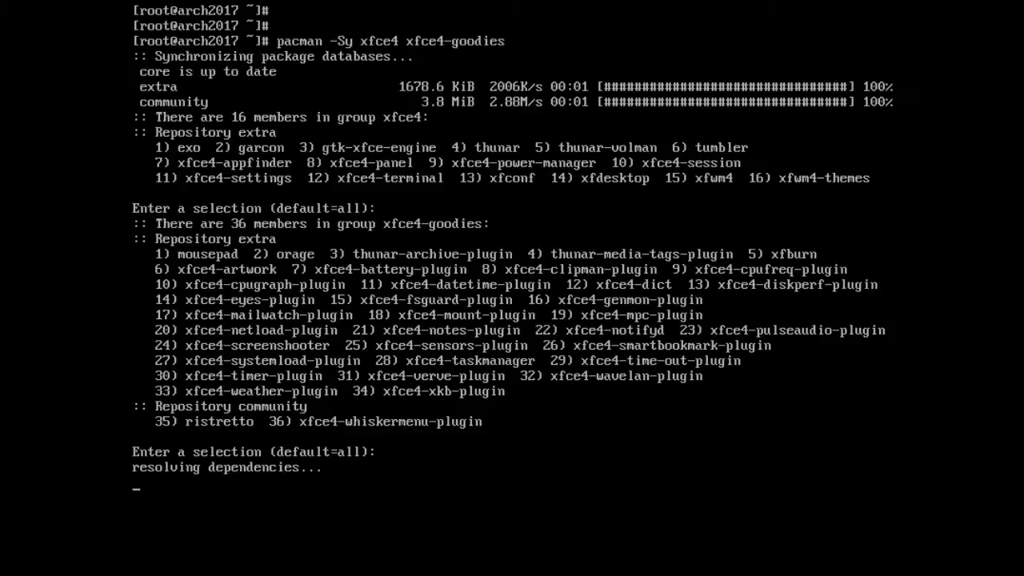
text(y)
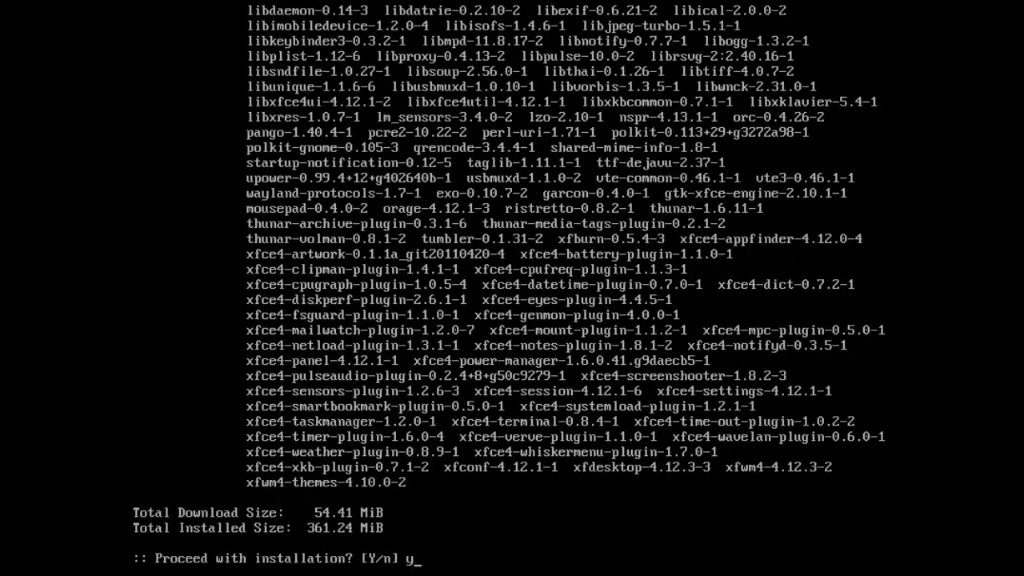
key(Return)
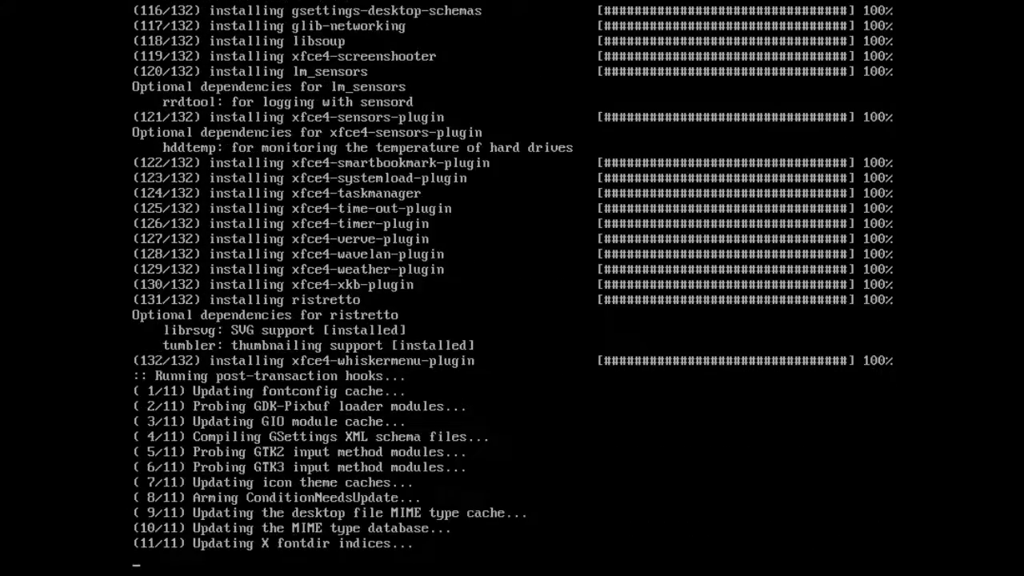
key(Return)
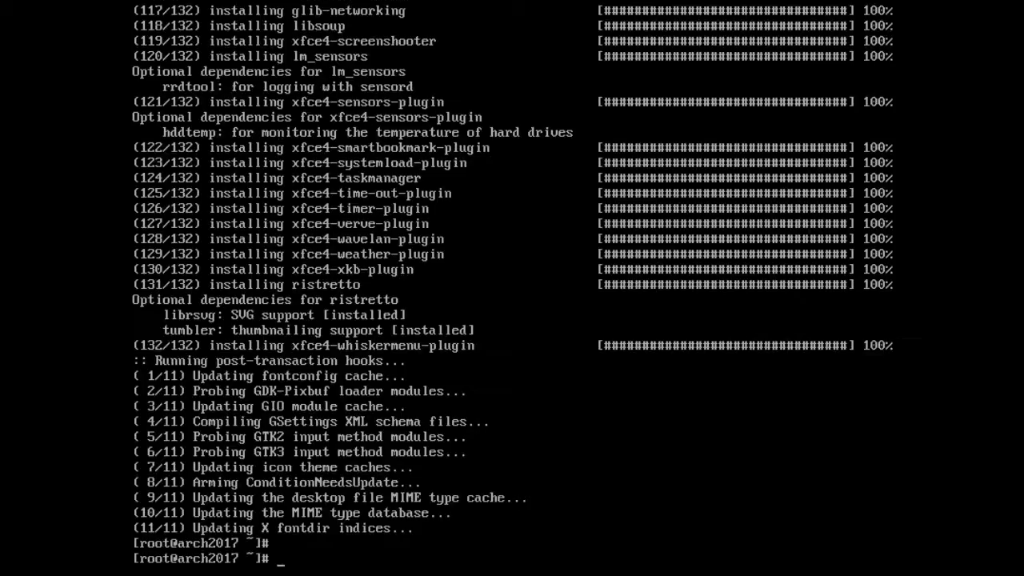
- Install the ttf-freefont font package with pacman -Sy ttf-freefont
text(pacman -Sy ttf-f)
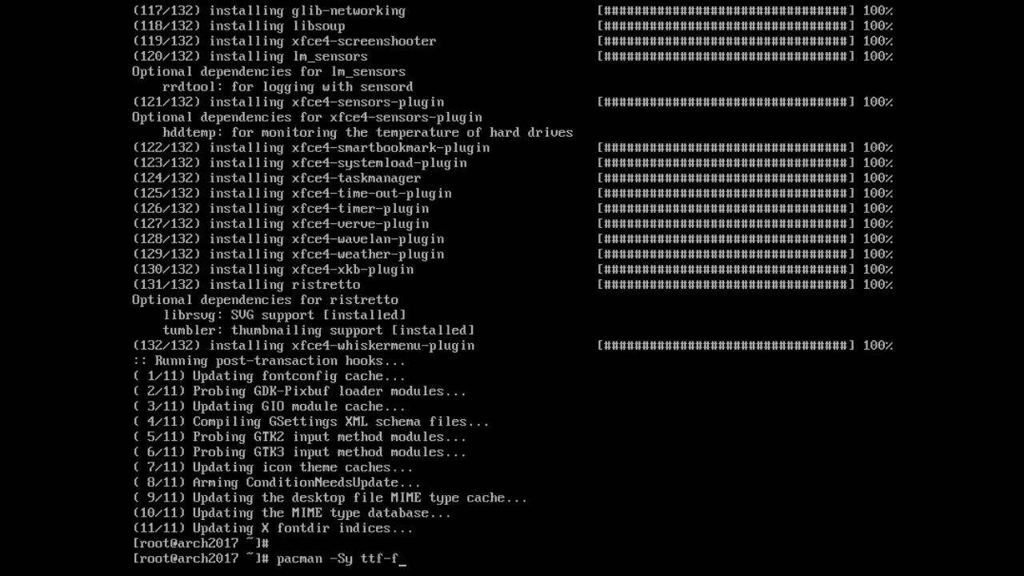
text(reefont)
key(Return)
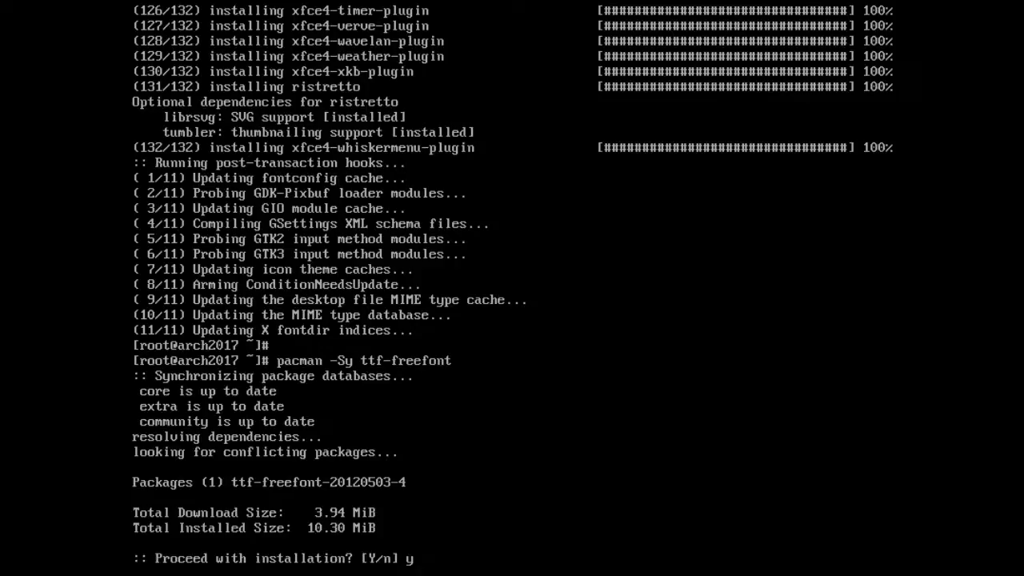
key(Return)
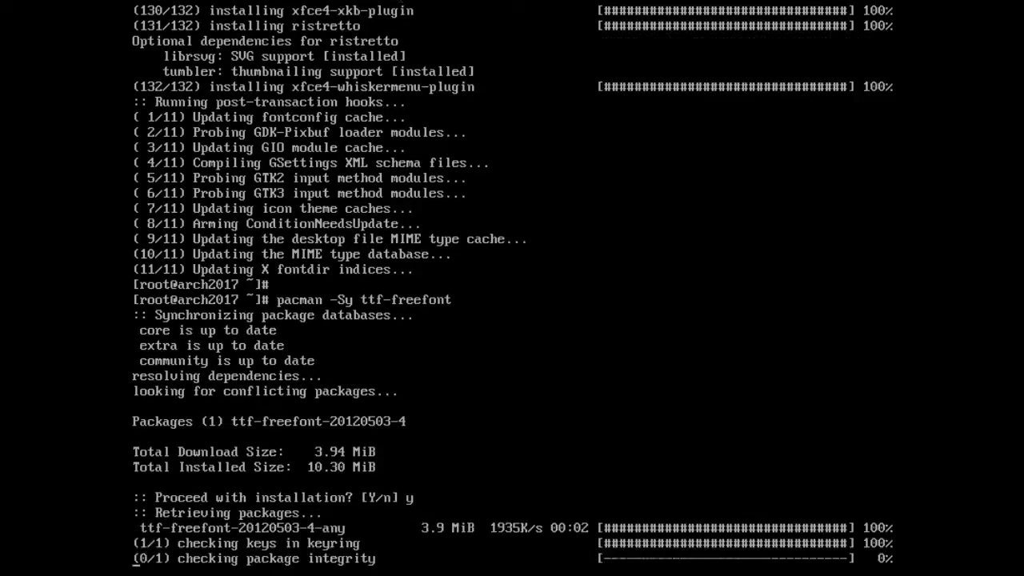
key(Return)
text(pacman -S)
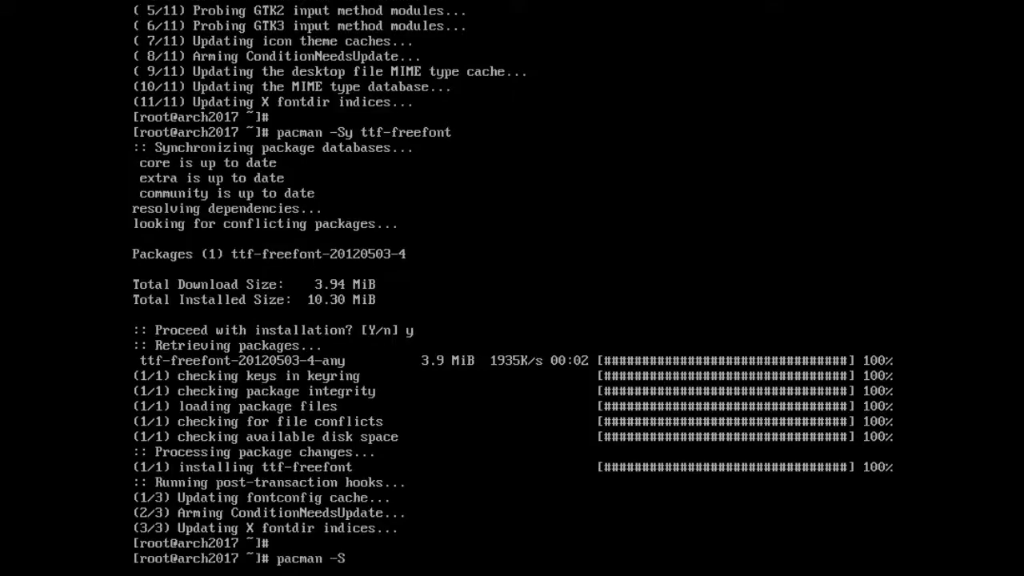
text(y lightdm lightdm-gtk)
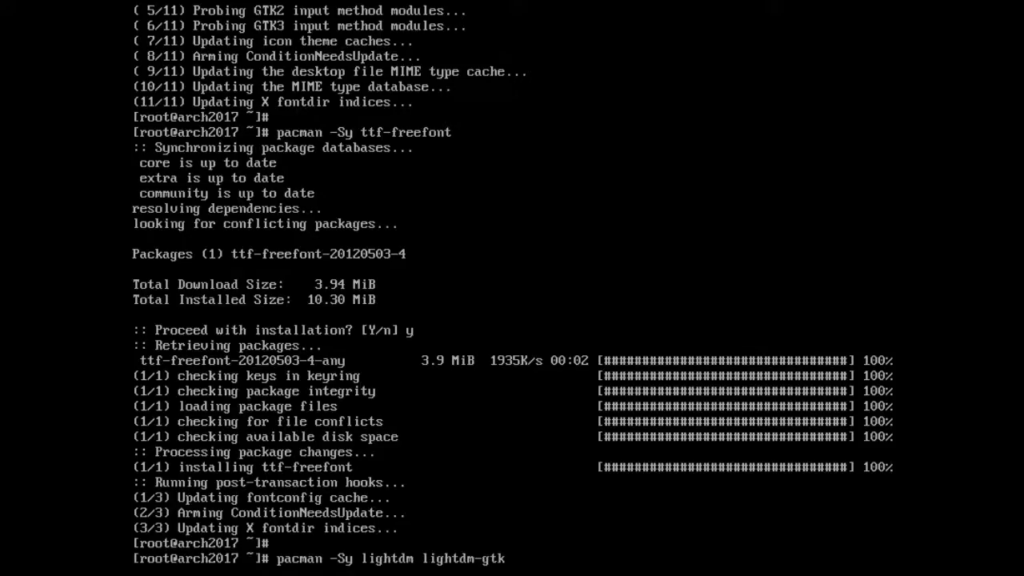
text(-greeter)
- Install lightdm and lightdm-gtk-greeter, confirming with y
key(Return)
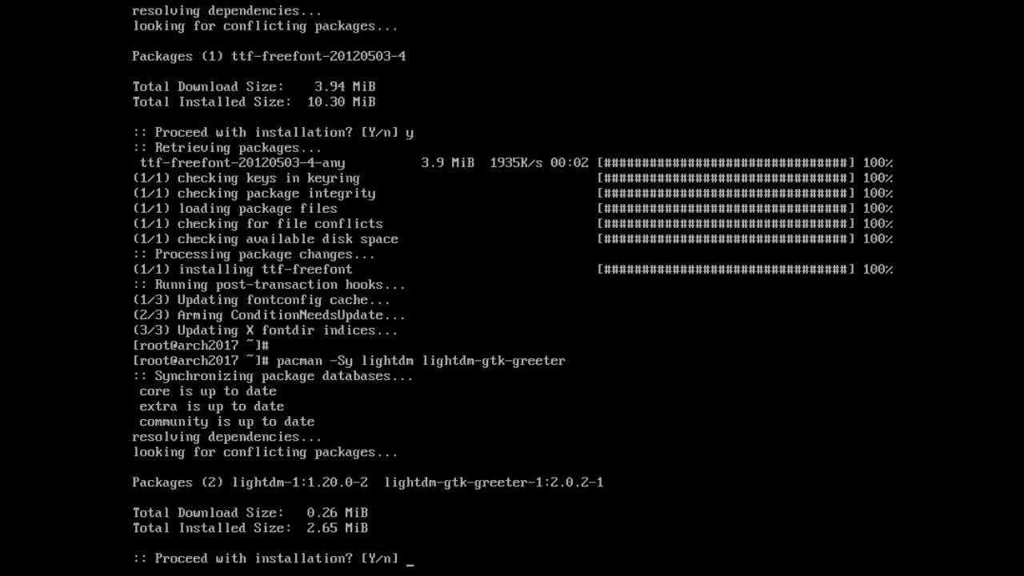
text(y)
key(Return)
key(Return)
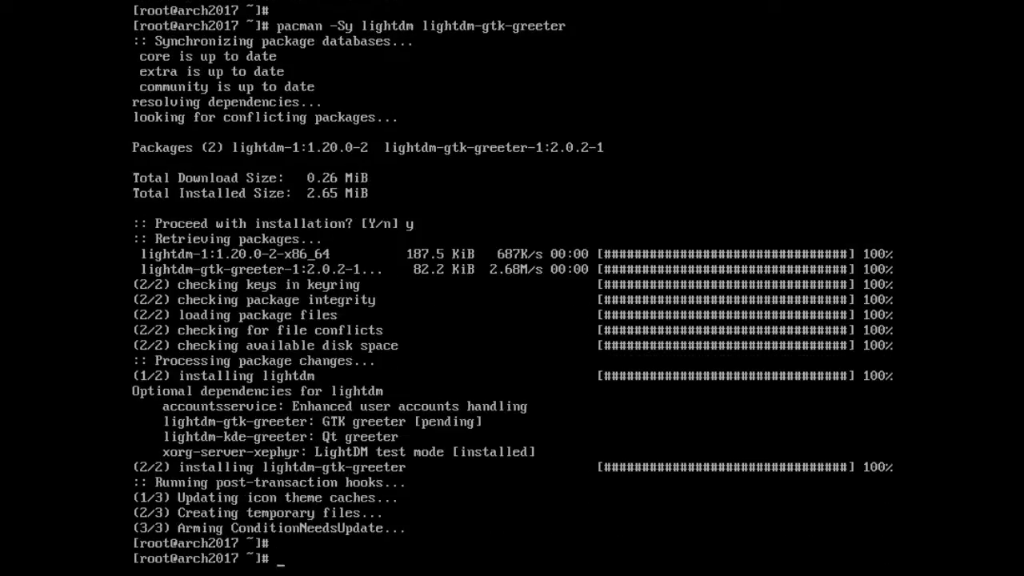
- Enable lightdm.service at boot and clear the console
text(systemctl en)
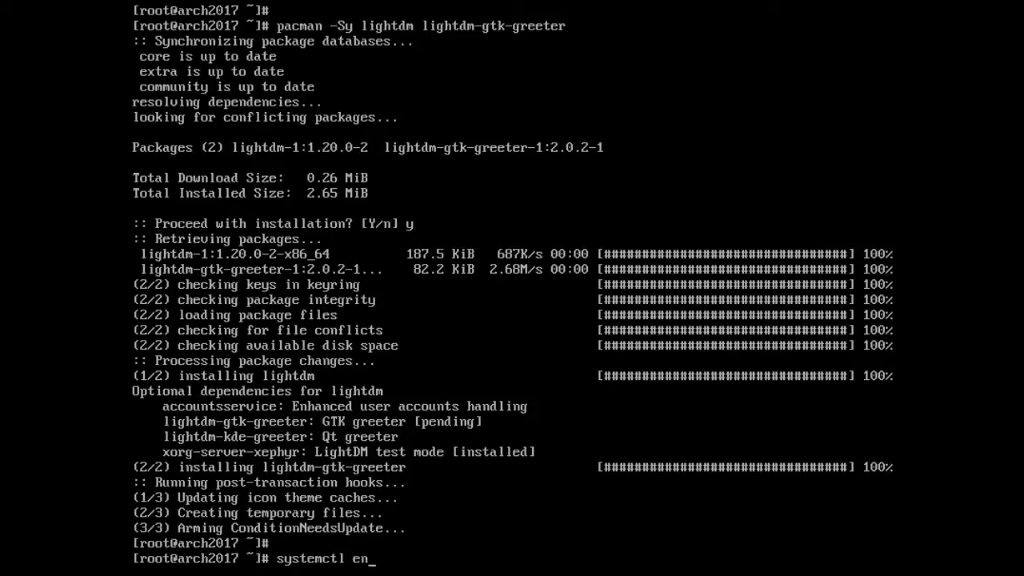
text(able lightdm.service)
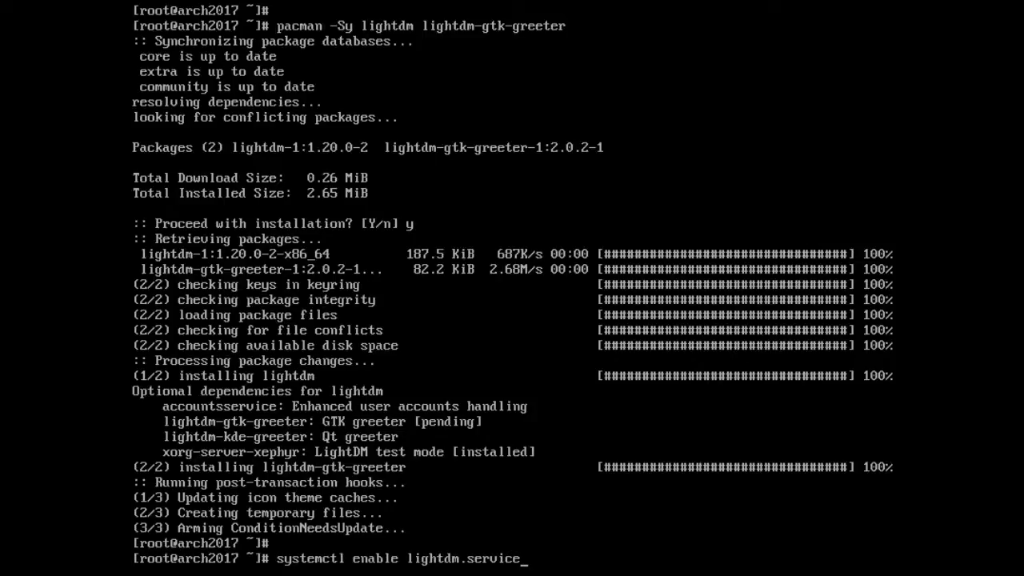
key(Return)
key(Return)
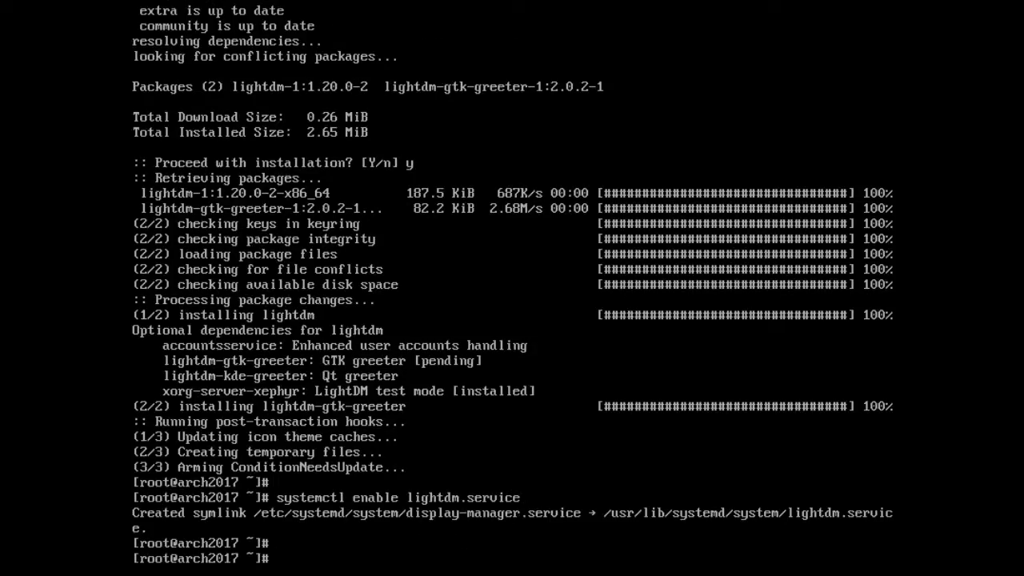
text(clear)
key(Return)
key(Return)
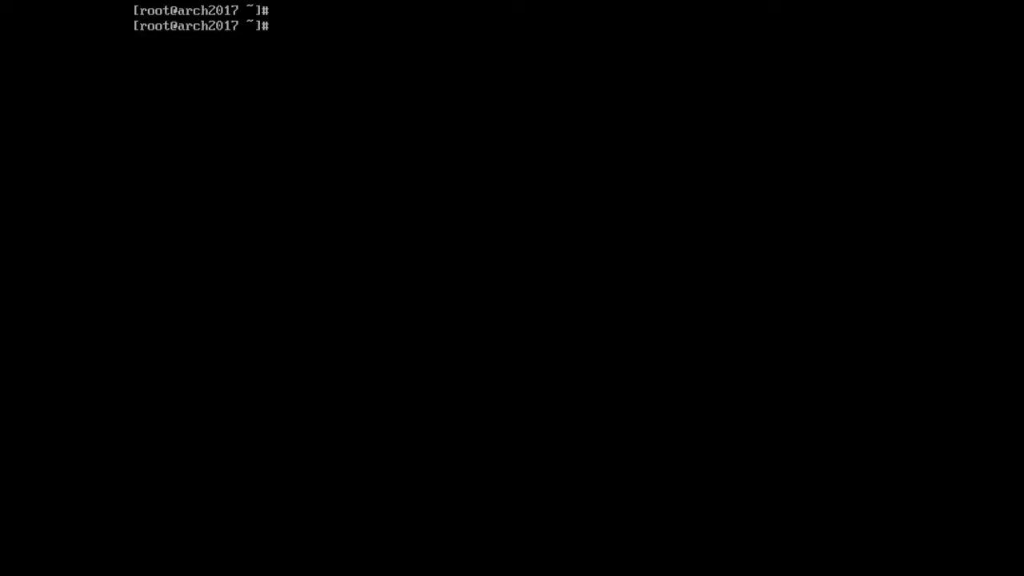
key(Return)
- Install firefox, qt4, vlc, gimp and flashplugin, keeping the default libx264 provider
text(pacman)
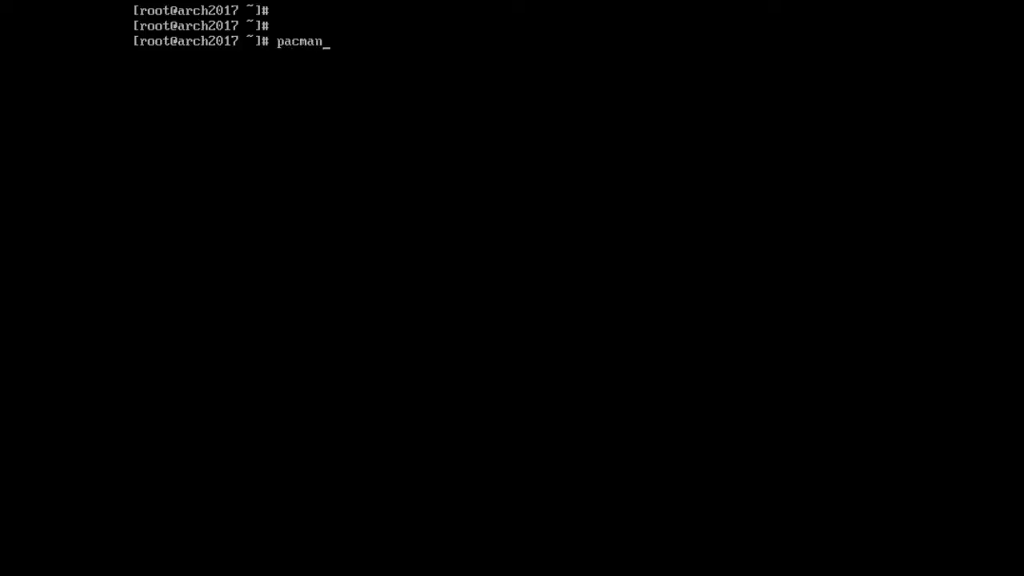
text( -Sy firefox qt4 )
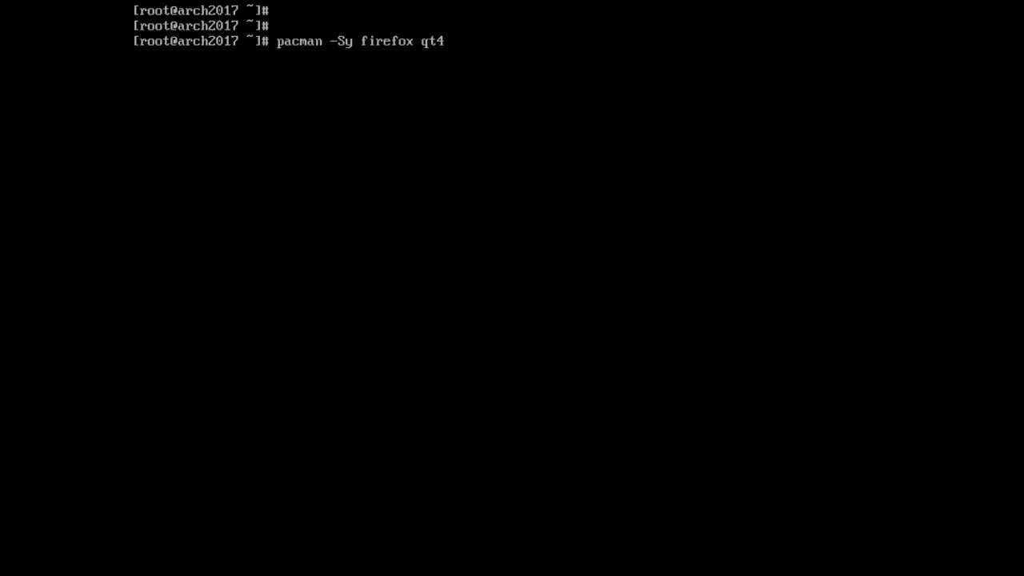
text(vlc gimp flashplugin)
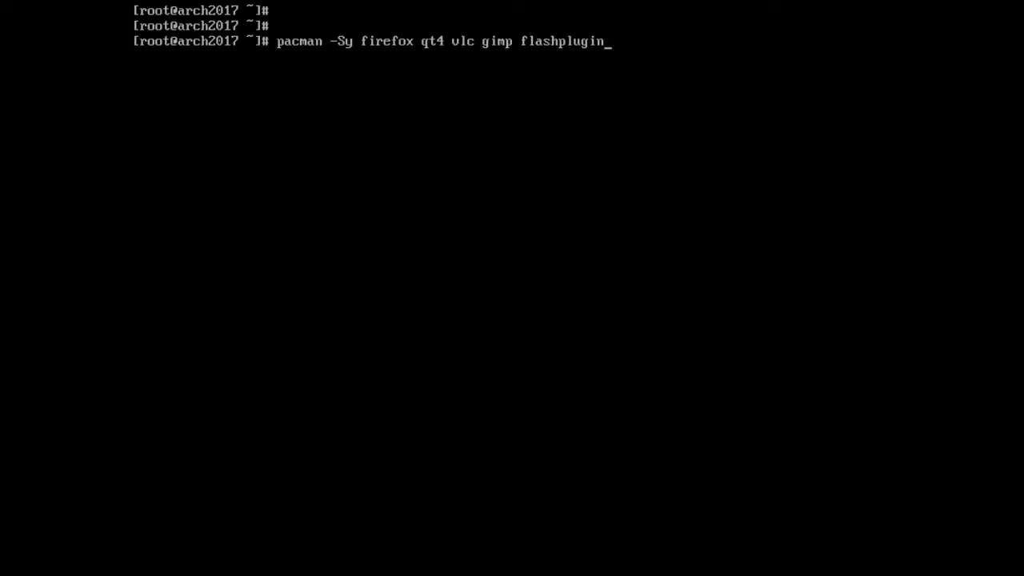
key(Return)
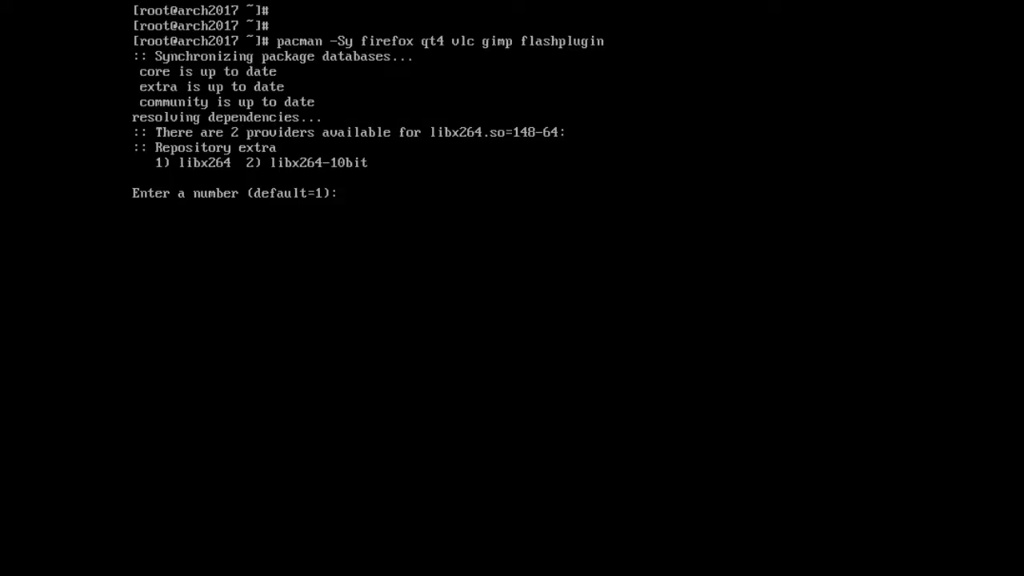
key(Return)
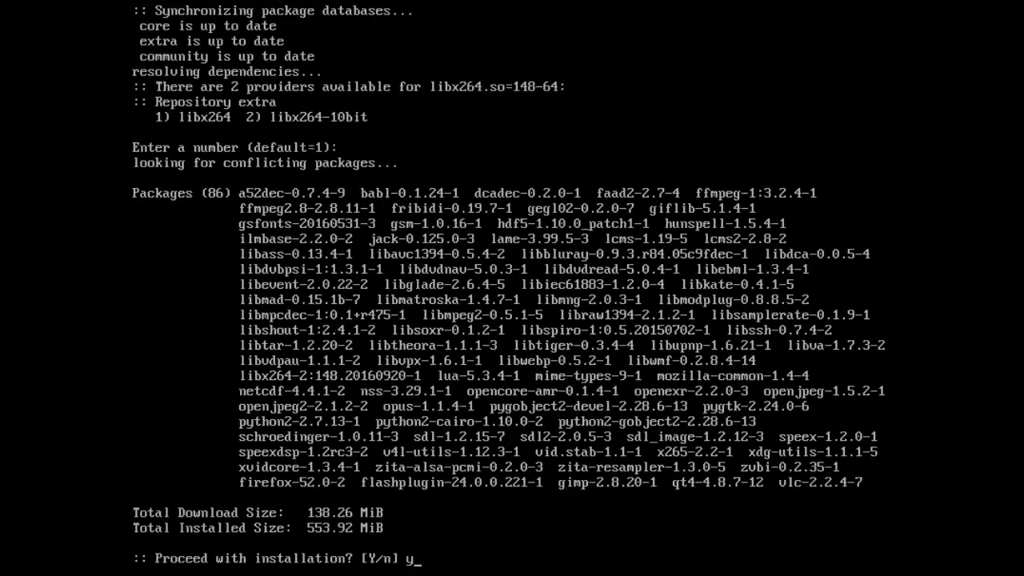
key(Return)
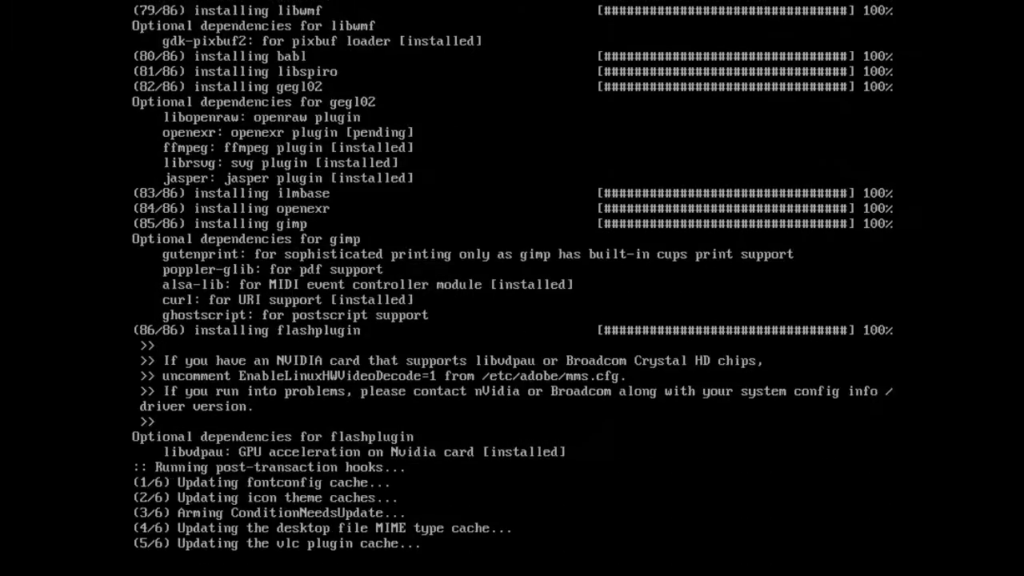
key(Return)
- Install libreoffice, filezilla and archlinux-wallpaper with the default provider, then reboot
text(pac)
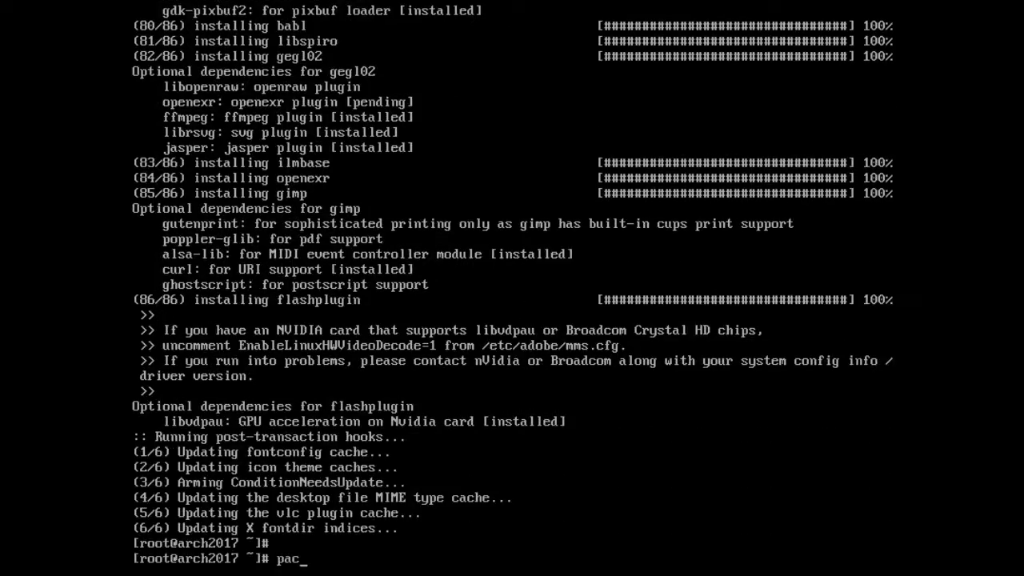
text(man -Sy libreoffice)
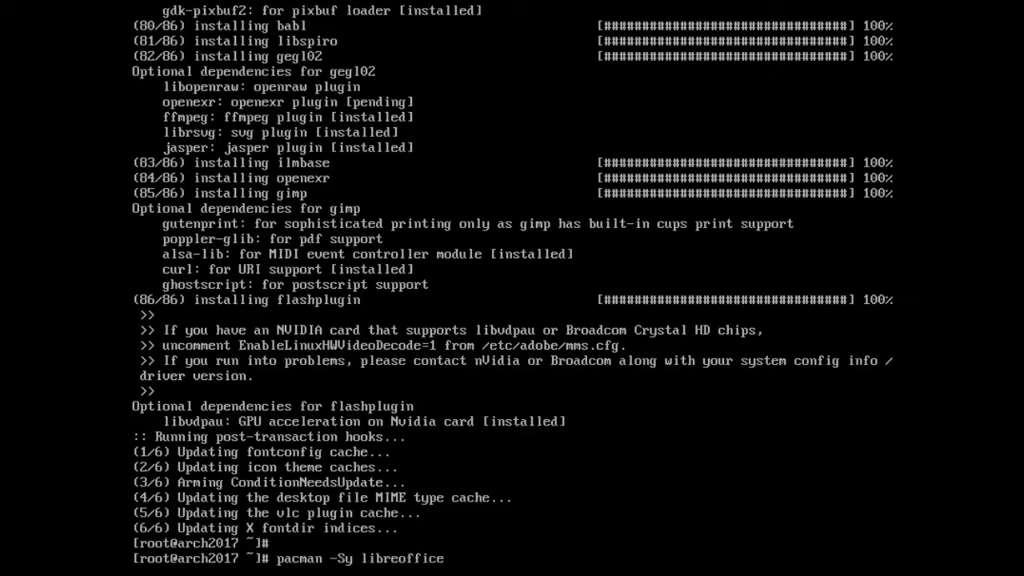
text( filezilla archlinux-)
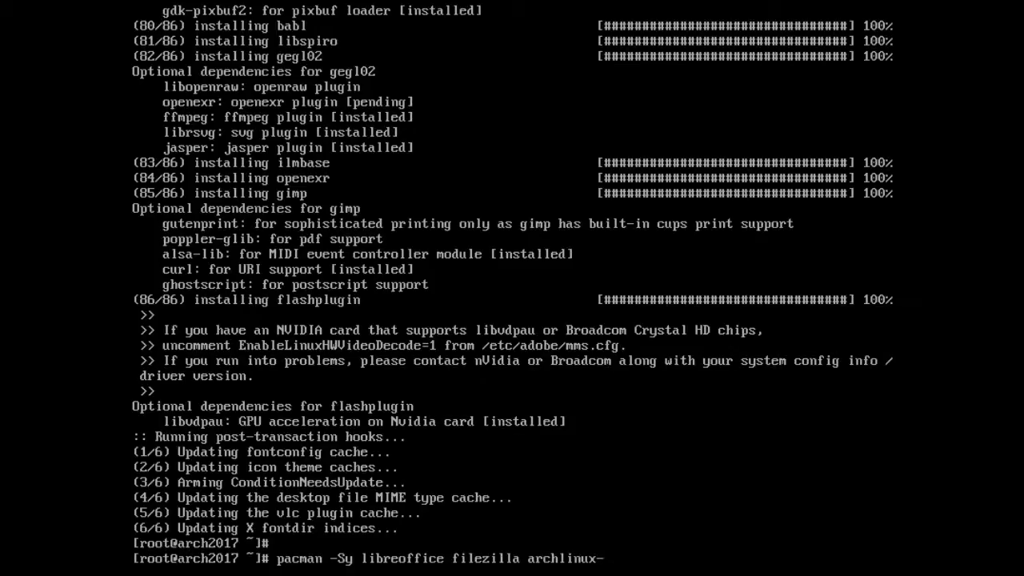
text(wallpaper)
key(Return)
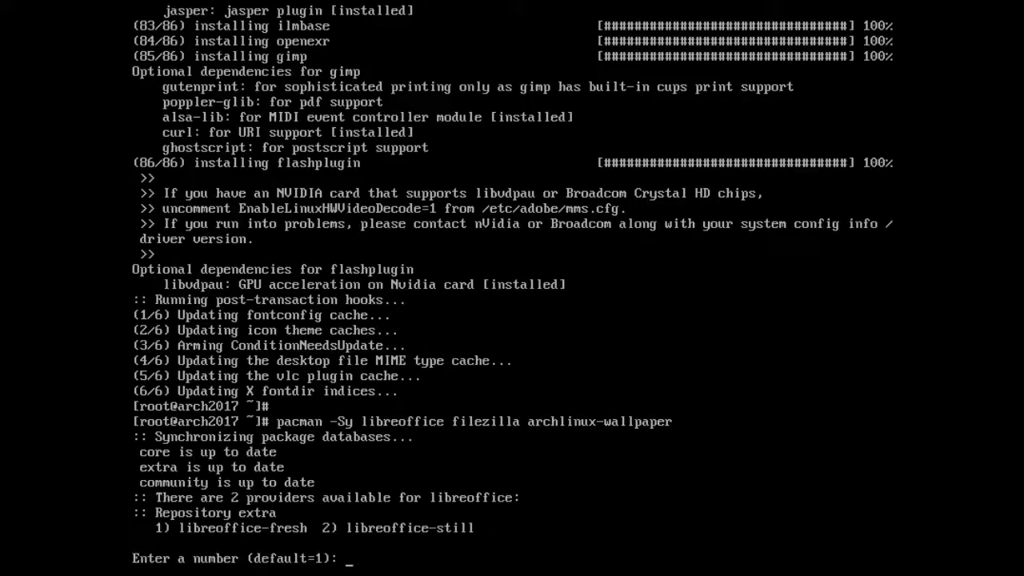
key(Return)
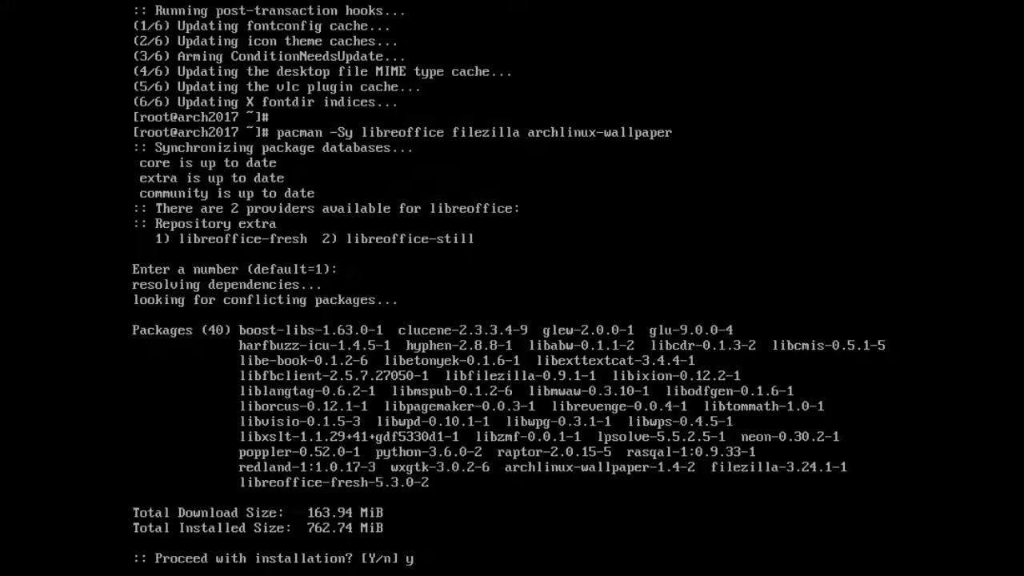
key(Return)
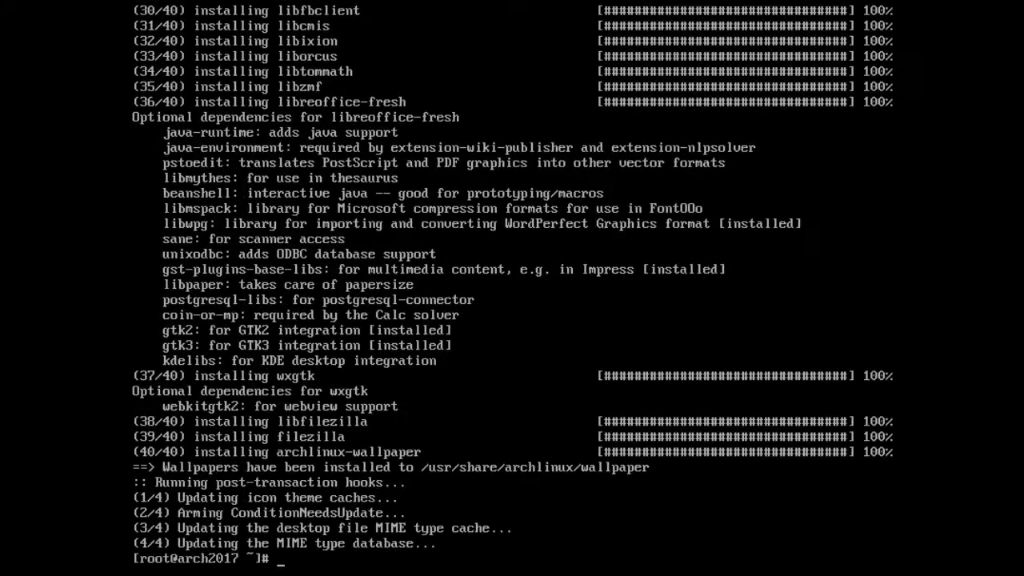
key(Return)
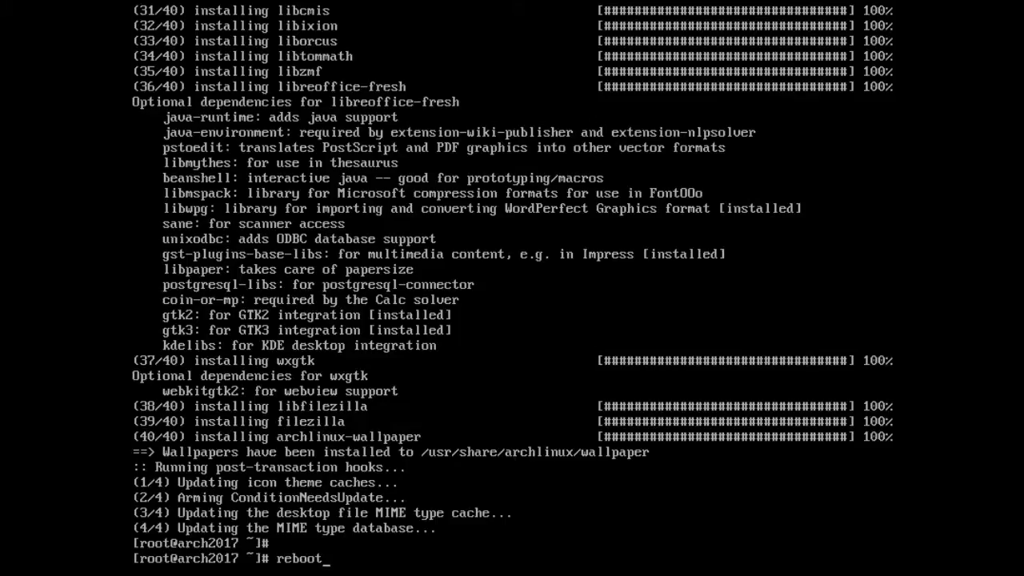
key(Return)
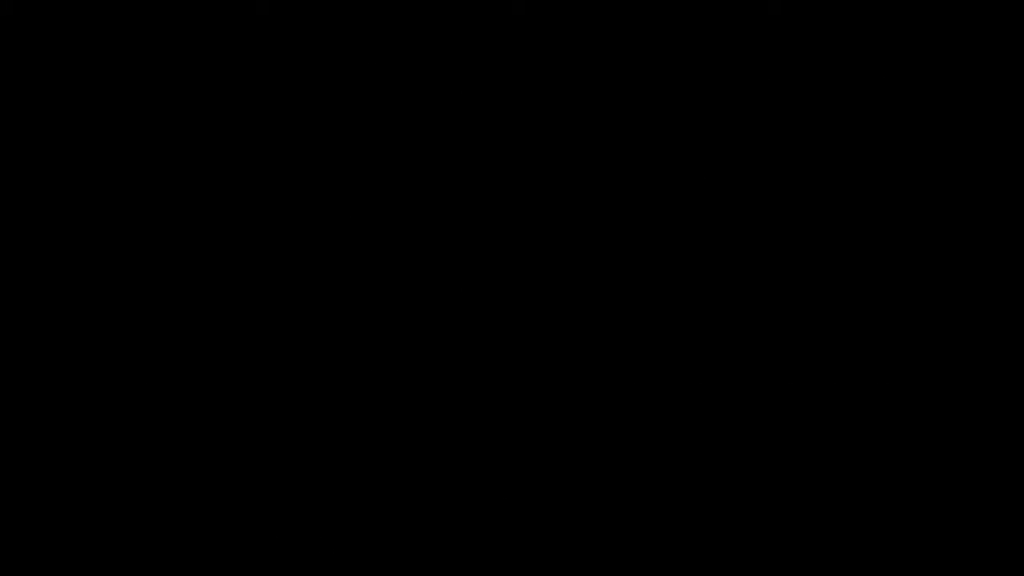
- Log in at the LightDM greeter with the user's password
key(Return)
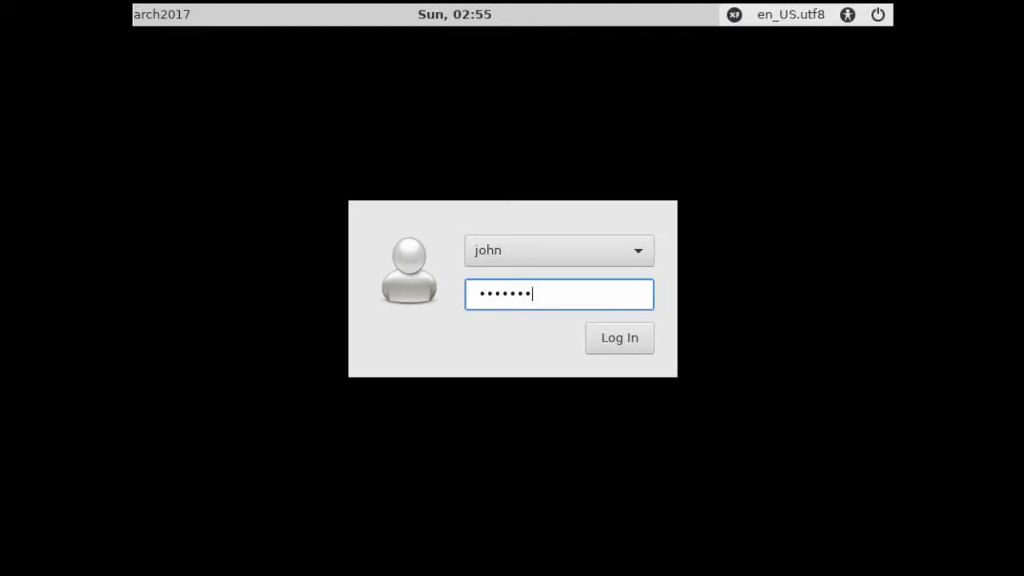
key(Return)
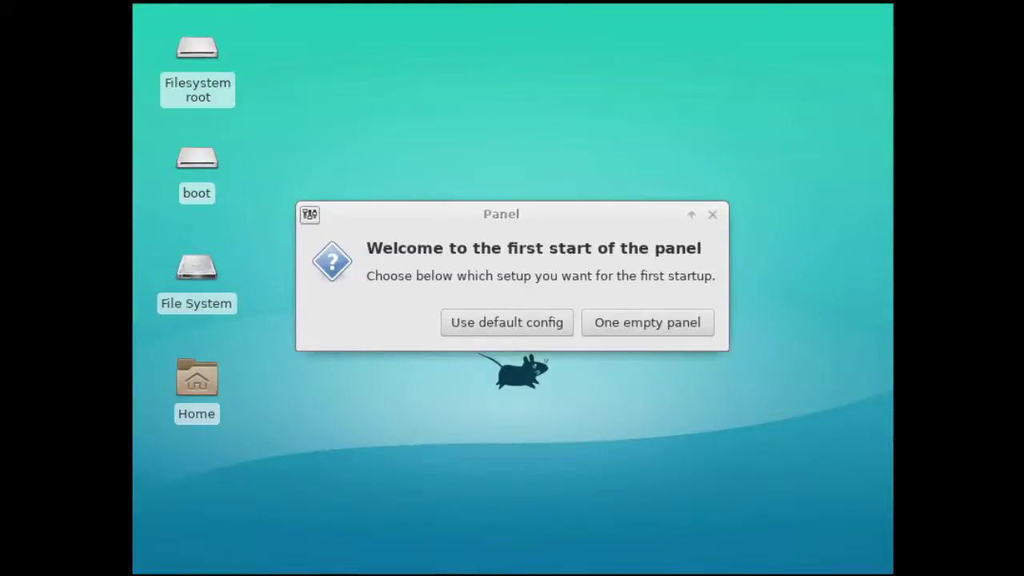
- Accept the default Xfce panel configuration
click(502, 331)
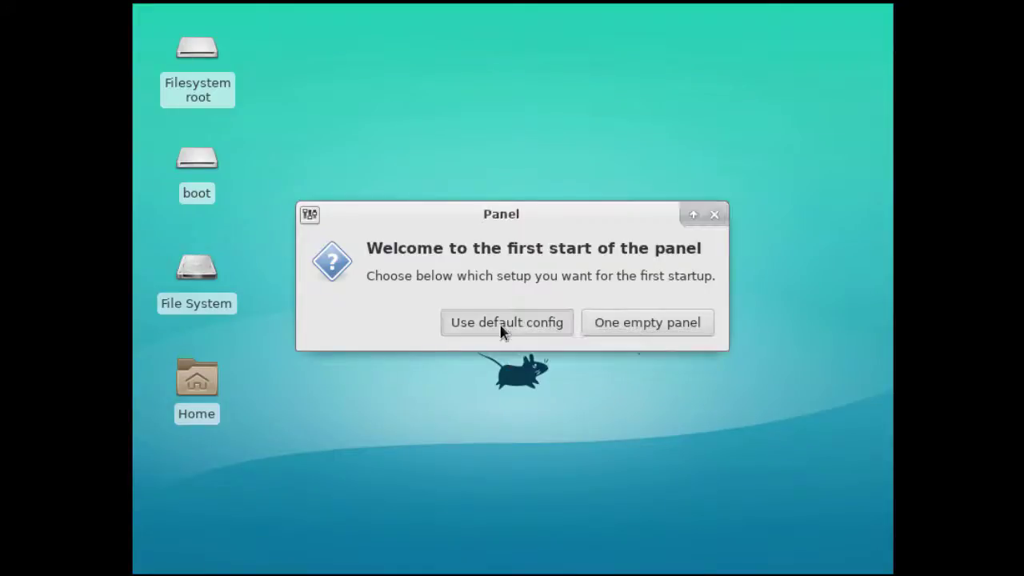
click(502, 329)
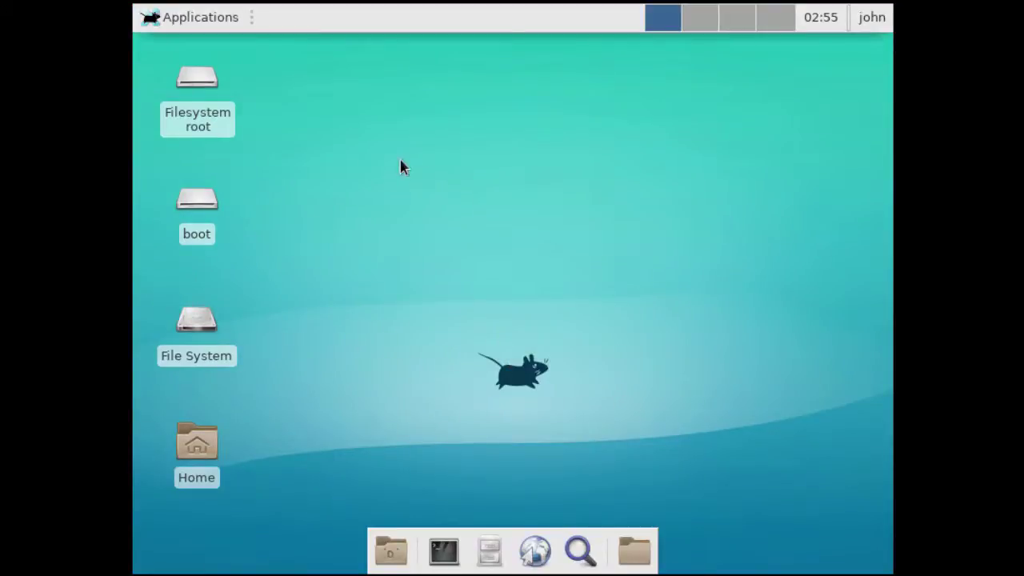
click(171, 18)
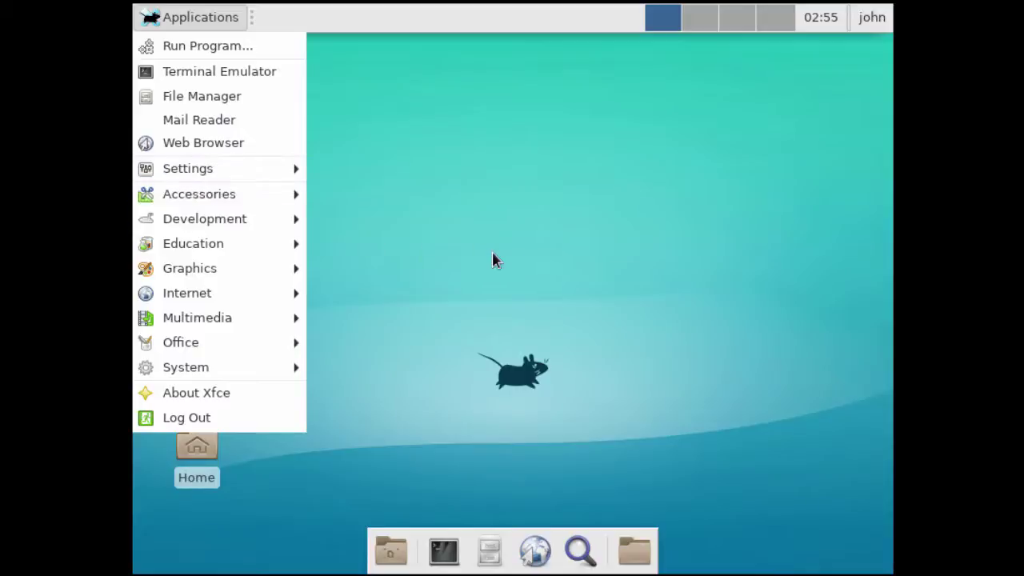
click(493, 260)
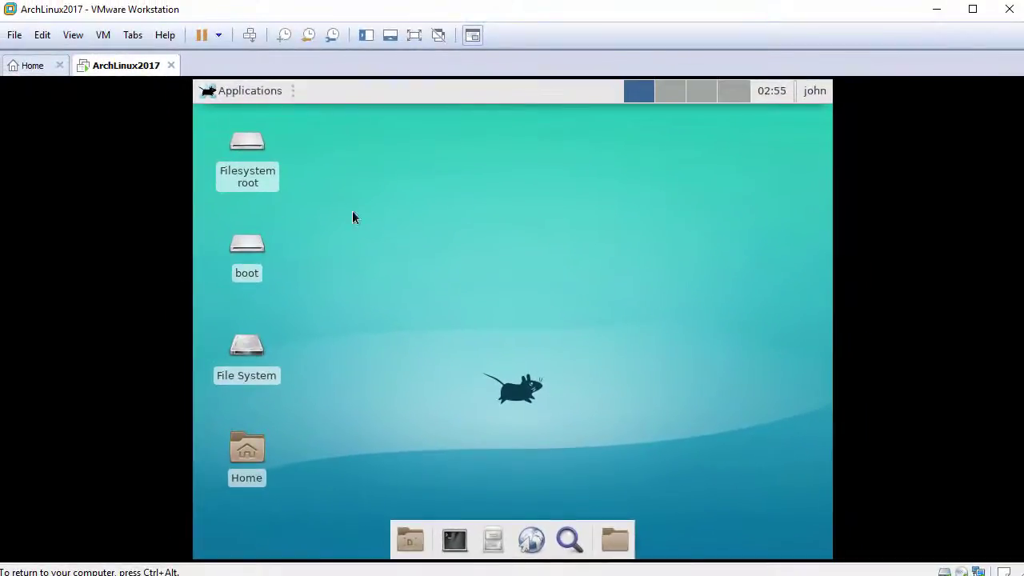
- Return input control to the VM and open Applications > System
click(74, 36)
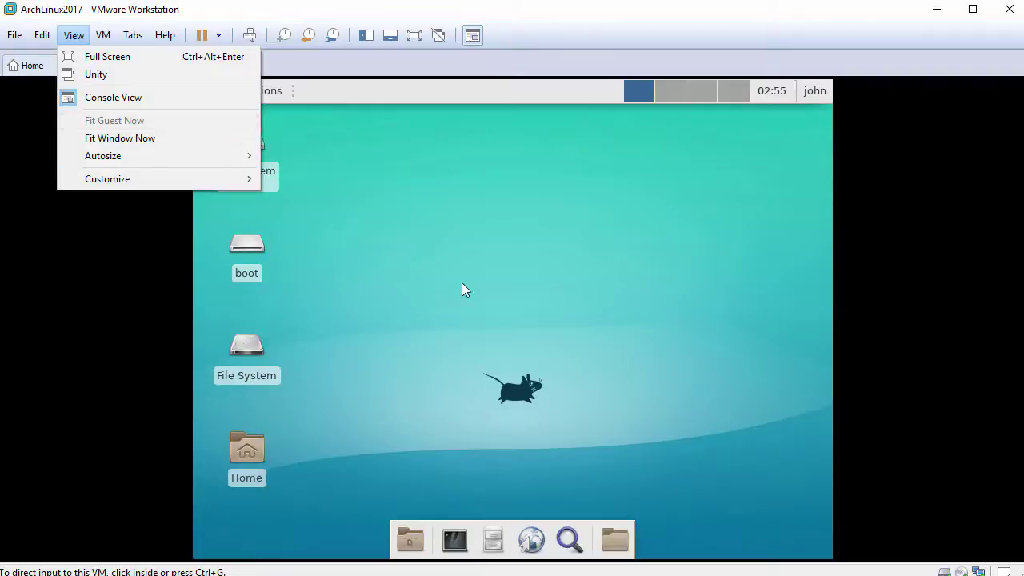
click(488, 292)
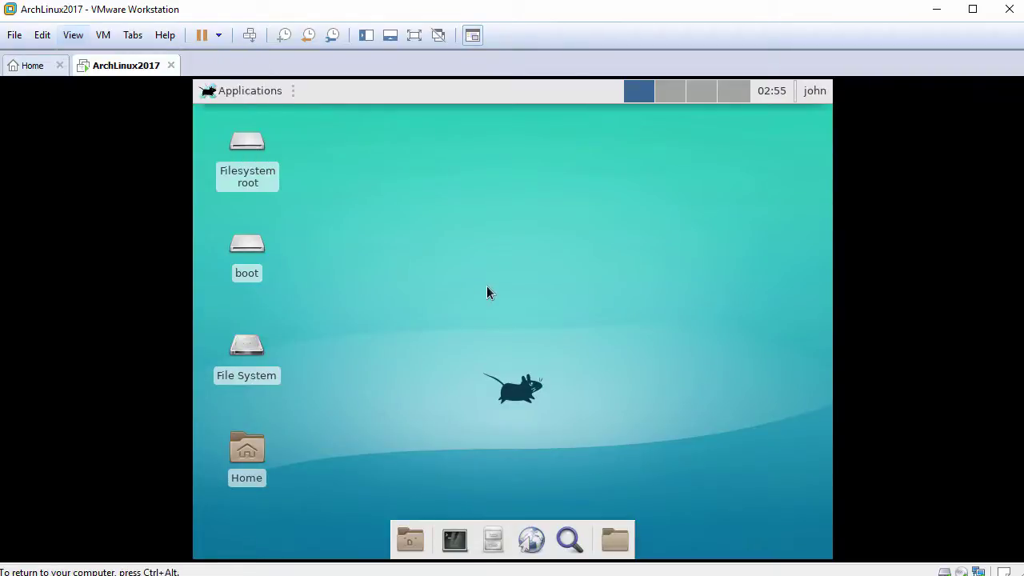
click(208, 92)
mouse_move(248, 386)
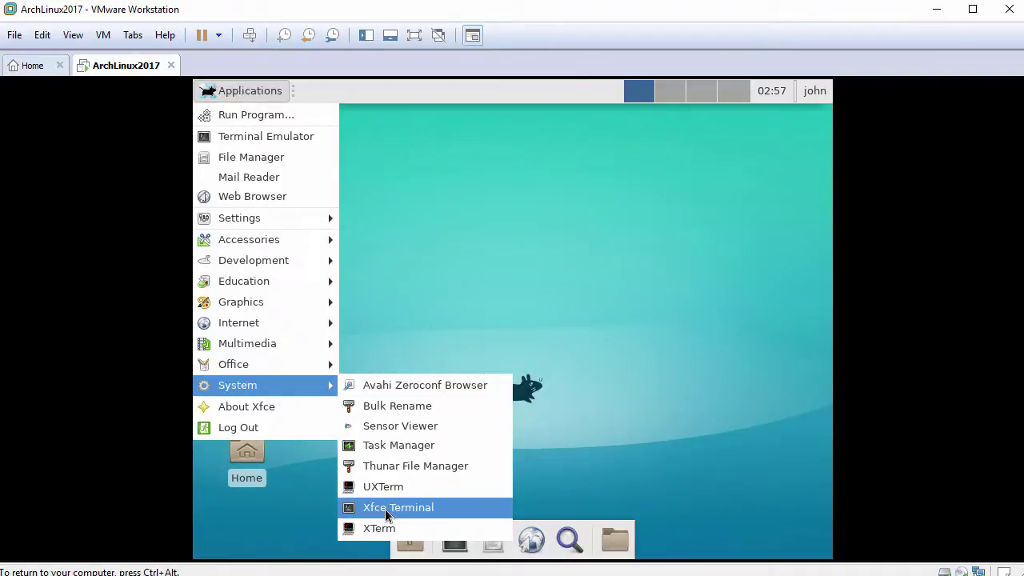
- Launch Xfce Terminal, open a root shell with sudo bash, and check whoami
click(385, 508)
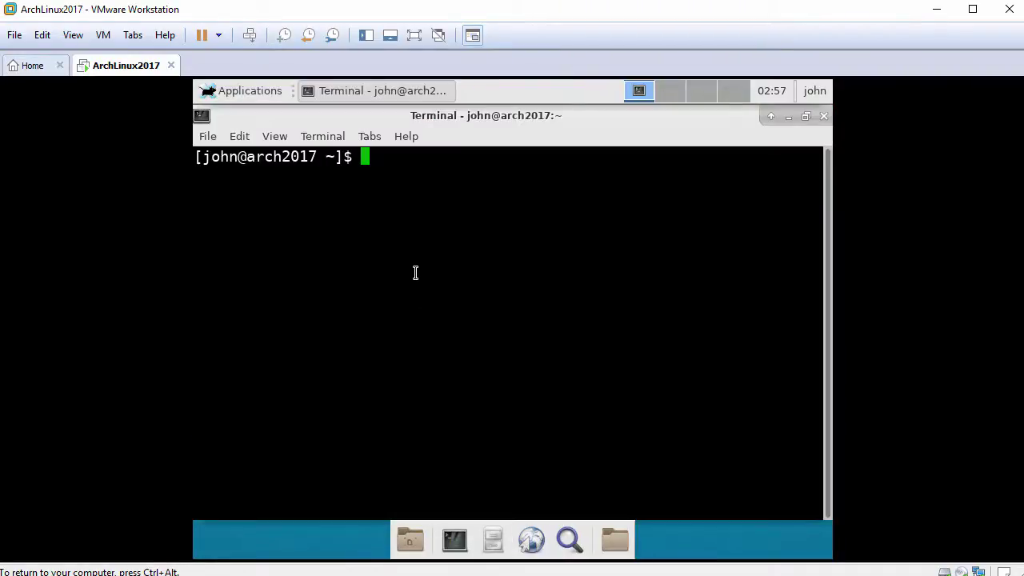
key(Return)
text(sudo ba)
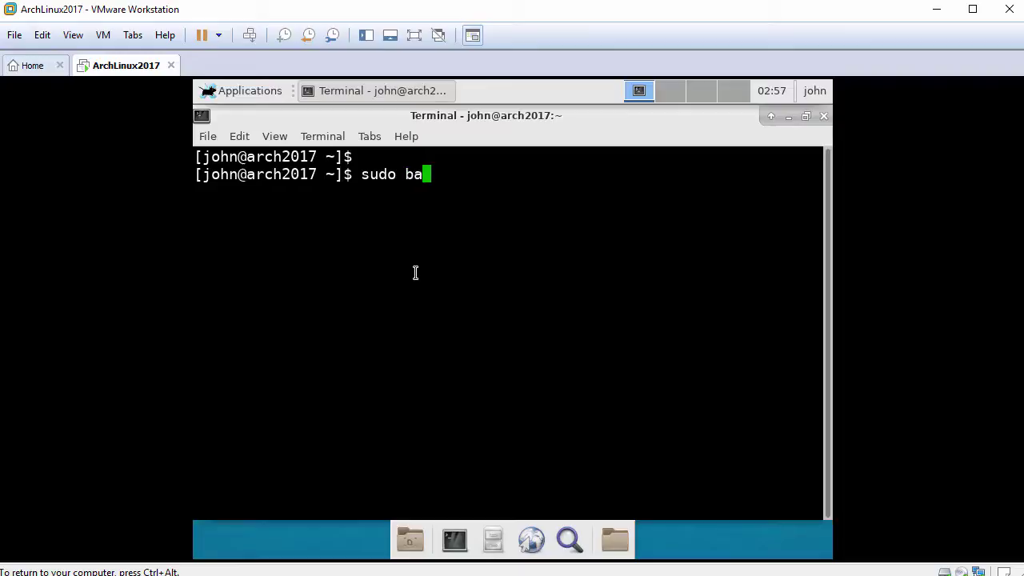
text(sh)
key(Return)
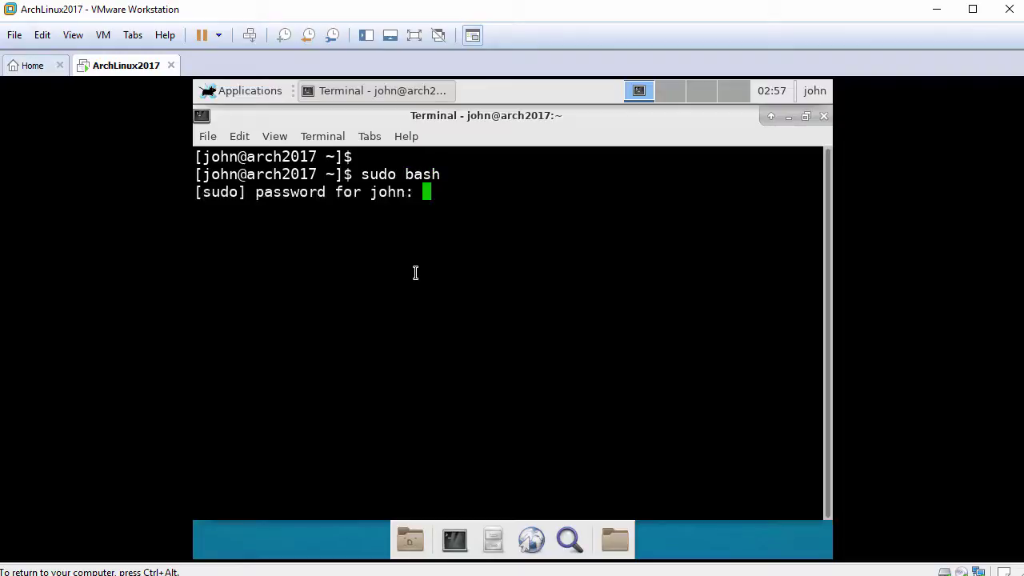
key(Return)
key(Return)
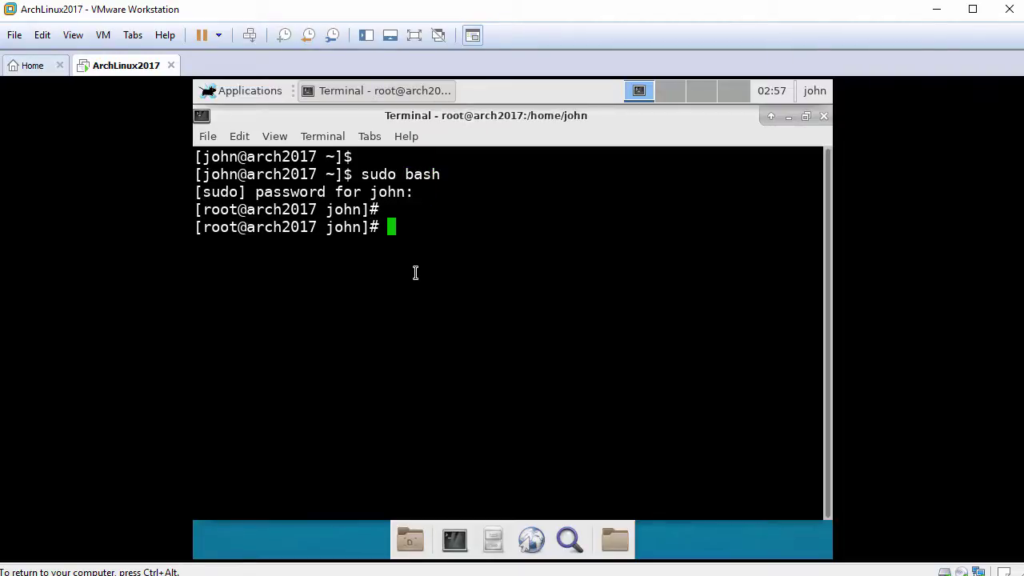
text(whoami)
key(Return)
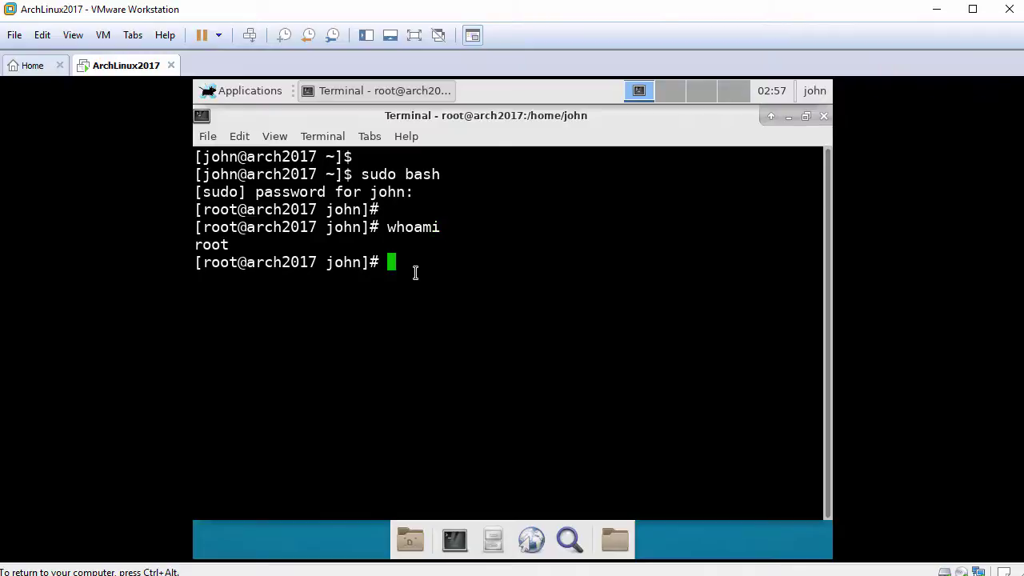
- Install gtkmm and net-tools with pacman, confirming the 7 packages
text(pacman -Sy gtkmm net-tools)
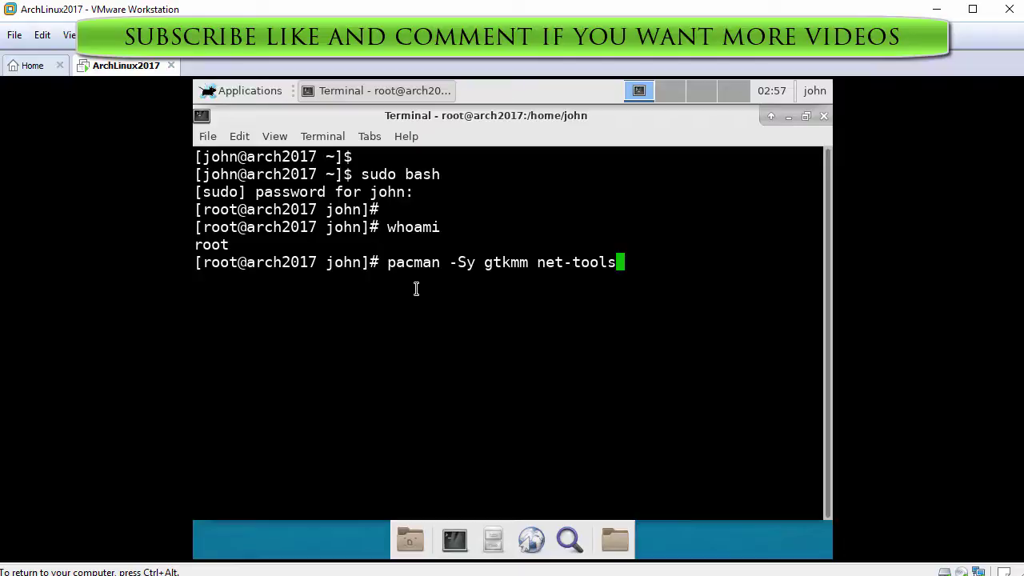
key(Return)
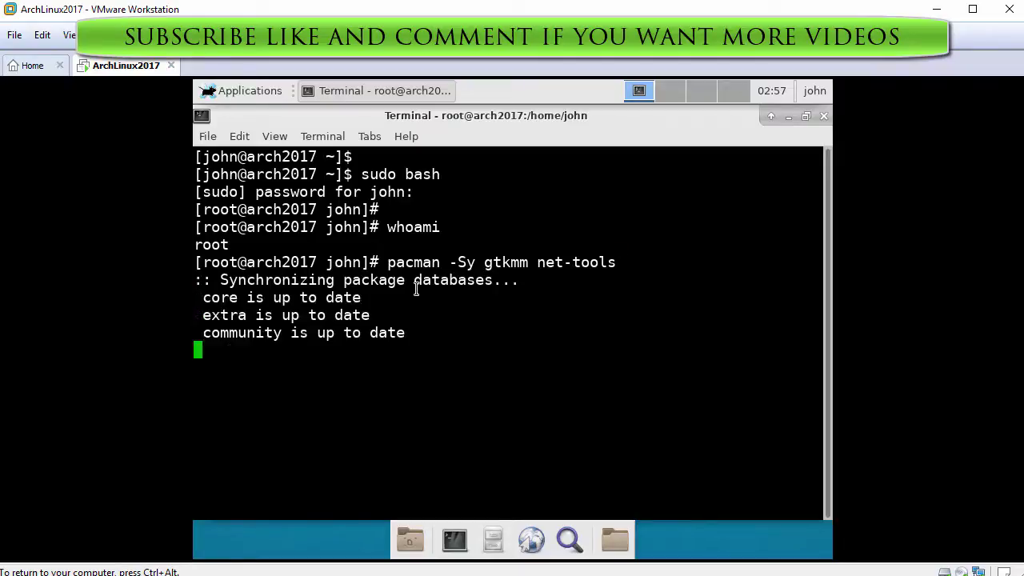
text(y)
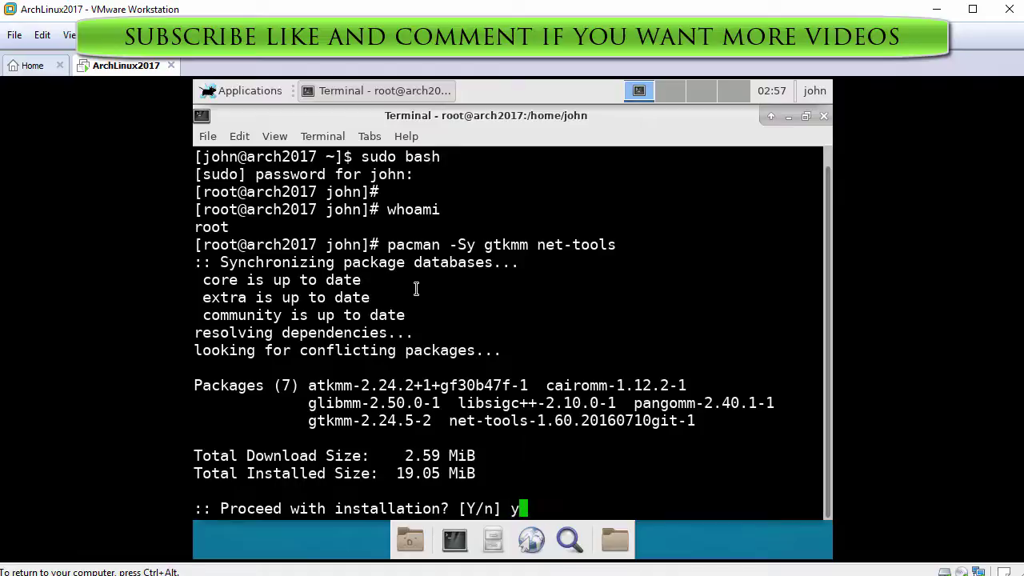
key(Return)
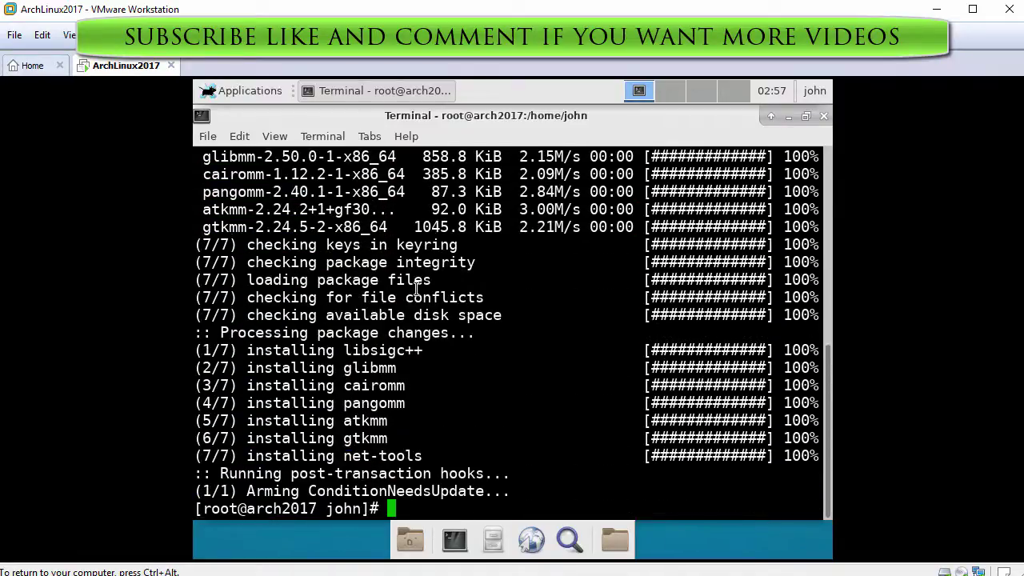
key(Return)
key(Return)
- Install open-vm-tools and xf86-video-vmware with pacman
text(pacman -)
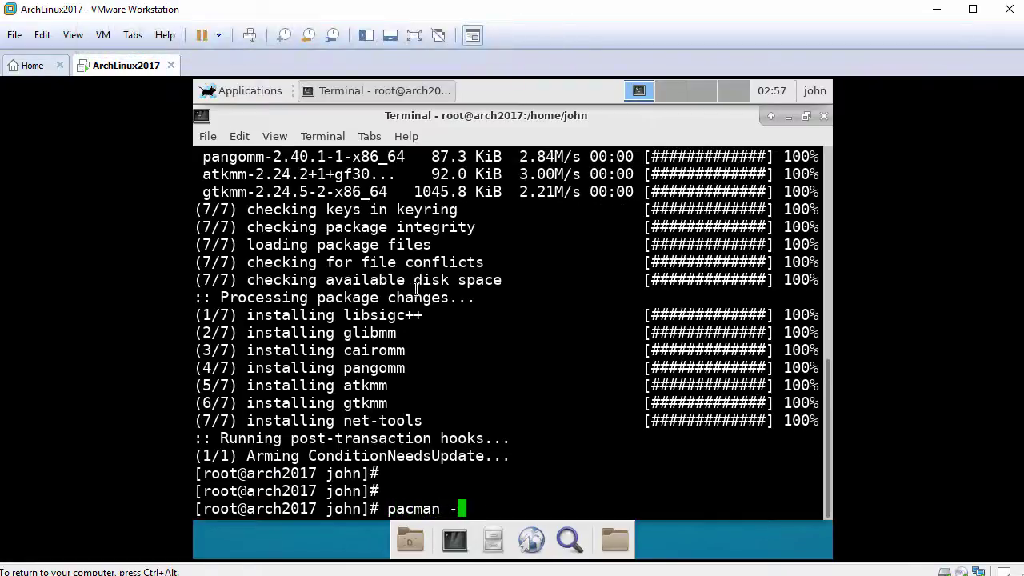
text(Sy open-vm)
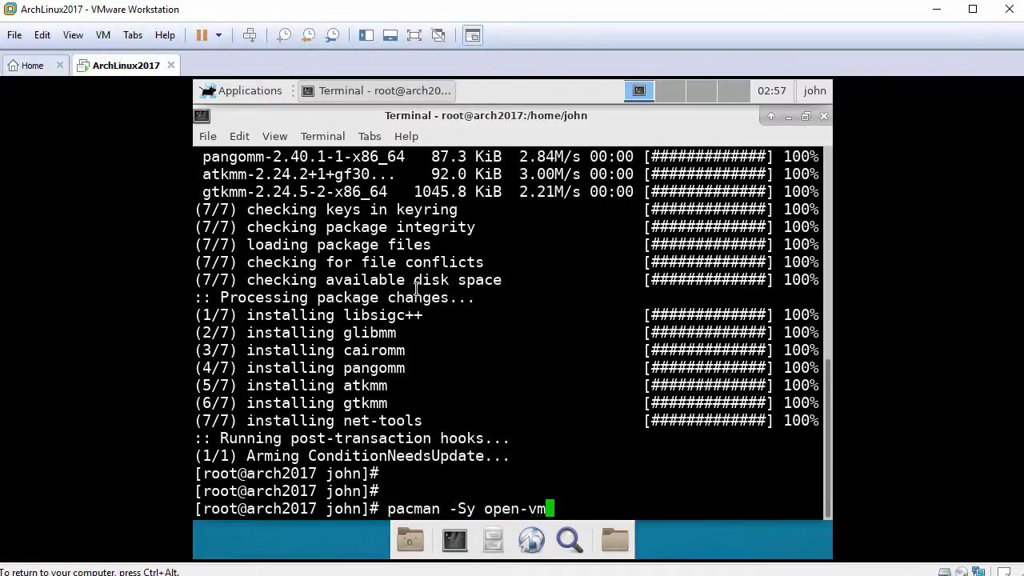
text(-tools)
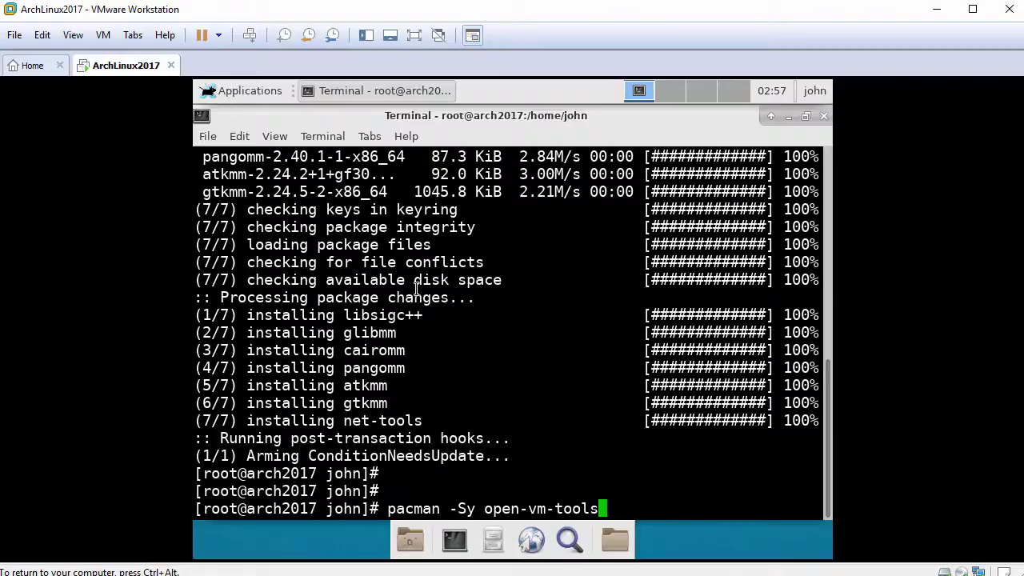
key(Return)
text(y)
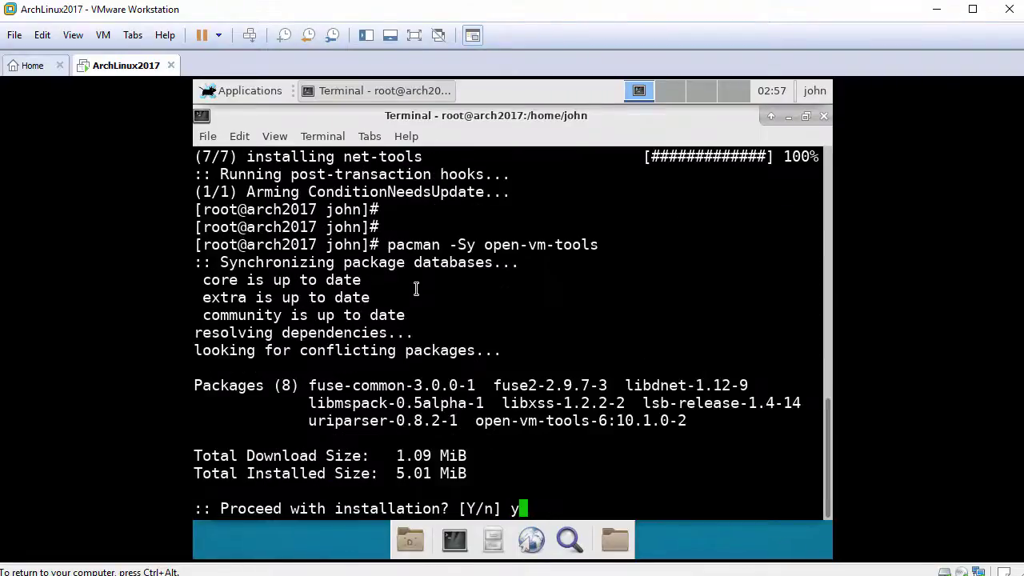
key(Return)
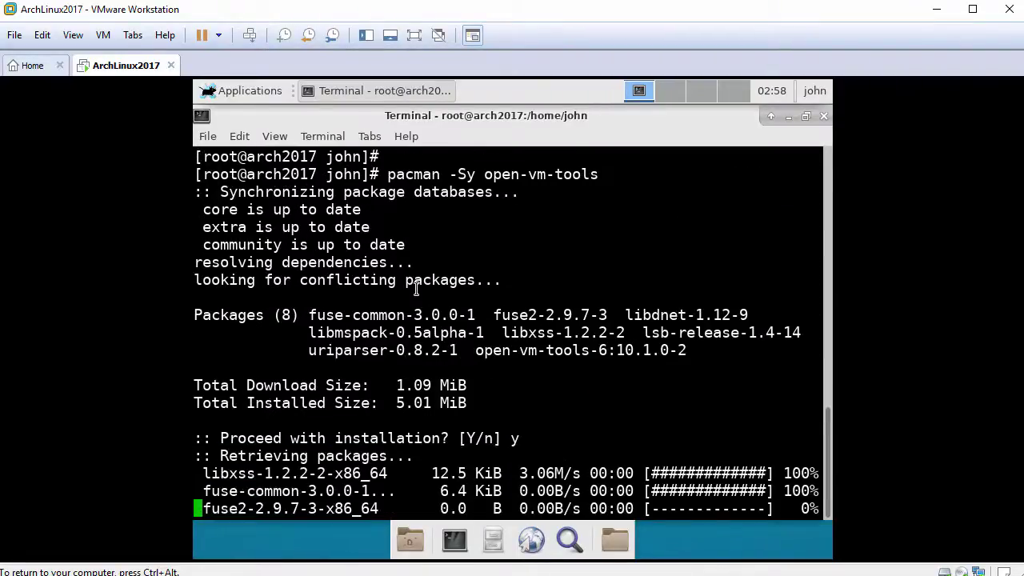
key(Return)
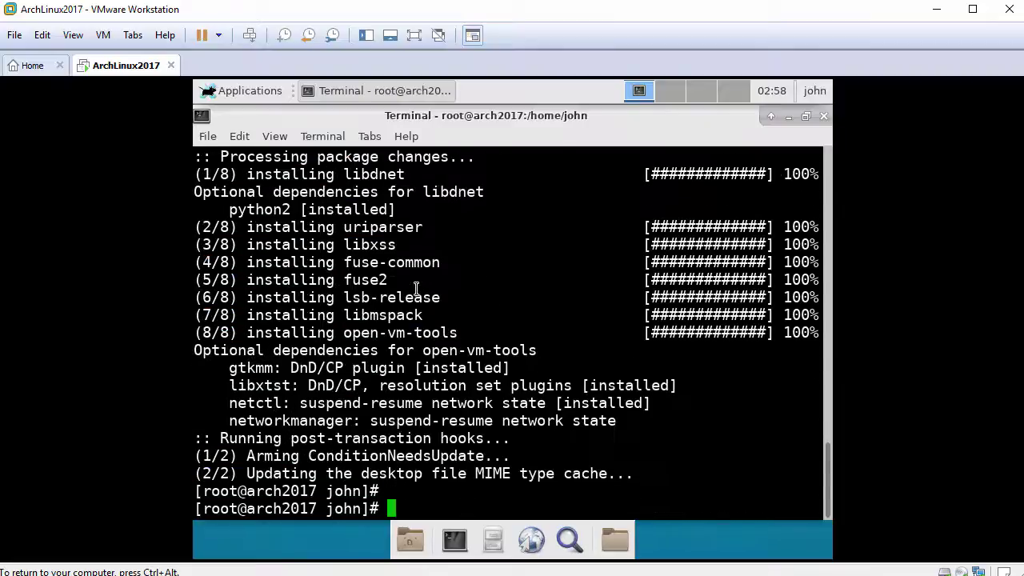
text(pacman -Sy )
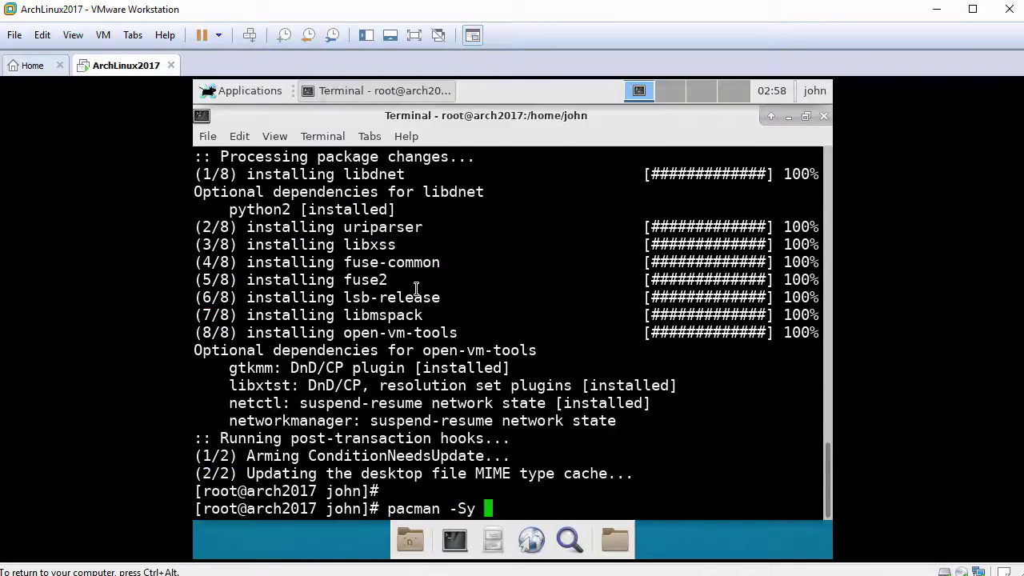
text(xf86-video-vmware)
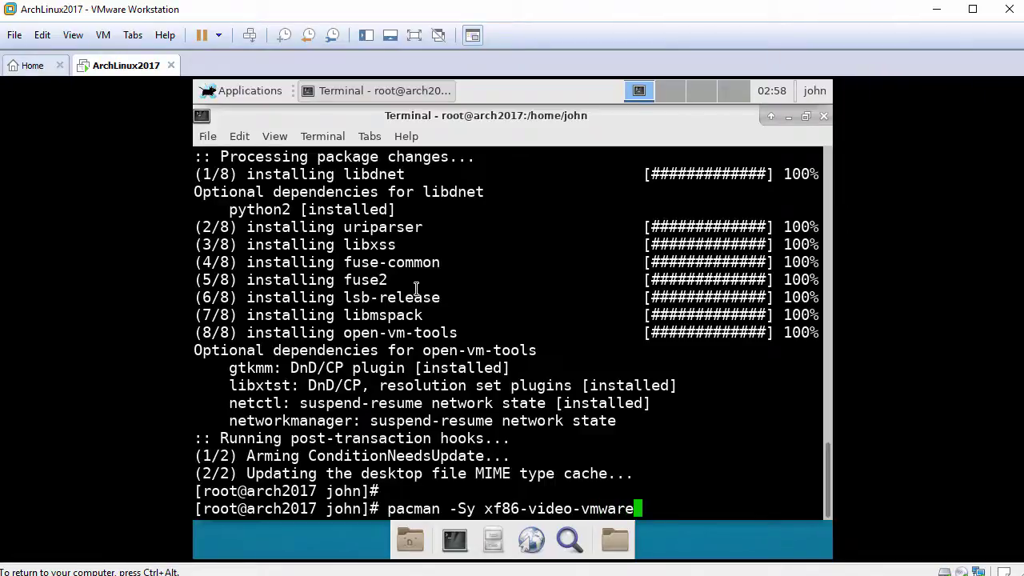
key(Return)
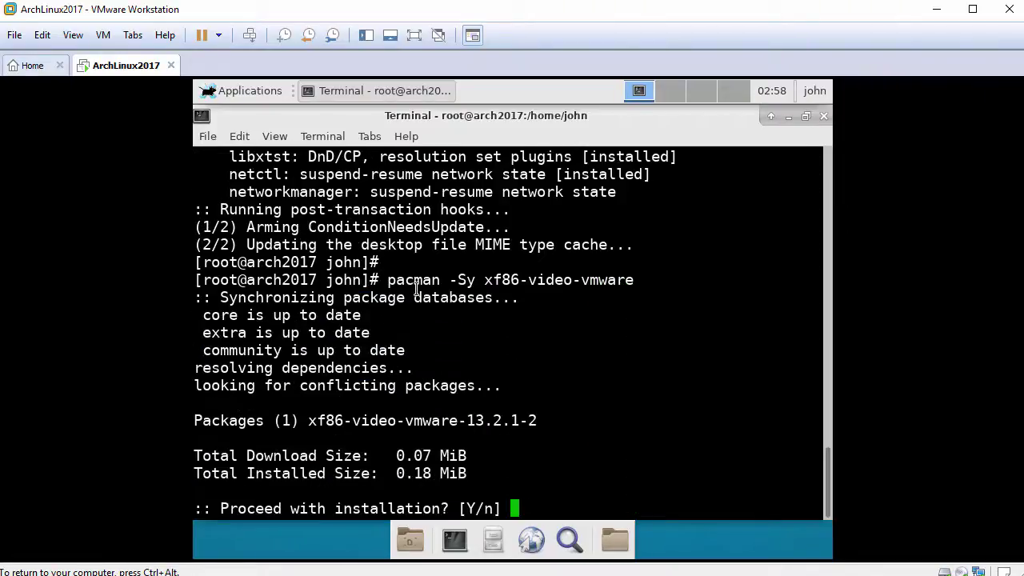
text(y)
key(Return)
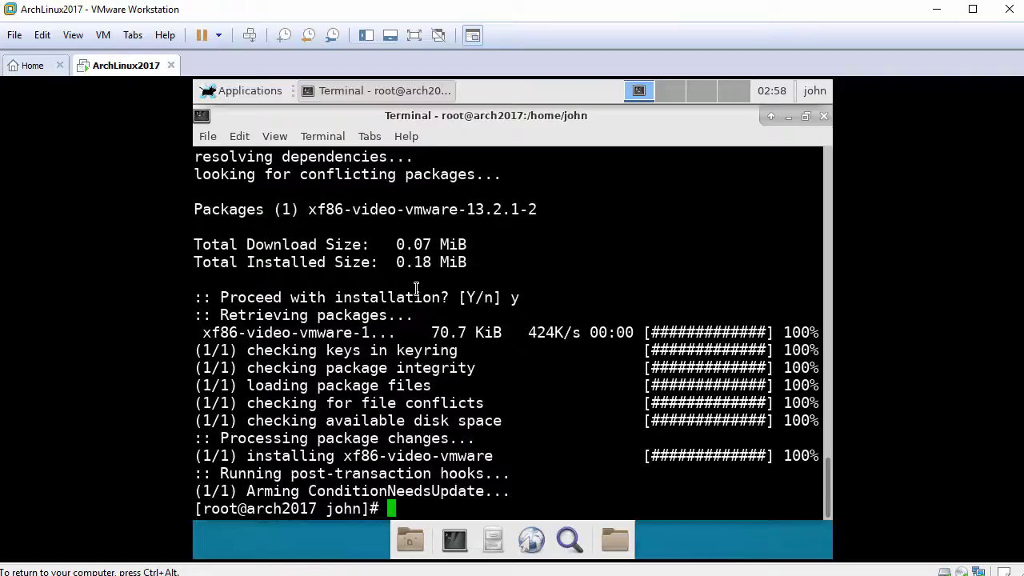
key(Return)
- Install xf86-input-vmmouse and enable vmtoolsd.service at boot
text(pacm)
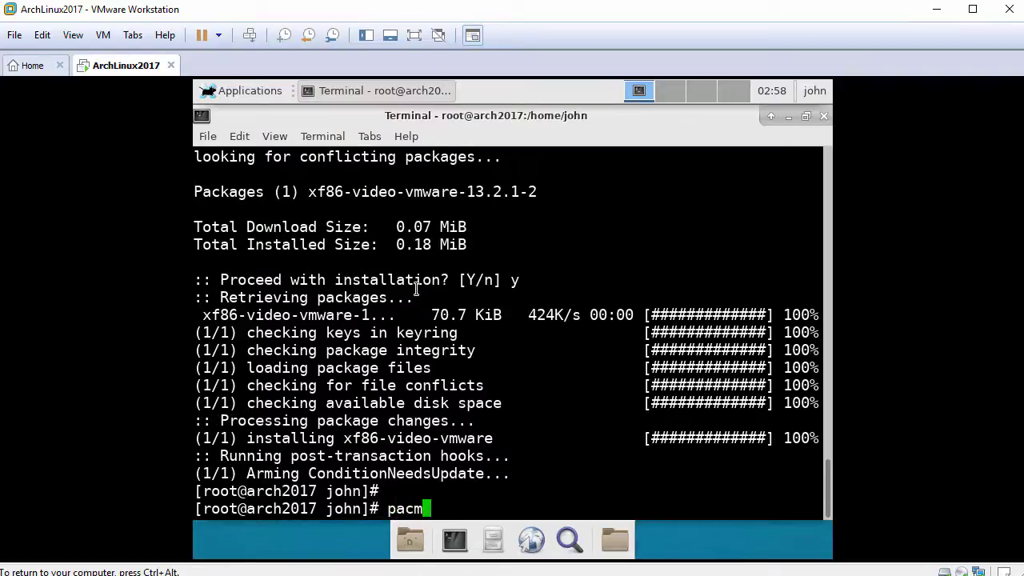
text(an -Sy xf)
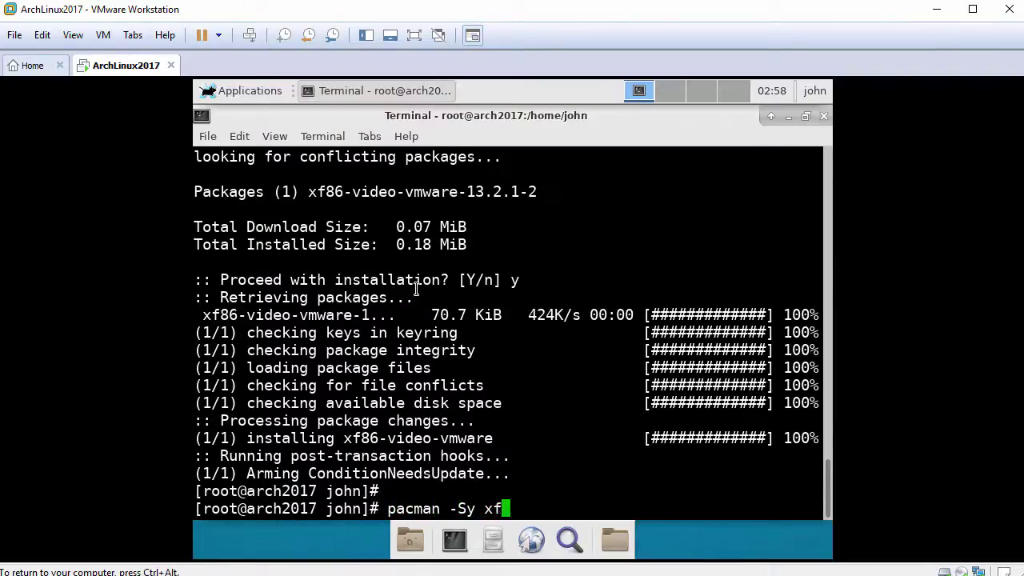
text(86-input)
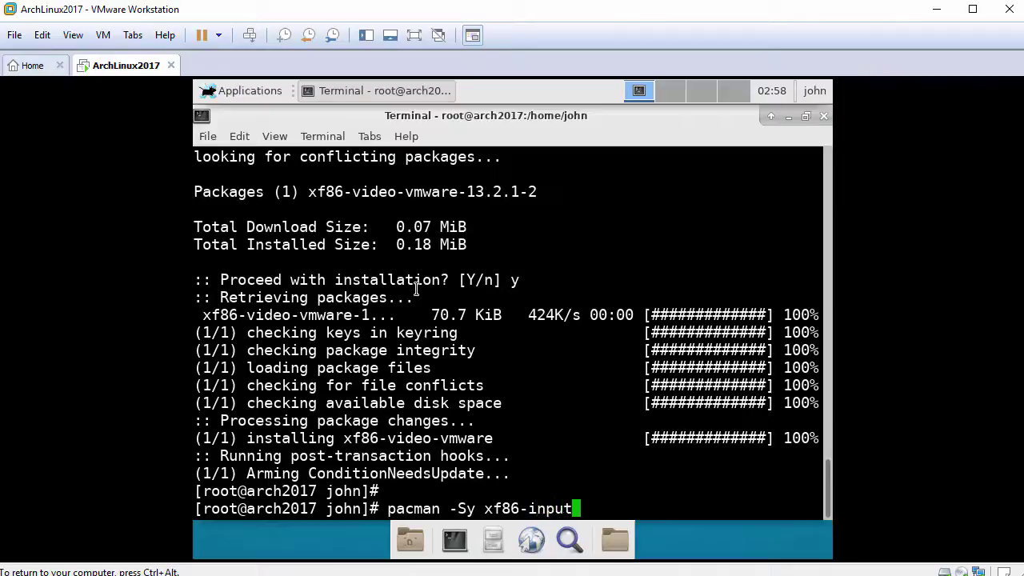
text(-vmmouse)
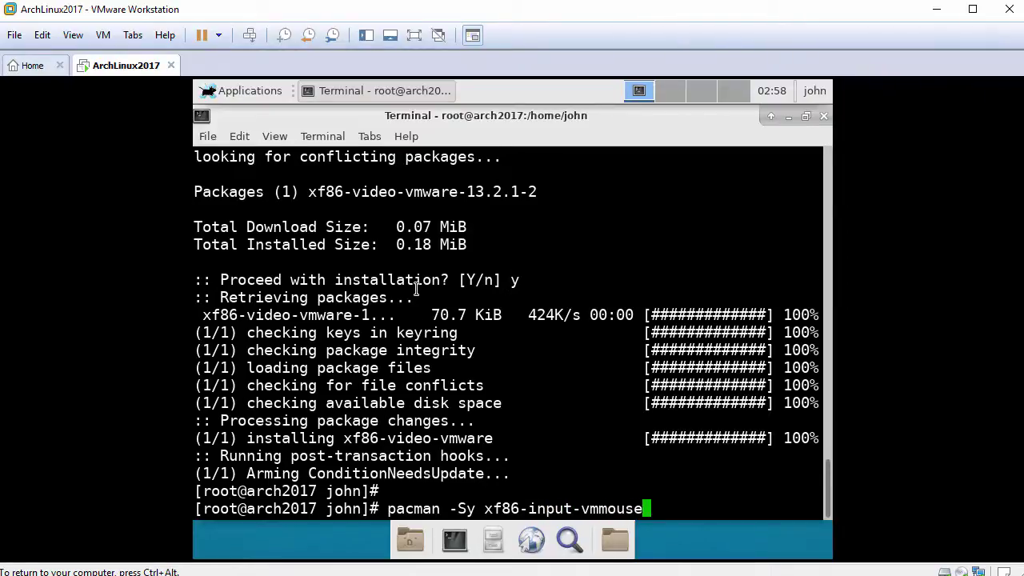
key(Return)
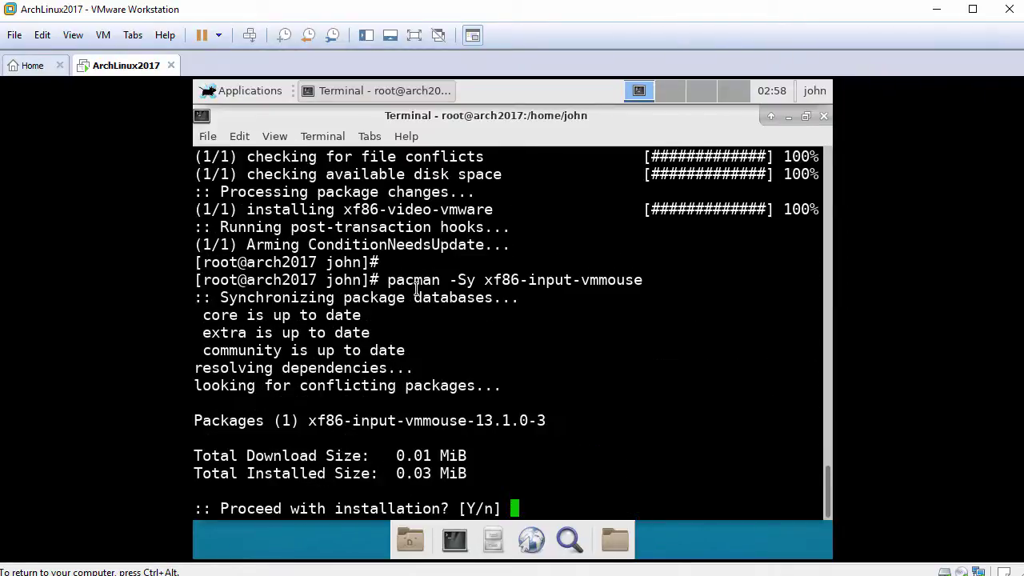
text(y)
key(Return)
key(Return)
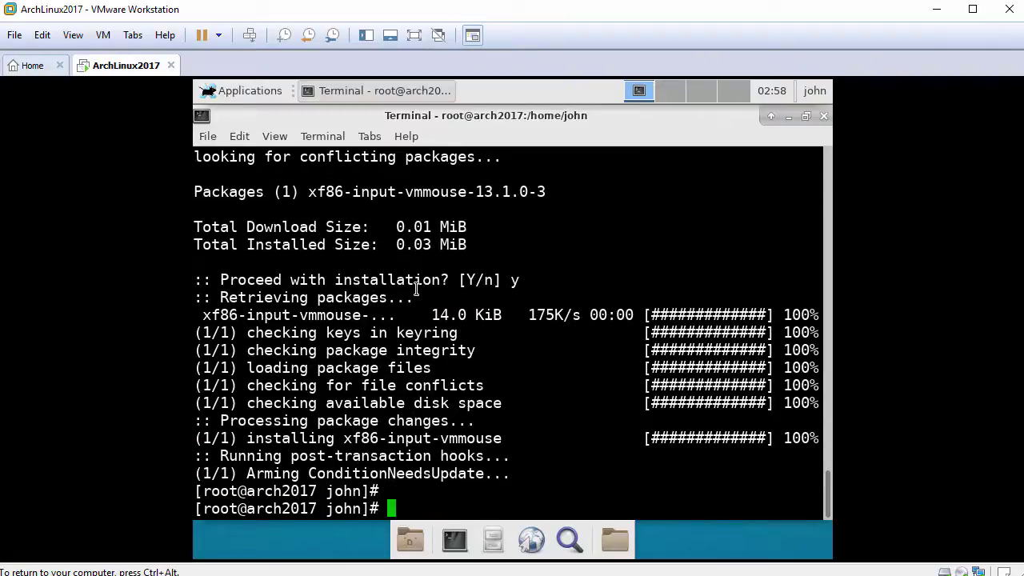
text(systemctl )
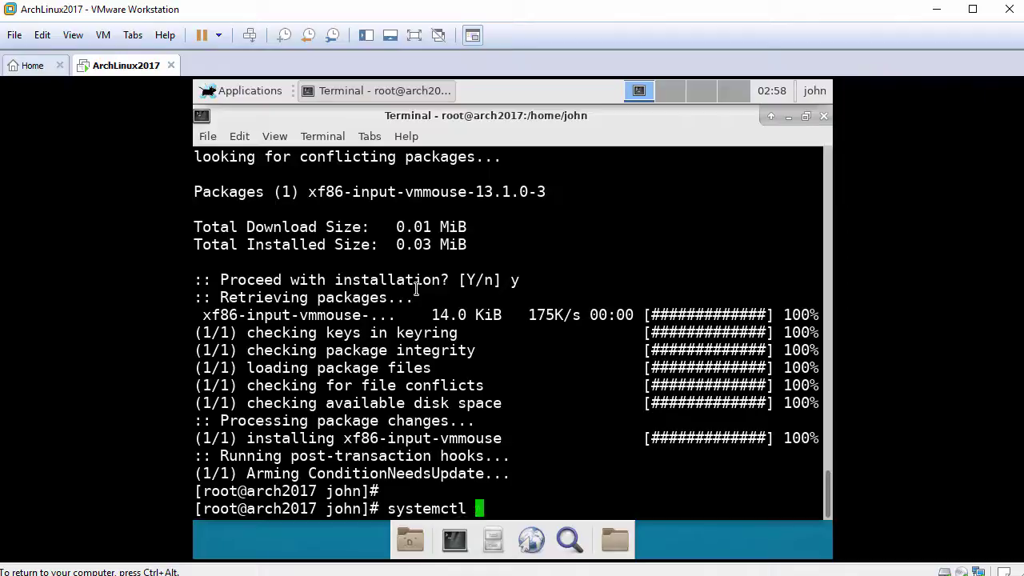
text(enable vmto)
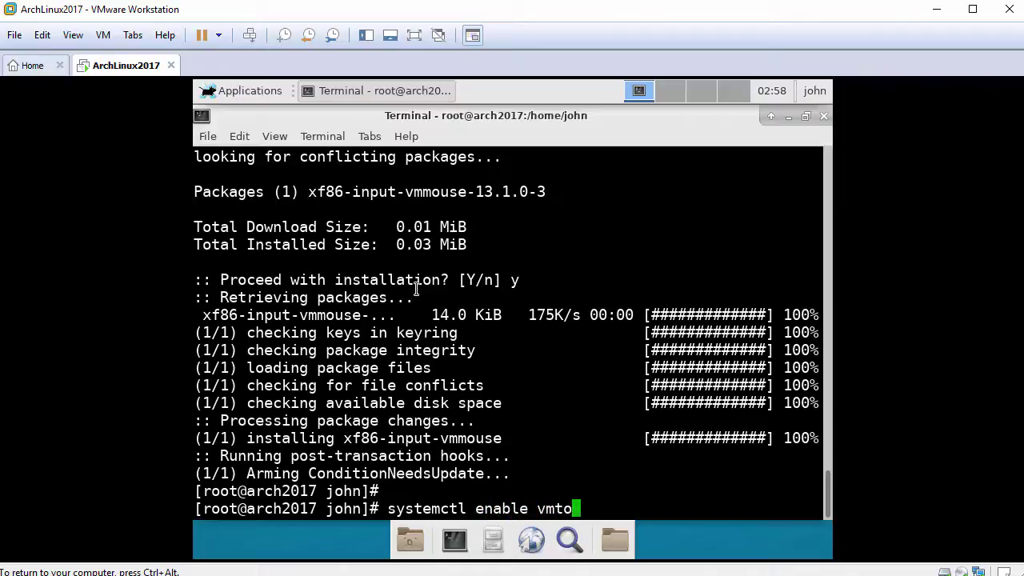
text(olsd.service)
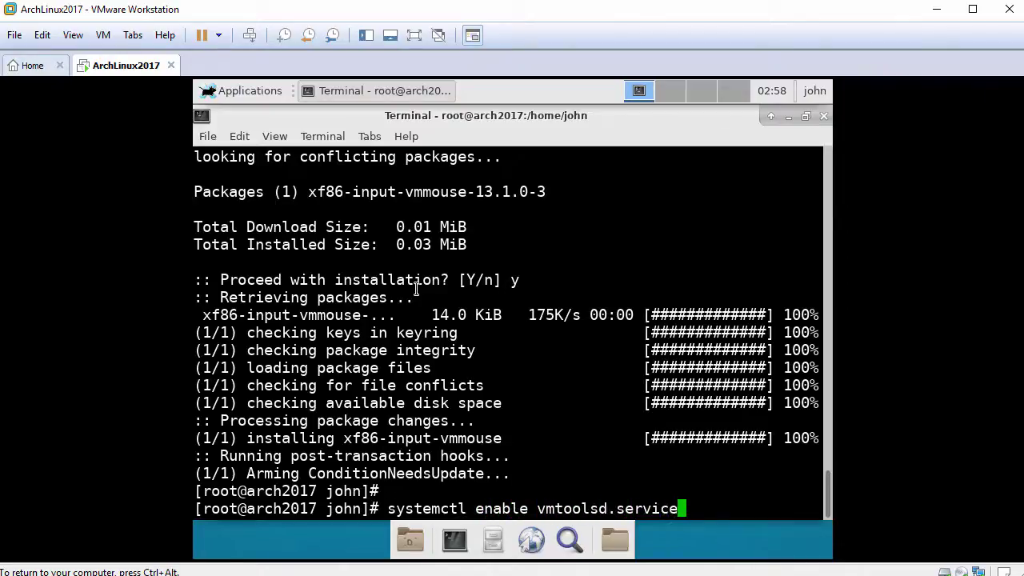
key(Return)
key(Return)
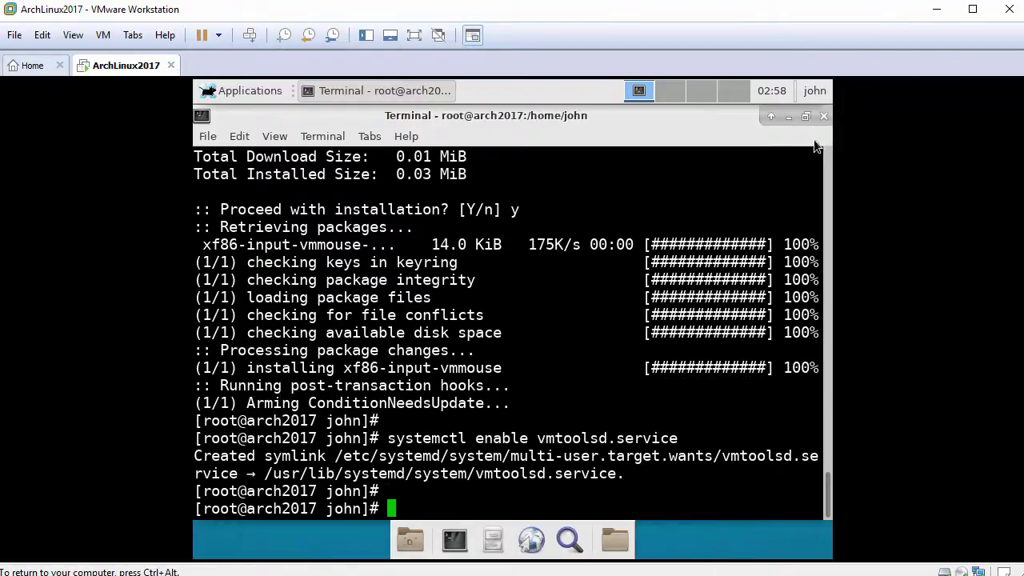
- Close the terminal and restart the Arch guest from Applications > Log Out
click(824, 117)
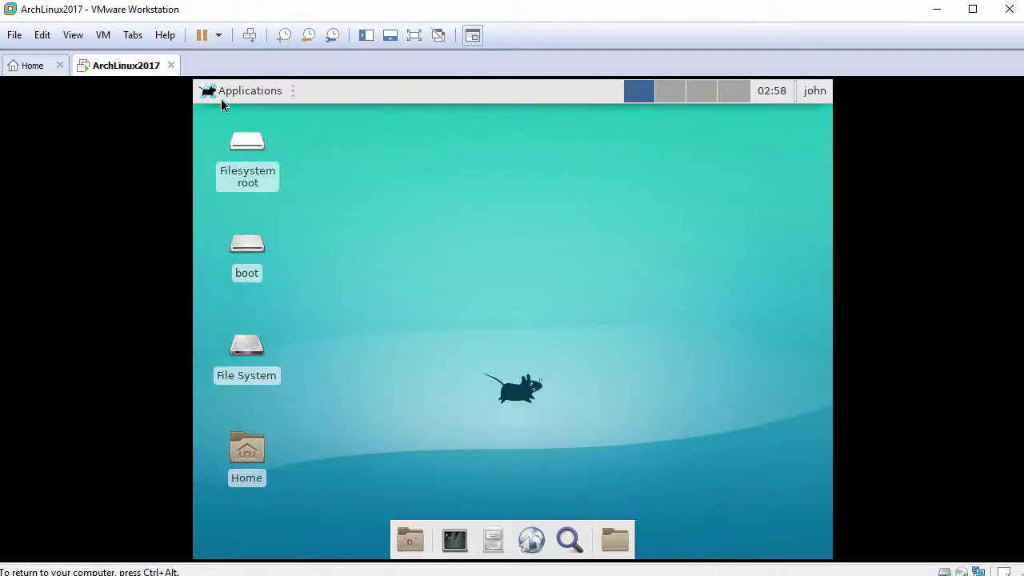
click(207, 92)
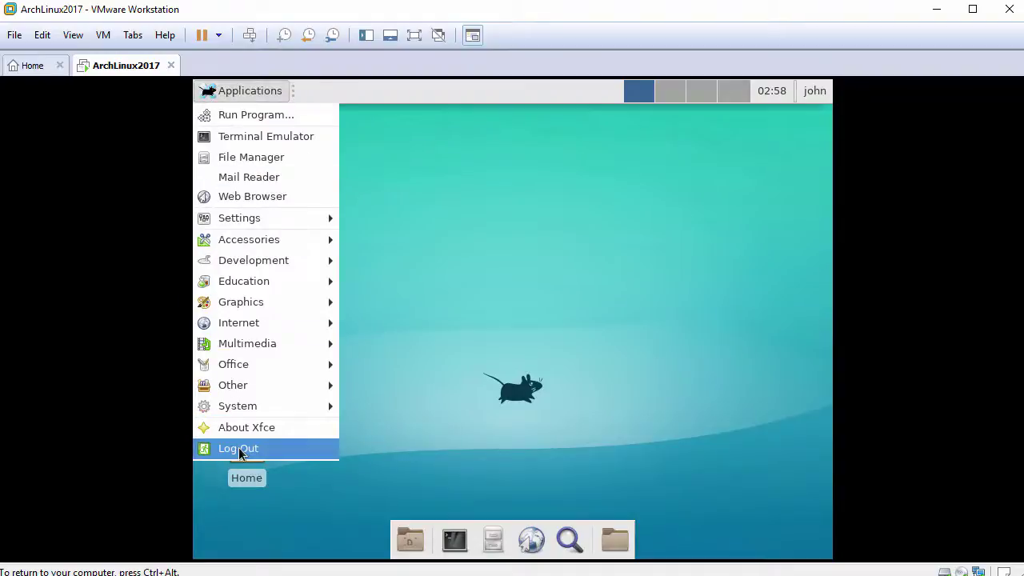
click(240, 451)
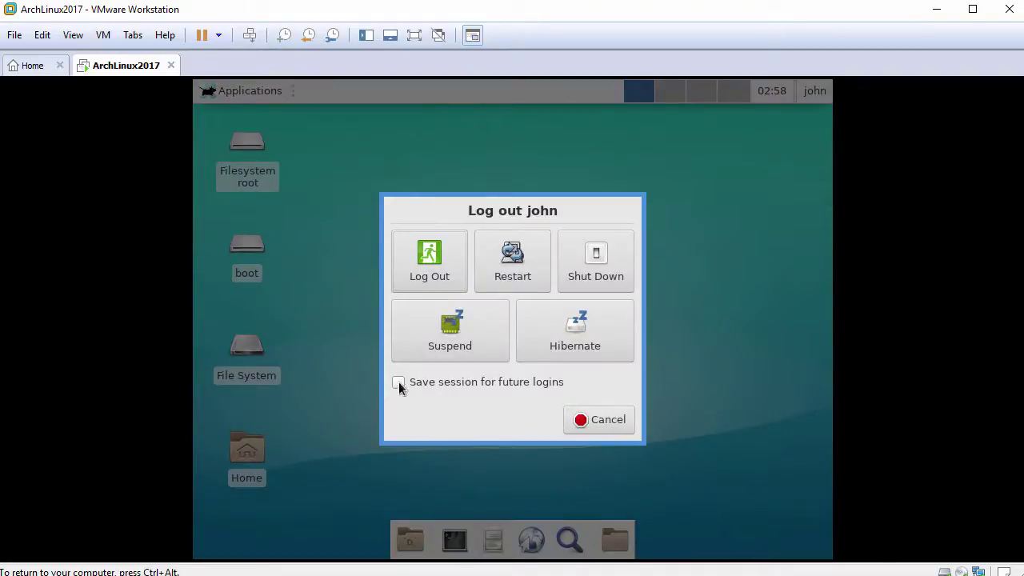
click(506, 280)
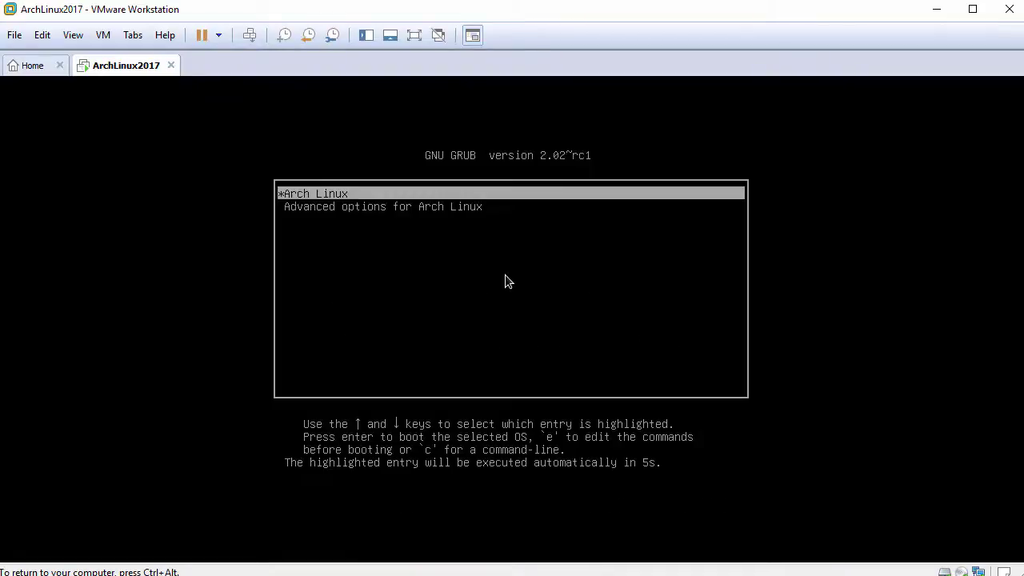
- Boot Arch Linux from GRUB and log back in at LightDM with the account password
key(Return)
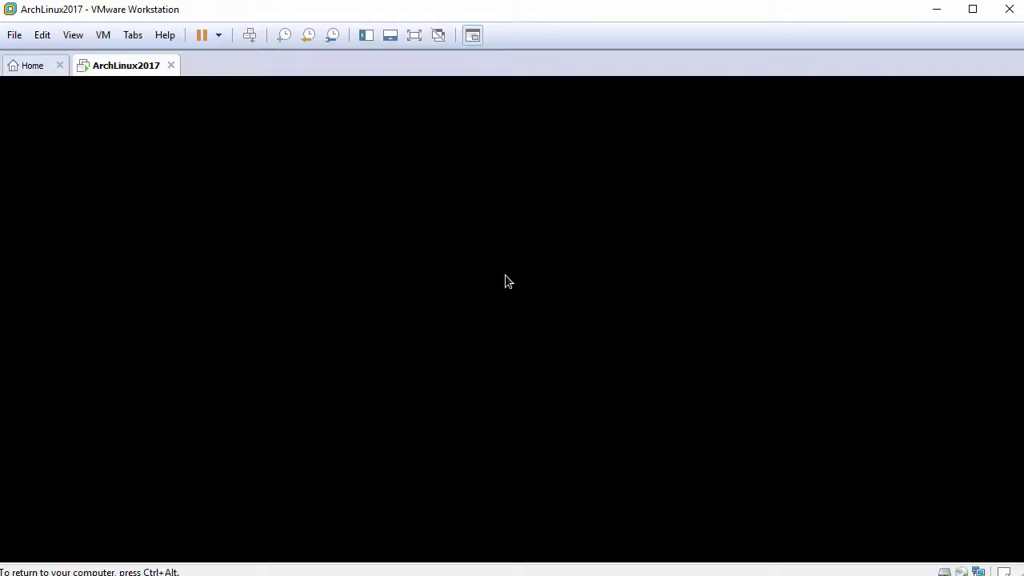
text(******)
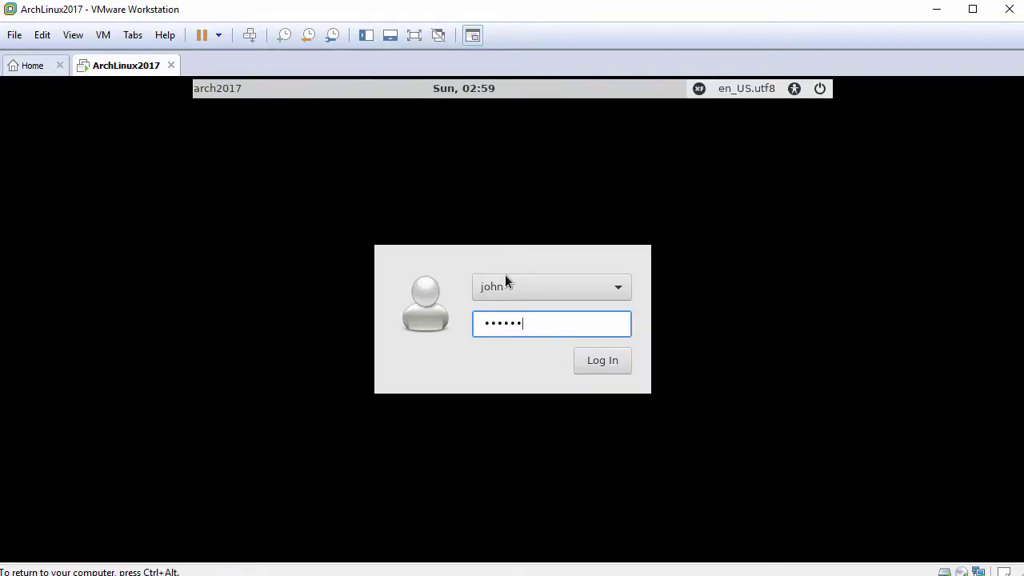
text(**)
key(Return)
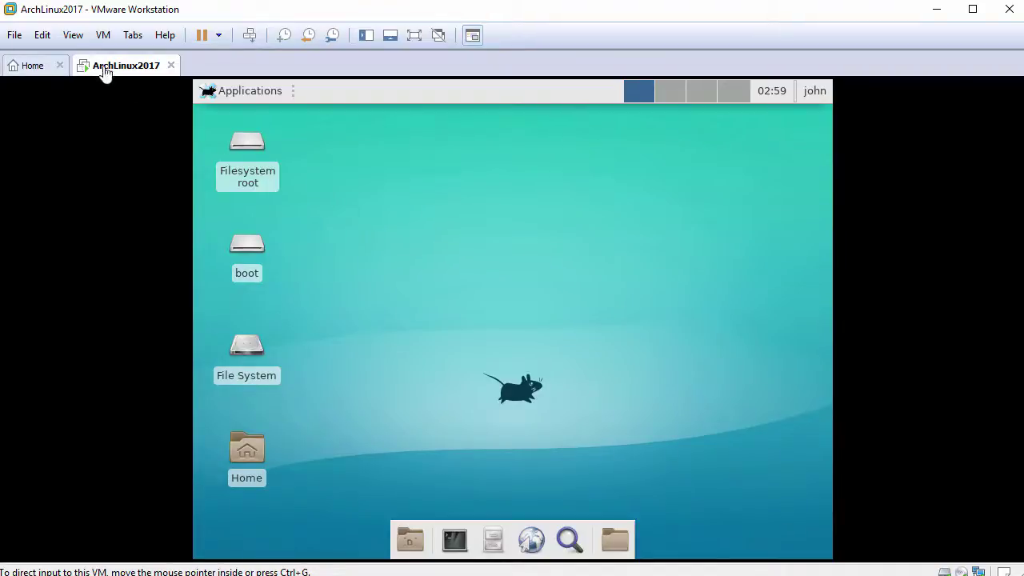
- Apply View > Fit Guest Now, paste Drag-Drop-File.txt into /home/john, then close File Manager
click(73, 35)
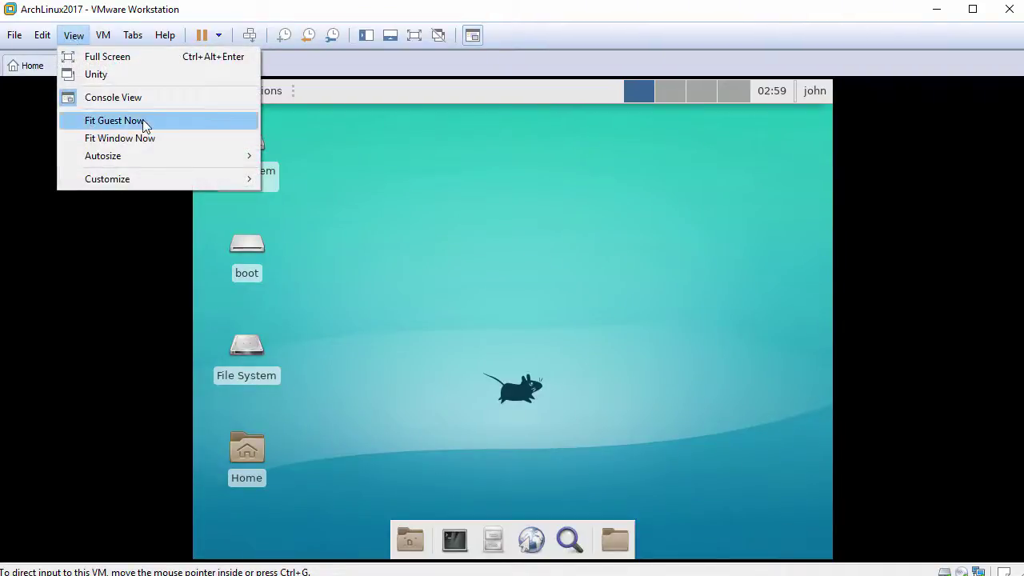
click(143, 120)
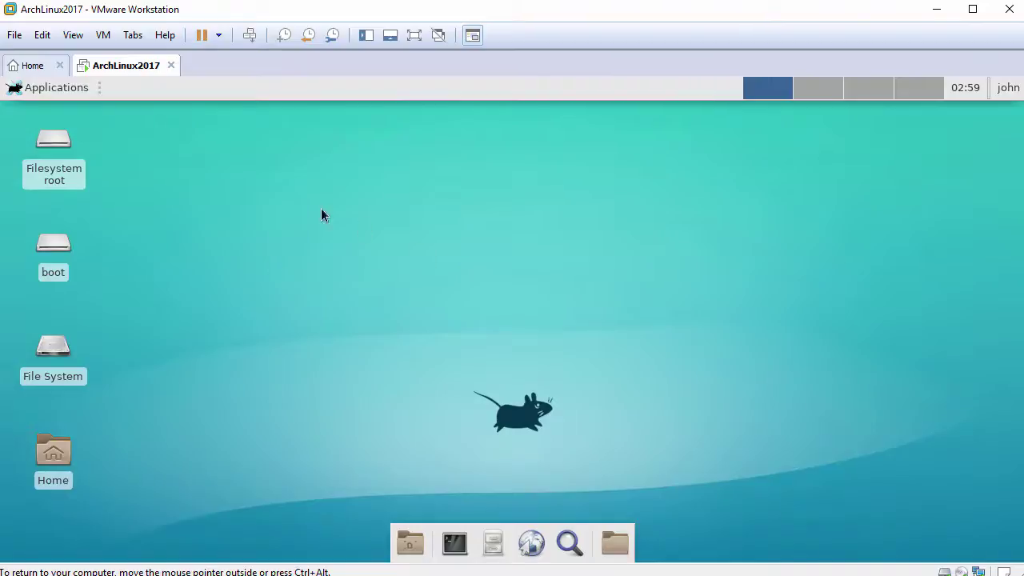
double_click(53, 452)
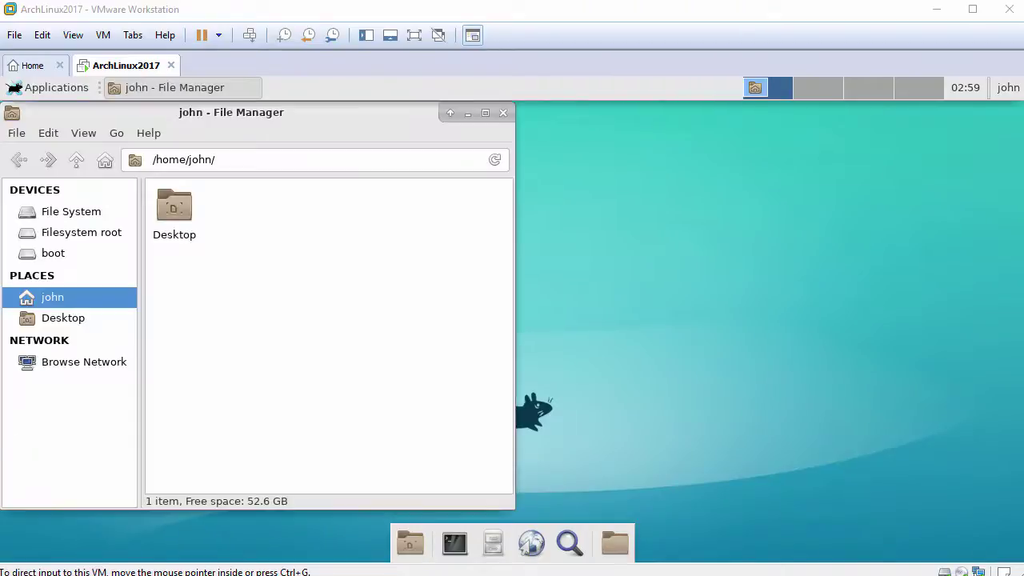
right_click(318, 232)
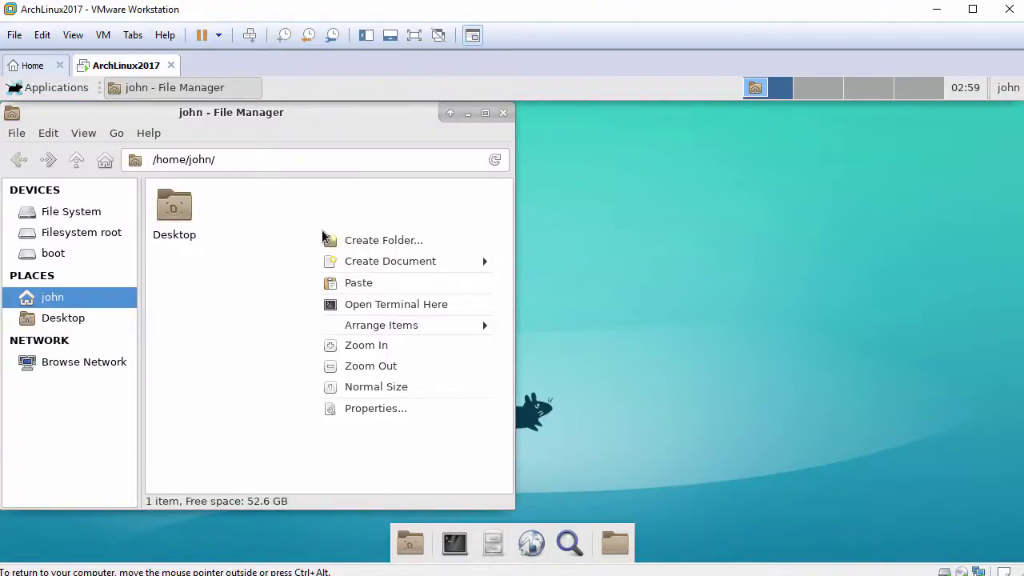
click(352, 285)
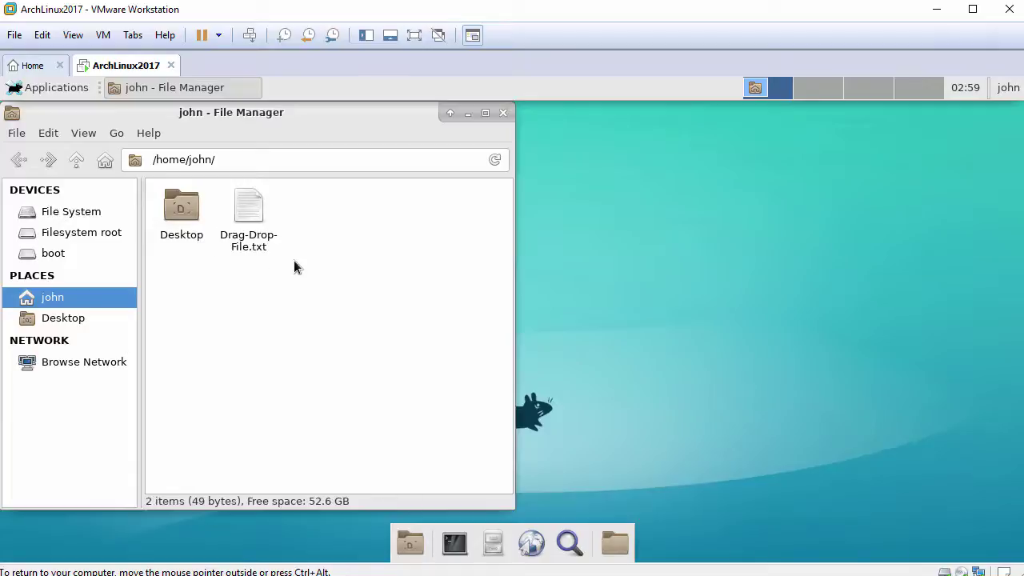
click(503, 113)
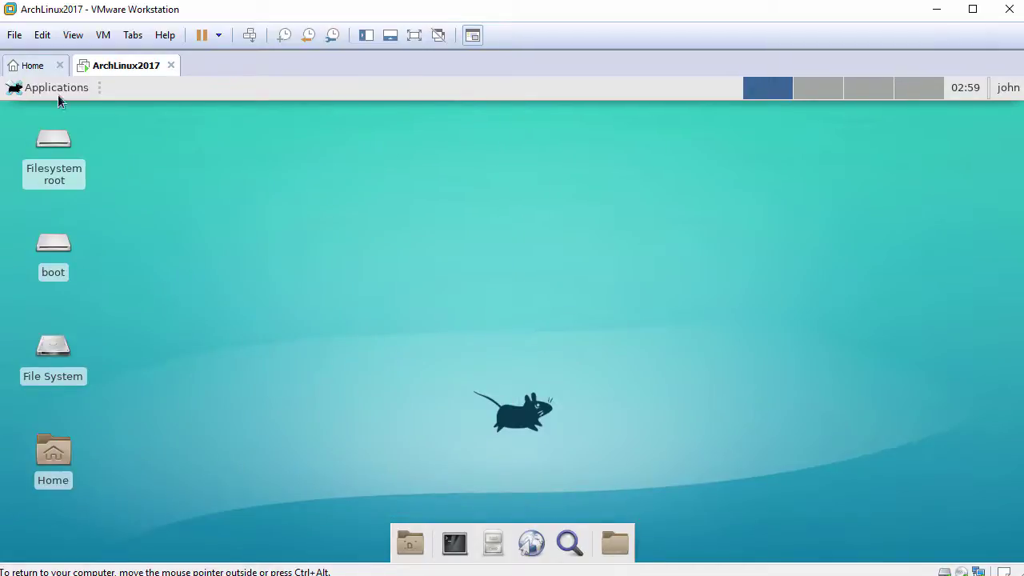
- Launch Mousepad and paste the host clipboard text into a new note
click(15, 89)
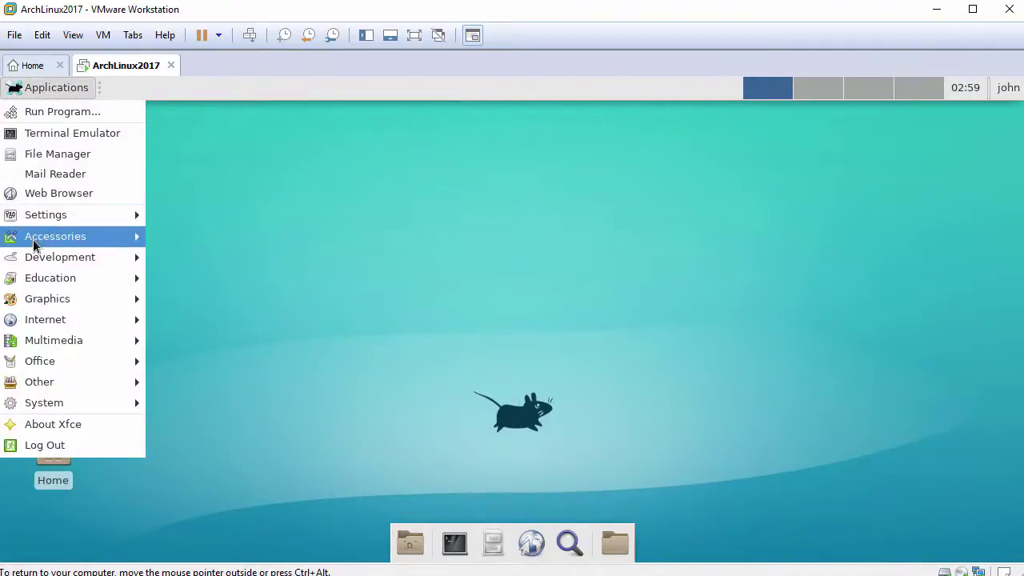
mouse_move(66, 240)
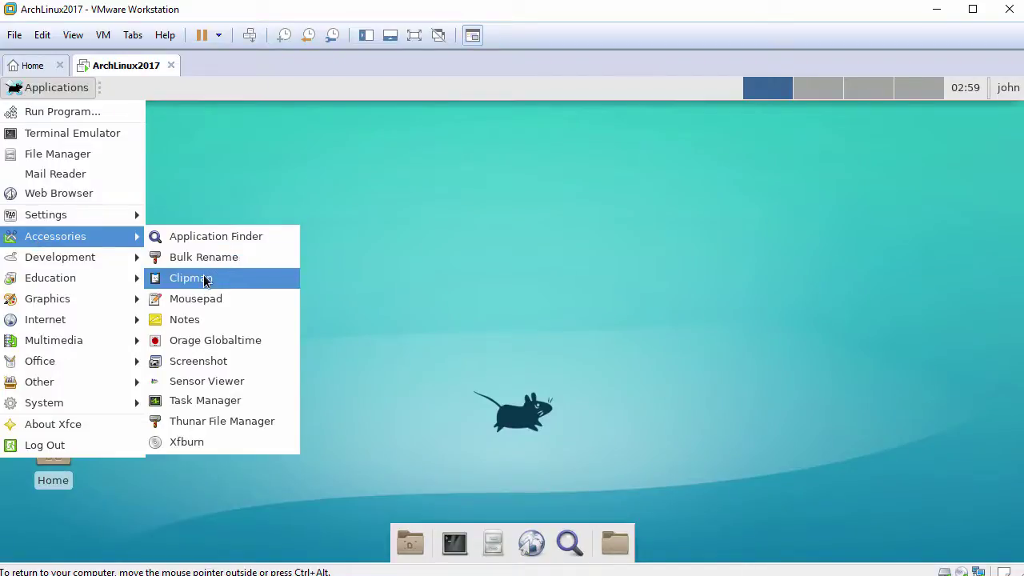
click(201, 299)
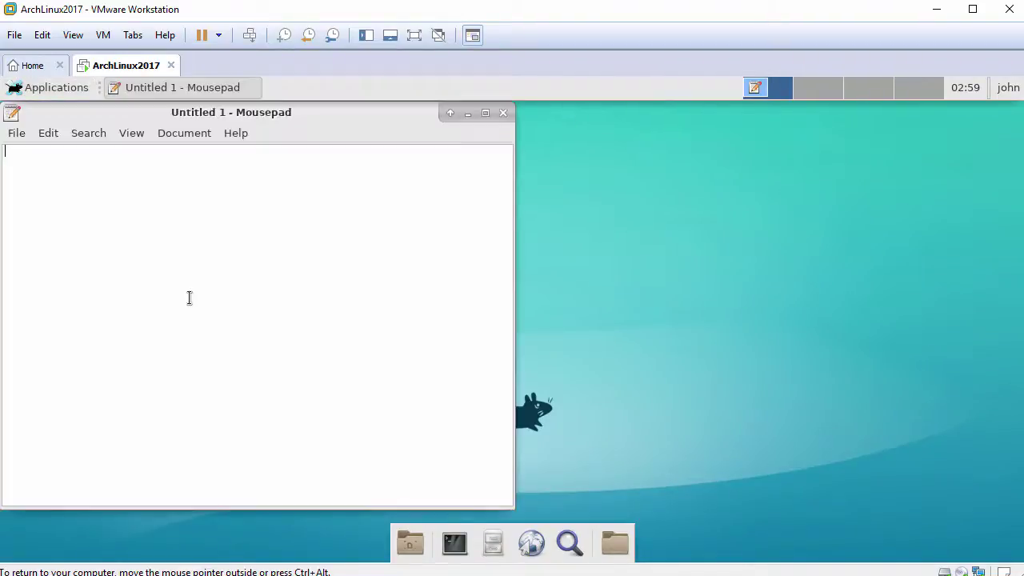
right_click(231, 194)
click(267, 290)
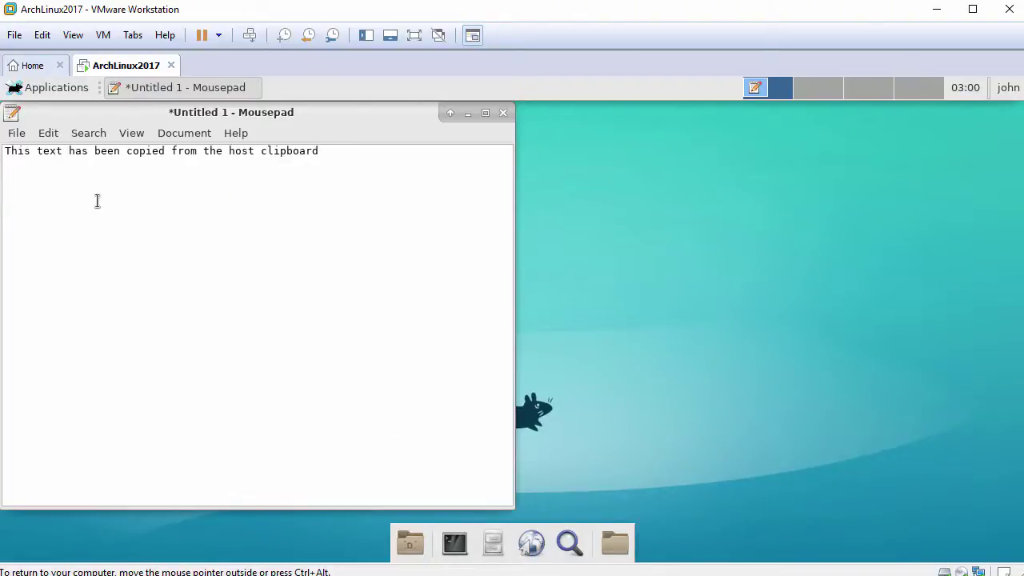
- Select the pasted line and close the note without saving
drag(5, 152, 329, 158)
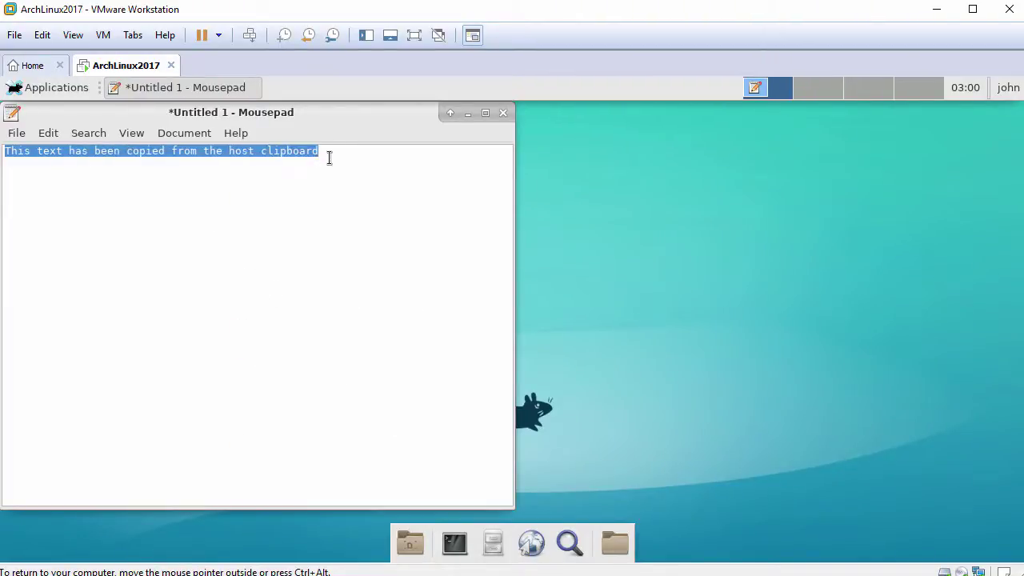
click(503, 114)
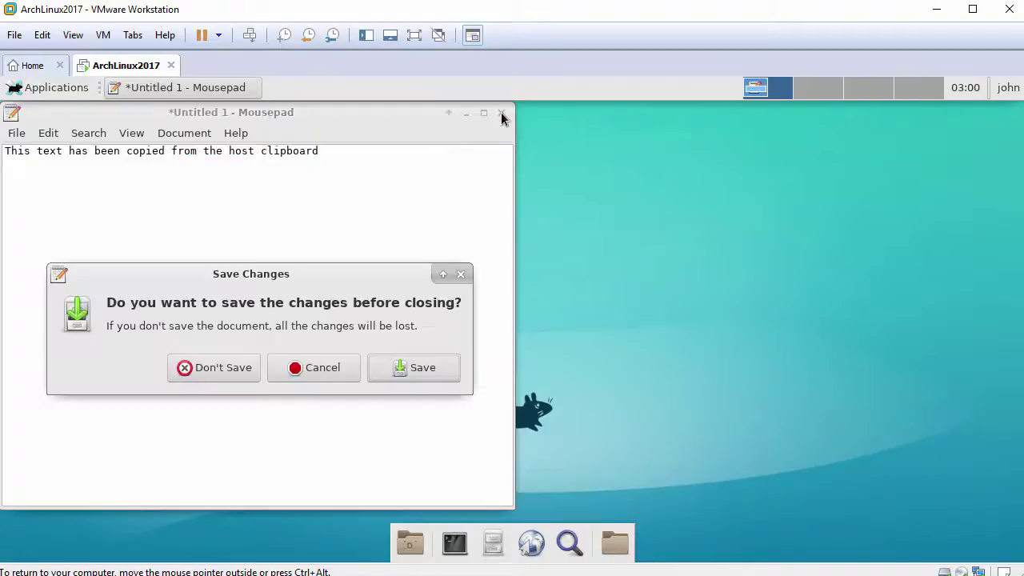
click(227, 364)
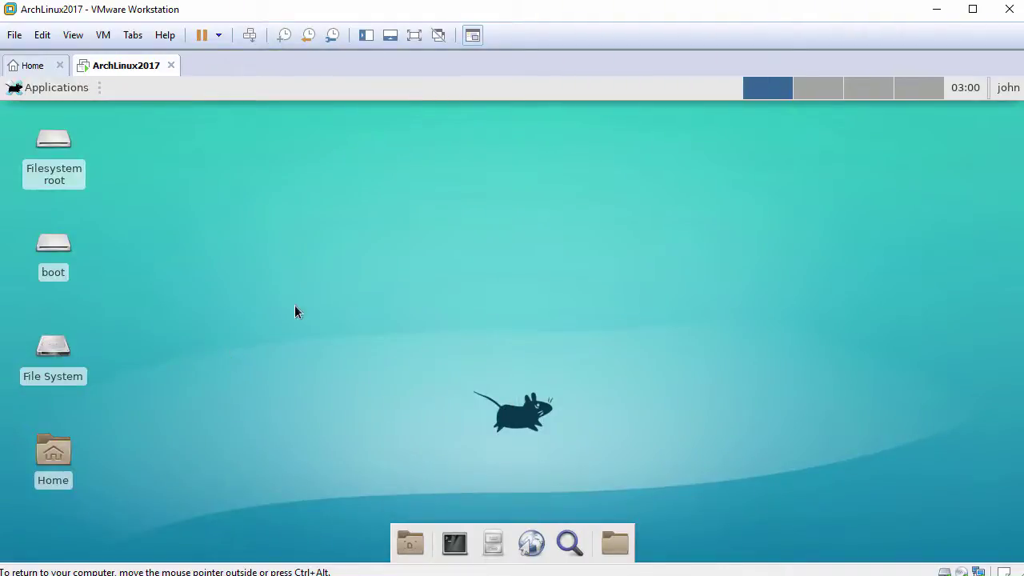
click(32, 89)
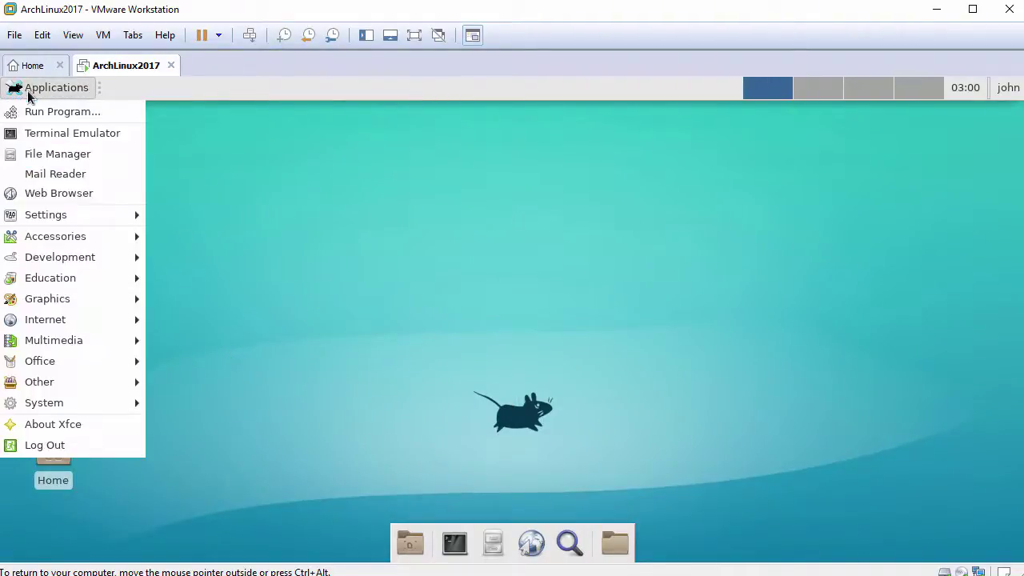
mouse_move(48, 264)
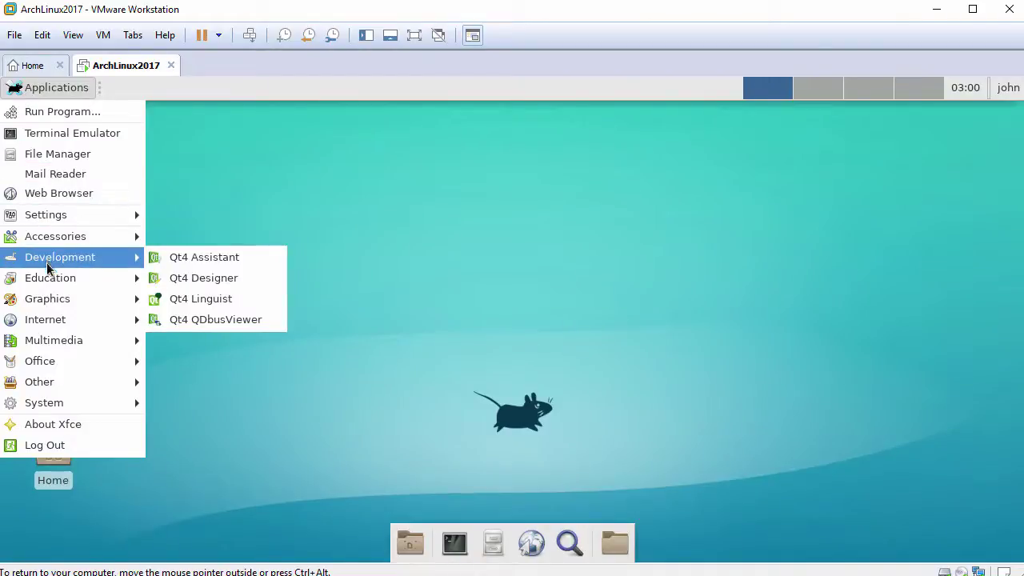
mouse_move(44, 301)
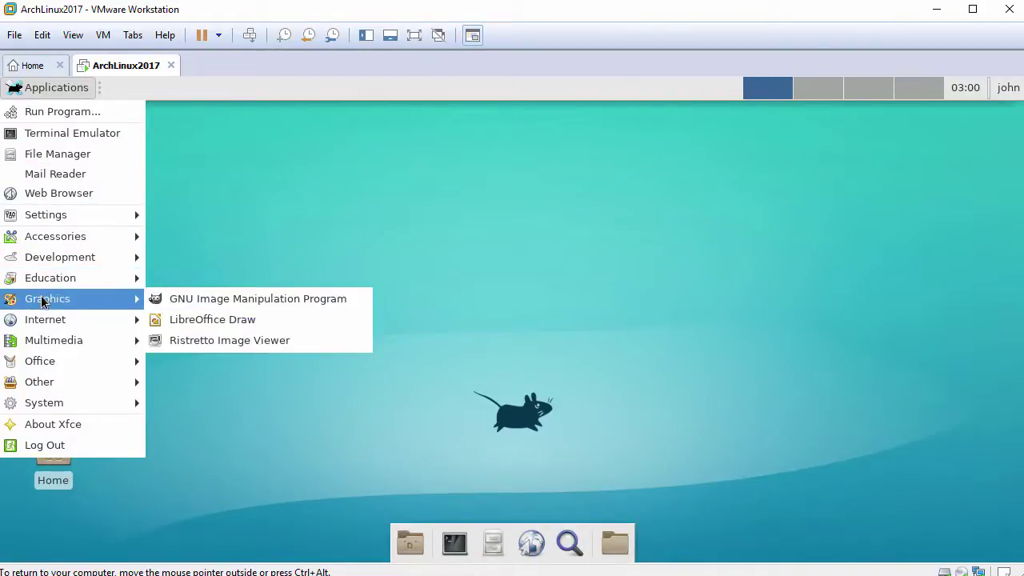
click(203, 301)
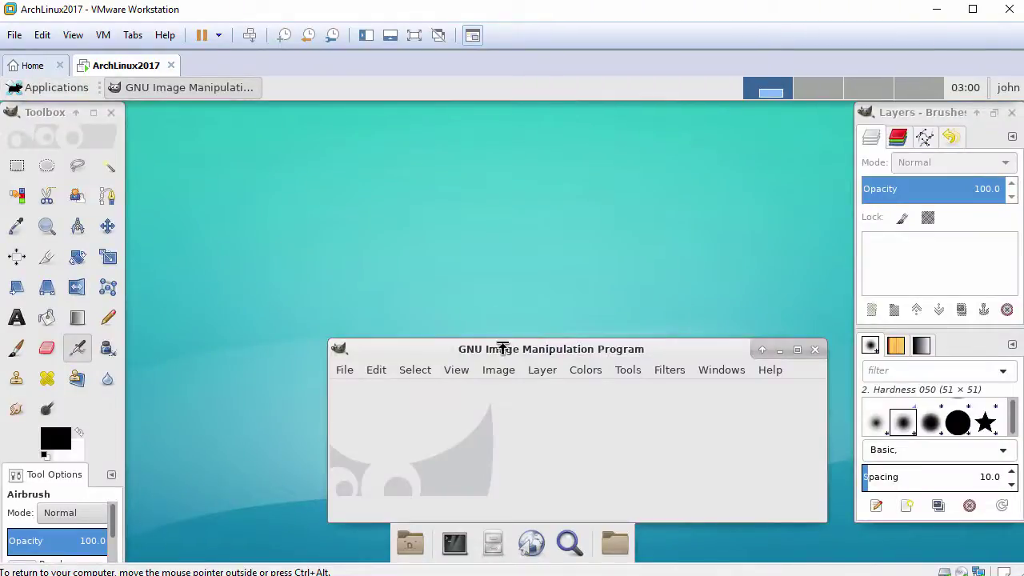
click(768, 370)
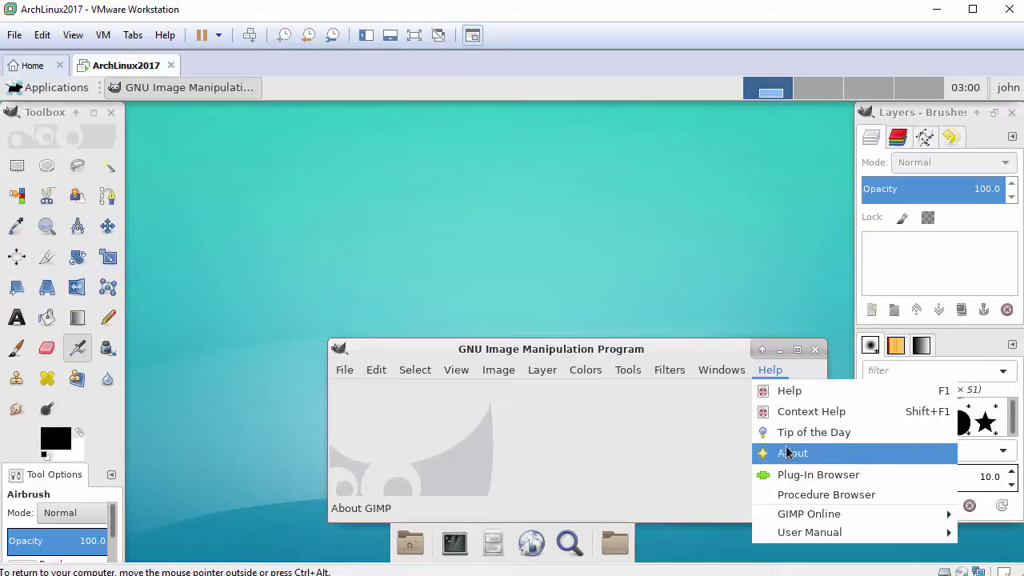
click(784, 457)
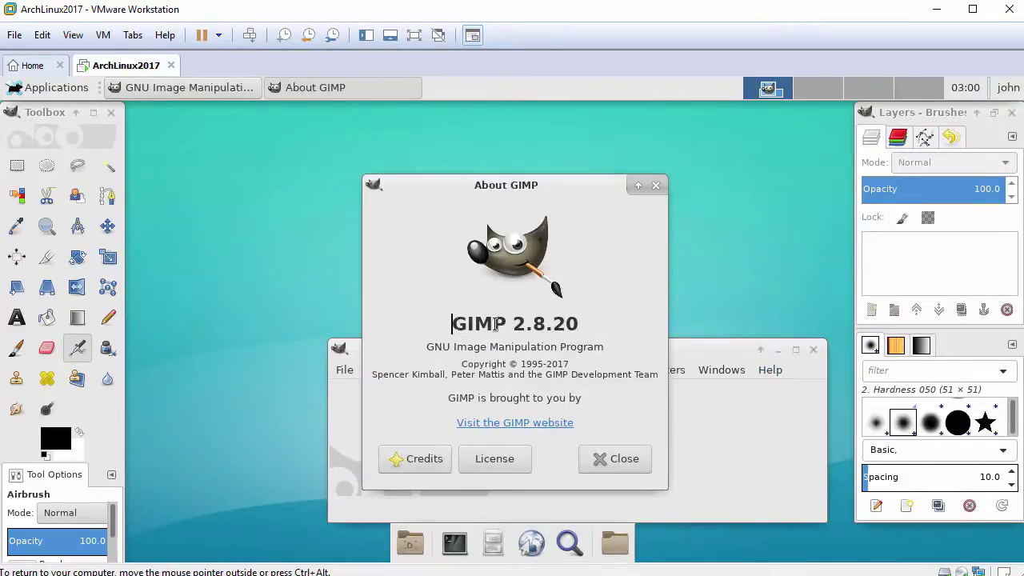
drag(452, 323, 601, 325)
click(622, 459)
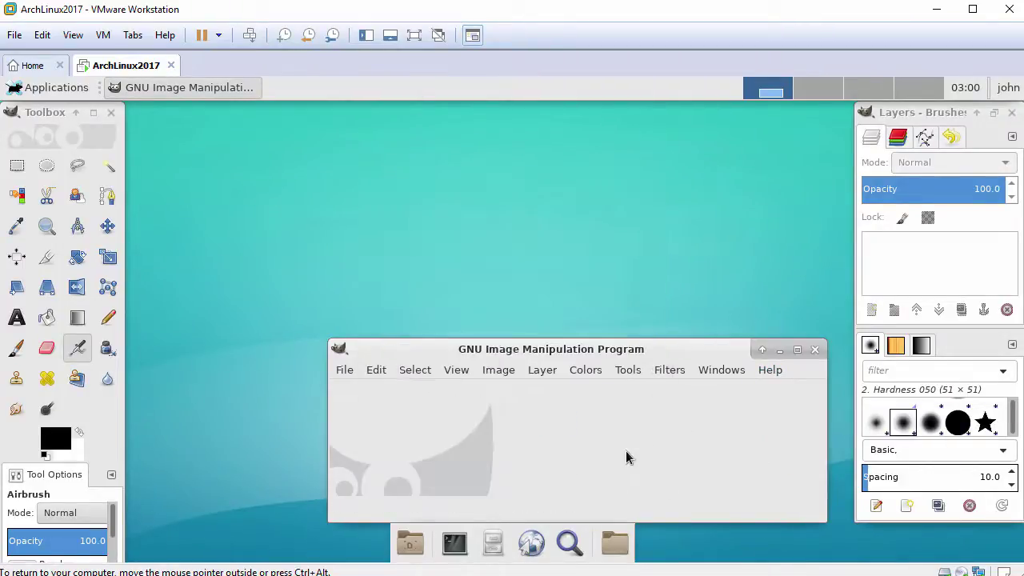
click(815, 349)
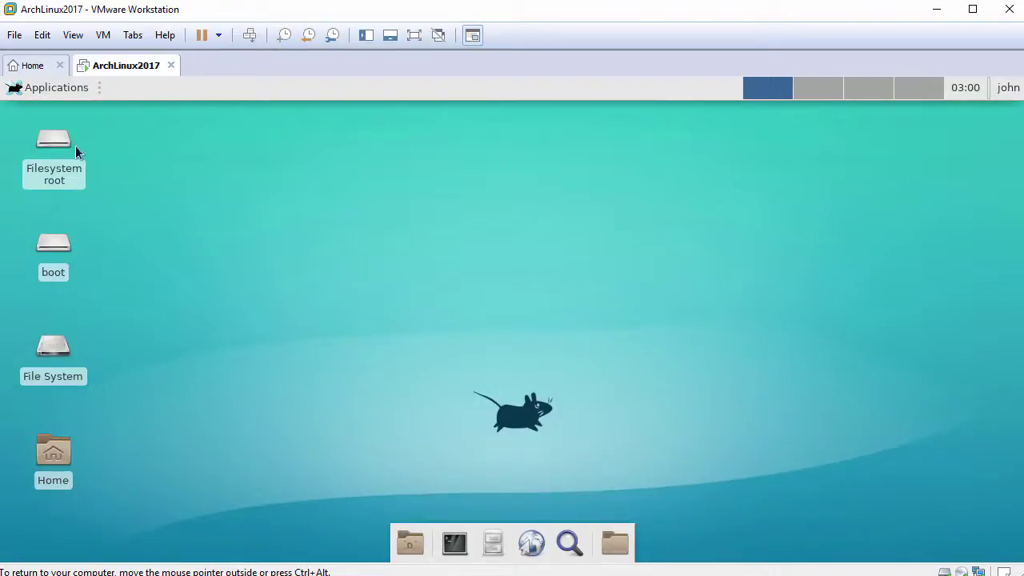
click(14, 92)
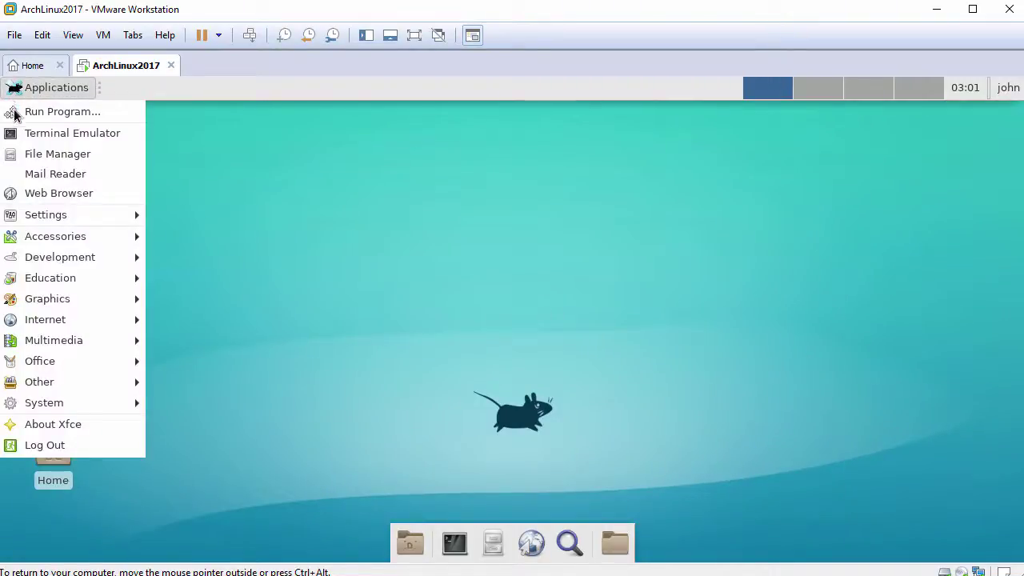
mouse_move(59, 321)
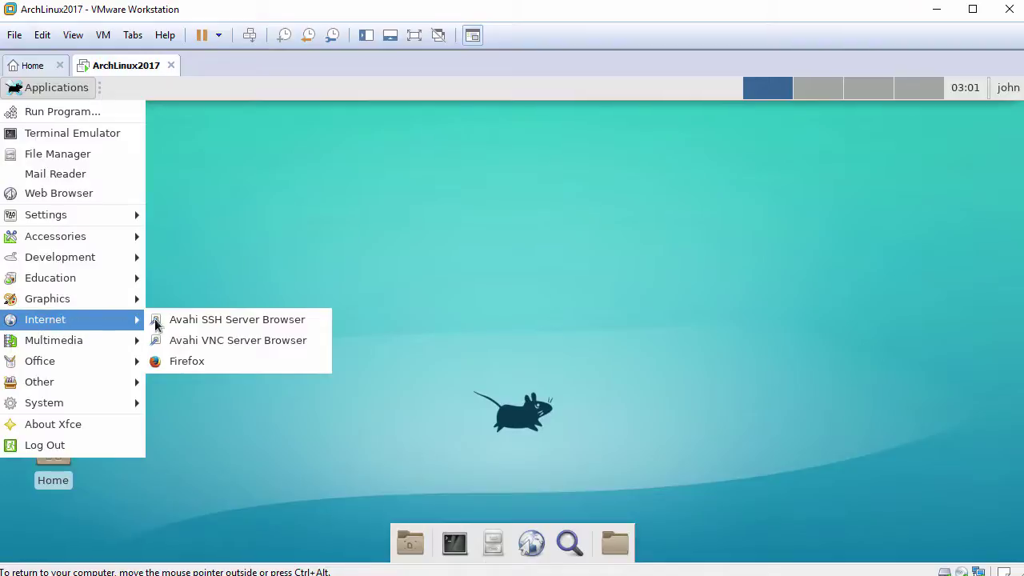
click(199, 364)
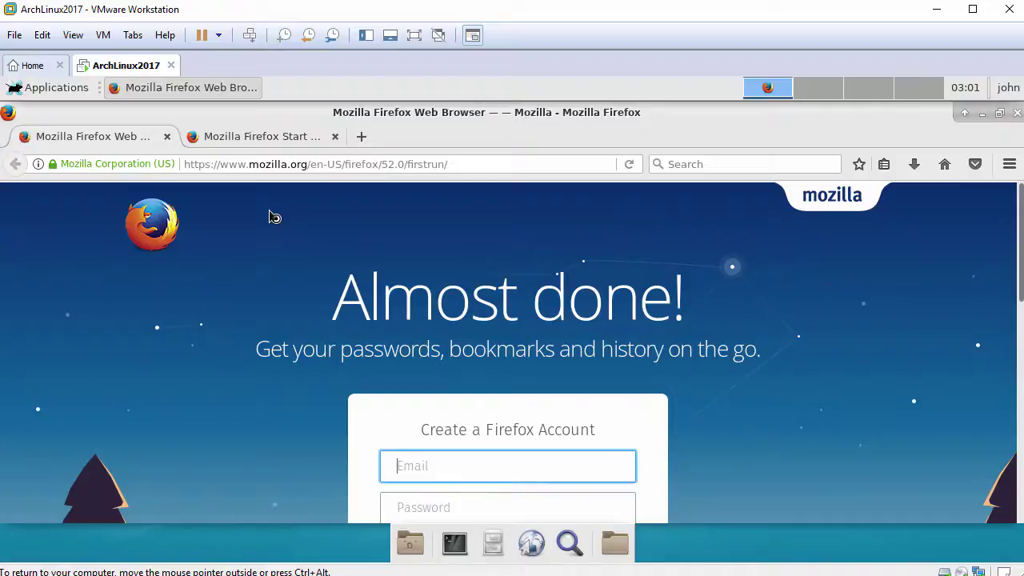
key(alt)
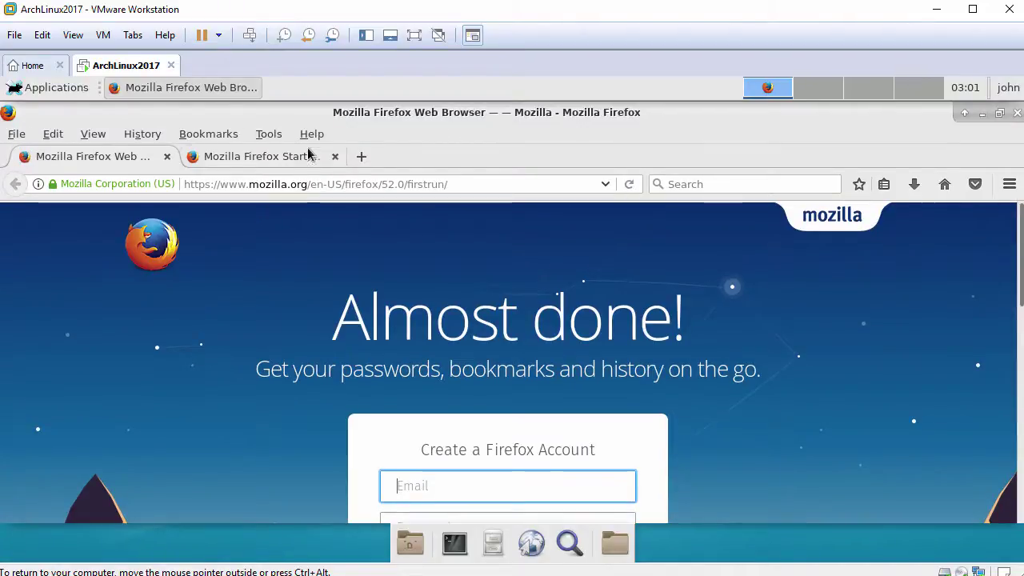
click(317, 134)
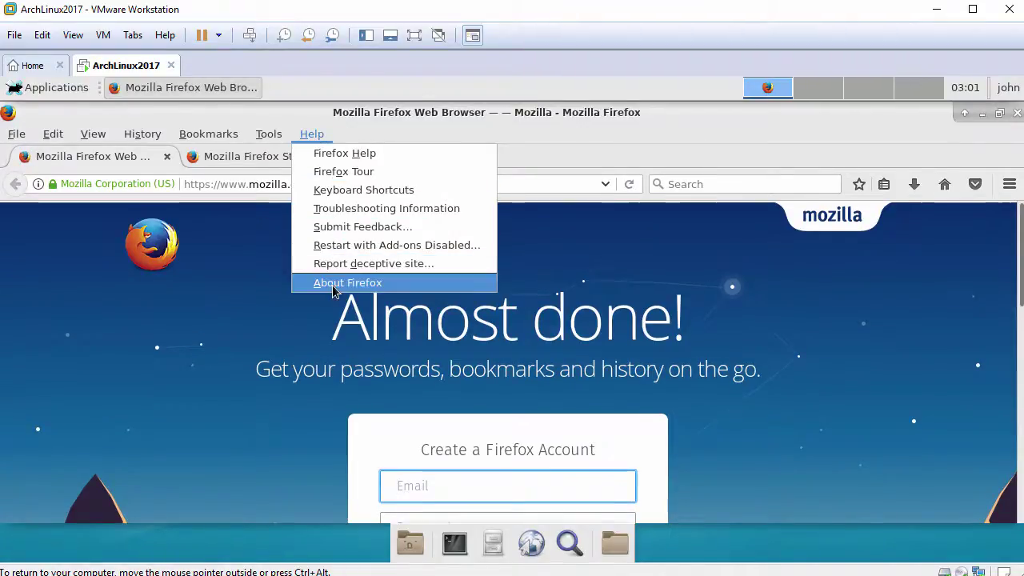
click(345, 282)
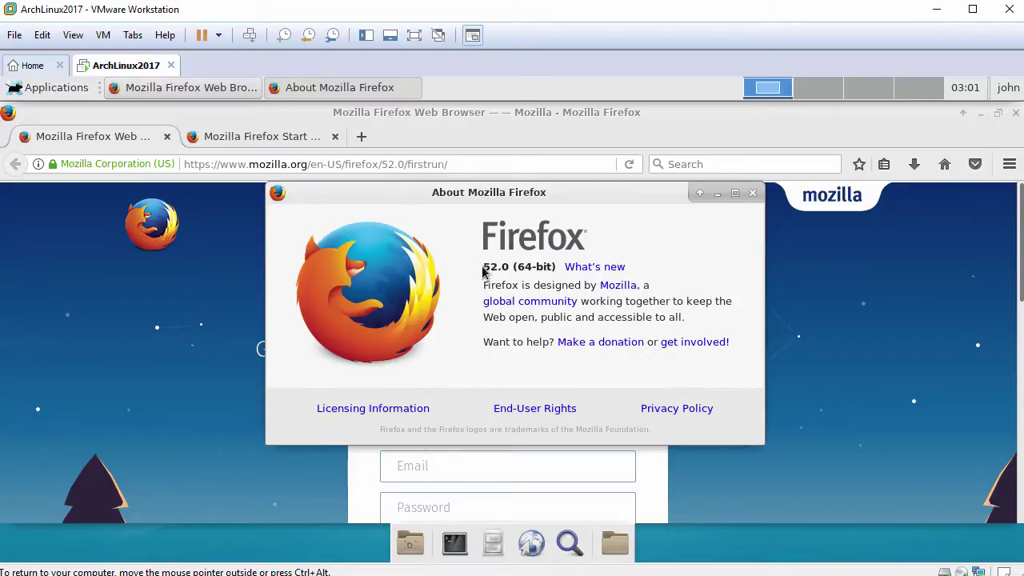
drag(485, 266, 563, 267)
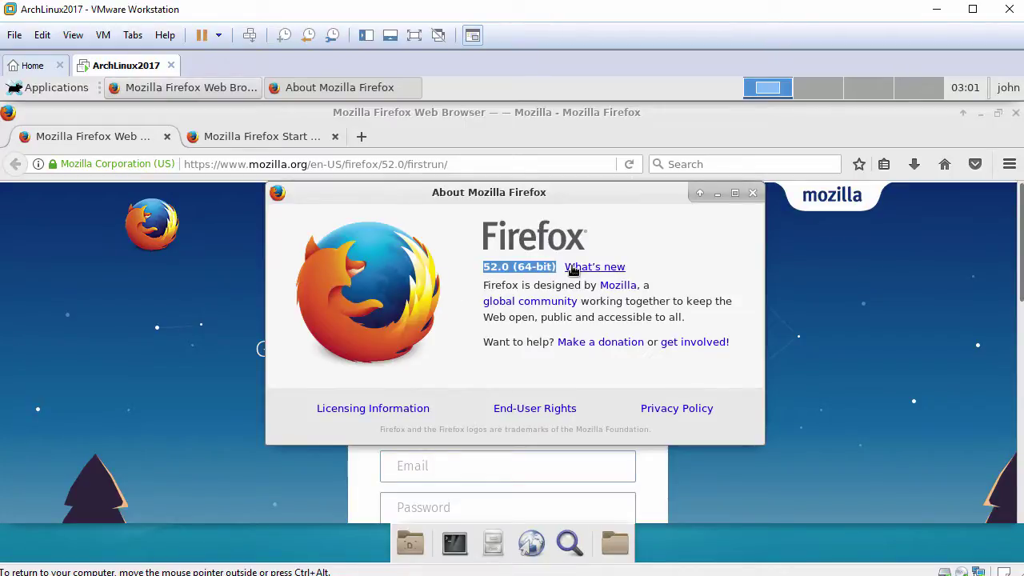
click(751, 194)
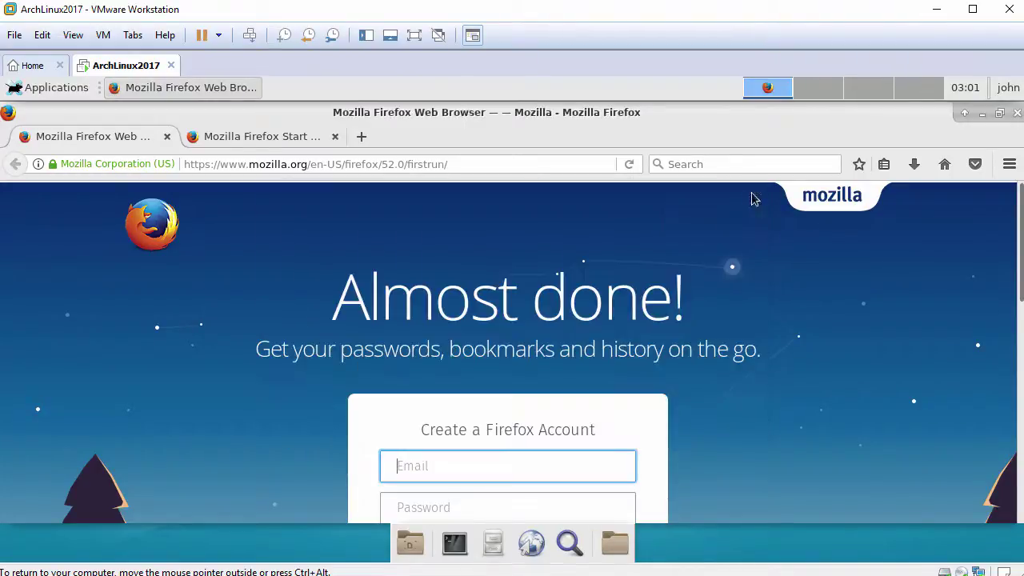
click(1017, 113)
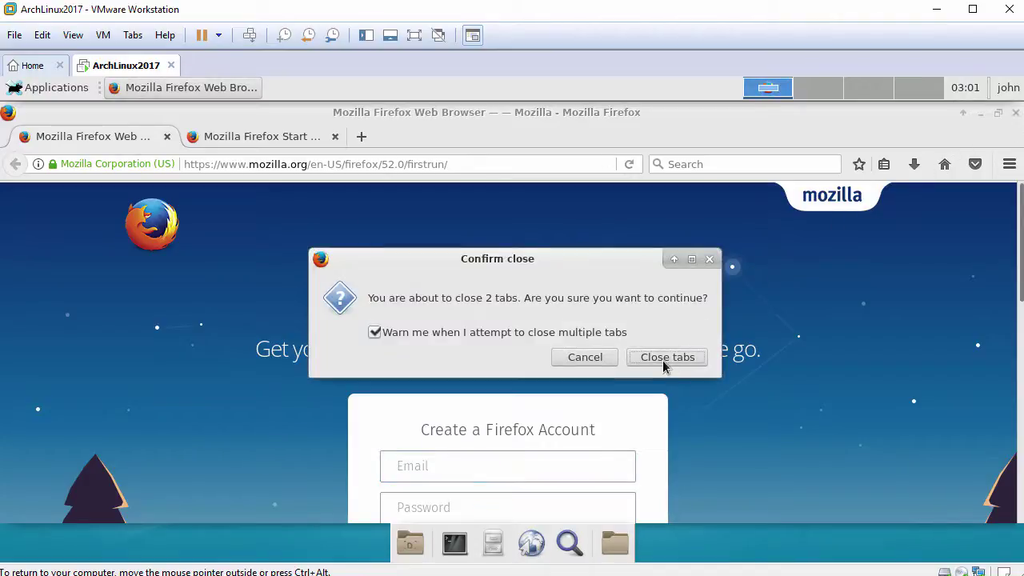
click(663, 359)
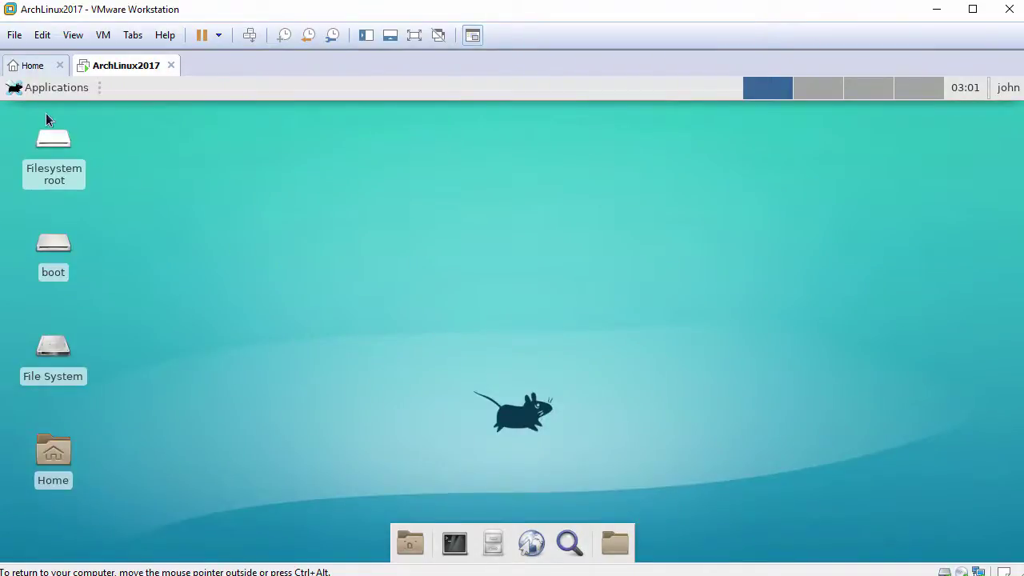
click(37, 93)
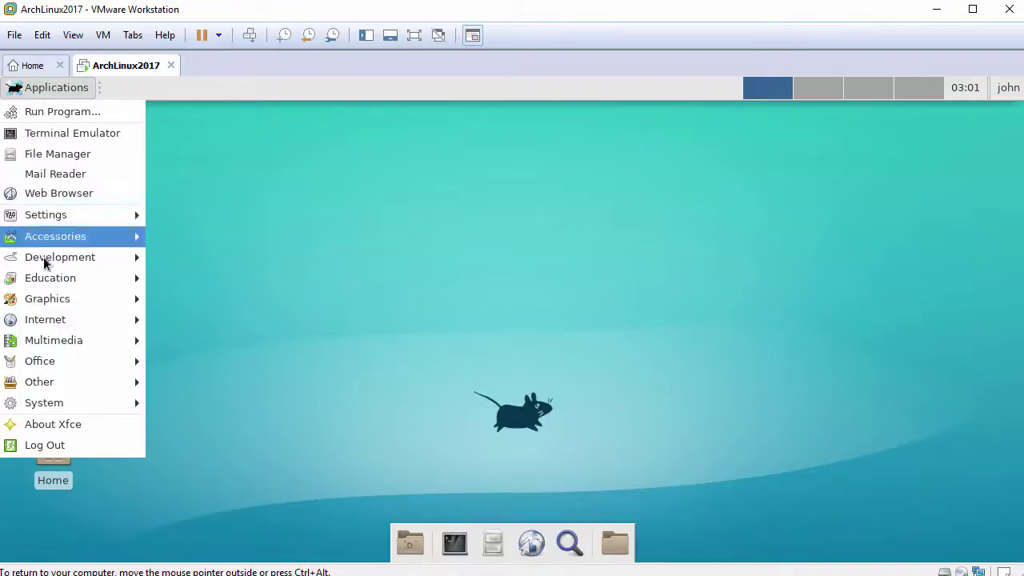
mouse_move(38, 344)
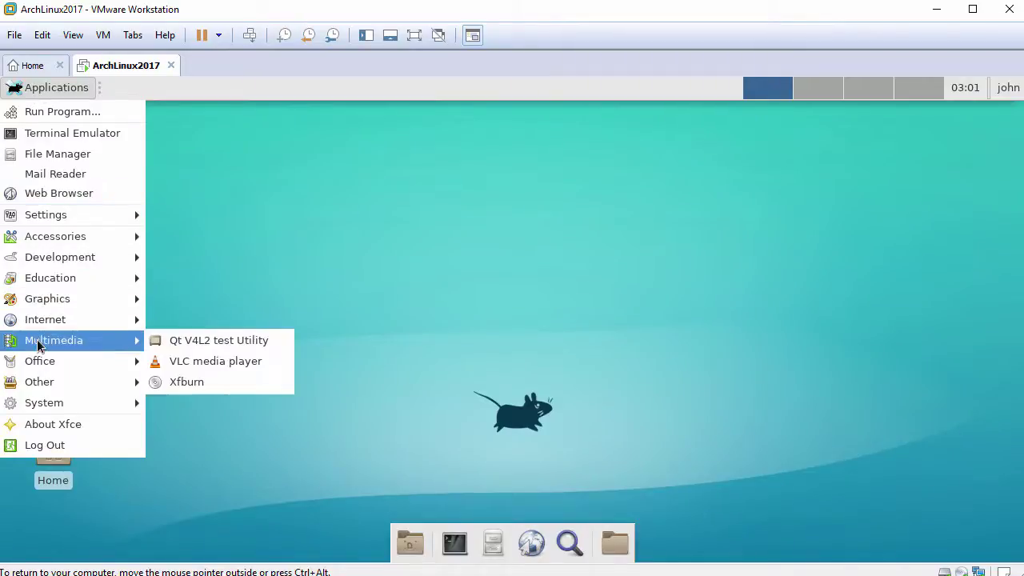
click(192, 361)
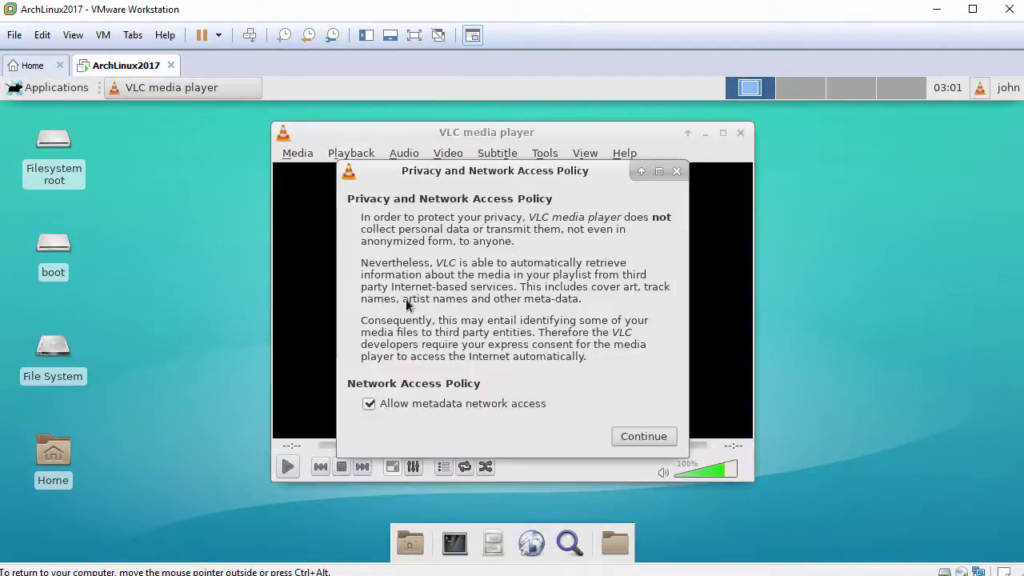
click(628, 438)
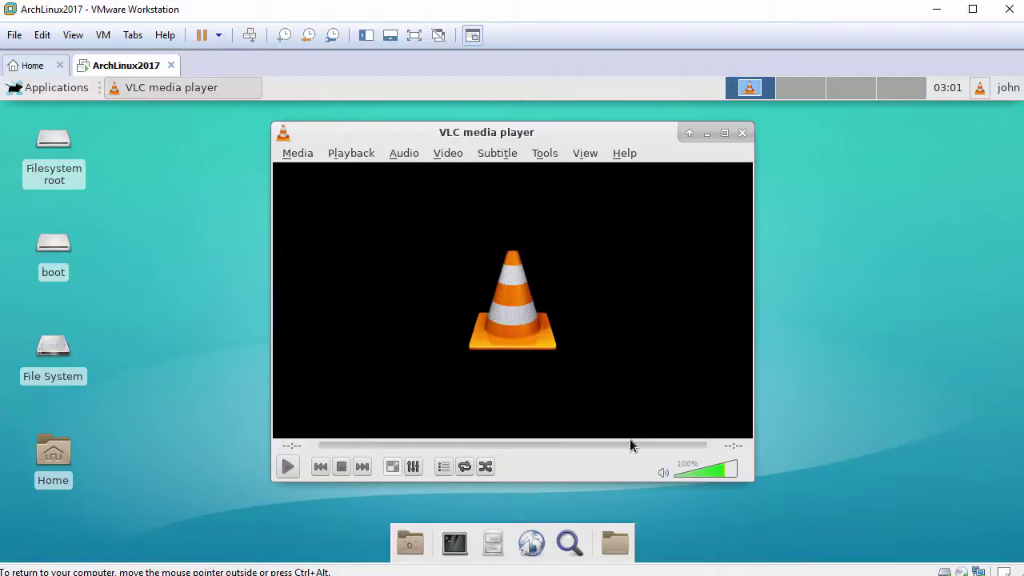
click(627, 160)
click(630, 193)
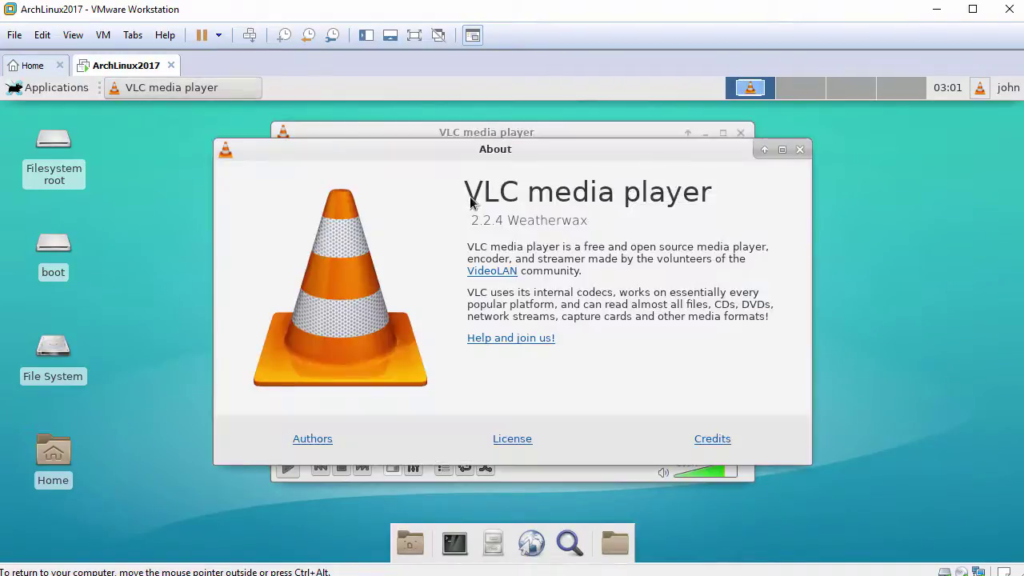
click(799, 151)
click(742, 133)
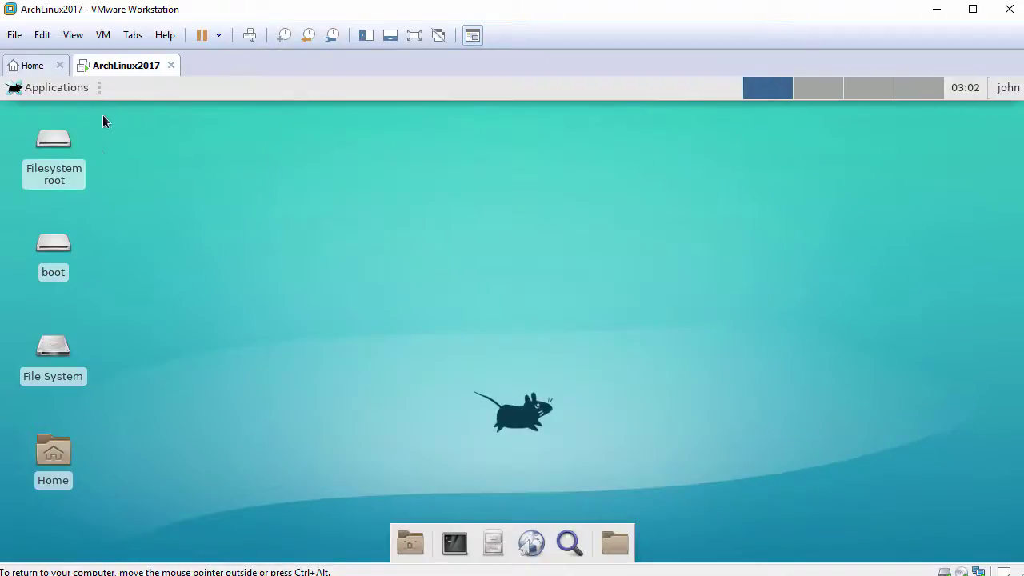
- Launch LibreOffice Writer with a blank document
click(36, 90)
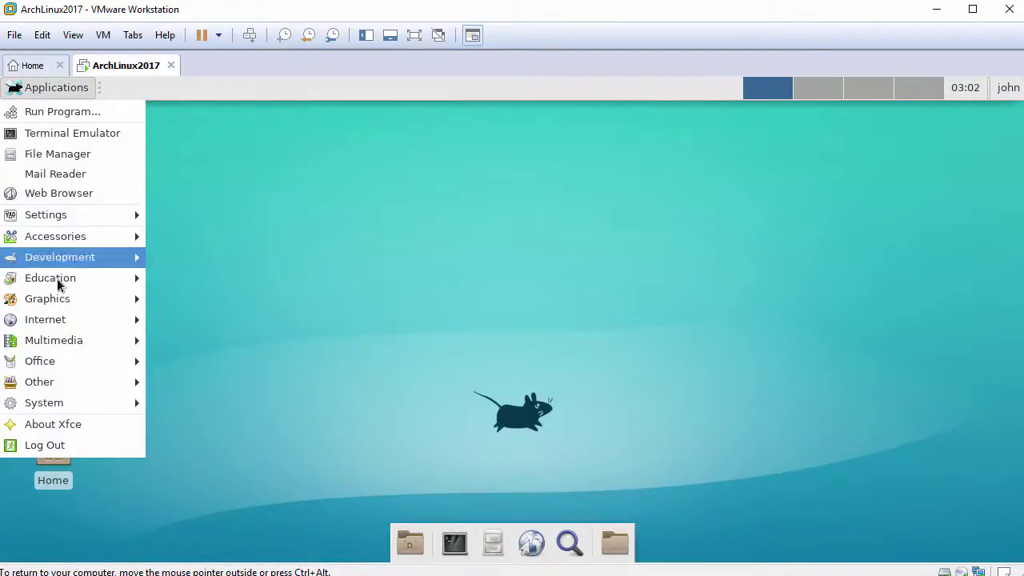
mouse_move(59, 368)
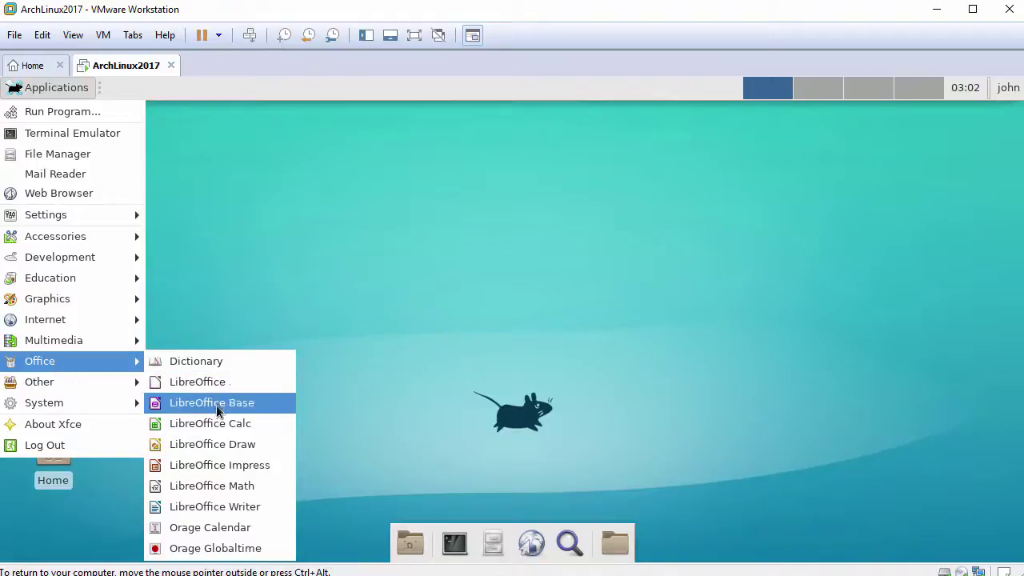
click(221, 507)
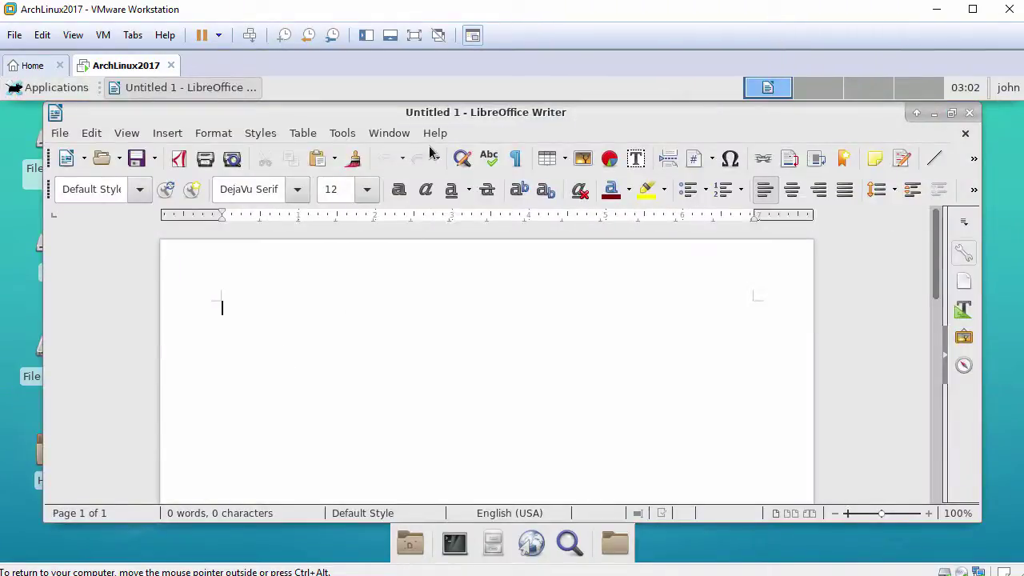
- Confirm Help > About LibreOffice shows version 5.3.0.3, then close the dialog and Writer
click(435, 133)
click(469, 292)
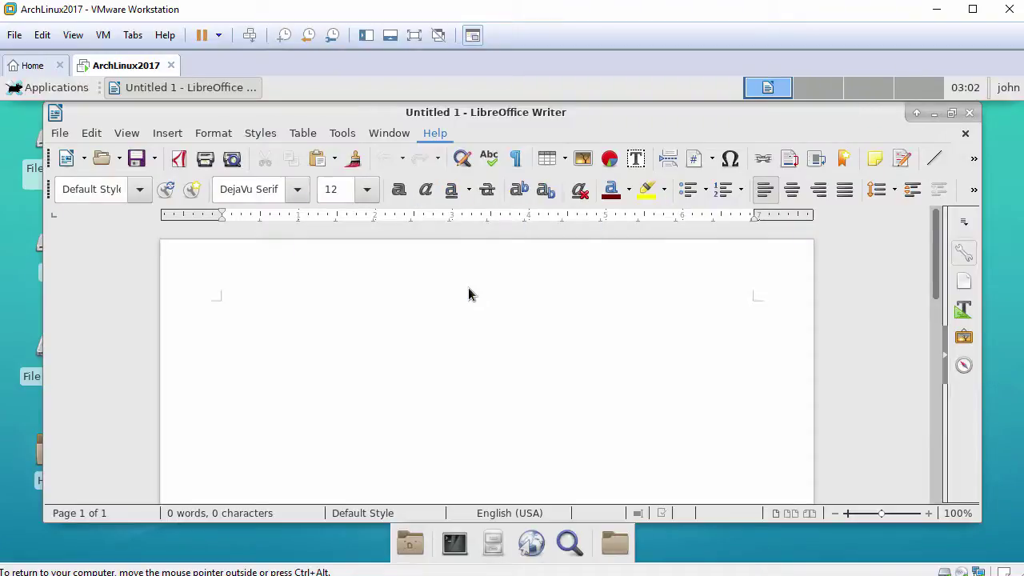
drag(468, 284, 569, 283)
click(708, 439)
click(970, 113)
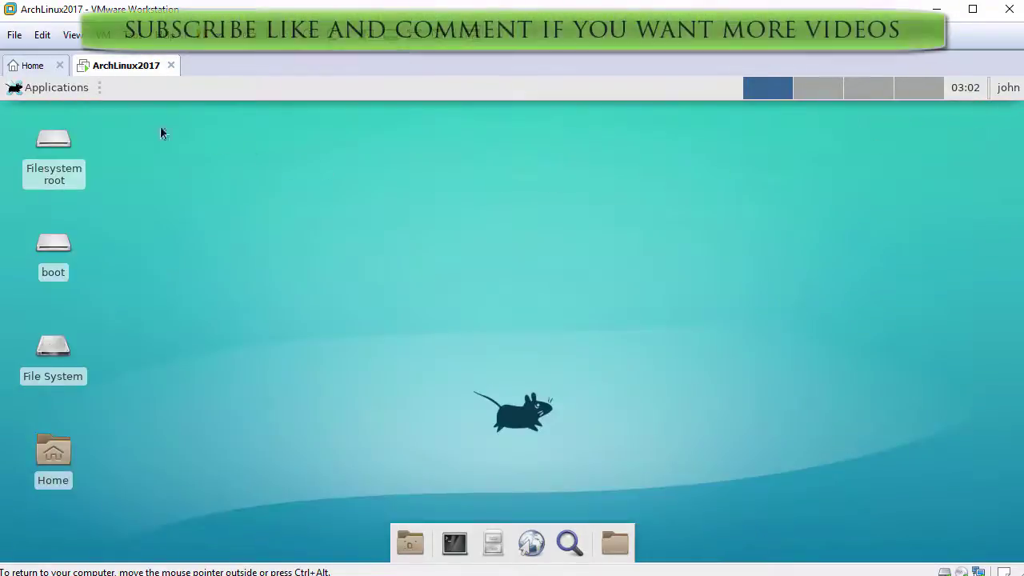
click(18, 88)
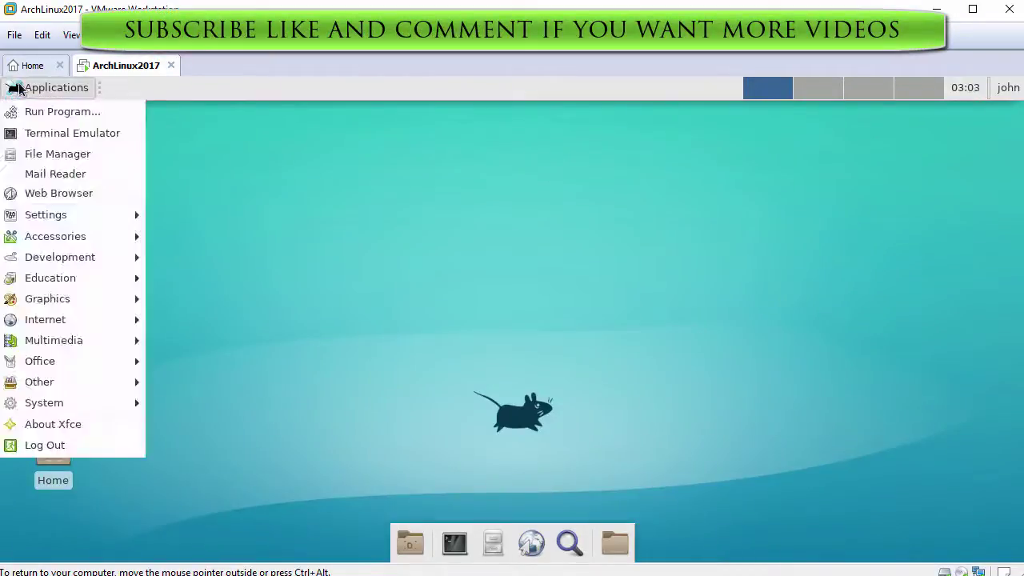
click(46, 425)
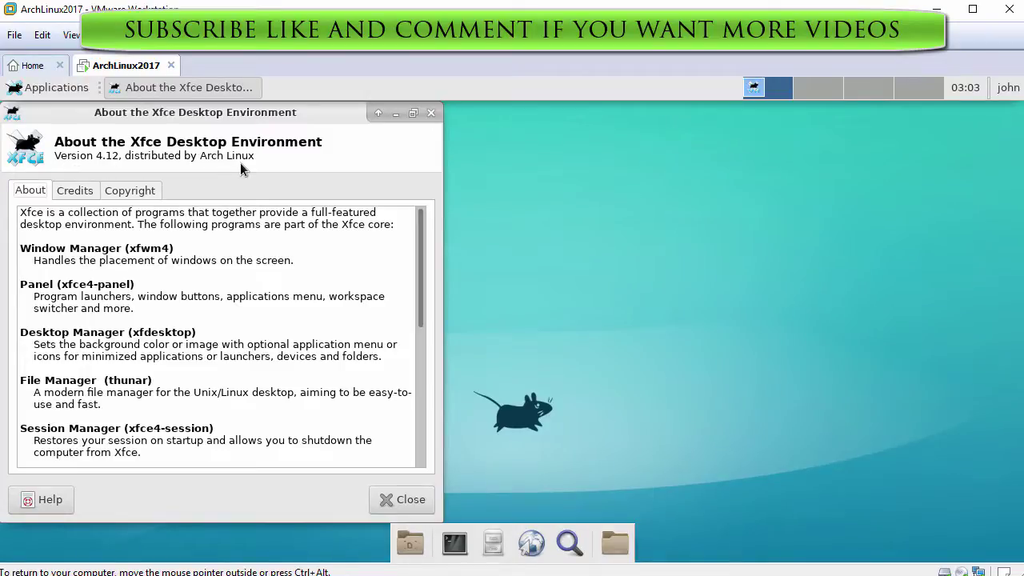
click(430, 113)
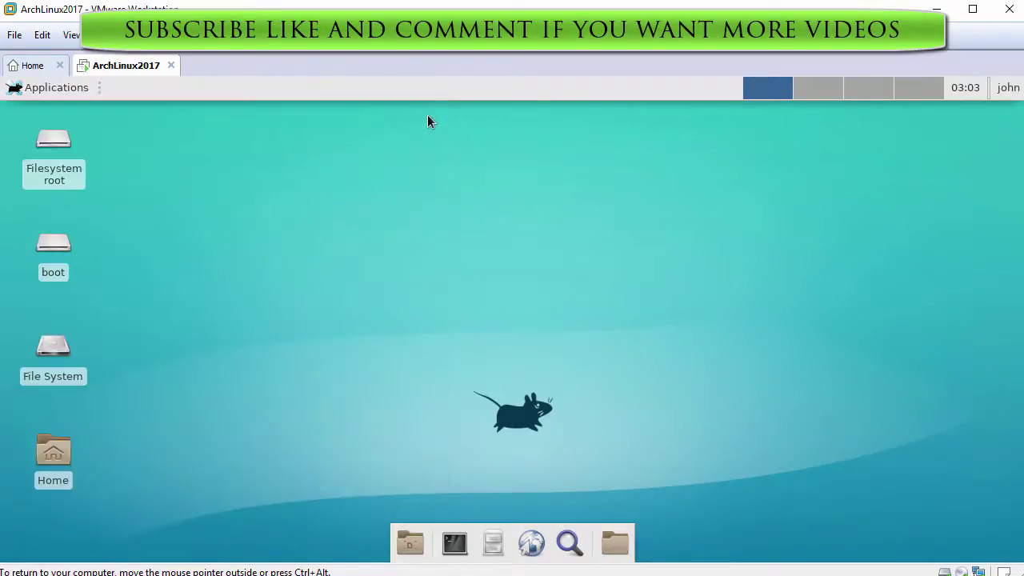
- Open Desktop Settings from the desktop context menu and choose Other... in the Folder list
right_click(188, 124)
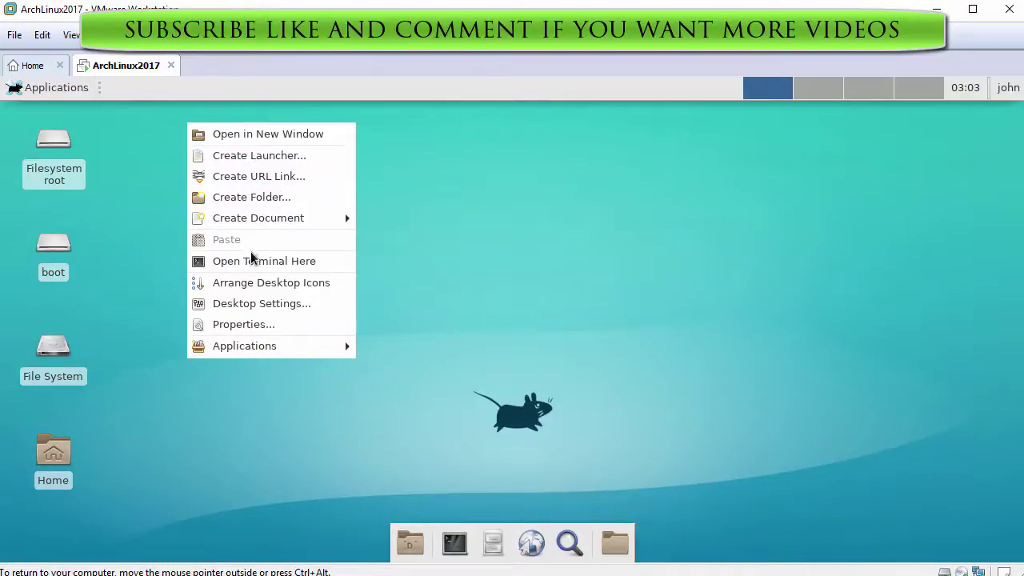
click(230, 303)
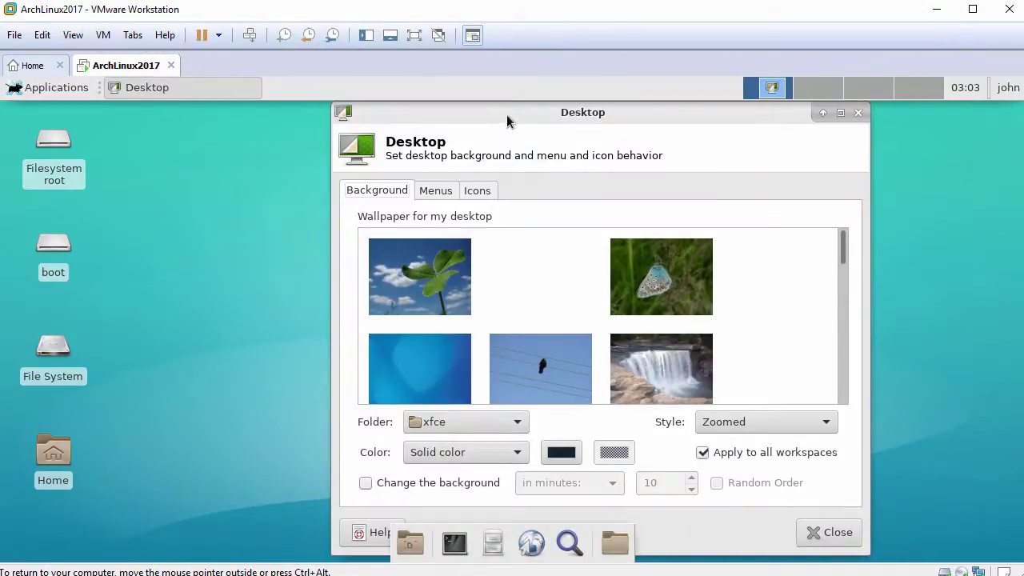
drag(492, 113, 402, 113)
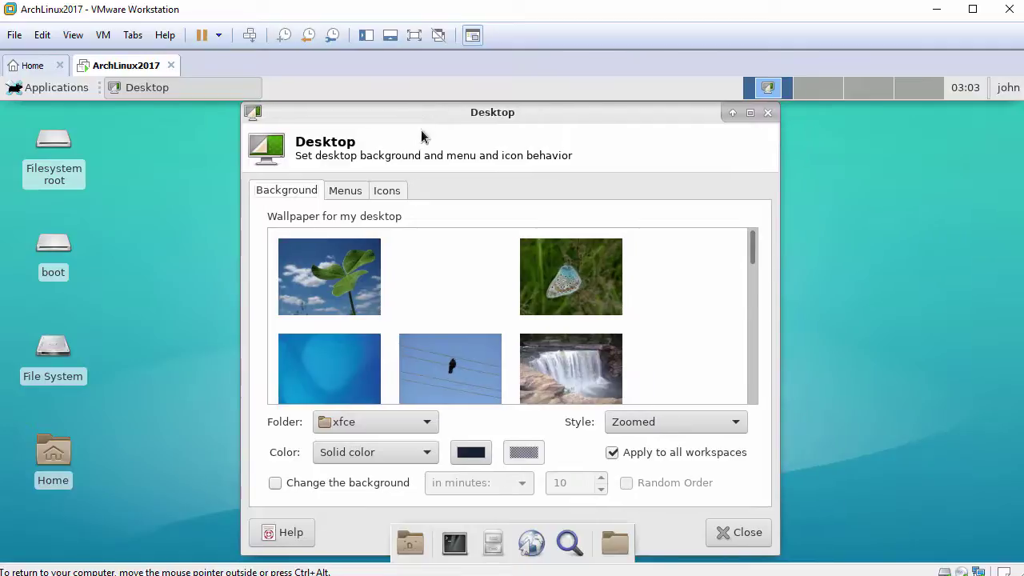
click(427, 424)
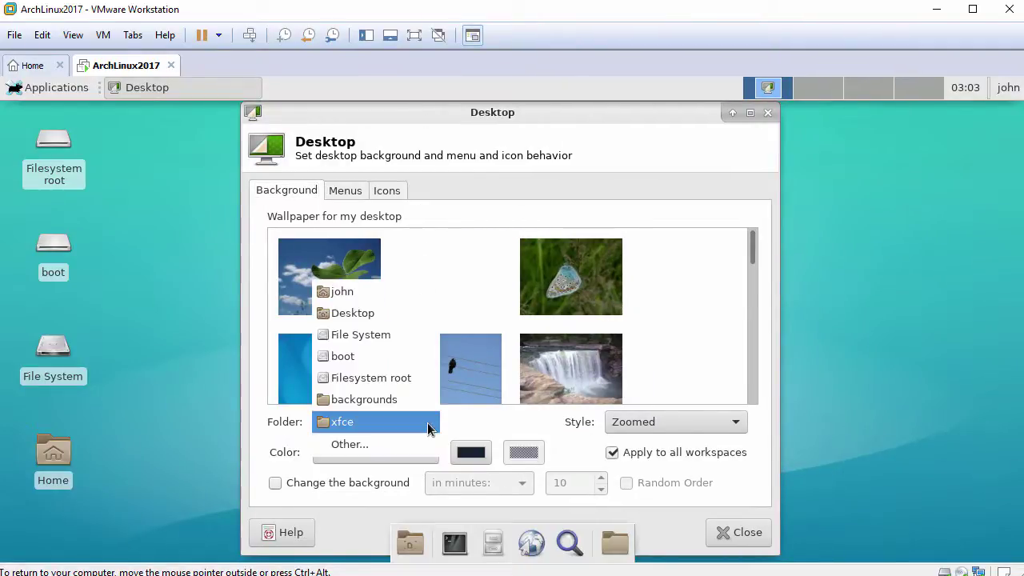
click(365, 444)
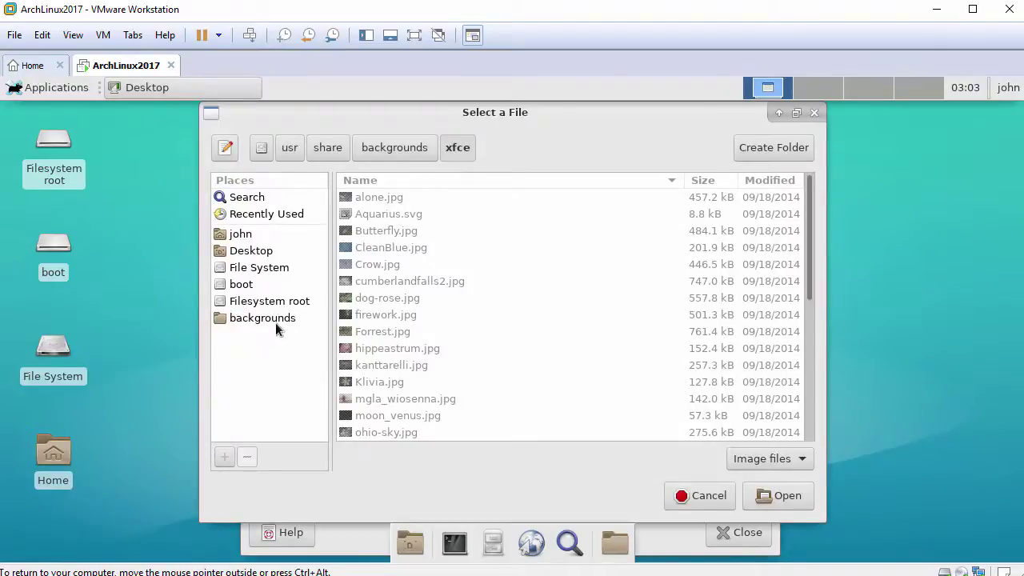
- Navigate File System > usr > share > archlinux > wallpaper and open it as the wallpaper folder
click(259, 269)
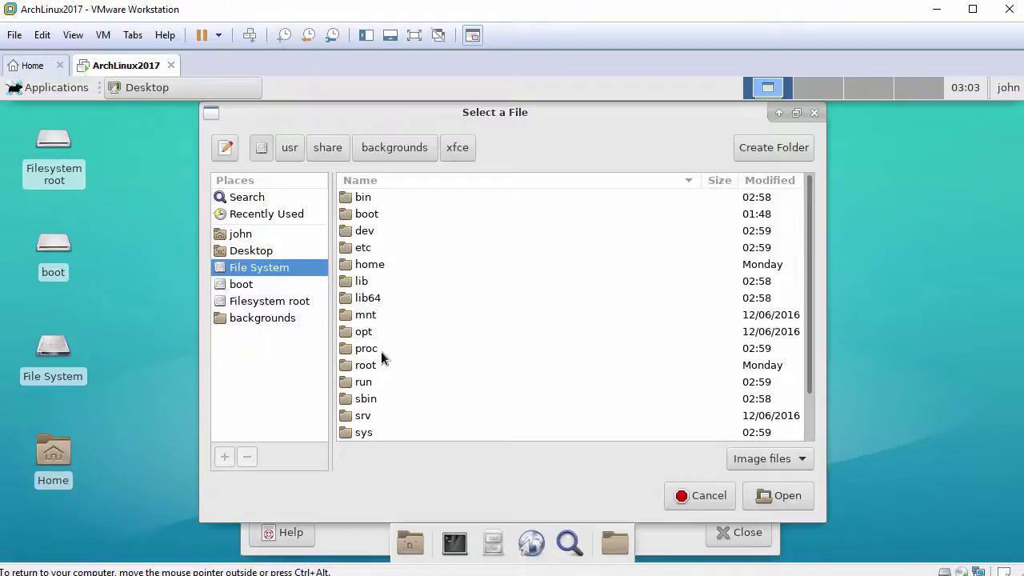
scroll(380, 368, down, 2)
double_click(364, 415)
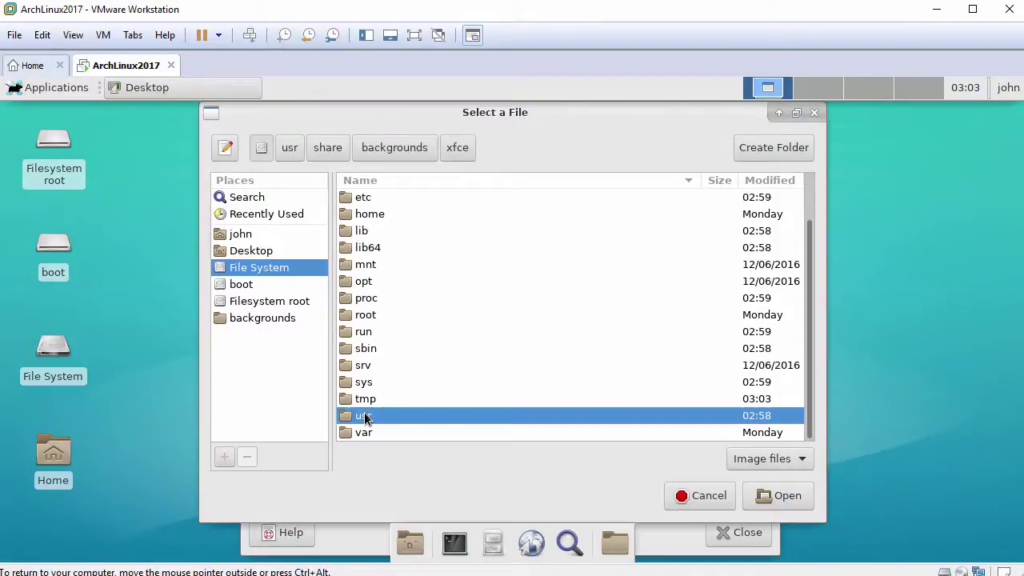
double_click(368, 297)
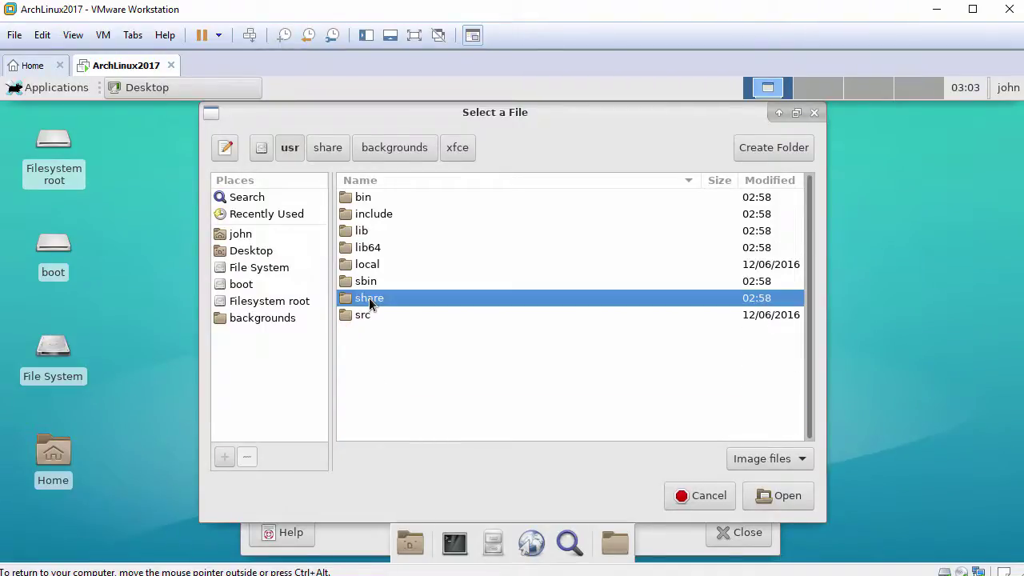
double_click(371, 316)
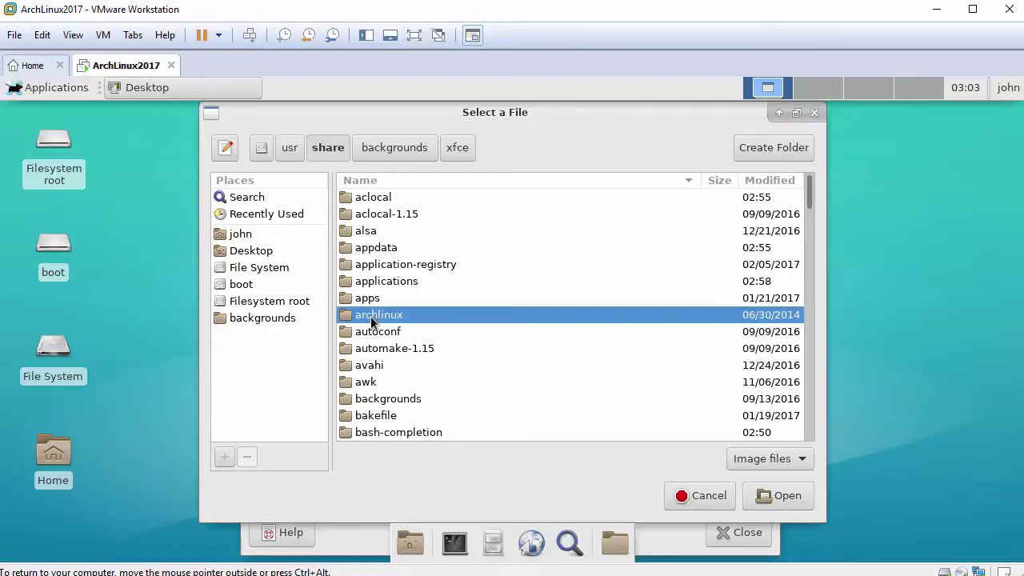
double_click(380, 197)
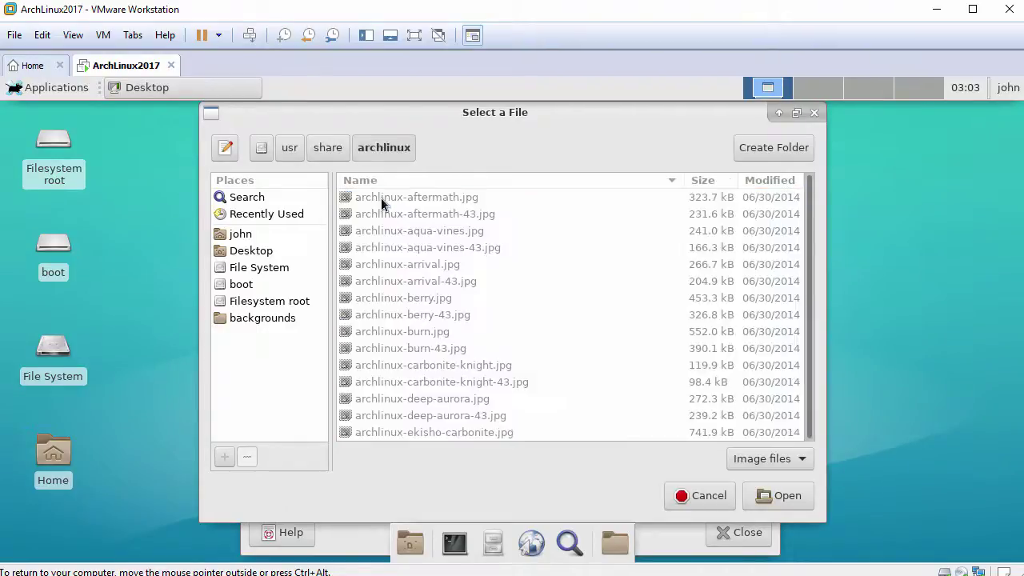
click(766, 495)
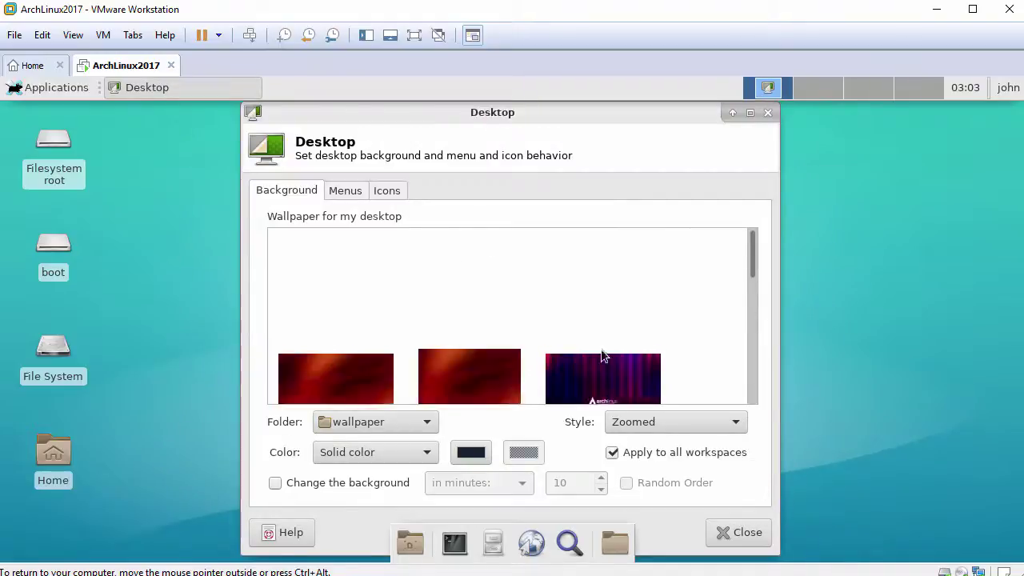
- Set the black Arch Linux wallpaper after trying the purple one
scroll(537, 312, down, 5)
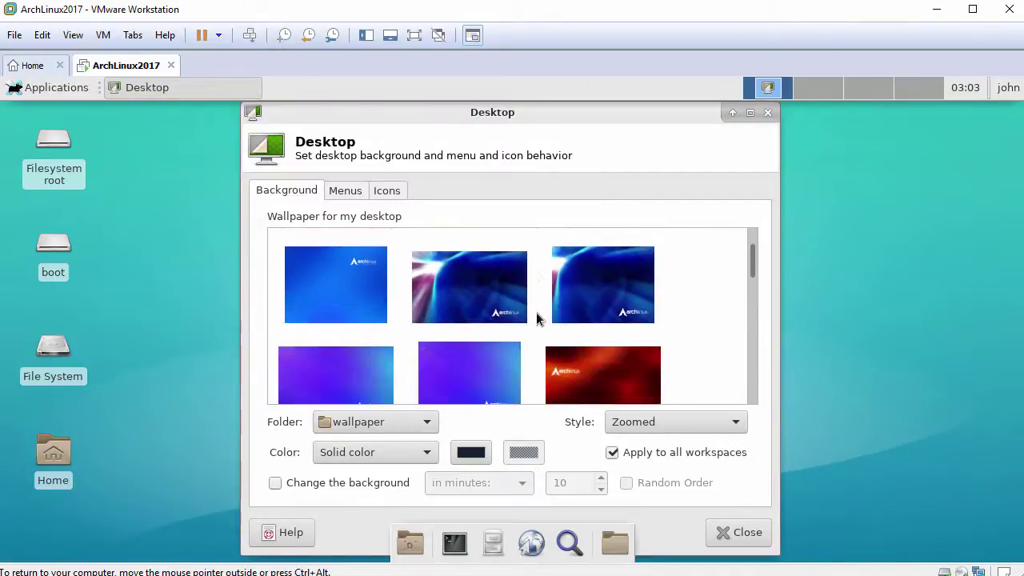
click(490, 311)
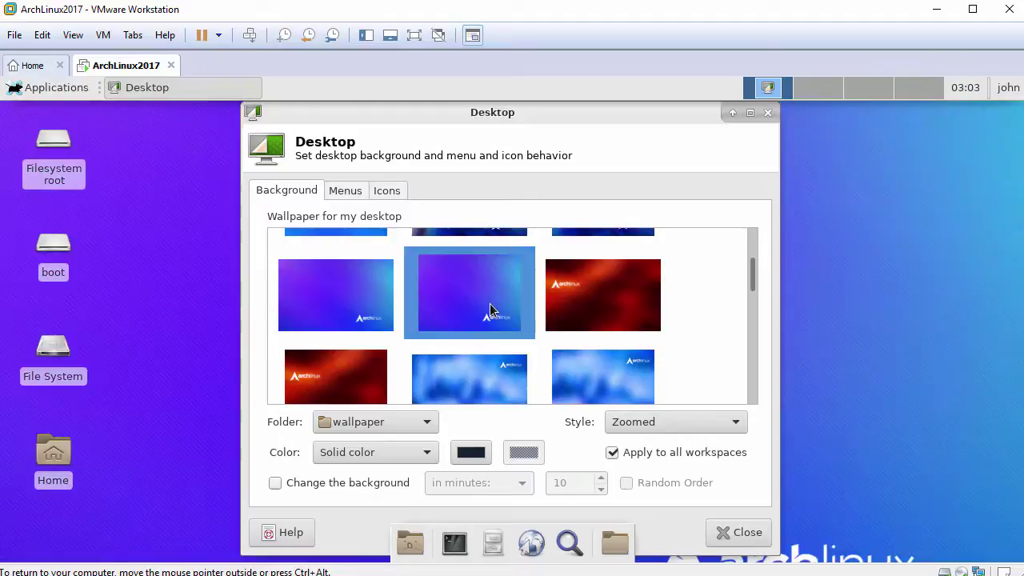
scroll(490, 312, down, 3)
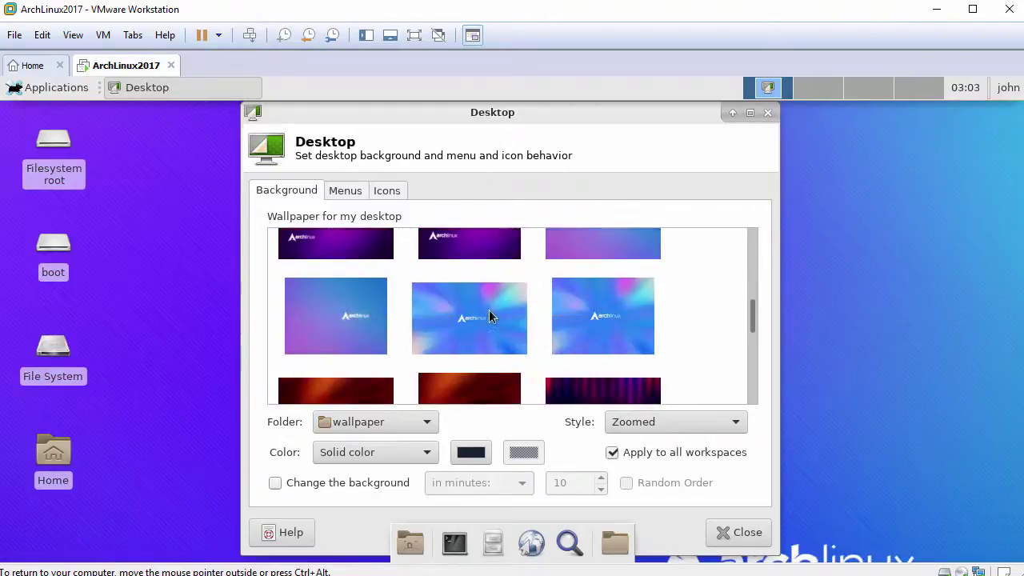
scroll(491, 317, down, 4)
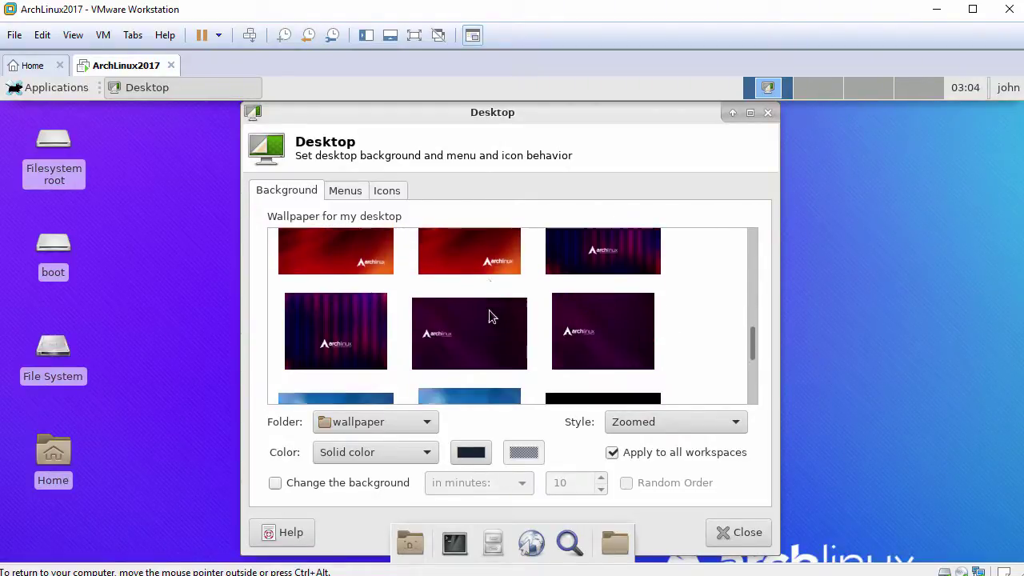
scroll(490, 316, down, 3)
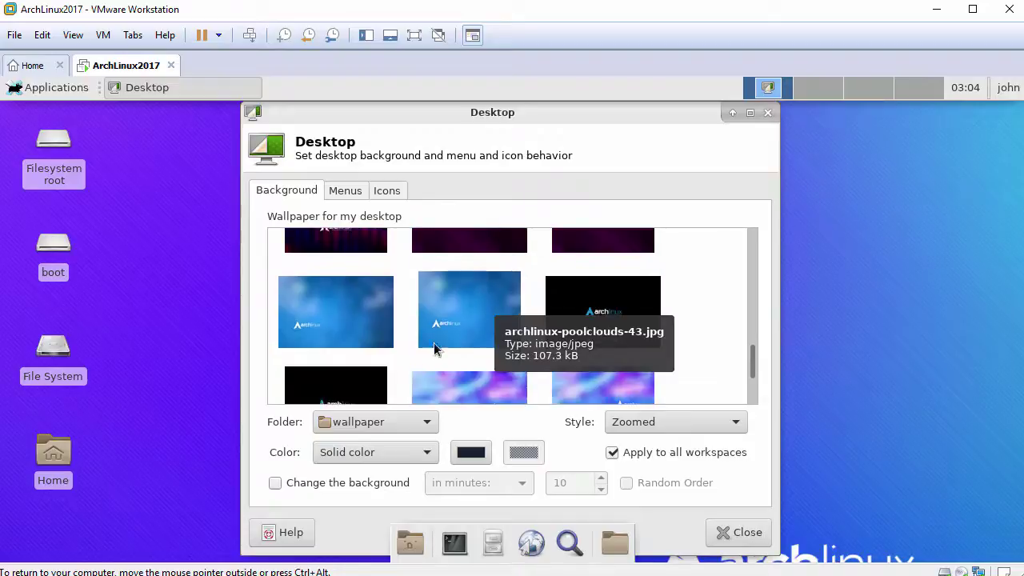
click(352, 376)
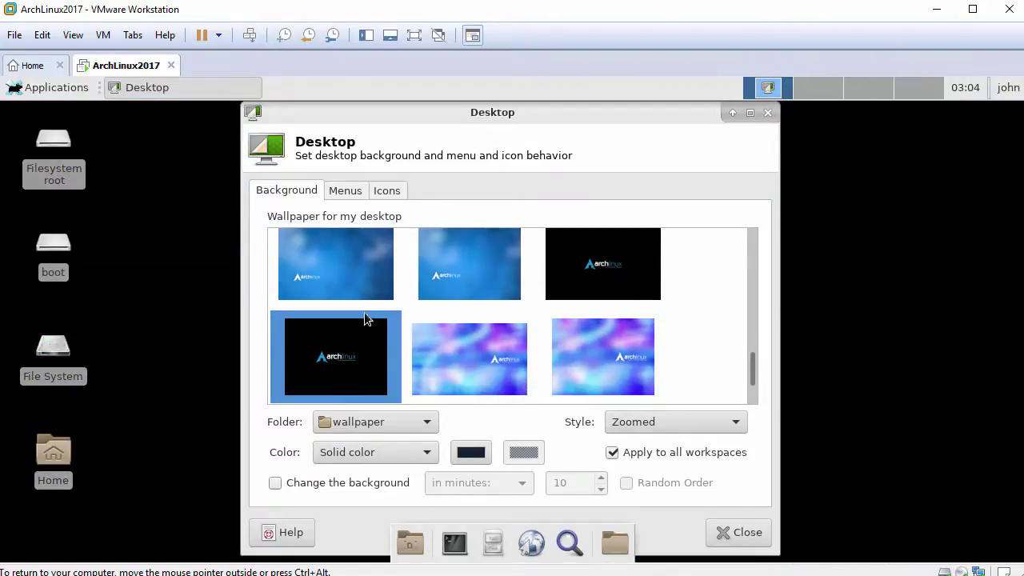
- Uncheck Removable Devices under Default Icons and close Desktop settings
click(386, 194)
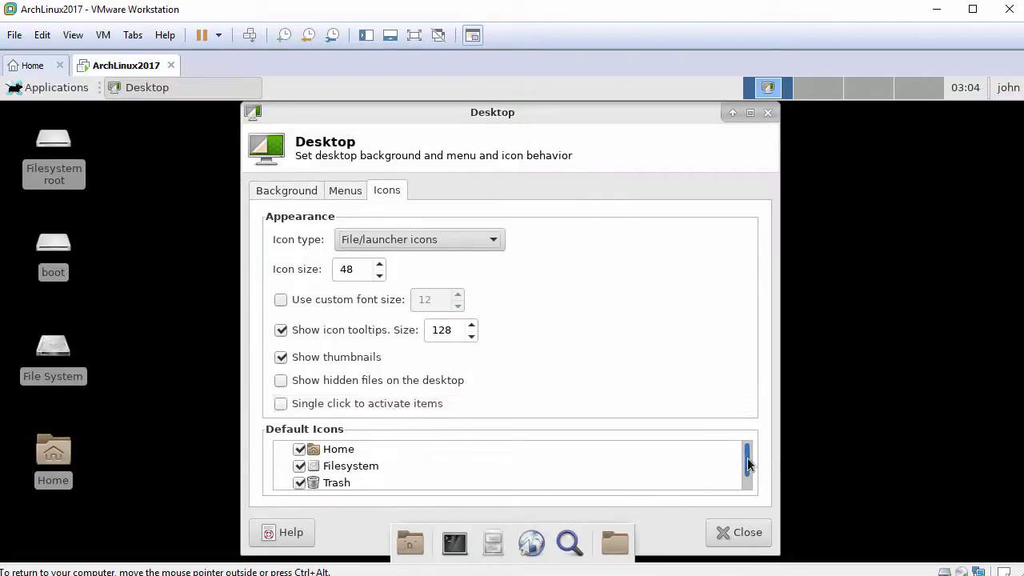
scroll(747, 468, down, 1)
click(300, 482)
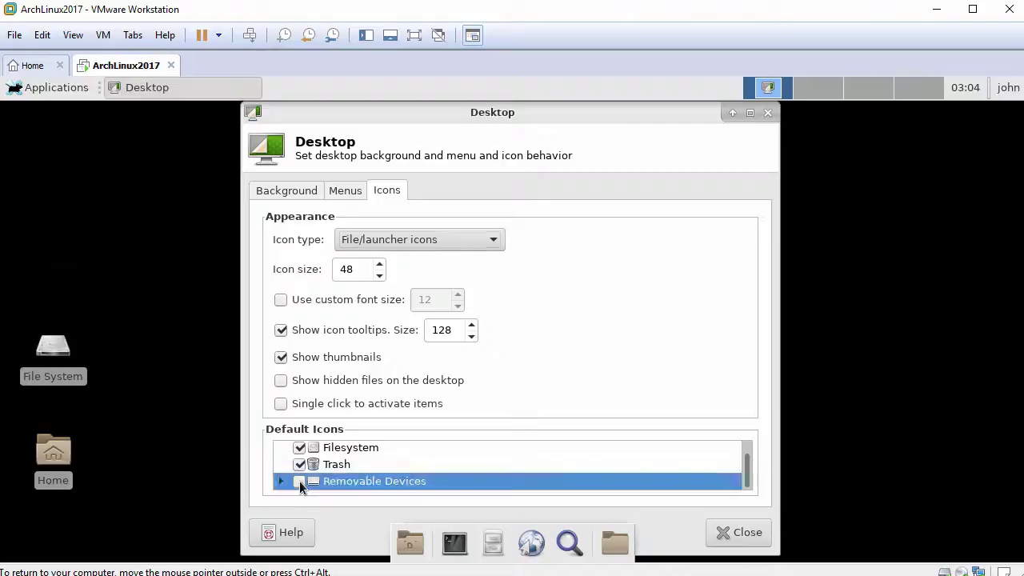
click(730, 534)
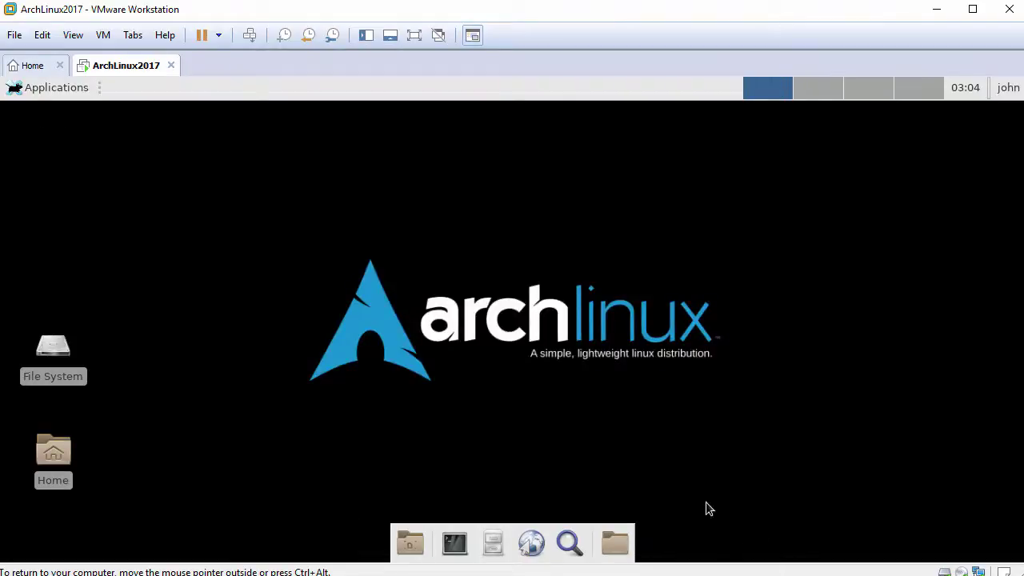
- Arrange the File System and Home icons via the desktop's Arrange Desktop Icons
right_click(269, 162)
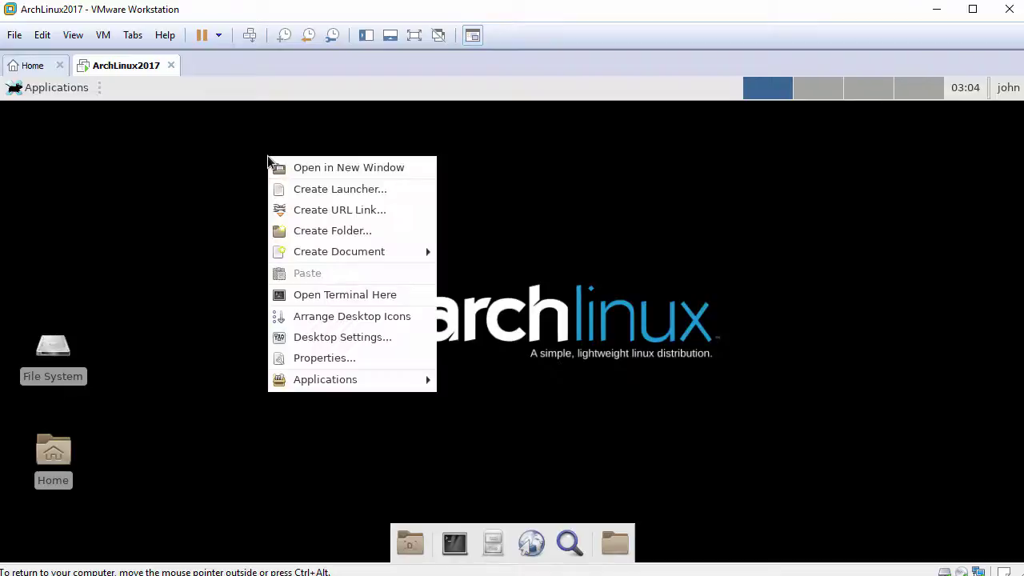
click(324, 316)
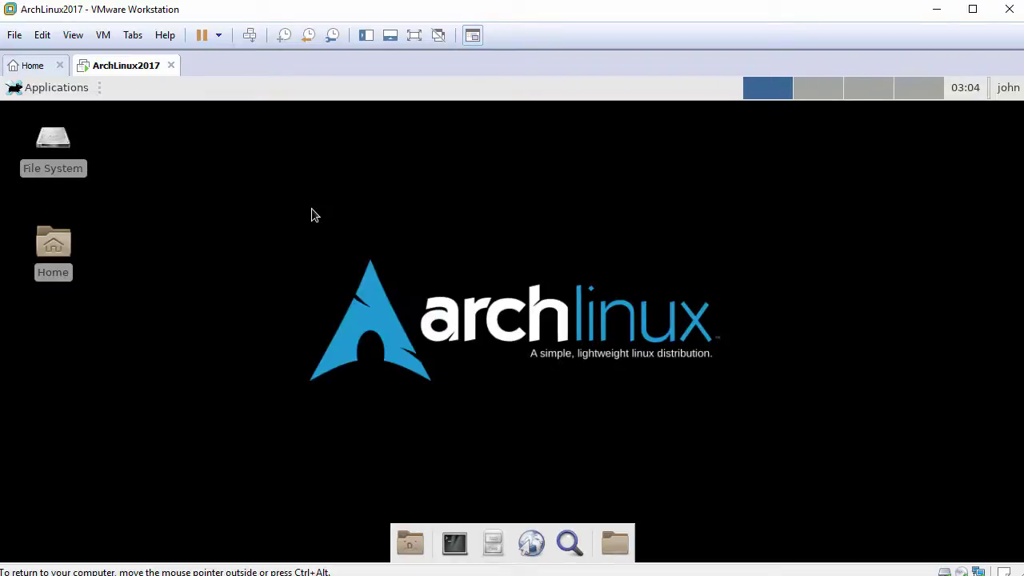
click(18, 90)
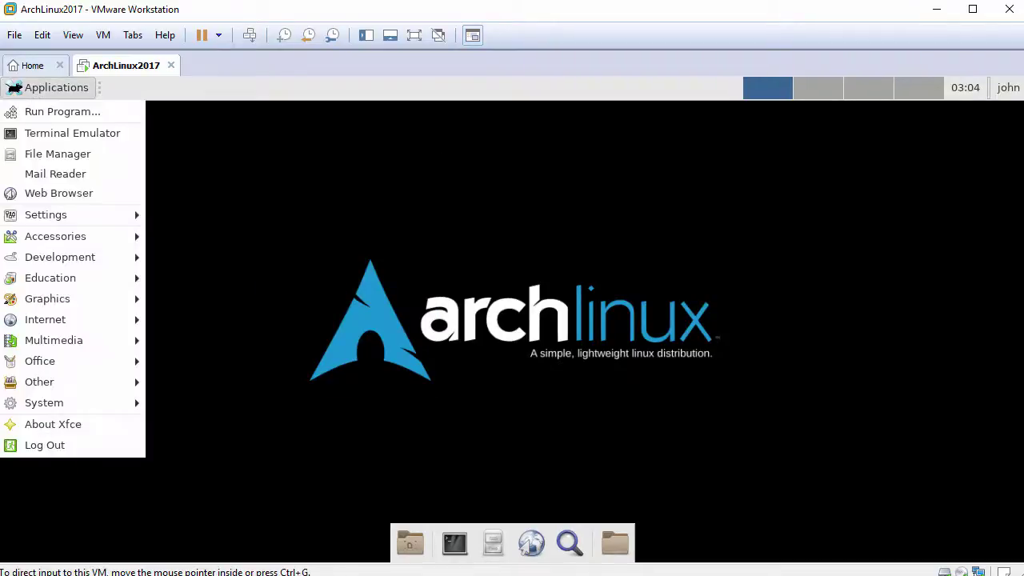